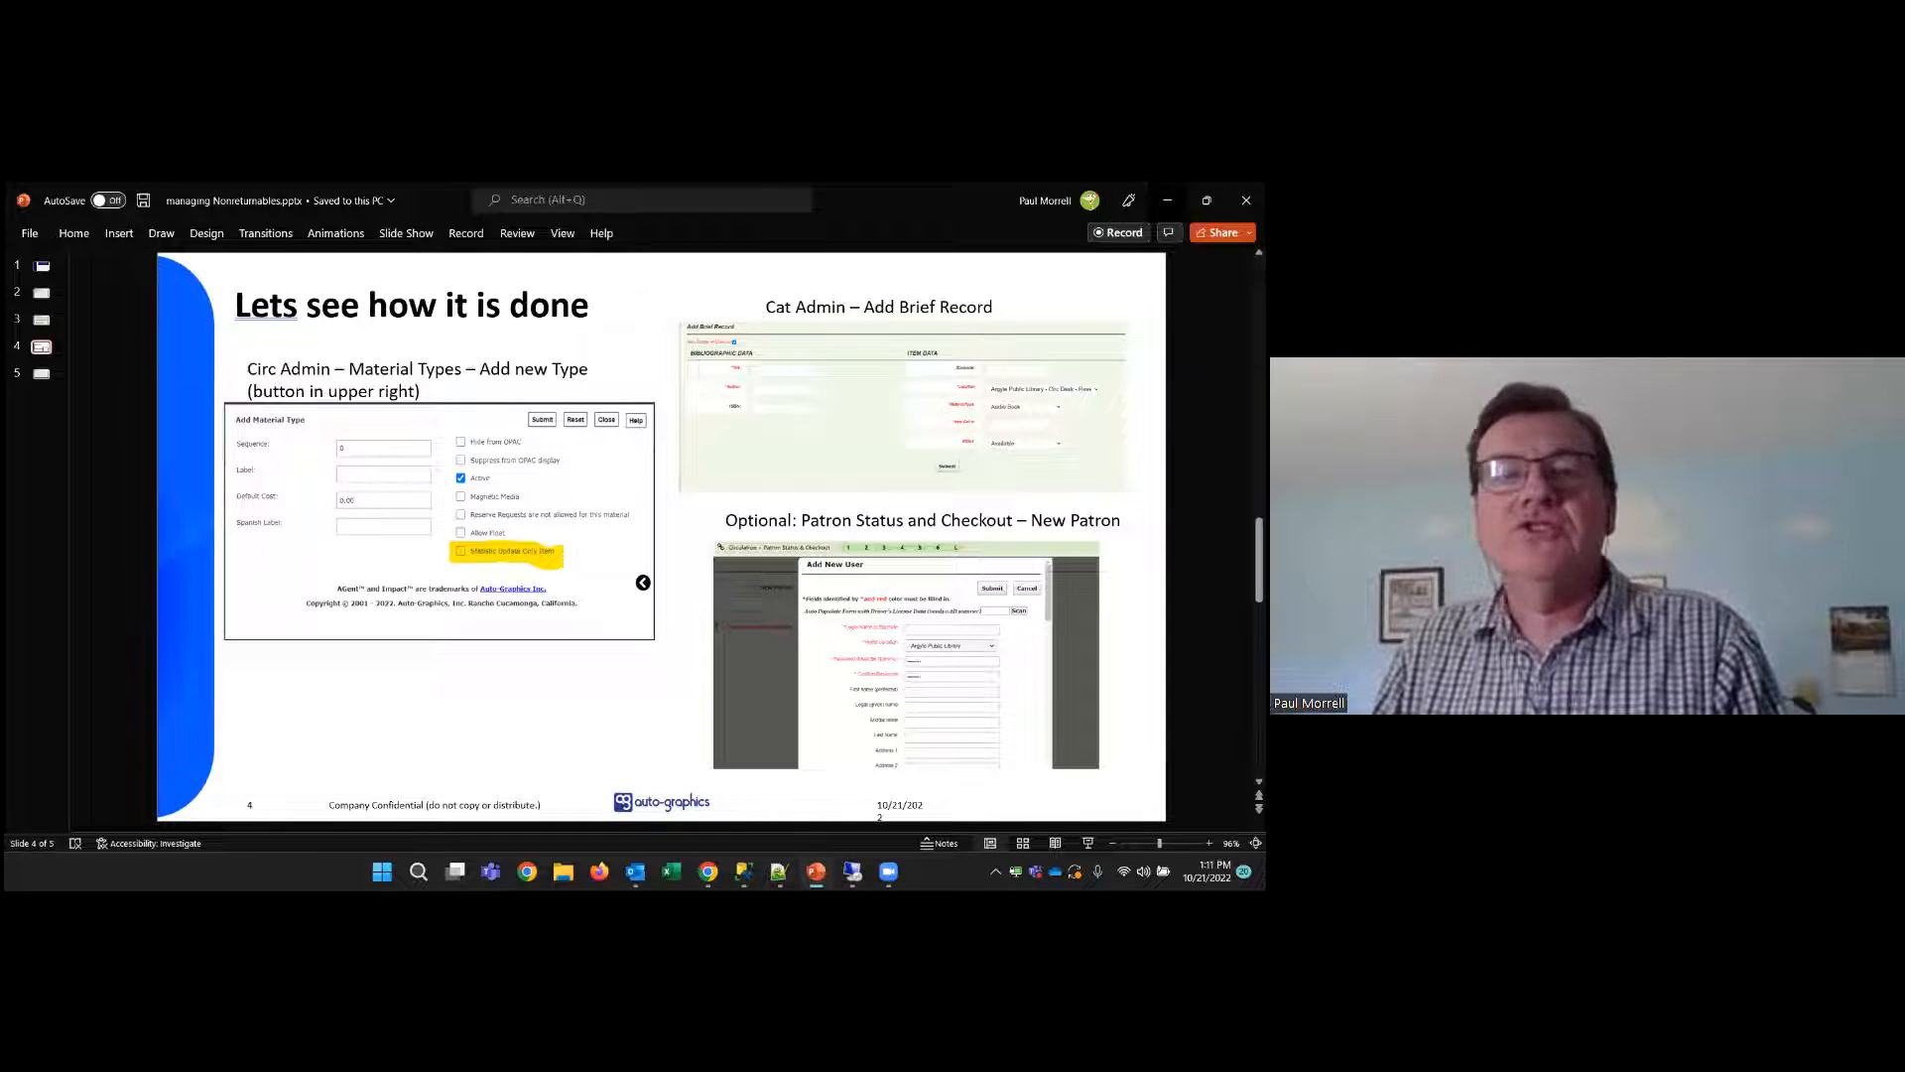
# Switch to the library site in Chrome and open the Material Types list from the staff dashboard's Circ Admin section
pyautogui.click(1166, 199)
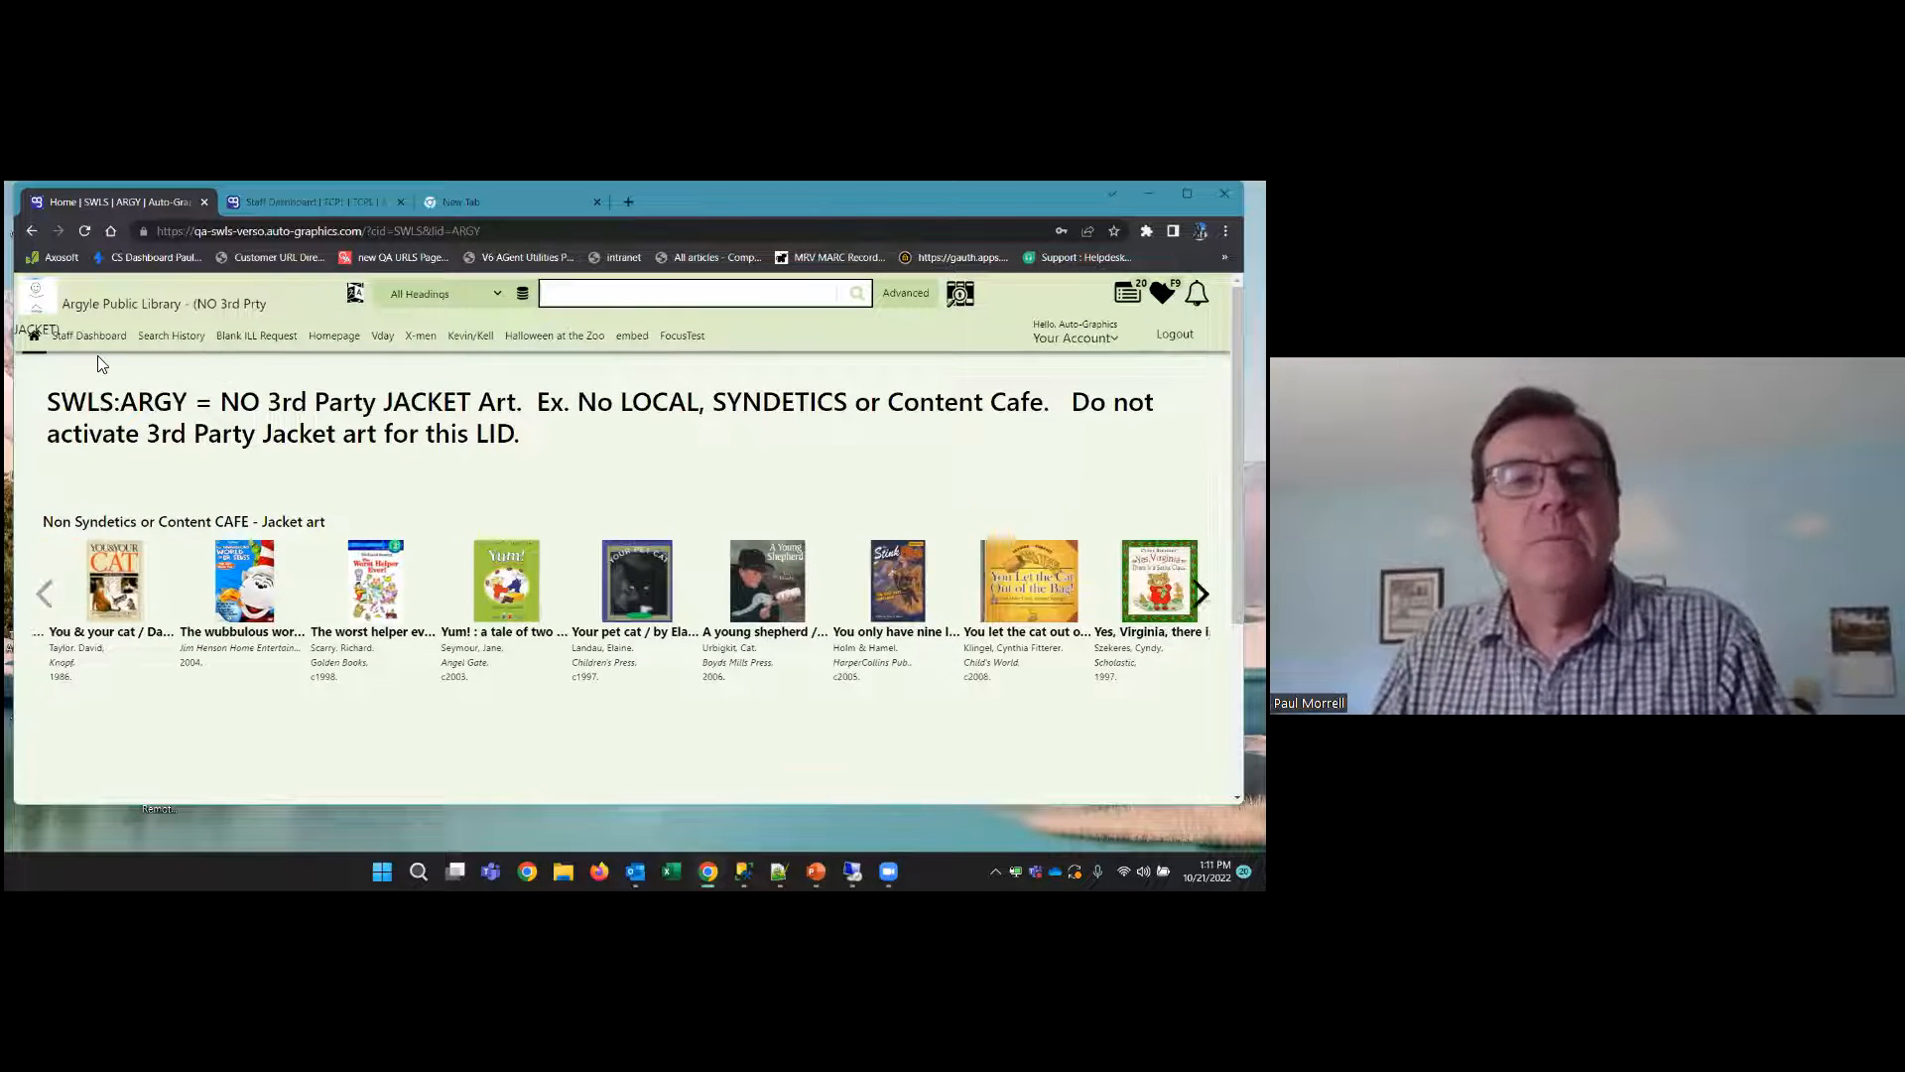
pyautogui.click(88, 336)
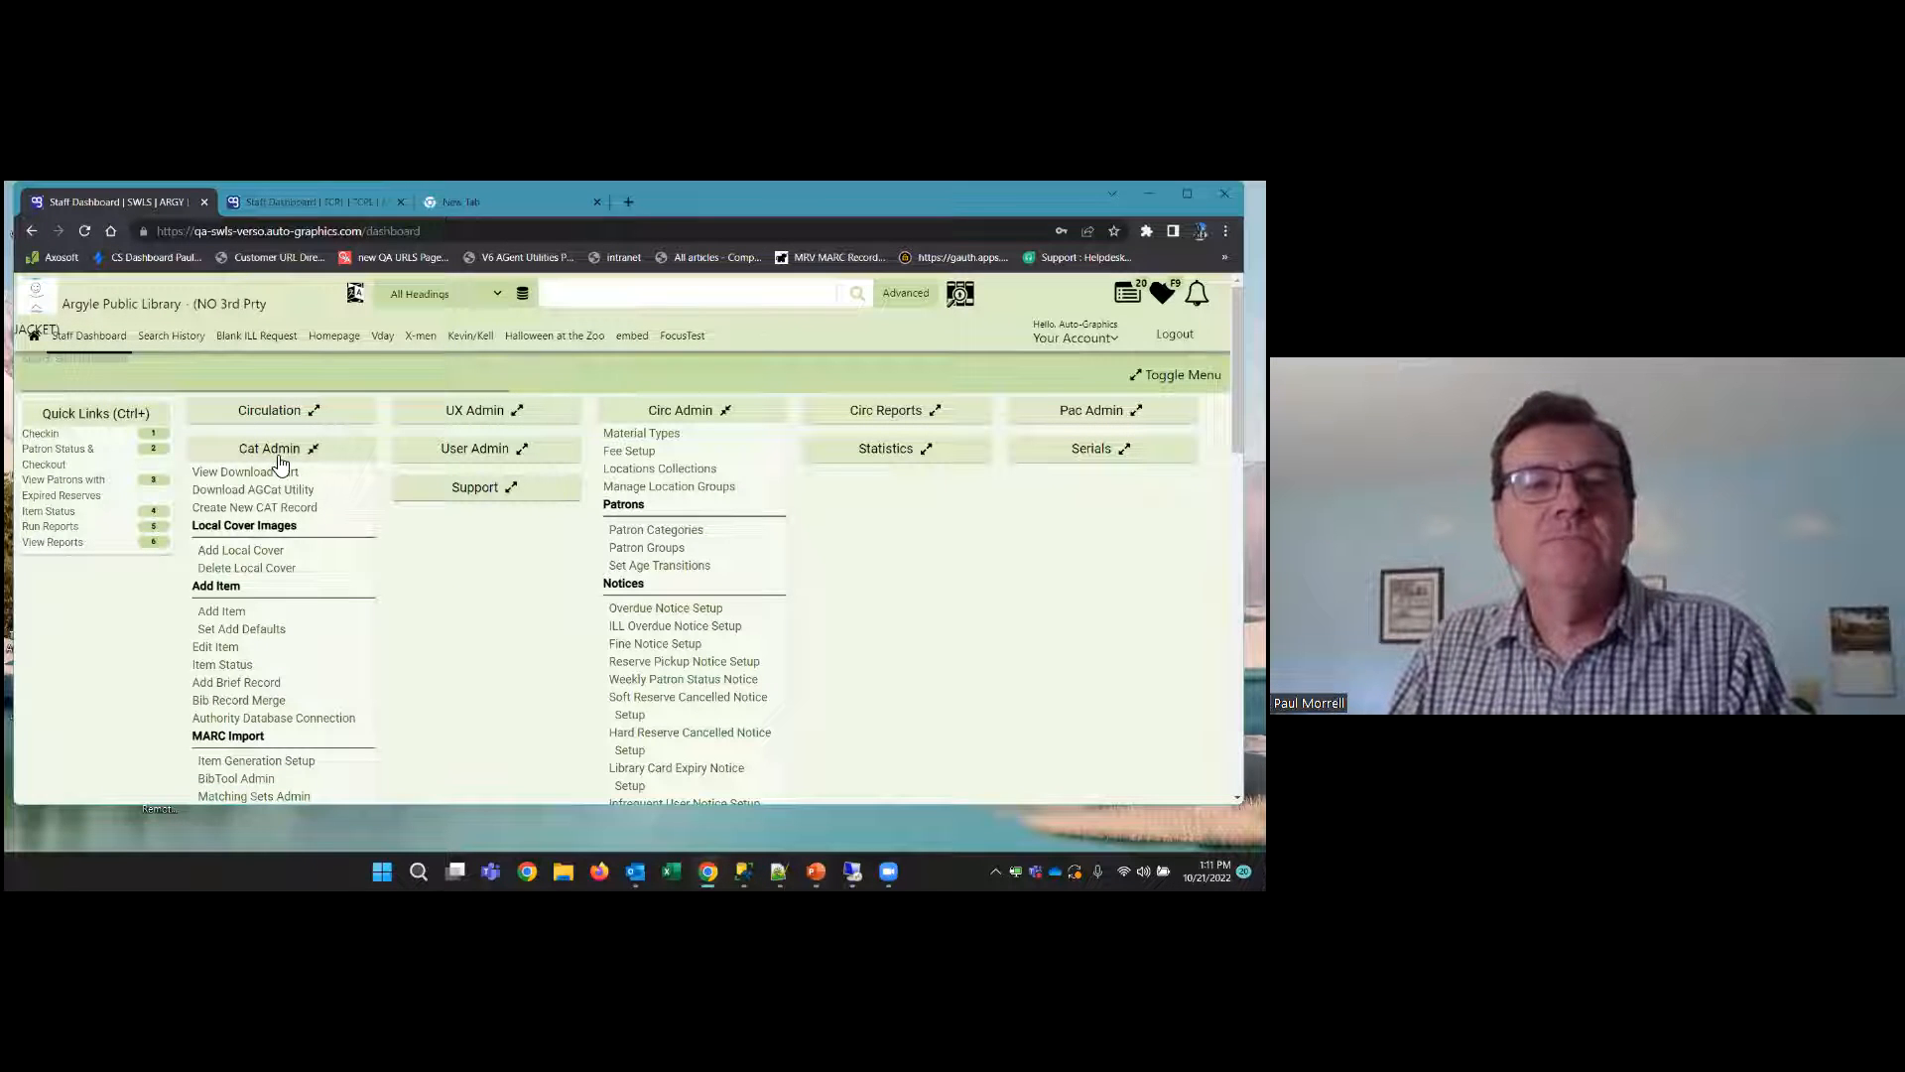
pyautogui.click(643, 437)
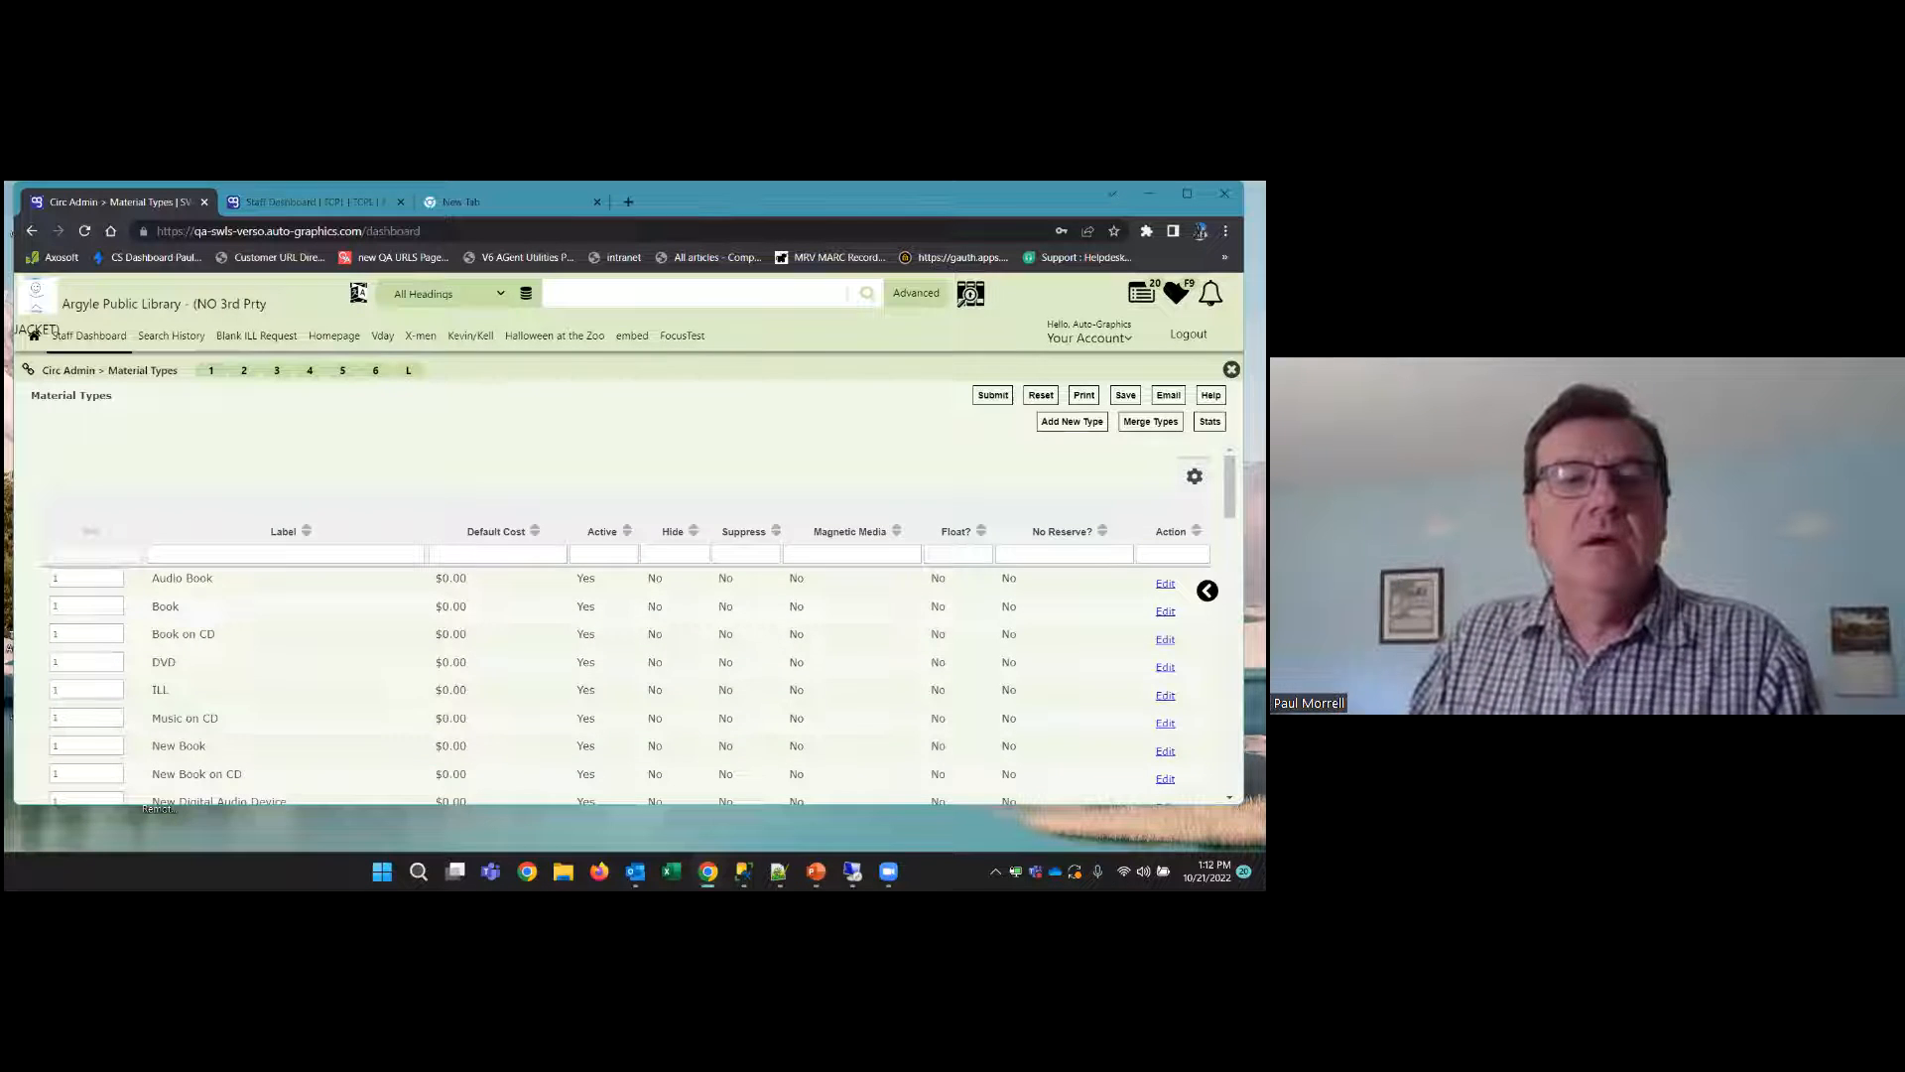
pyautogui.scroll(-3, 734, 636)
pyautogui.scroll(-2, 635, 655)
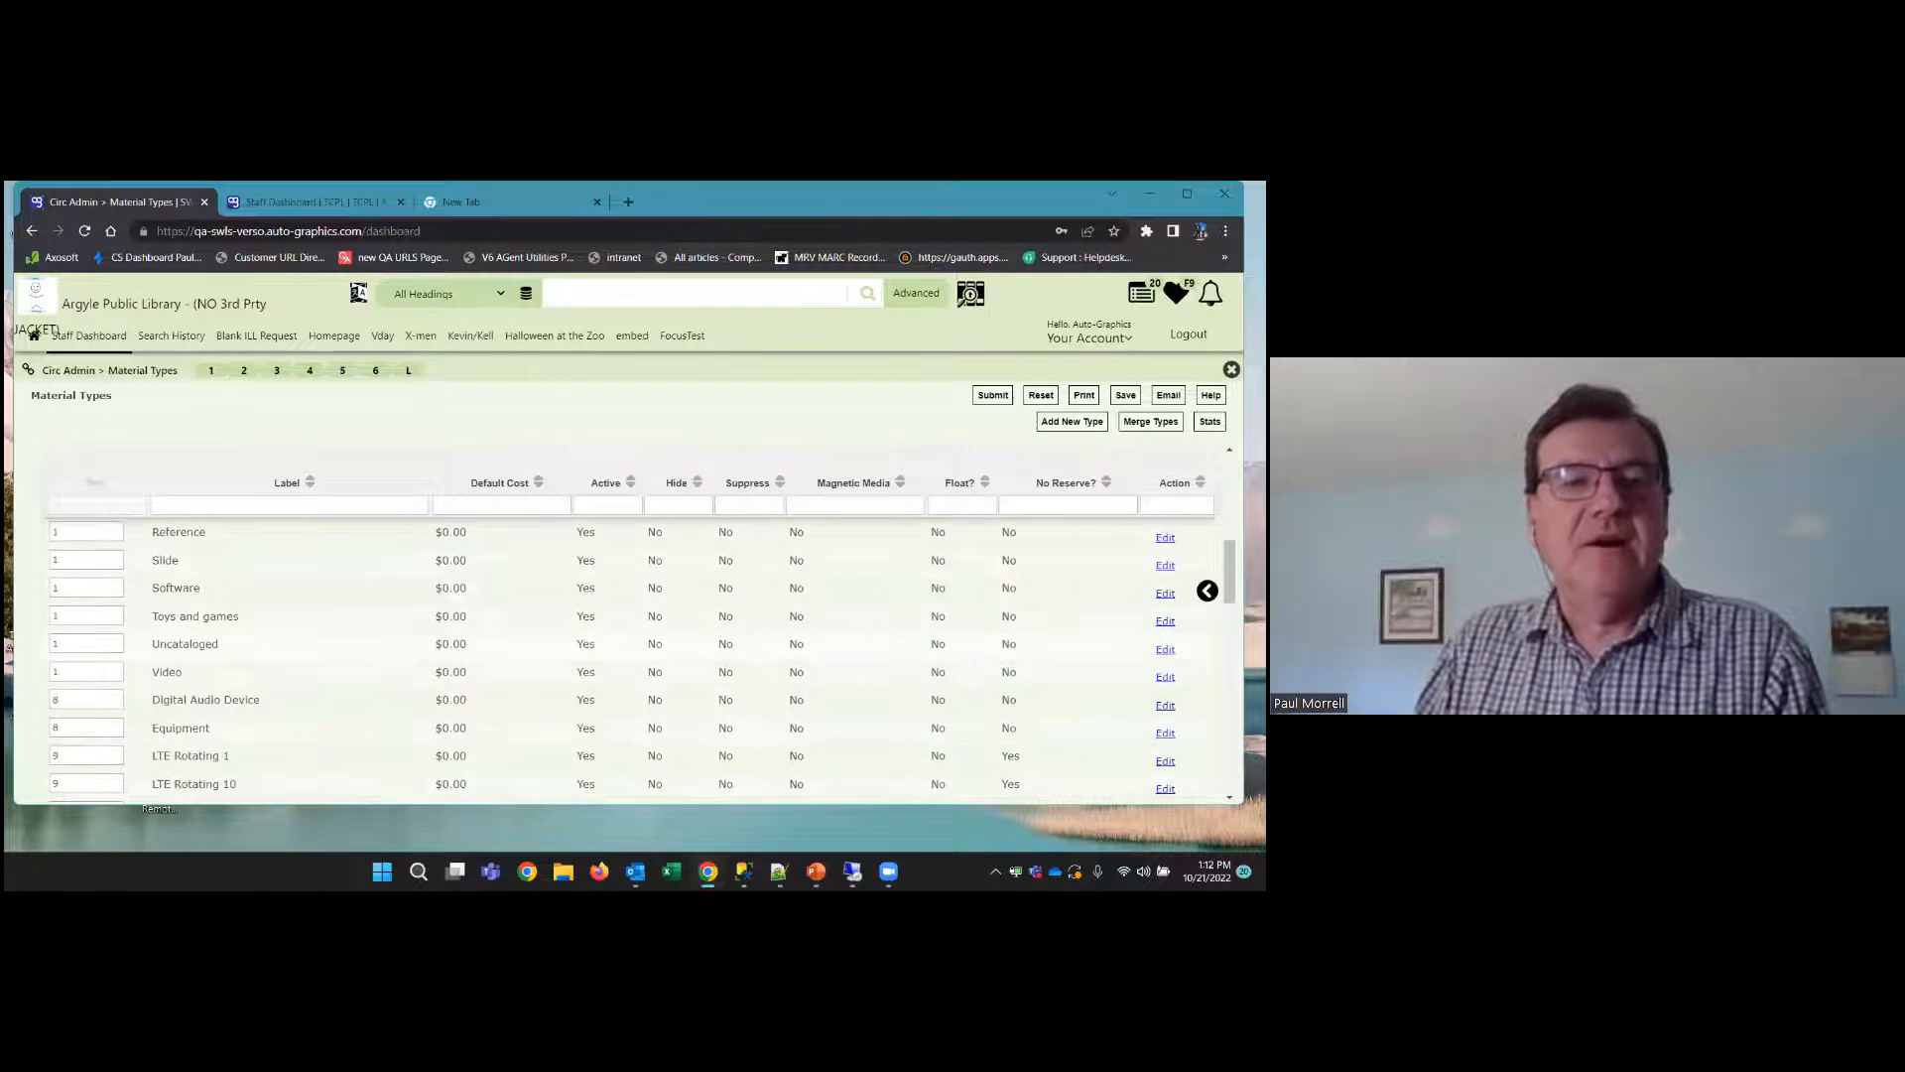
# Add a material type labelled "Seed packets" with reserve requests disallowed and Statistic Update Only Item enabled, and submit it
pyautogui.click(1072, 421)
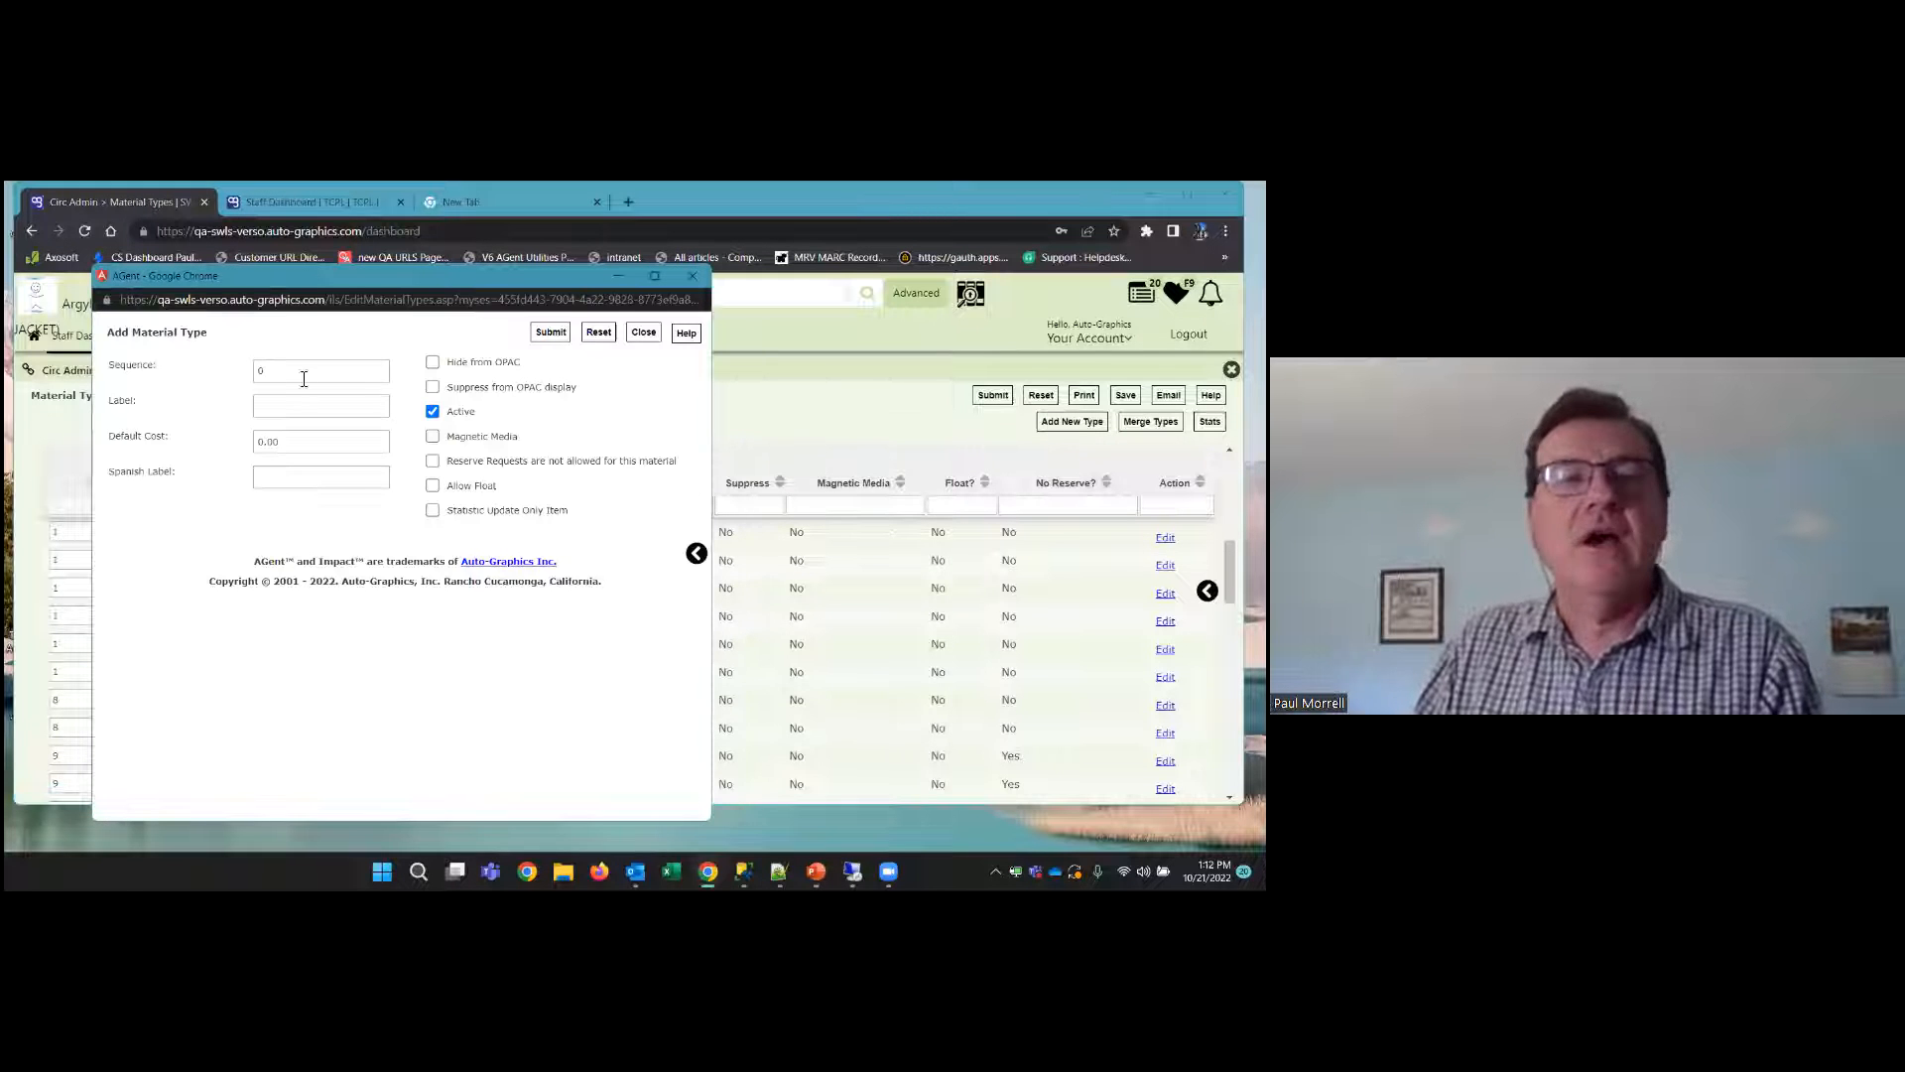
pyautogui.click(276, 411)
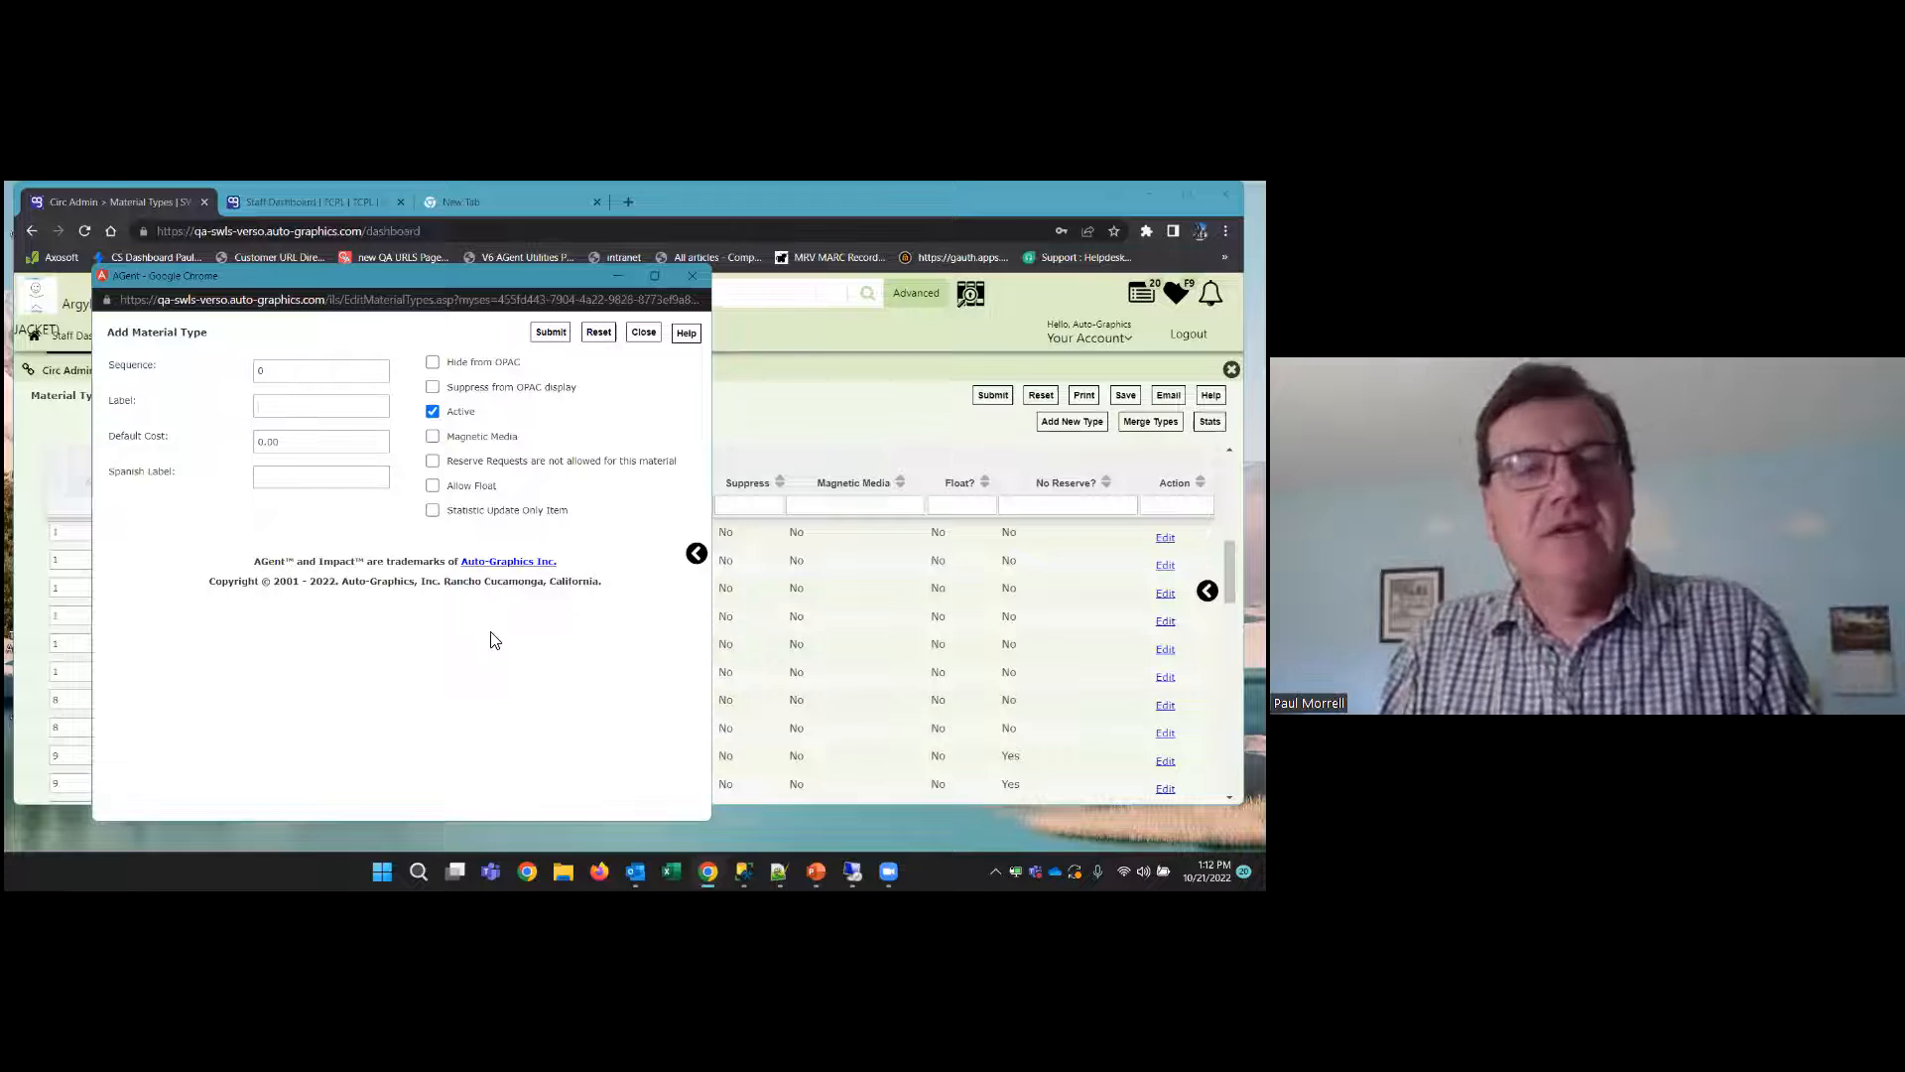
pyautogui.write('Se')
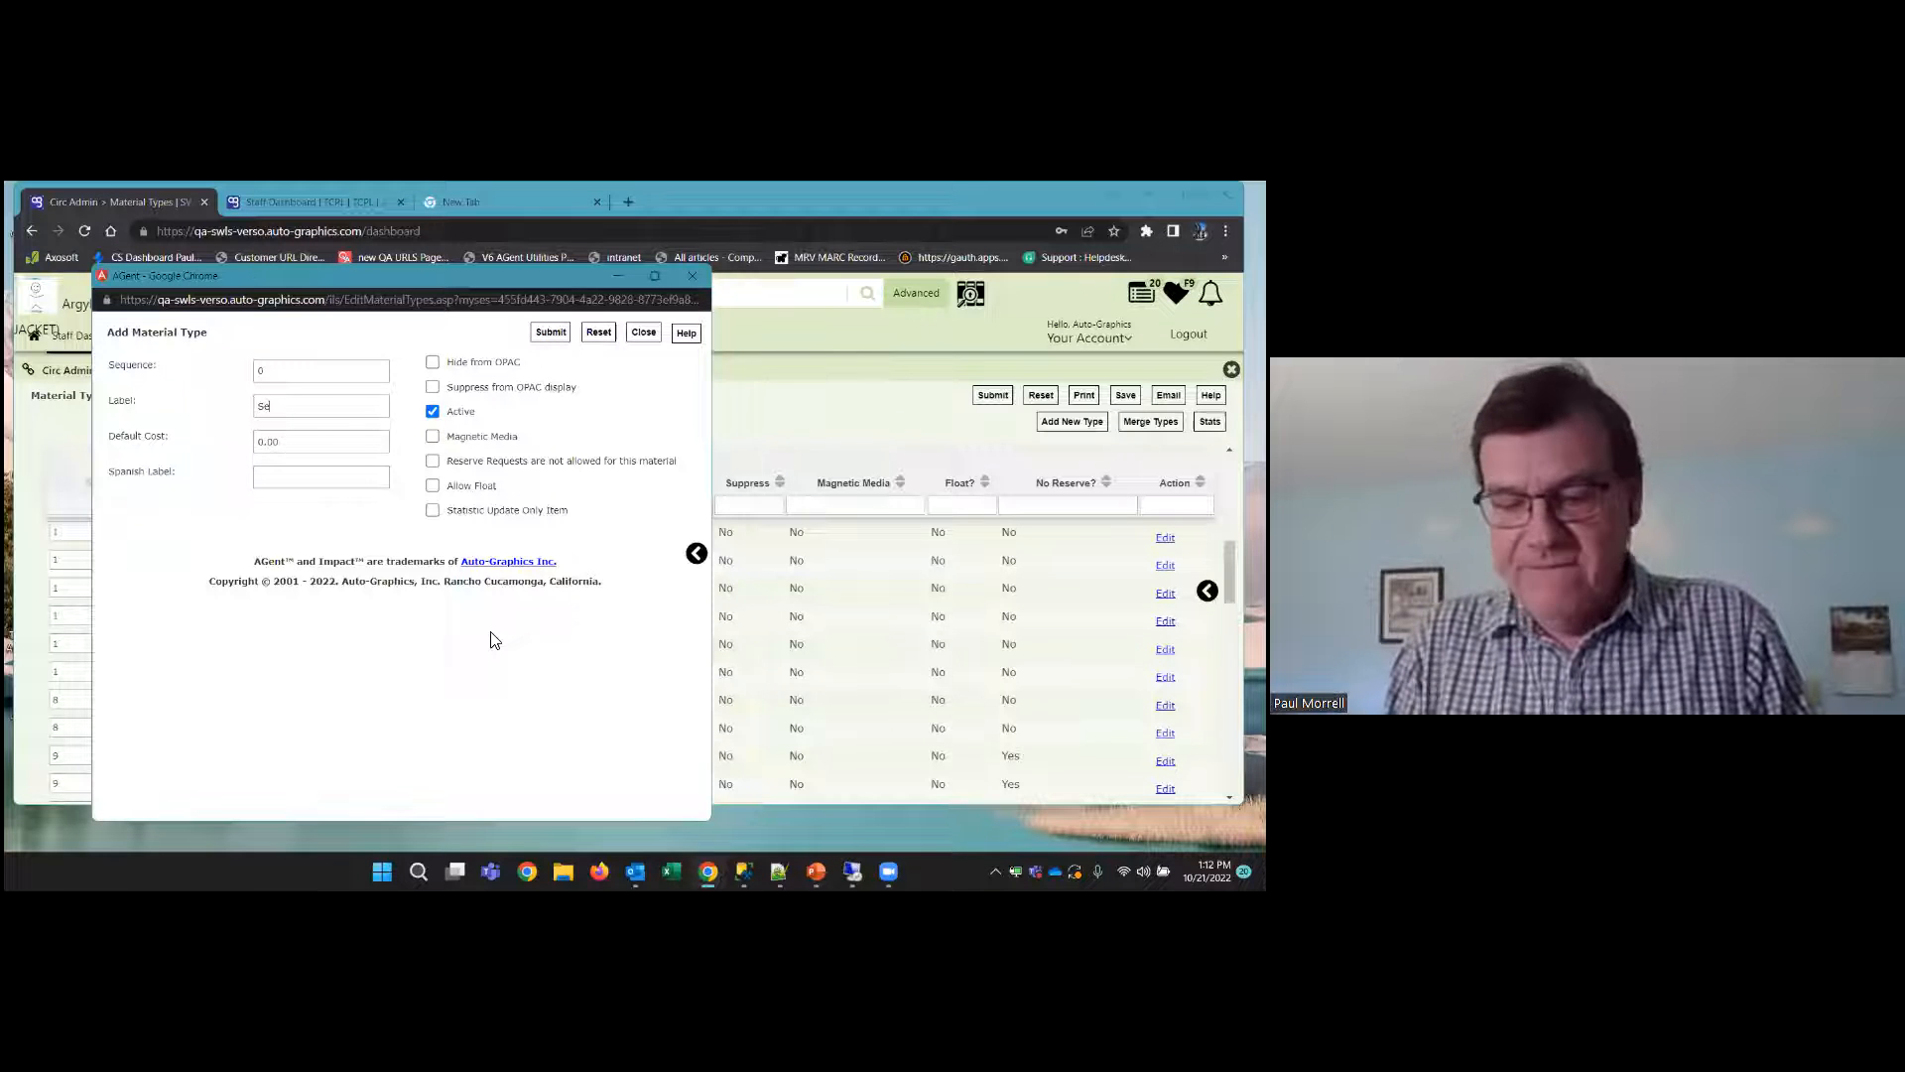
pyautogui.write('ed packets')
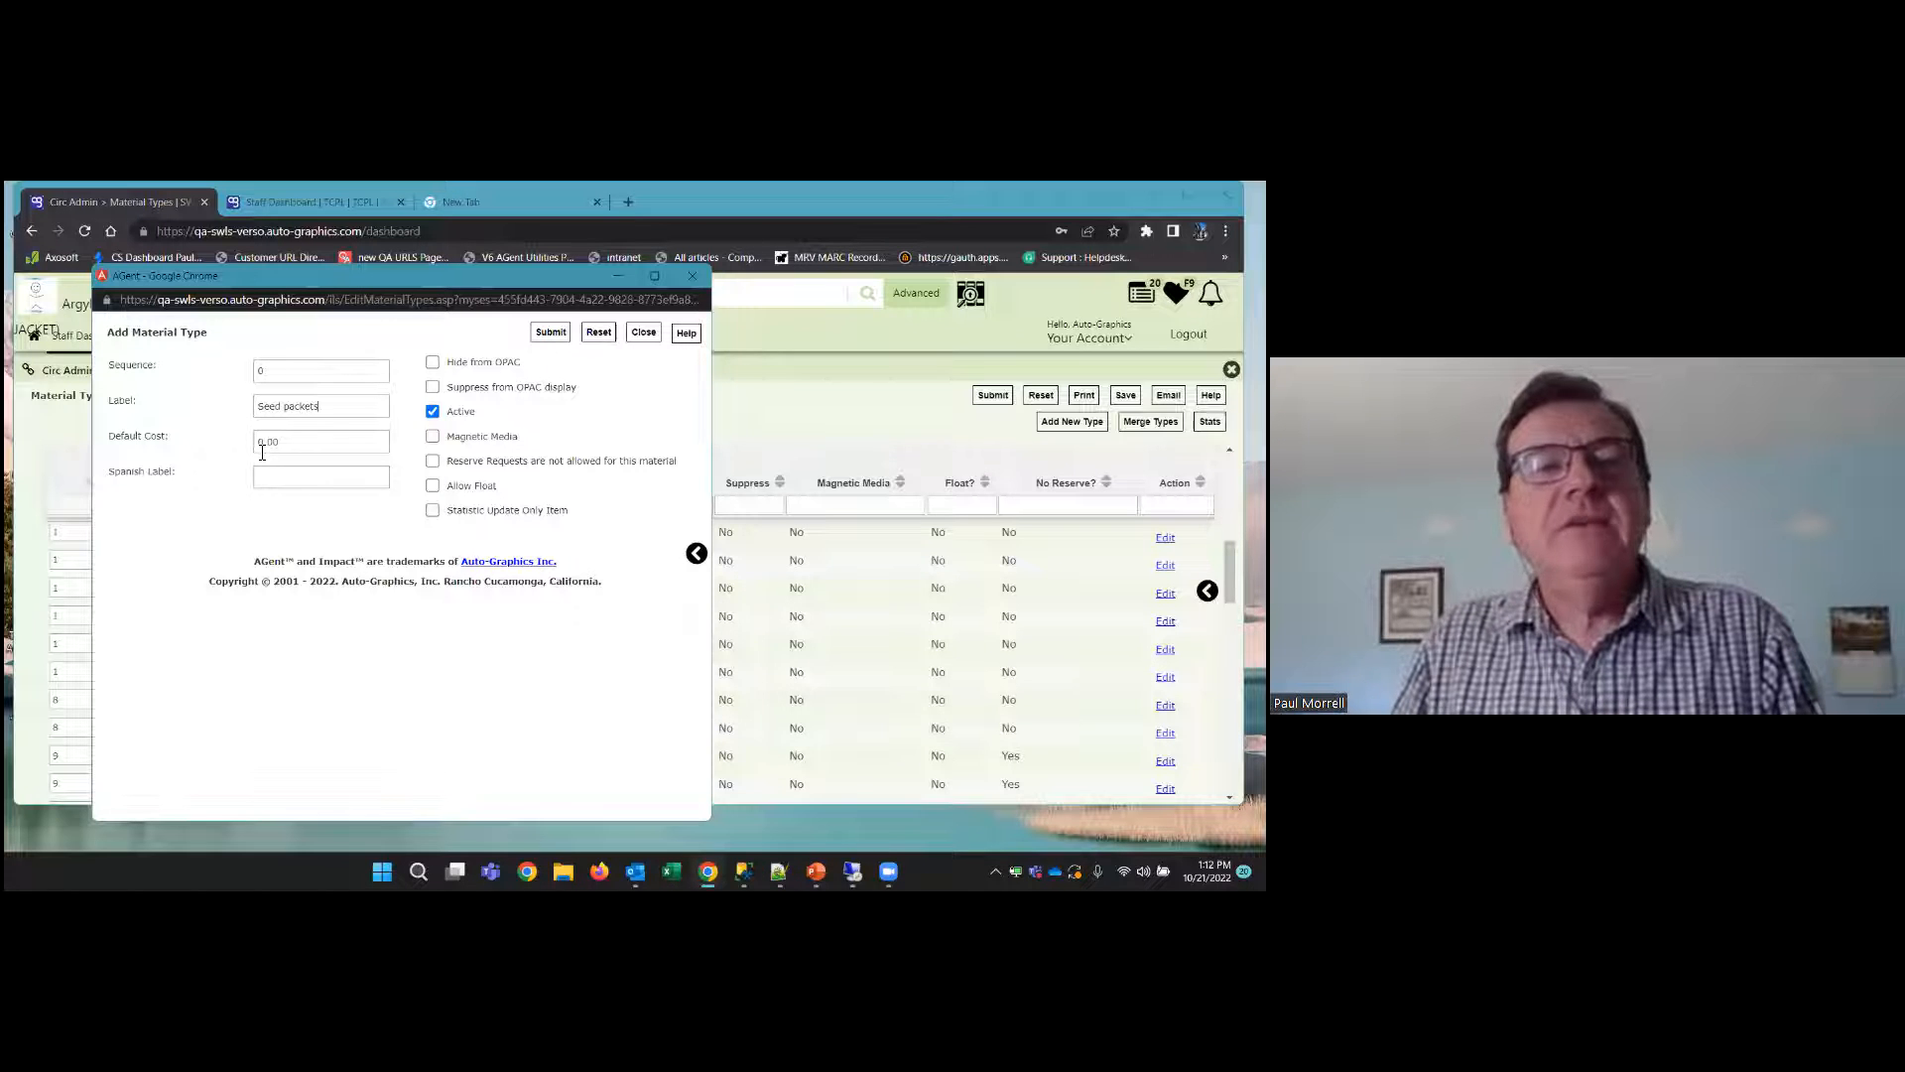
pyautogui.click(435, 512)
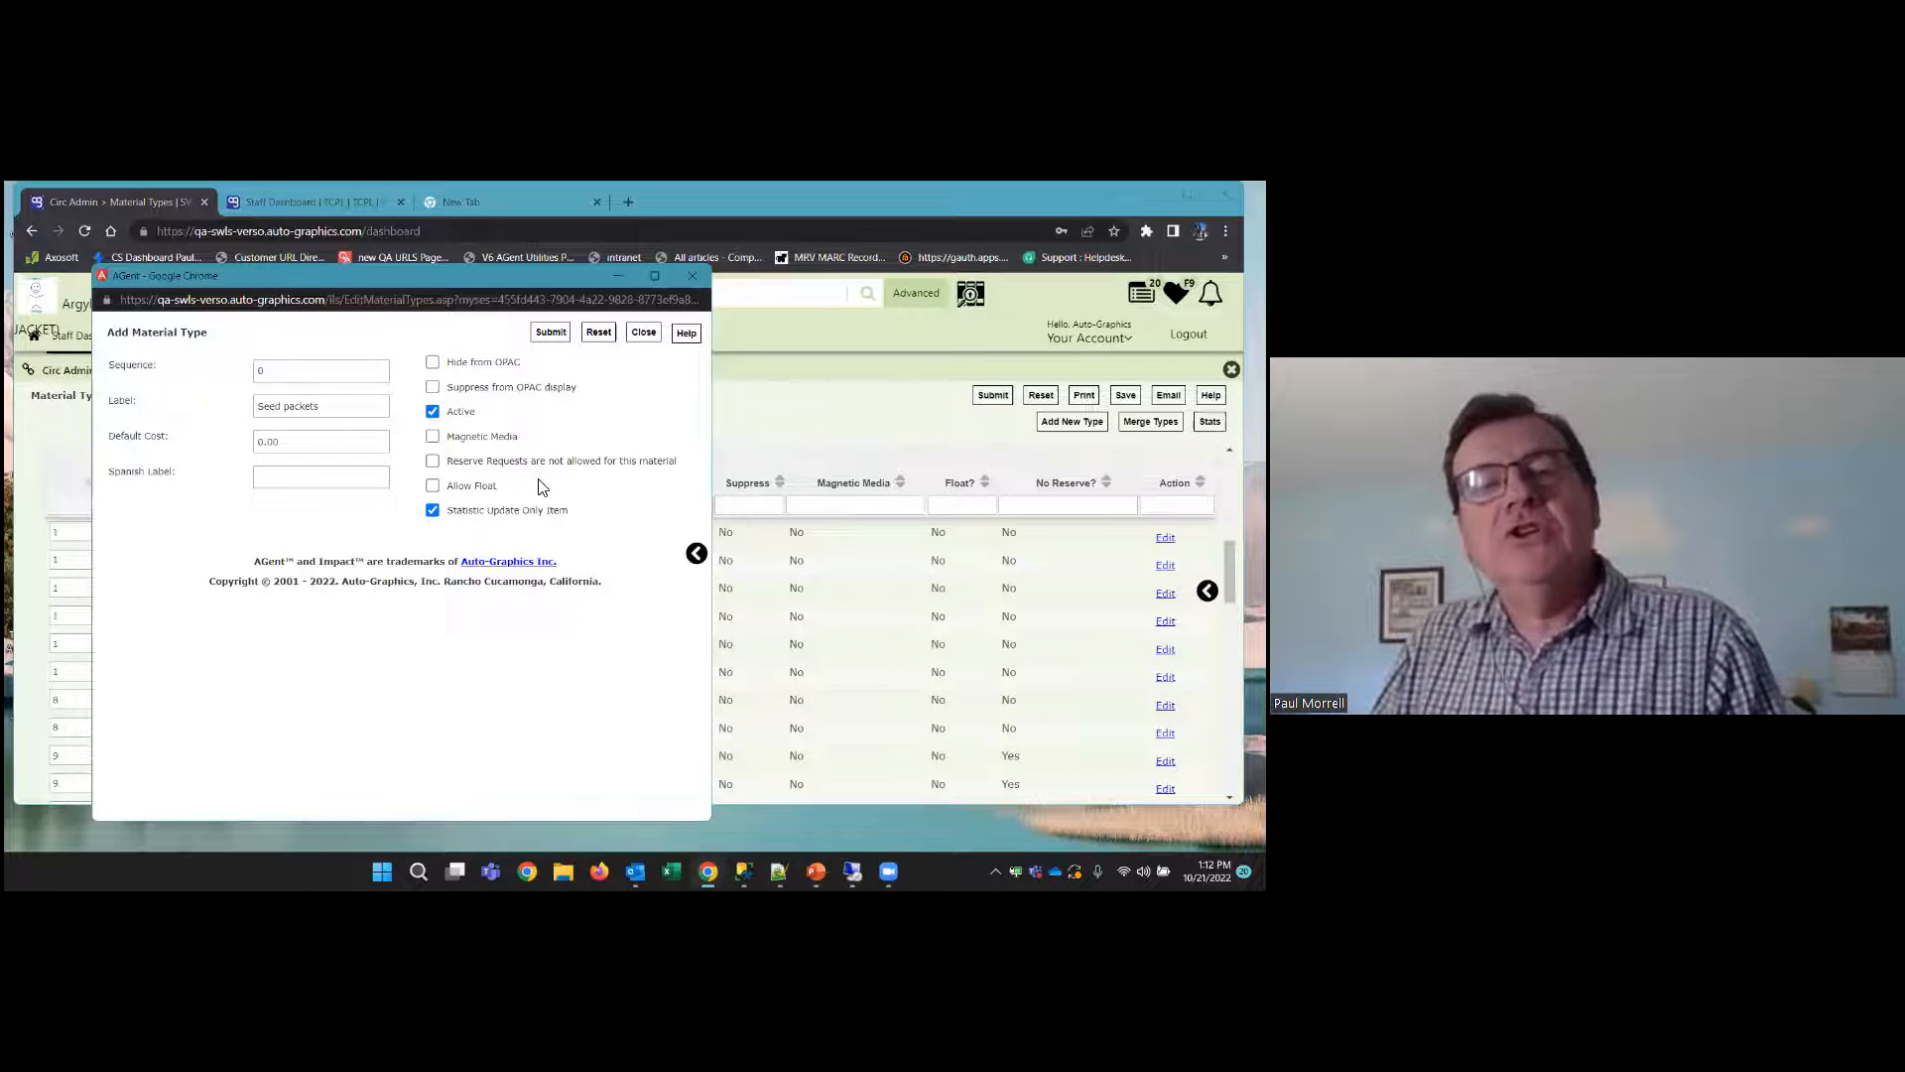
pyautogui.click(433, 461)
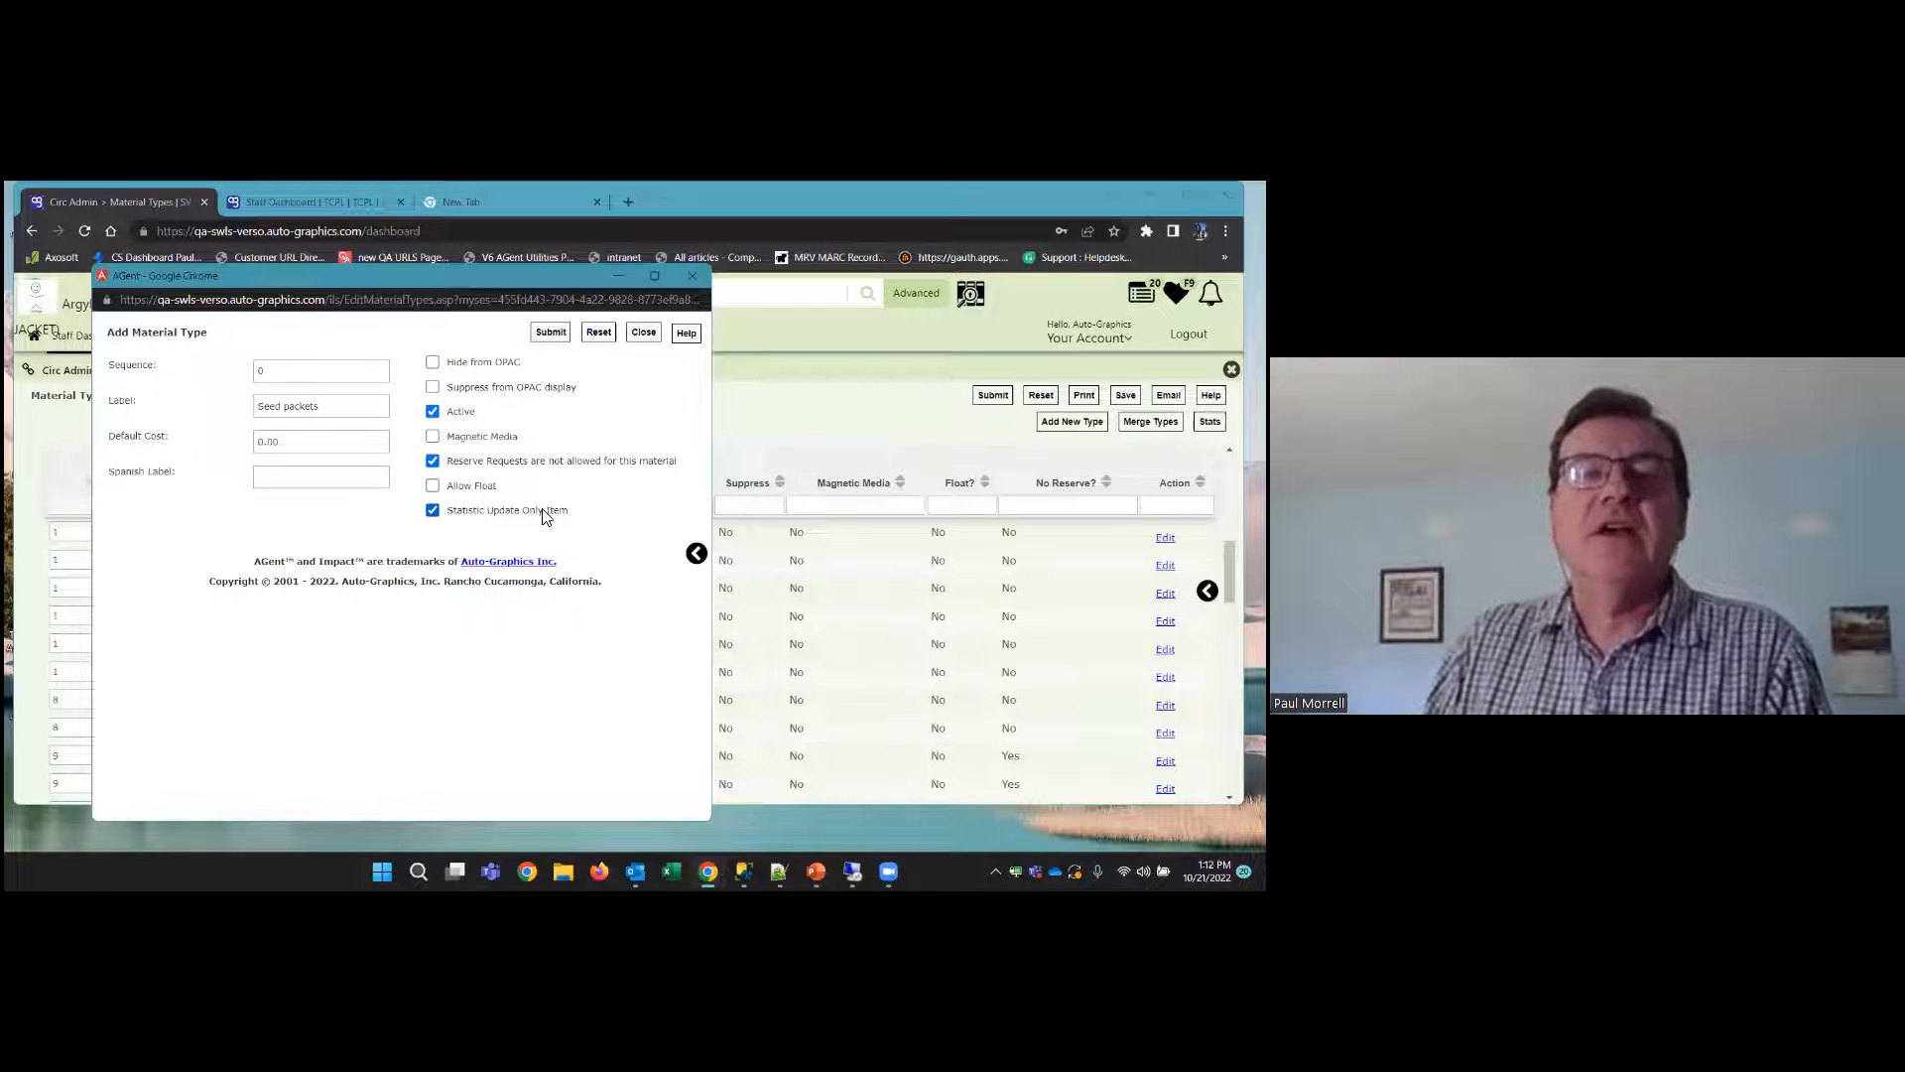
pyautogui.click(559, 341)
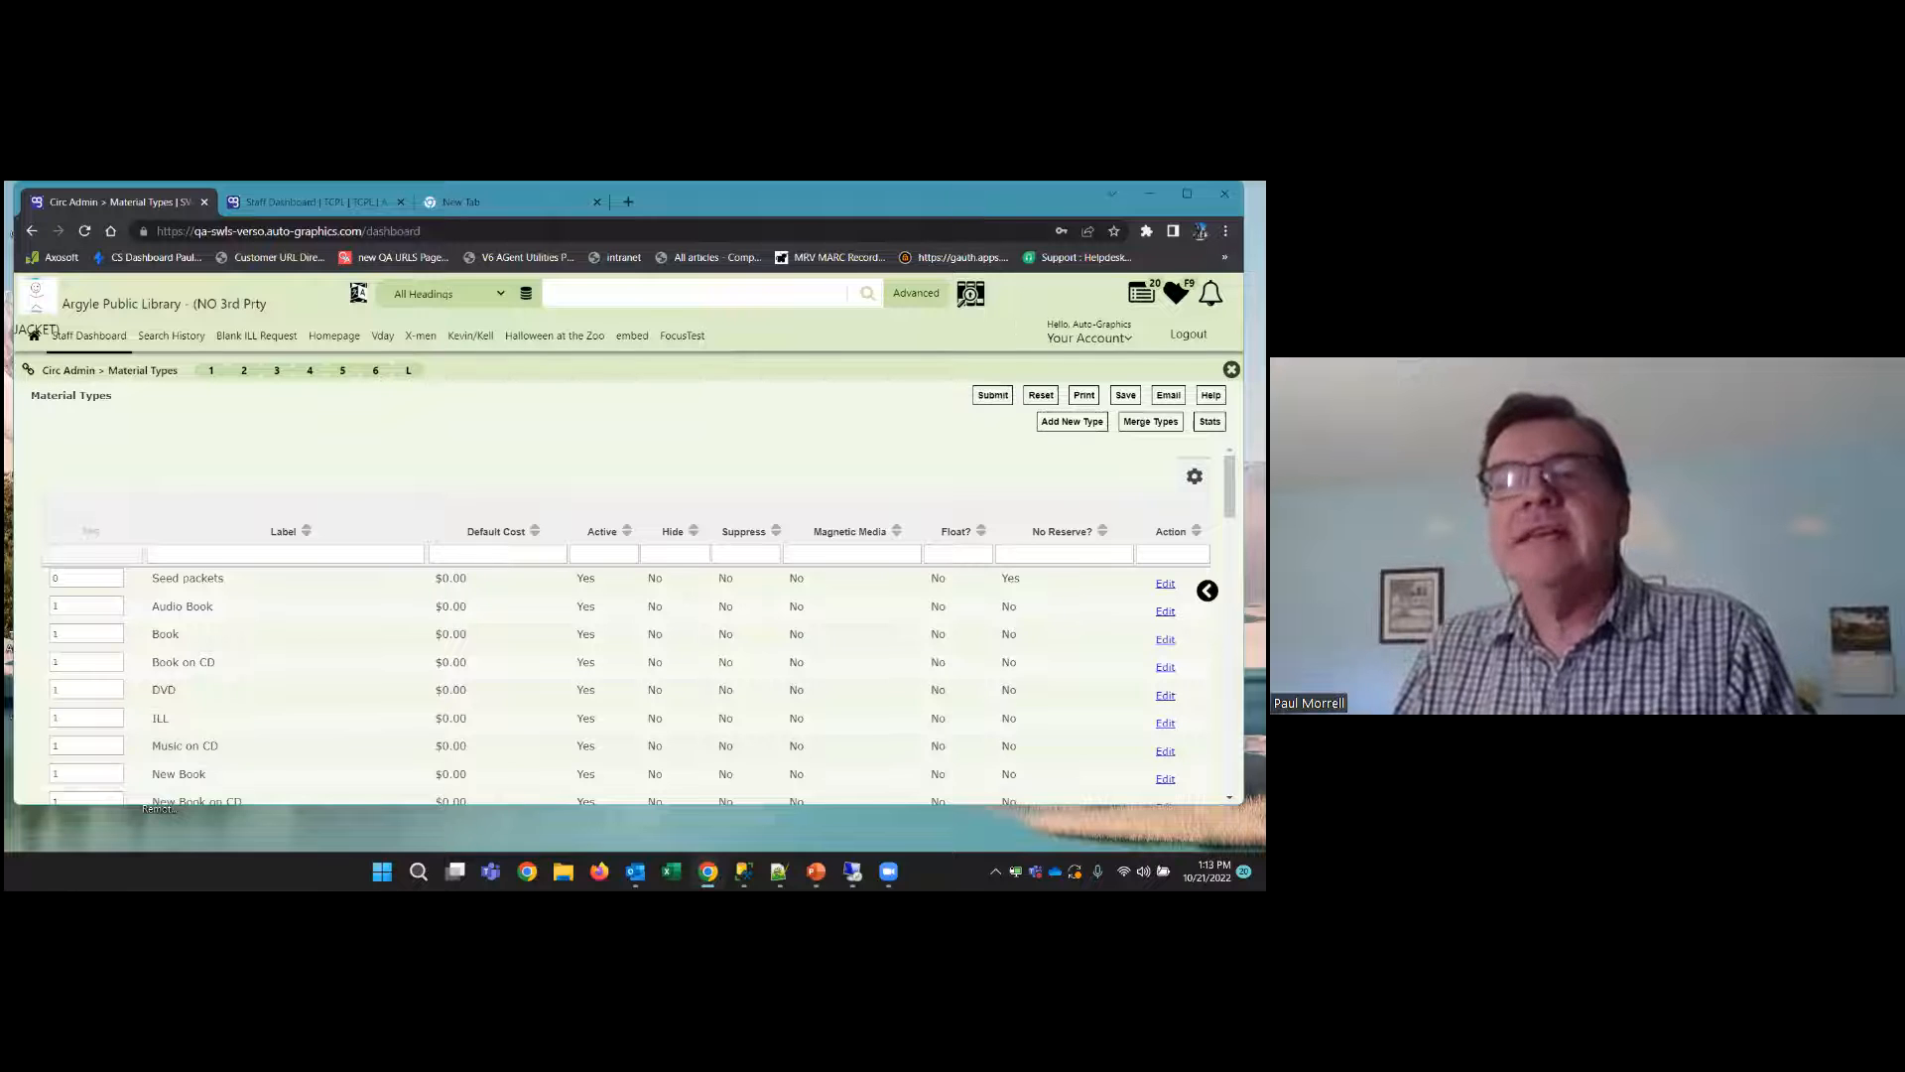
# Leave Material Types, start a new brief record from Cat Admin, and turn off Auto Delete at Checkin
pyautogui.click(1231, 369)
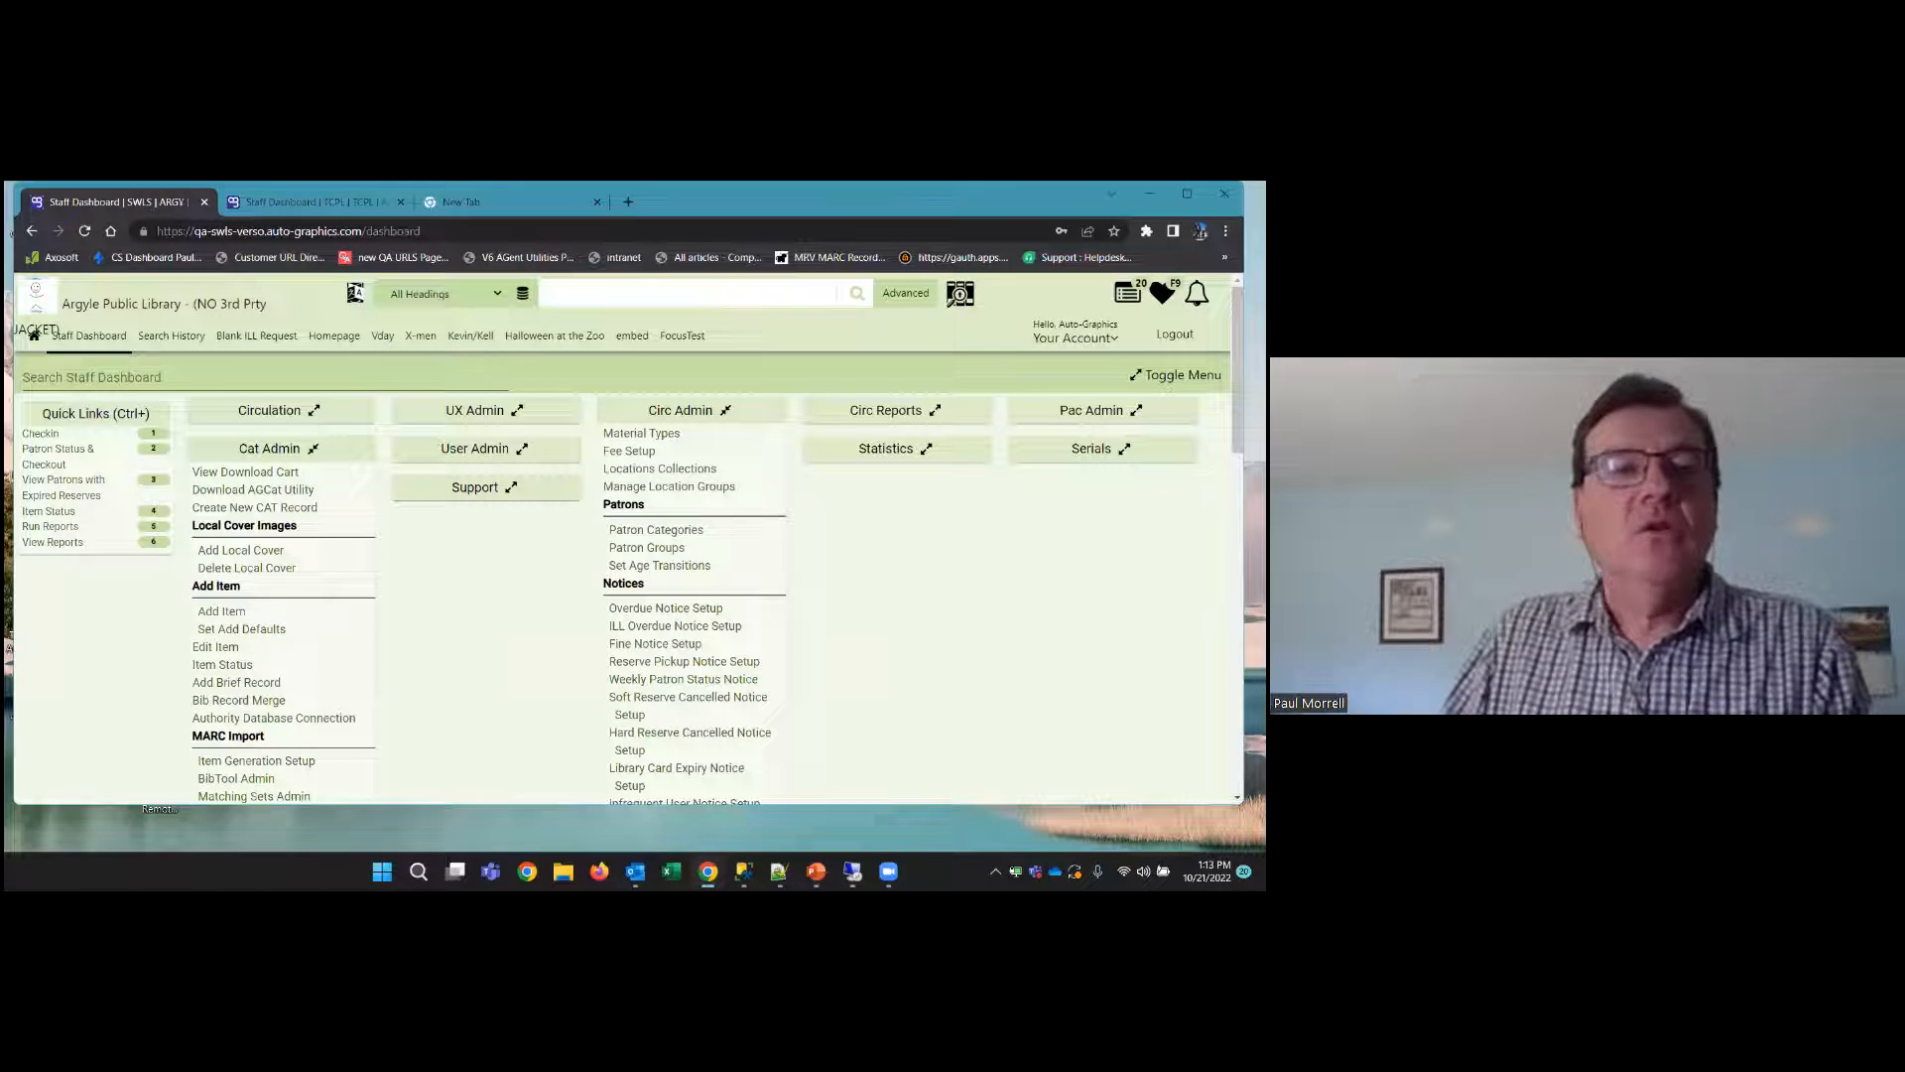
pyautogui.scroll(-1, 440, 607)
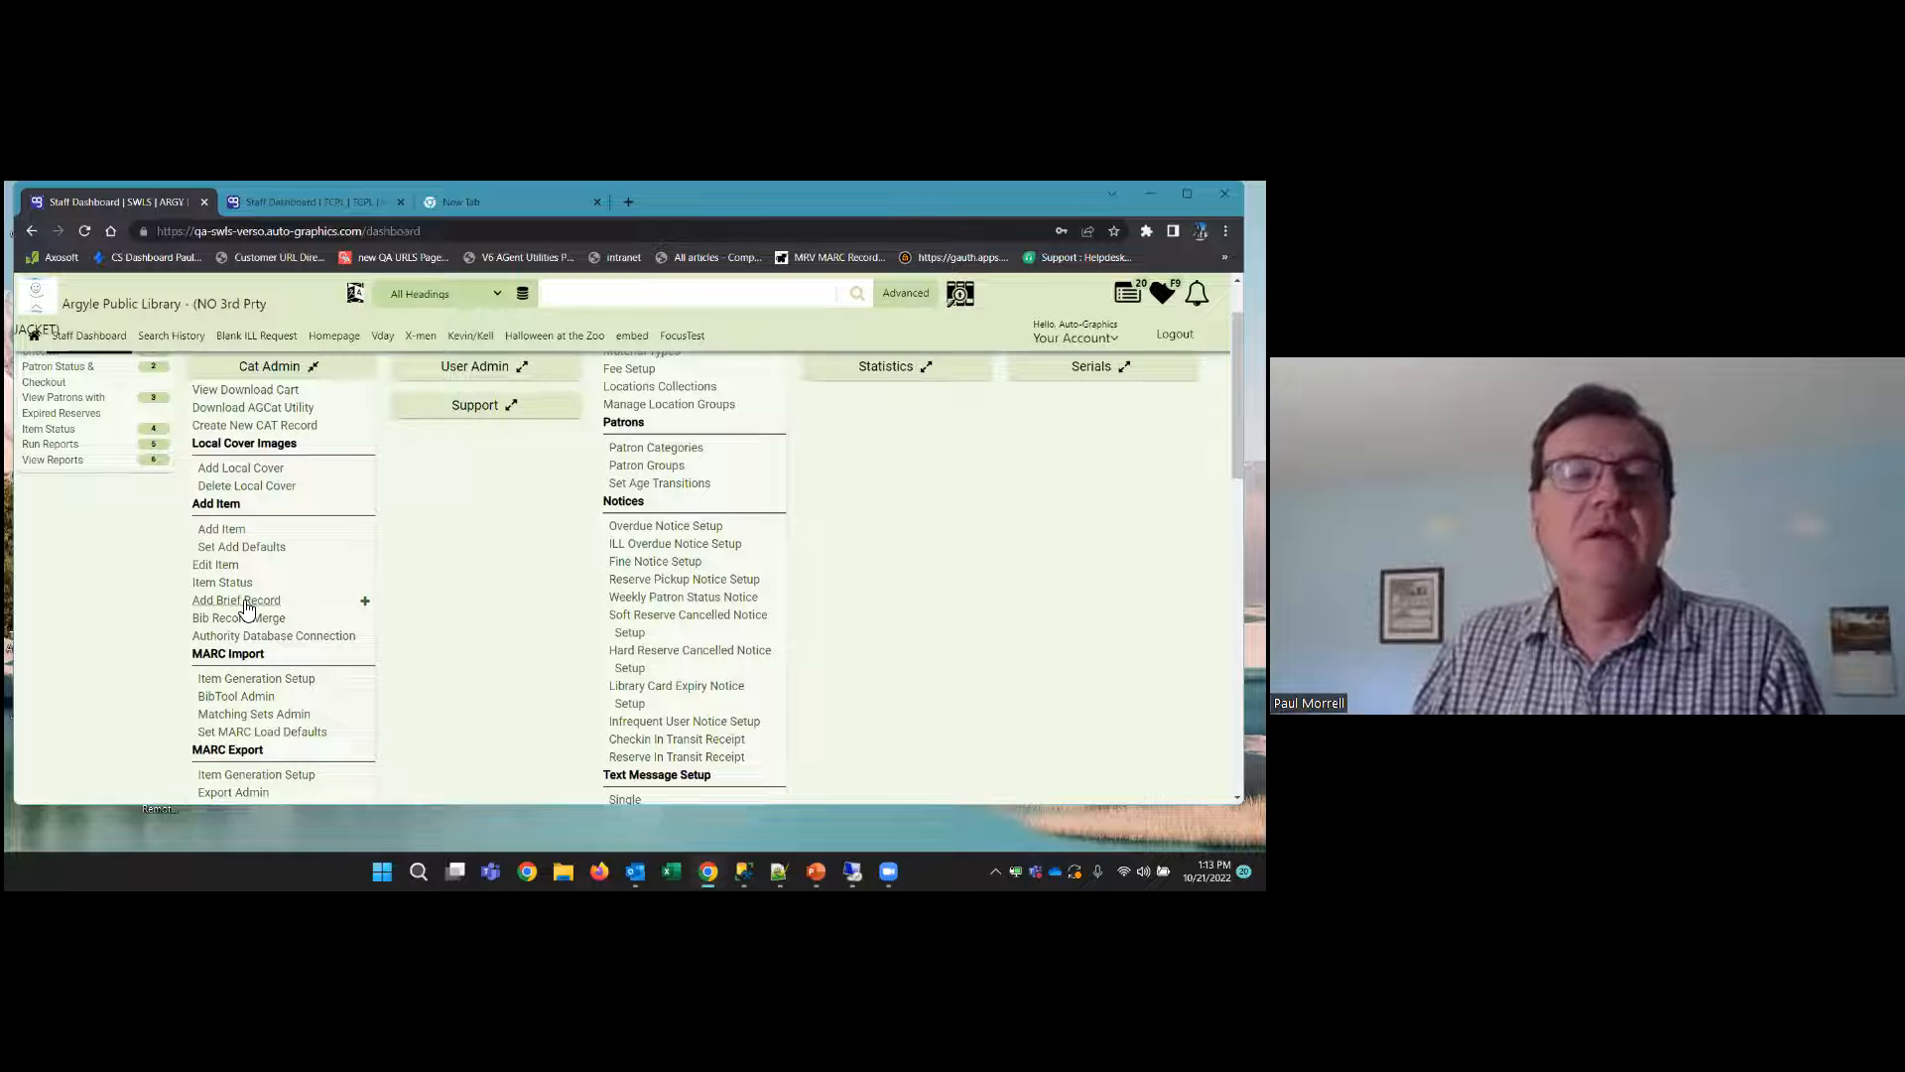
pyautogui.click(245, 602)
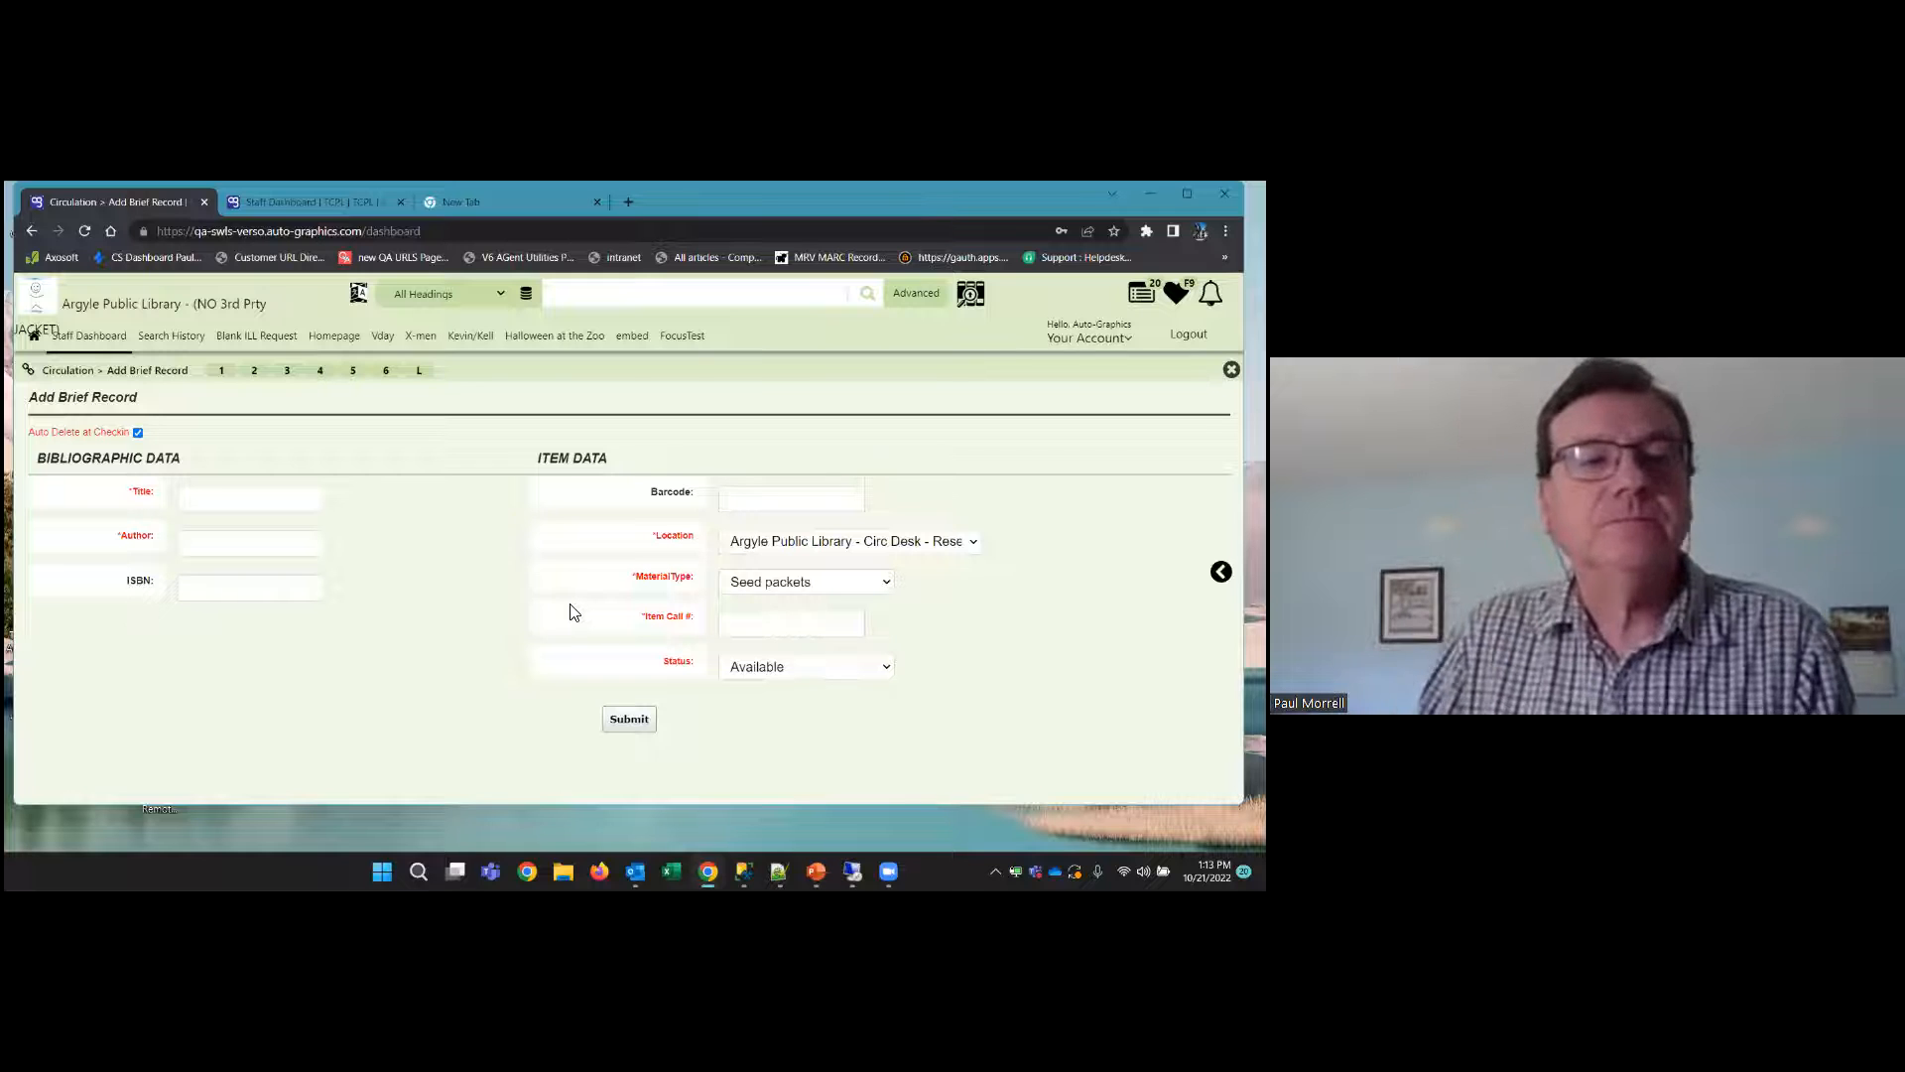
pyautogui.click(138, 435)
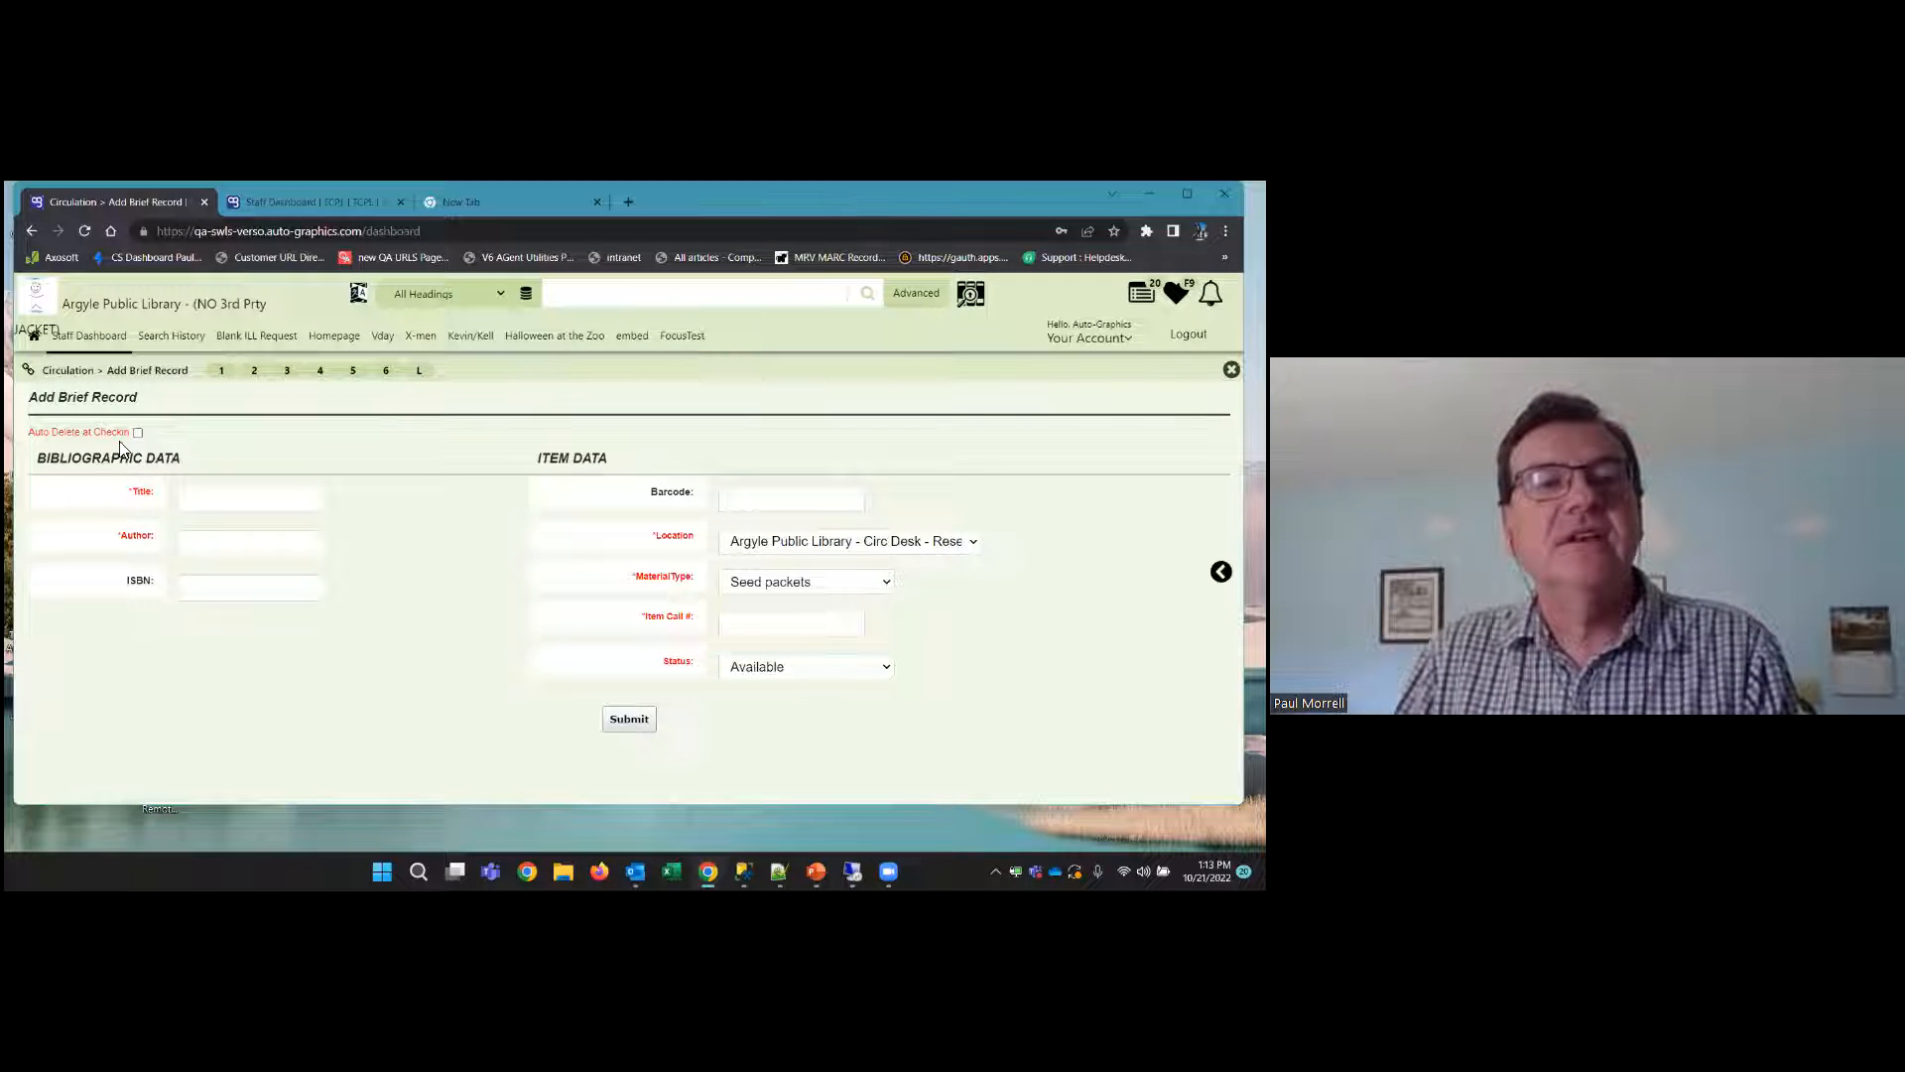
# Enter "Seed Packets (Argyle)" as the title of the brief record
pyautogui.click(274, 506)
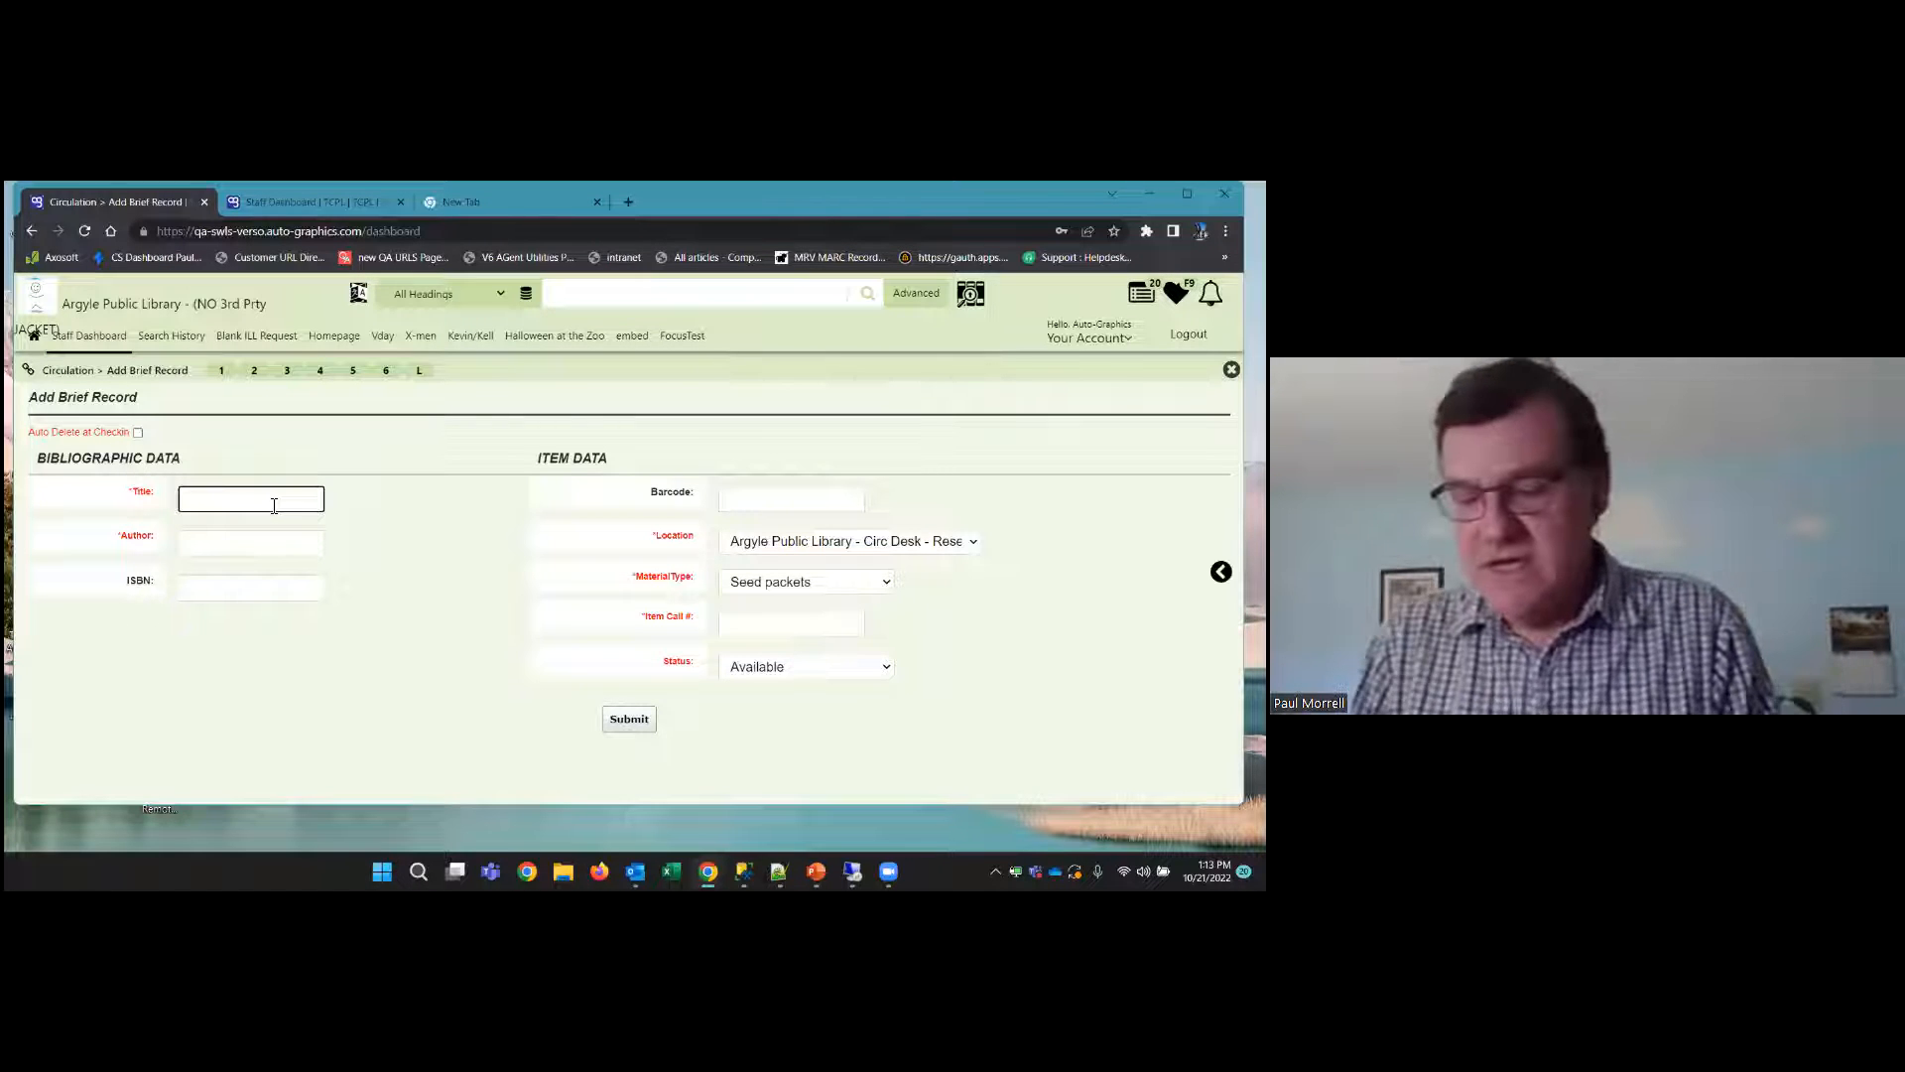
pyautogui.write('See')
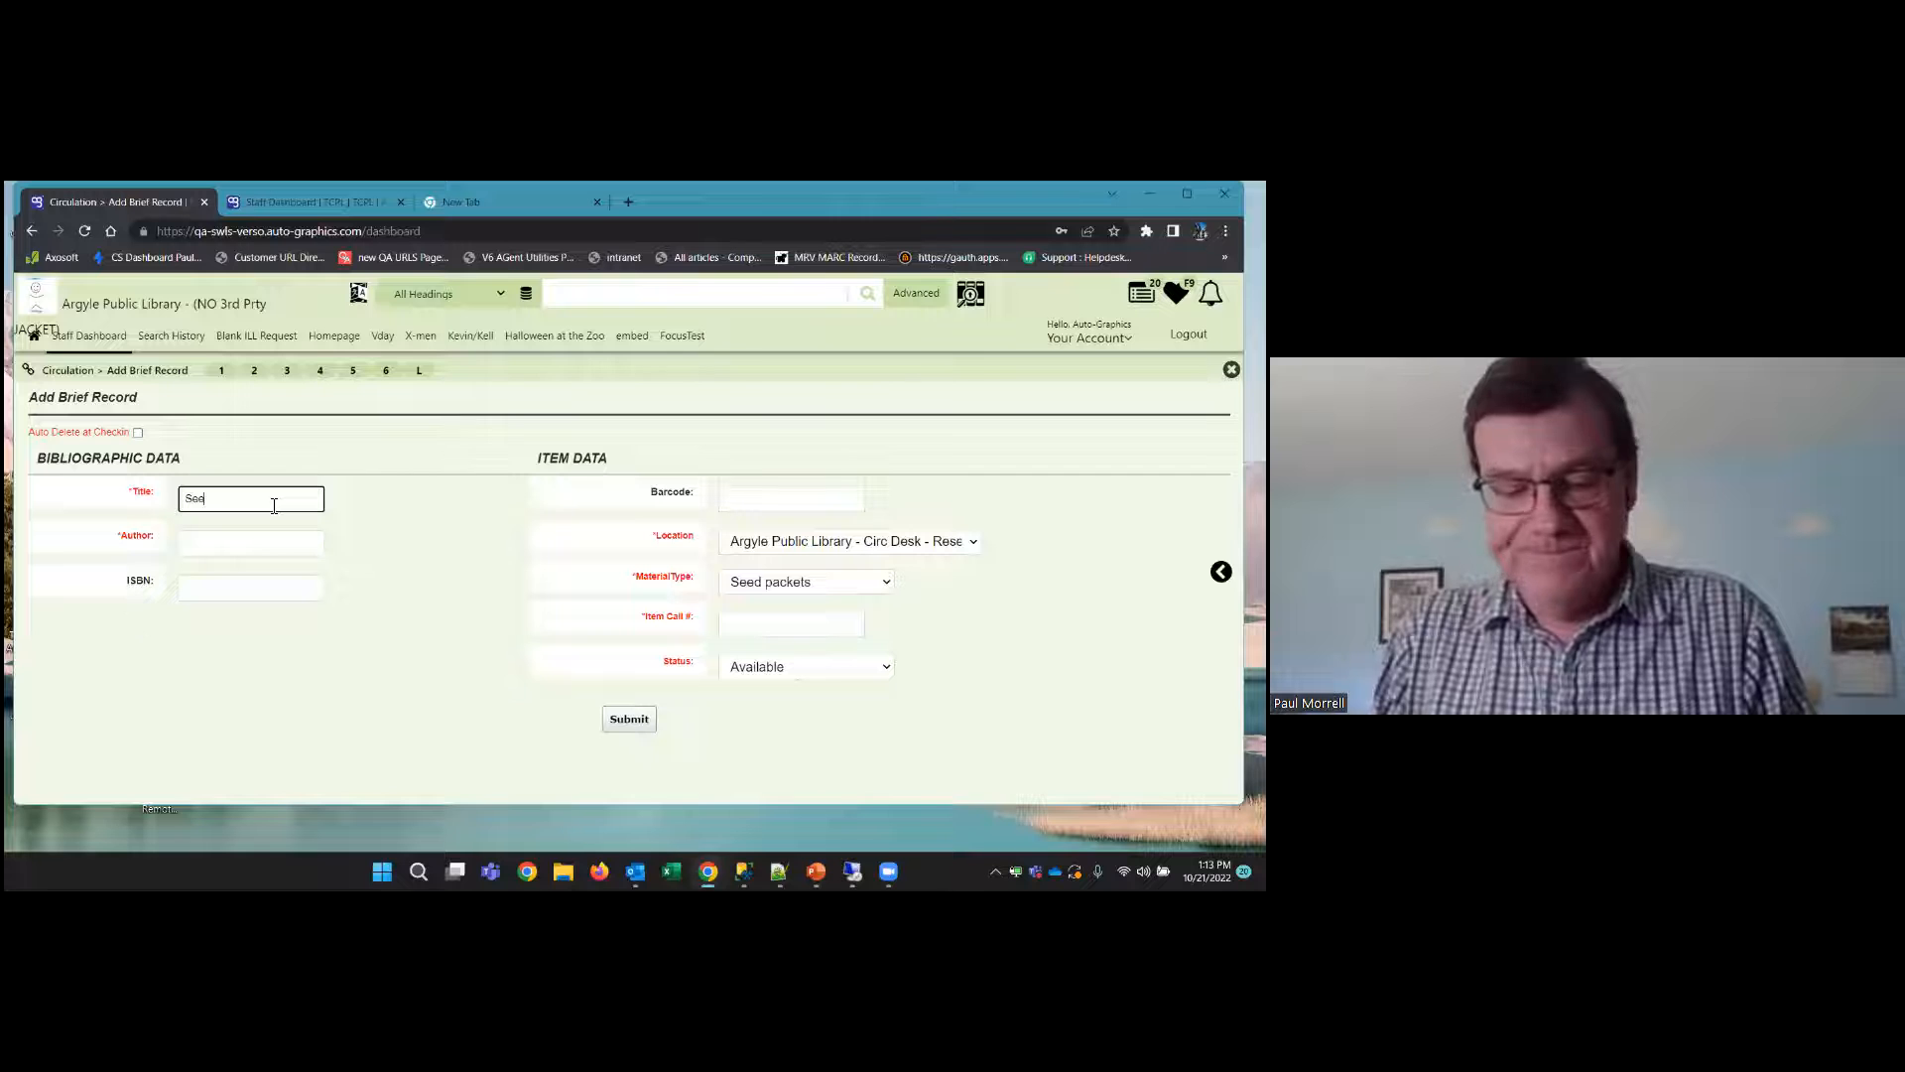
pyautogui.write('d PAckew')
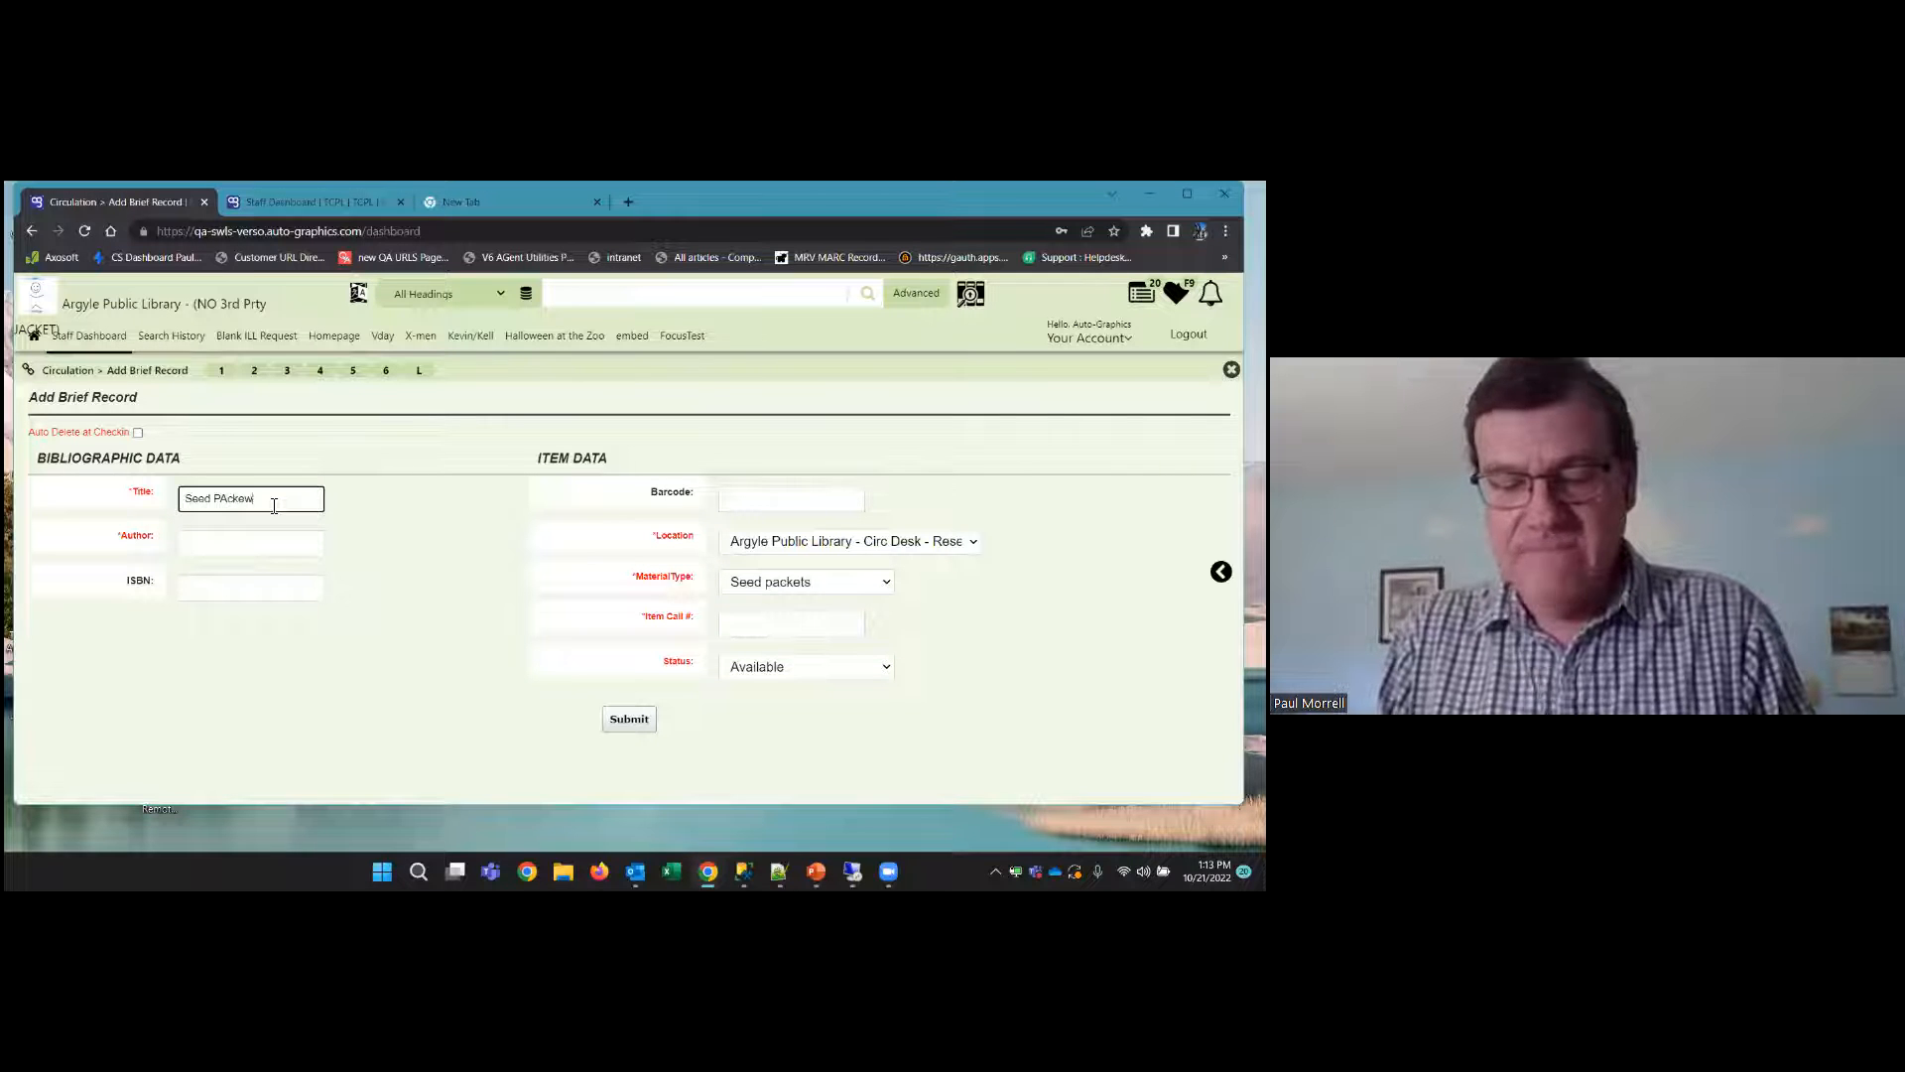
pyautogui.press('BackSpace')
pyautogui.press('BackSpace')
pyautogui.press('BackSpace')
pyautogui.press('BackSpace')
pyautogui.press('BackSpace')
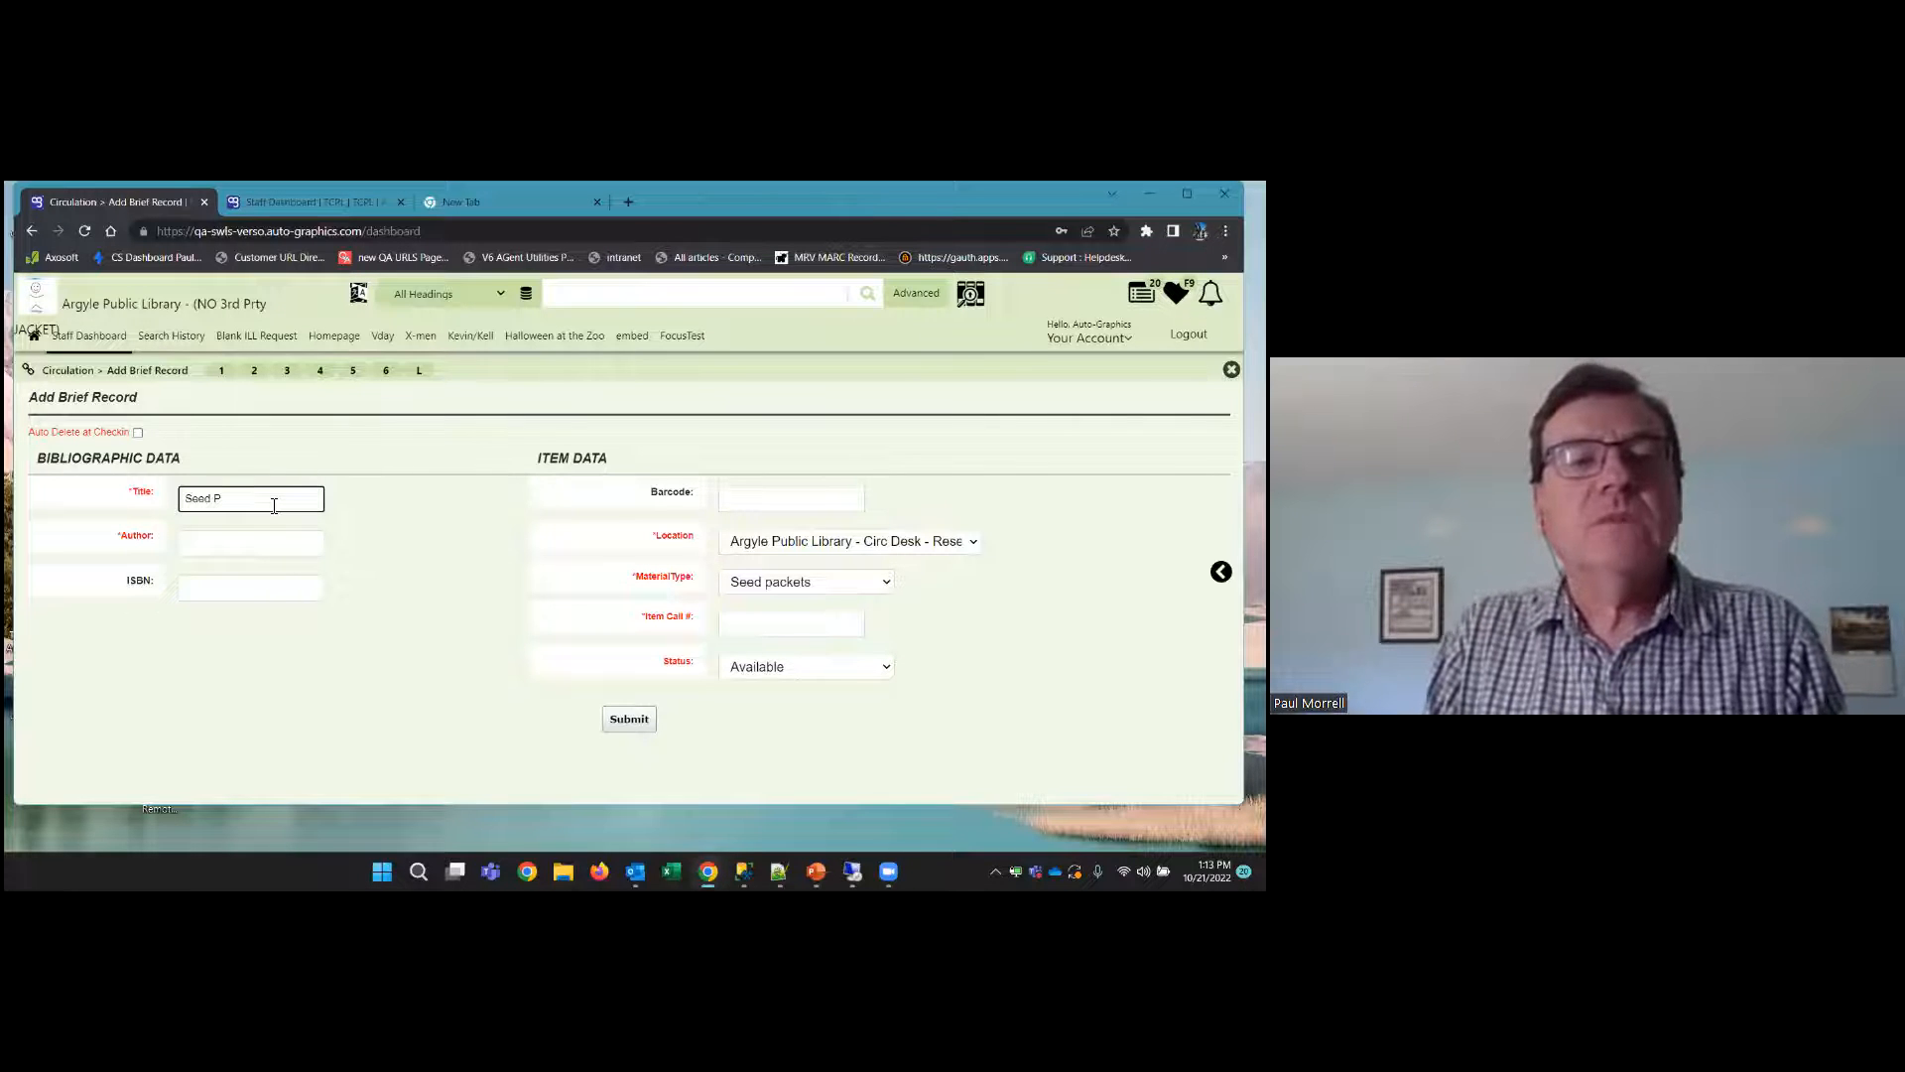
pyautogui.write('ackets')
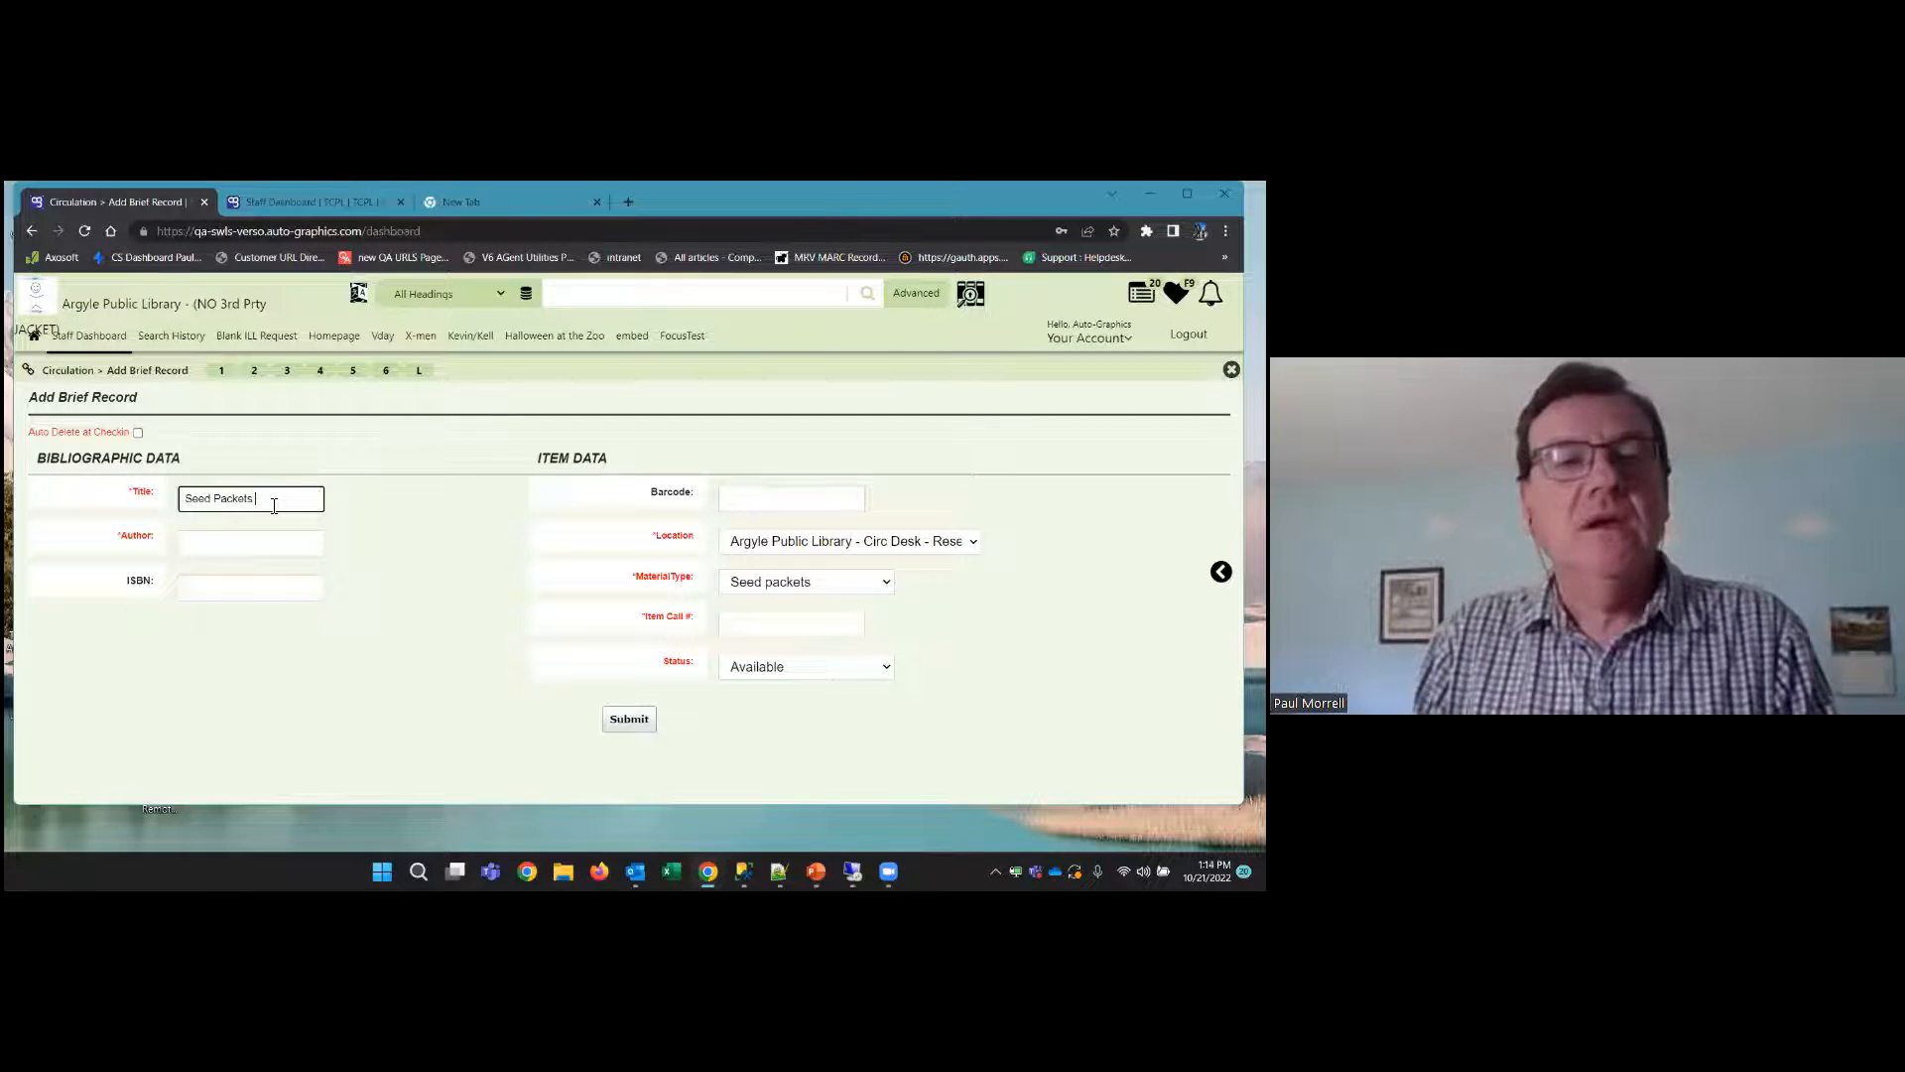
pyautogui.write(' (Ar')
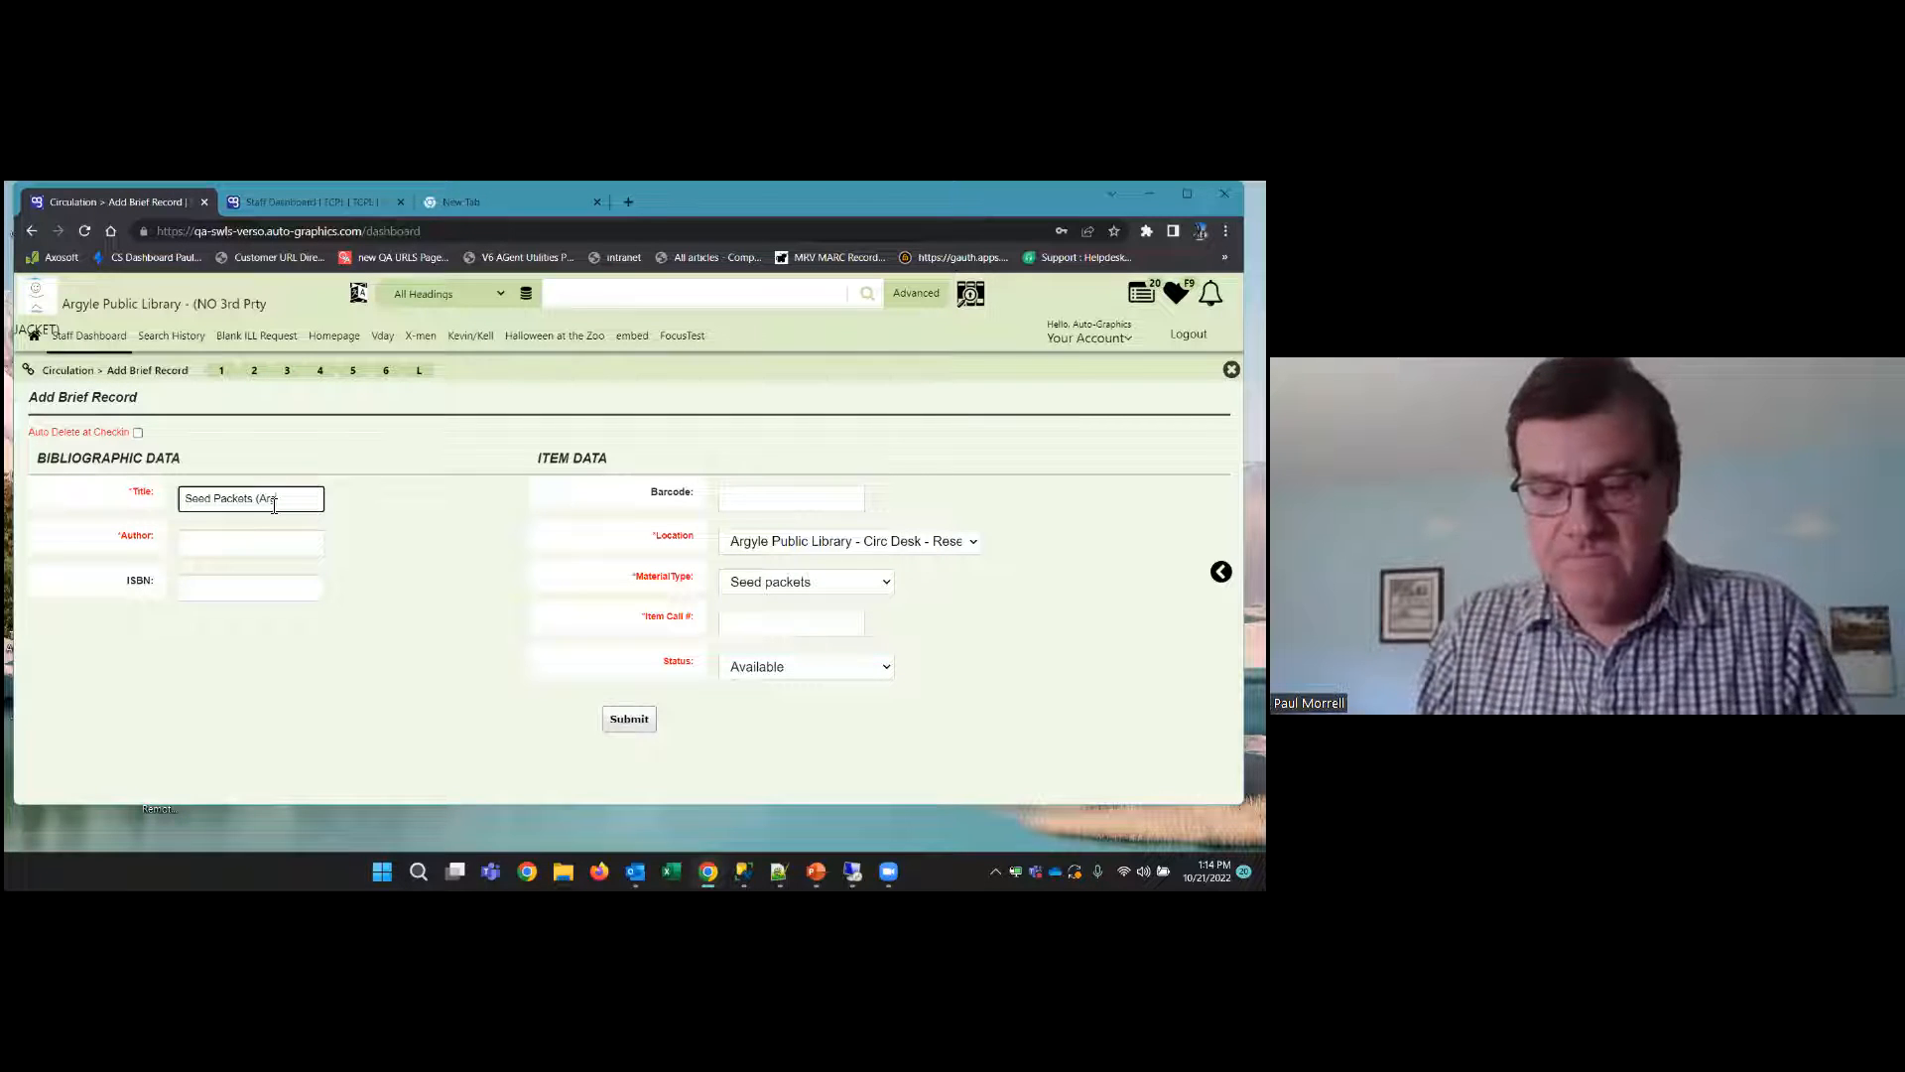
pyautogui.write('gyle')
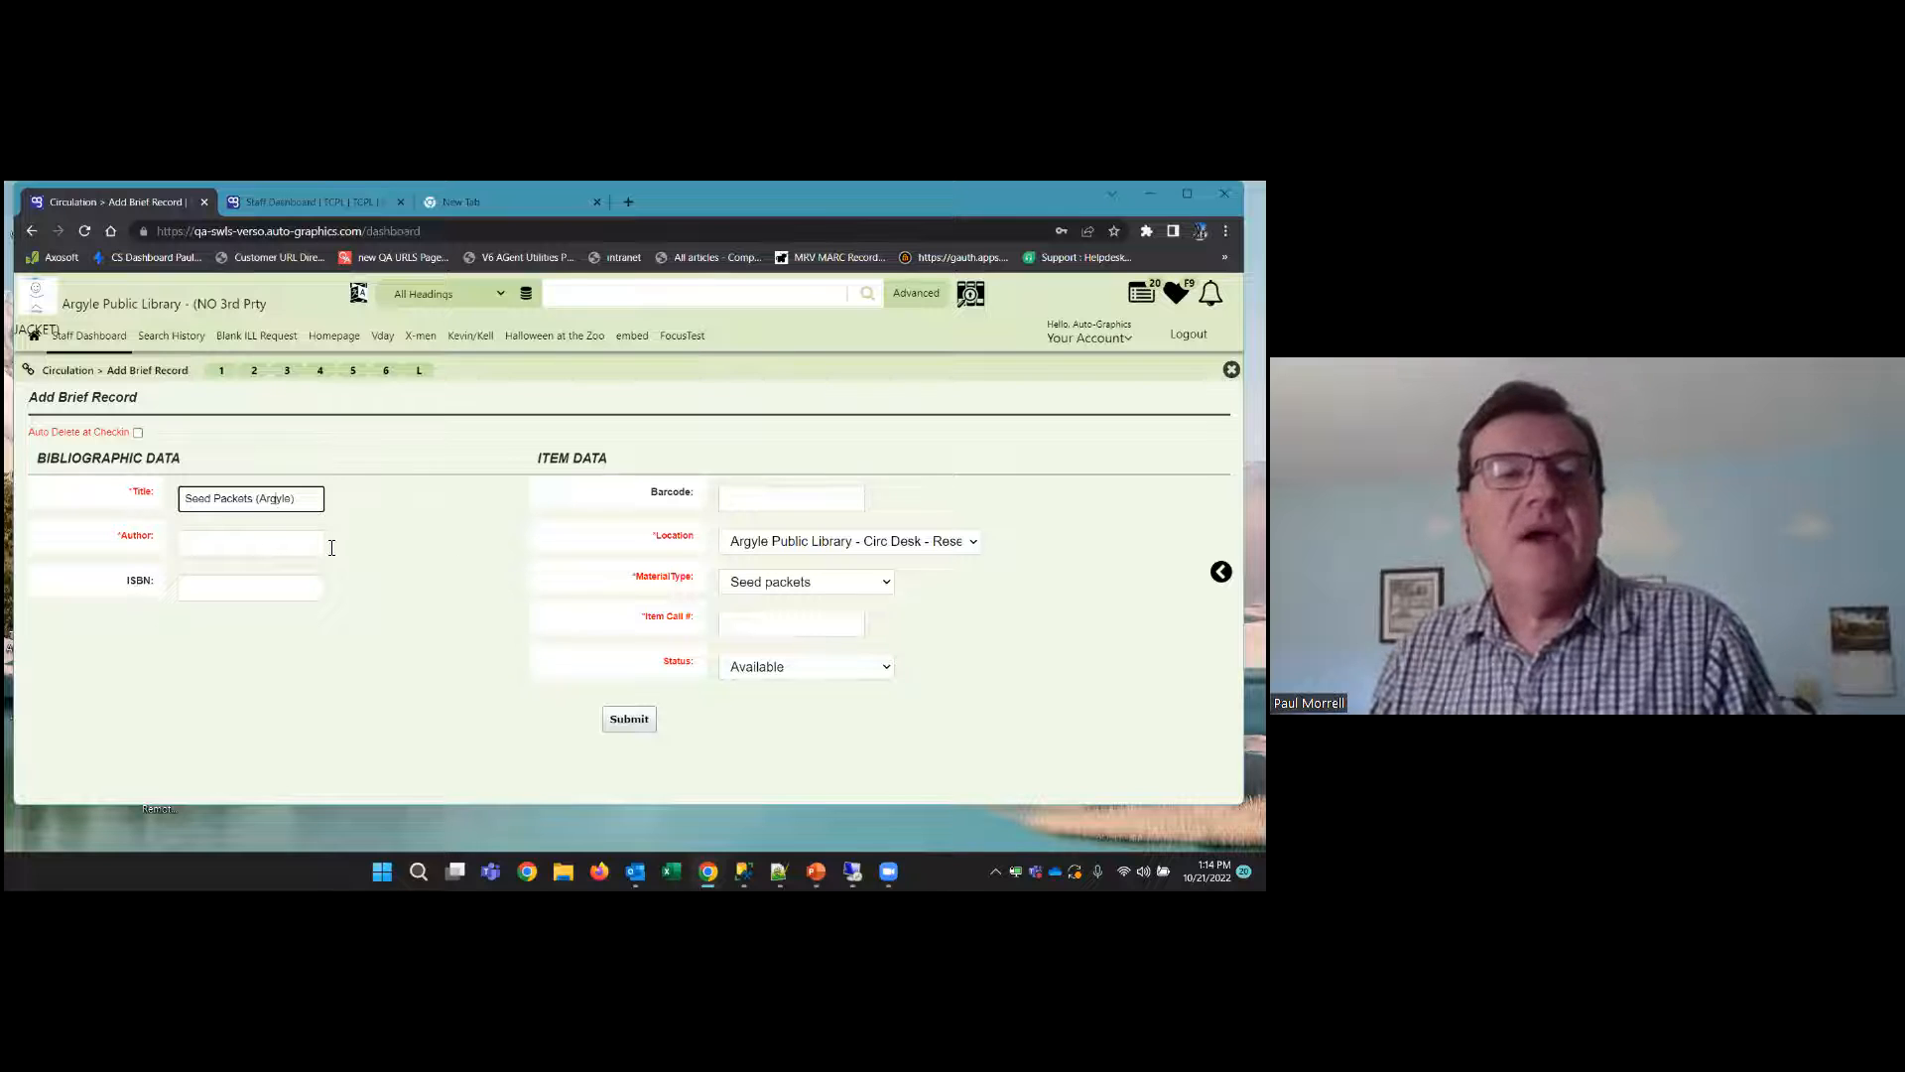
# Enter "Argyle" as the author of the brief record
pyautogui.click(295, 544)
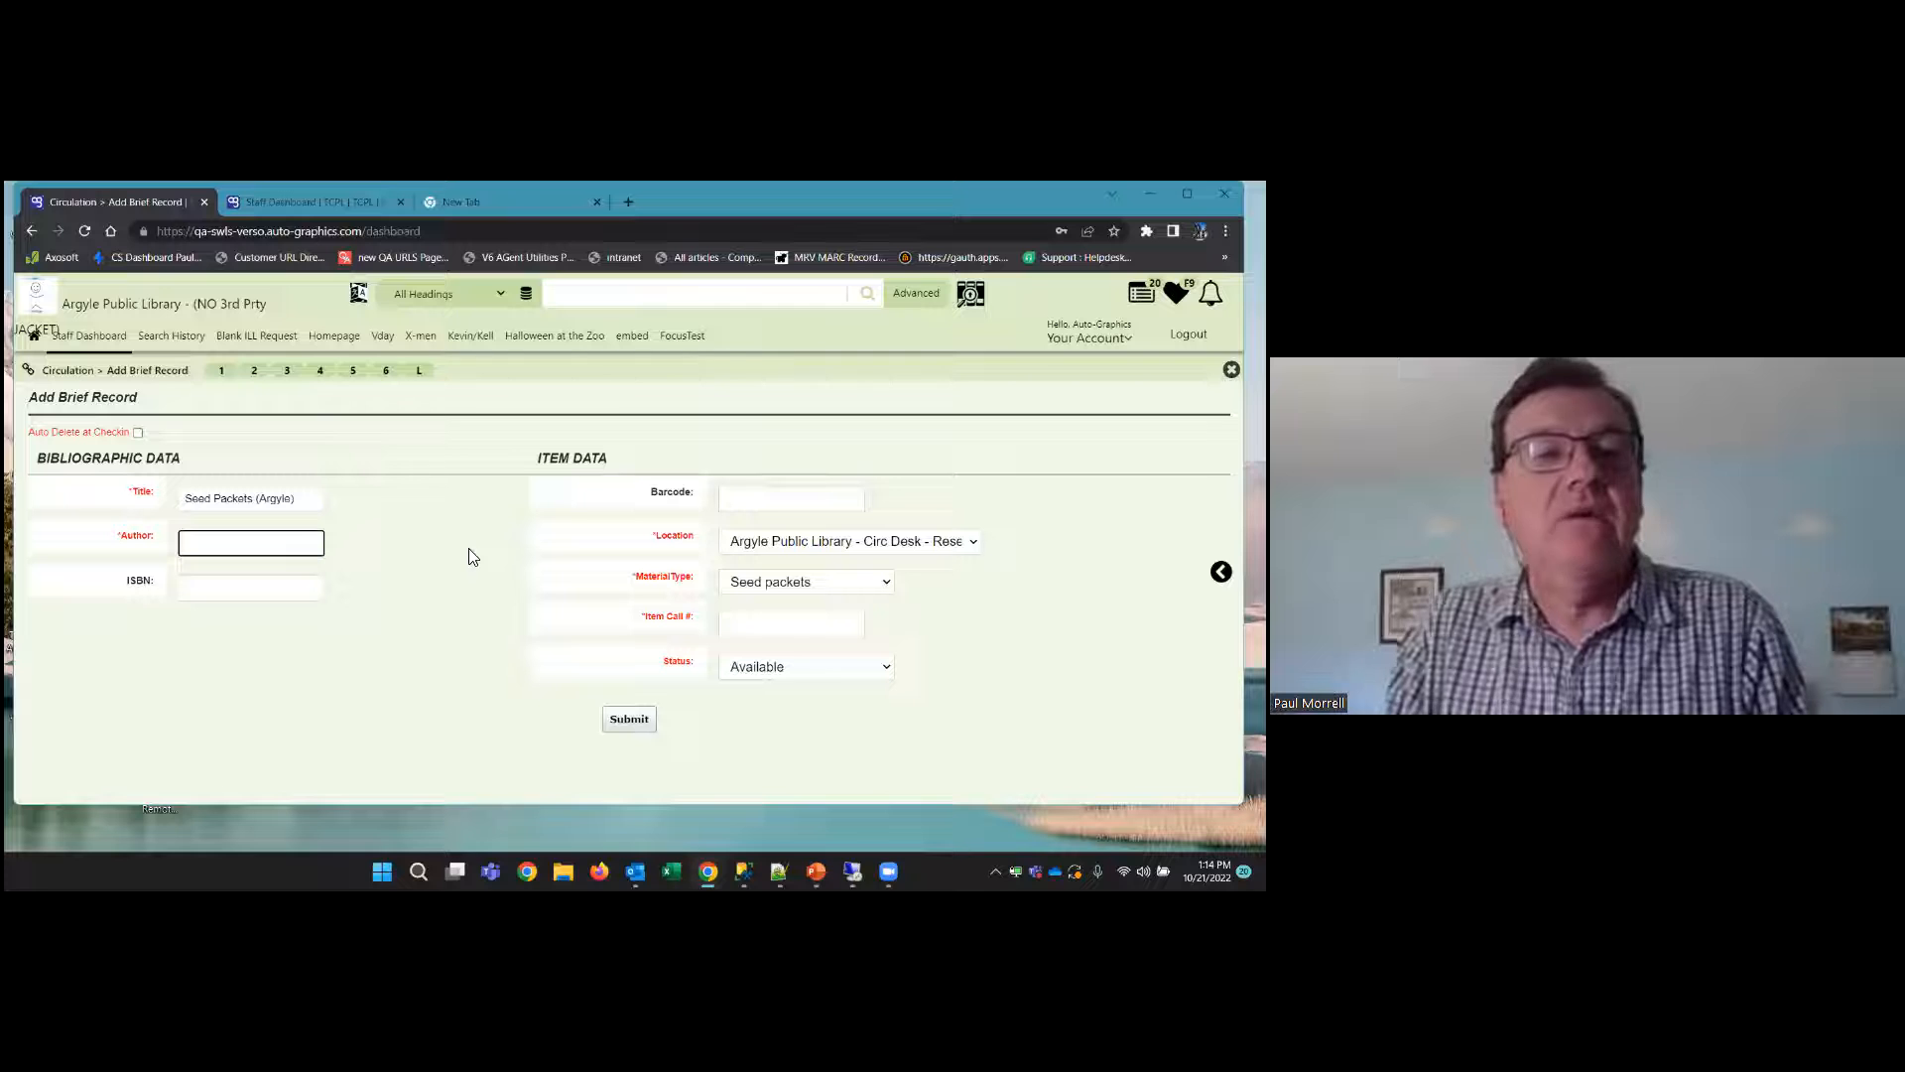
pyautogui.write('yle')
pyautogui.press('BackSpace')
pyautogui.press('BackSpace')
pyautogui.press('BackSpace')
pyautogui.press('BackSpace')
pyautogui.press('BackSpace')
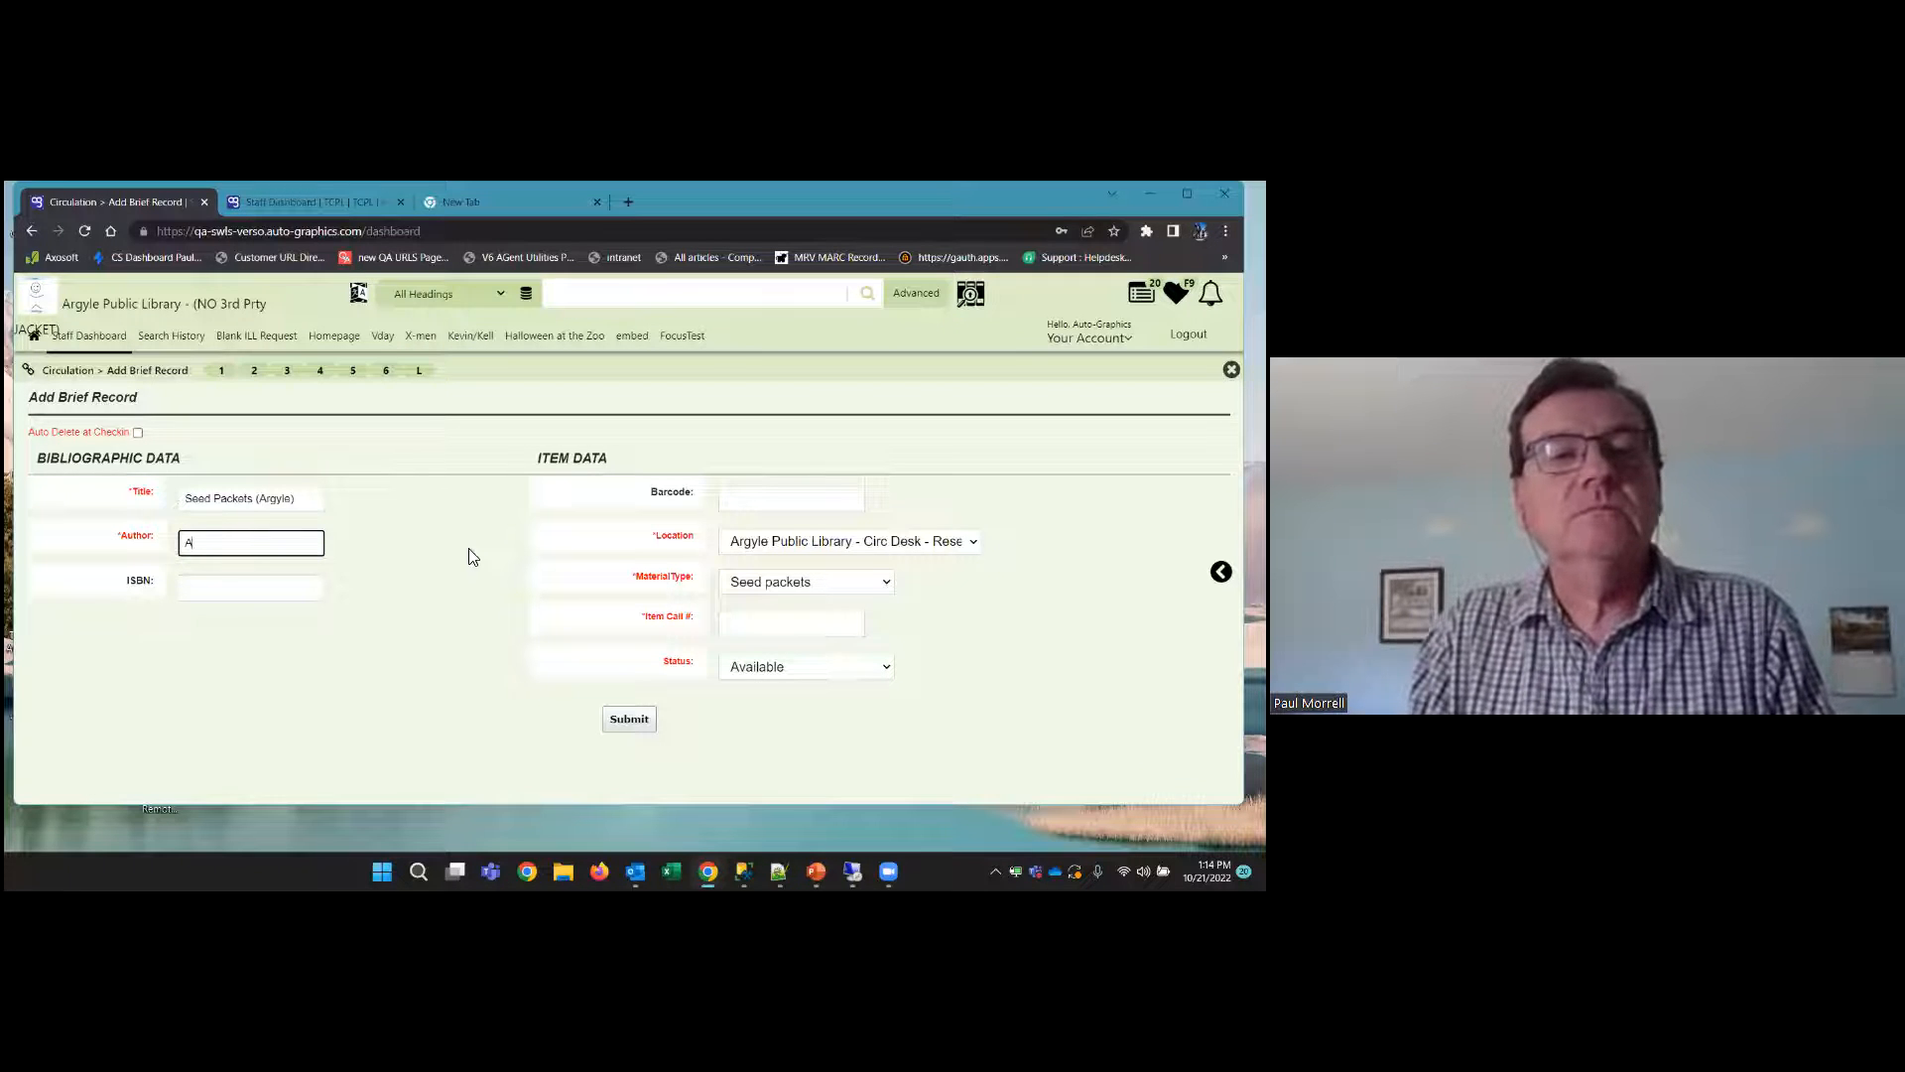
pyautogui.write('rgyle')
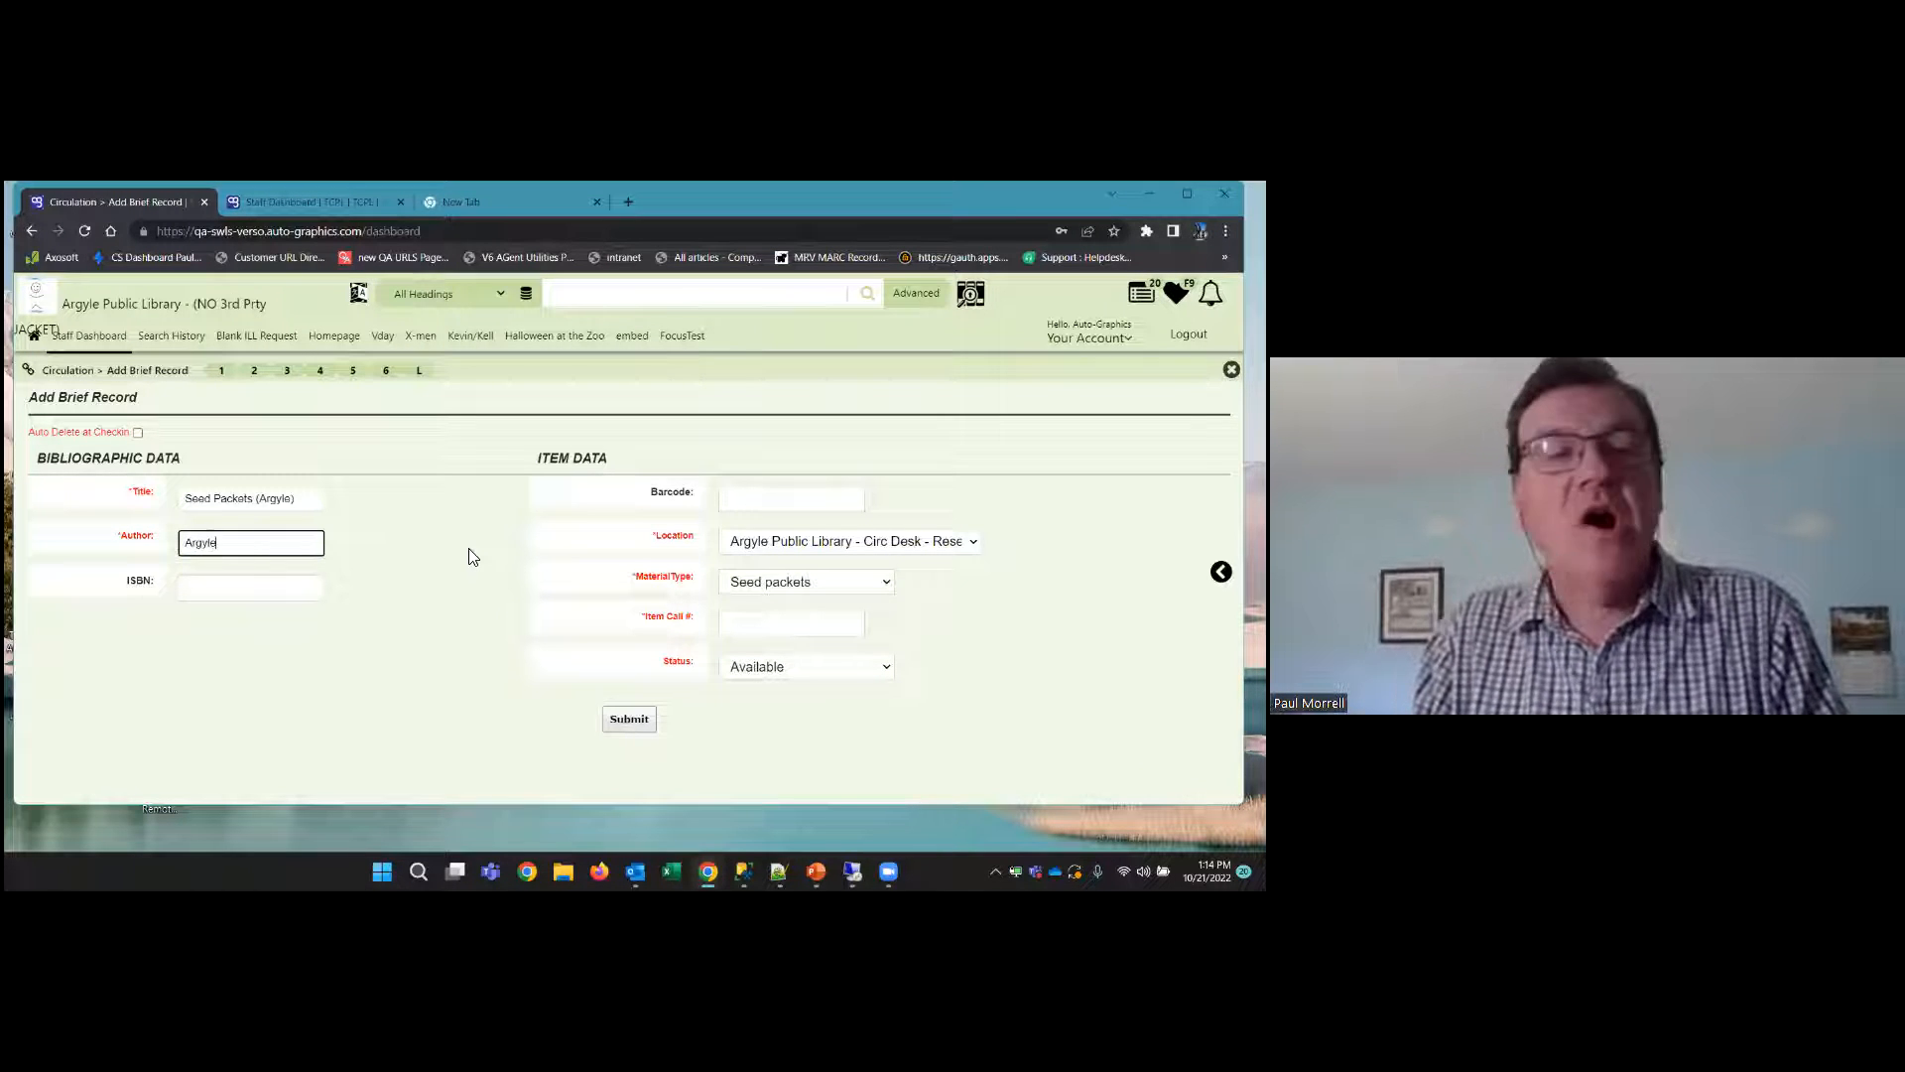
pyautogui.press('Tab')
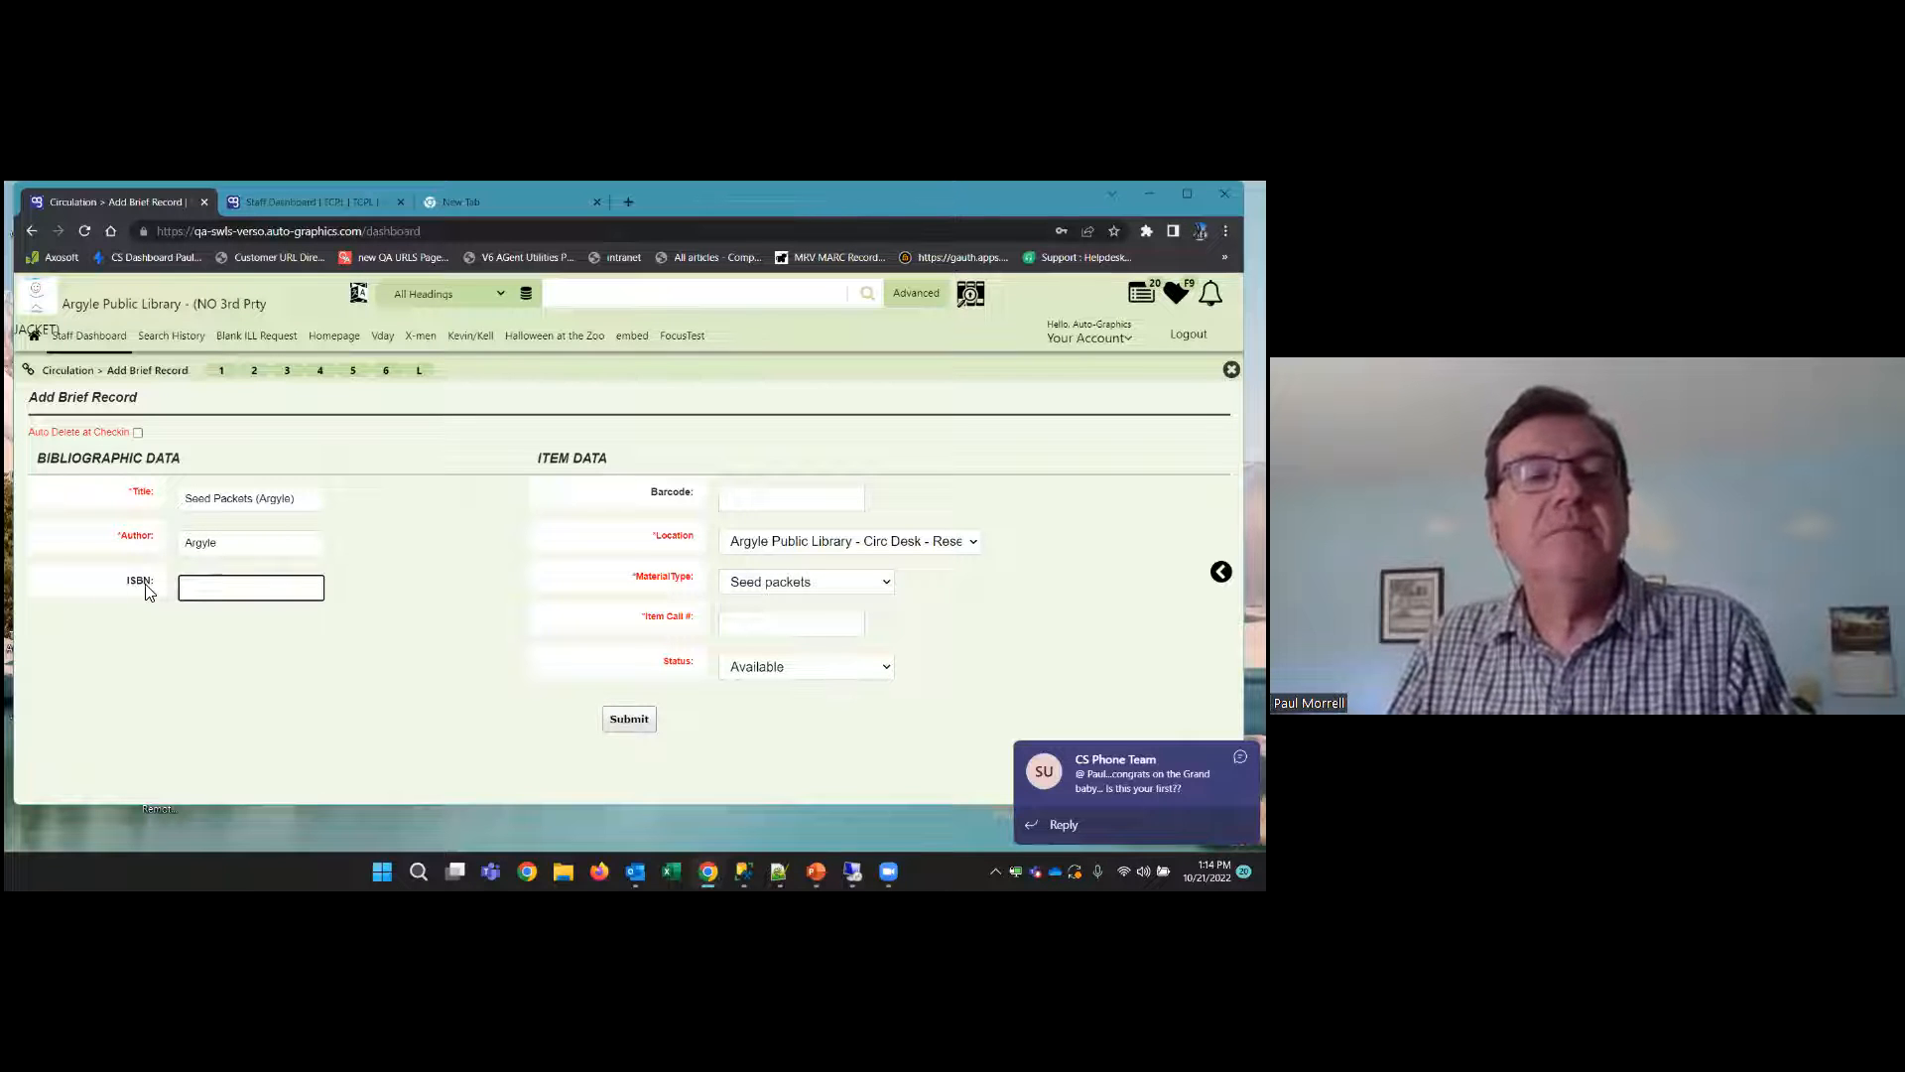
# Enter "seed1" as the item barcode of the brief record
pyautogui.click(734, 498)
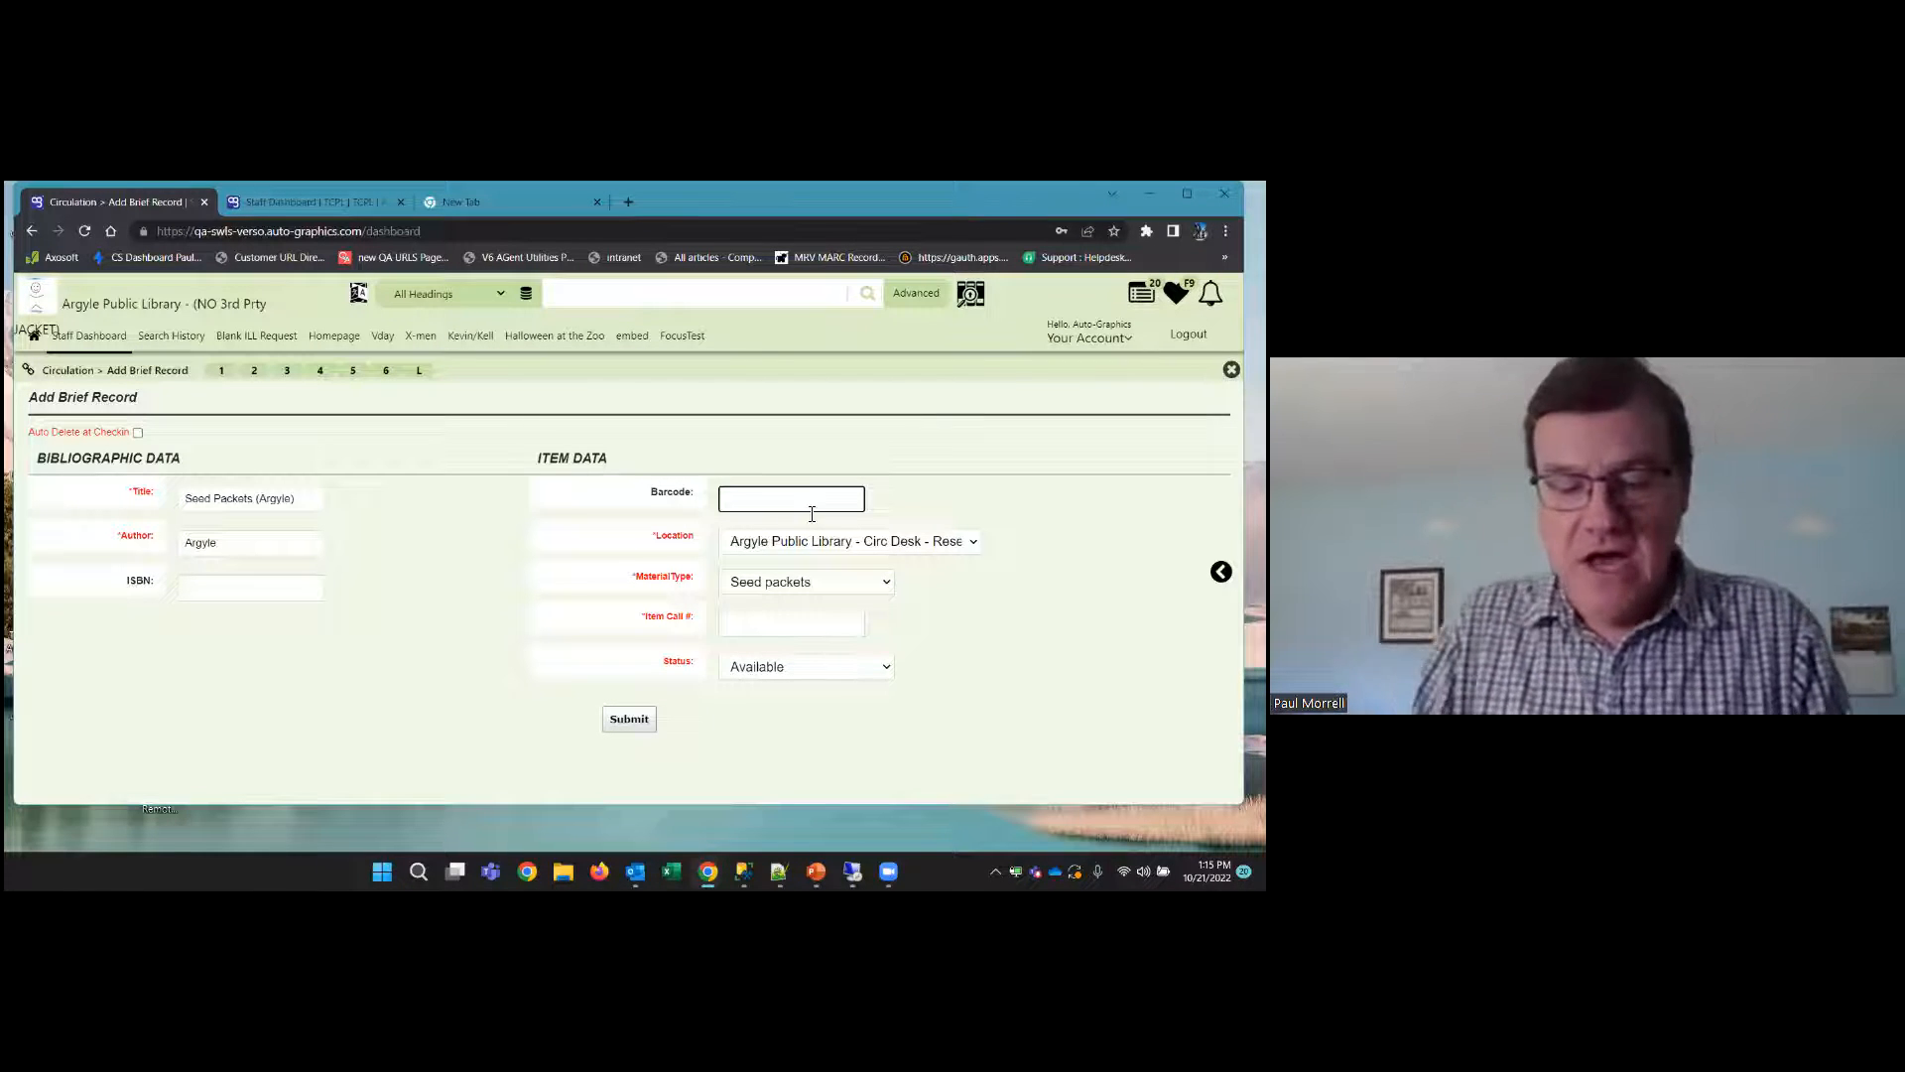
pyautogui.write('ed1')
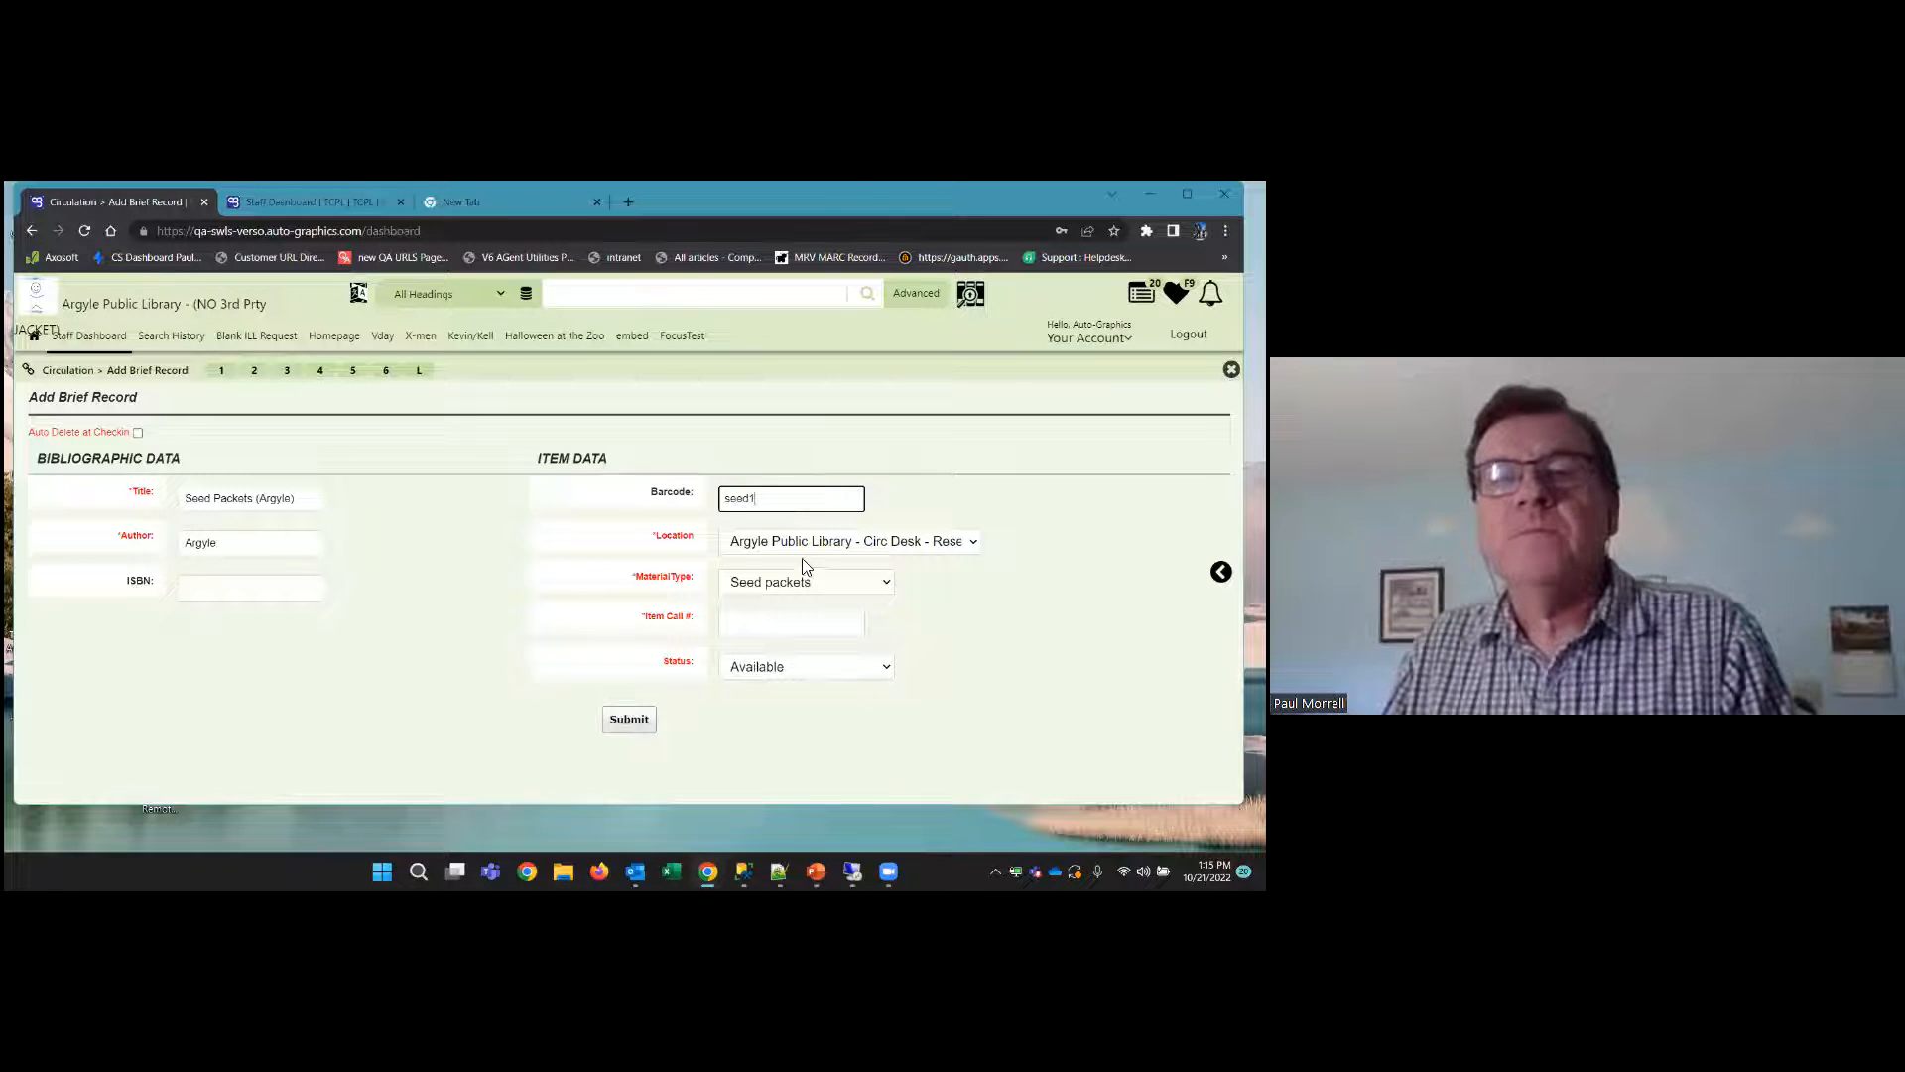
# Look through the available item locations and choose Argyle Public Library - Adult - Reference
pyautogui.click(851, 542)
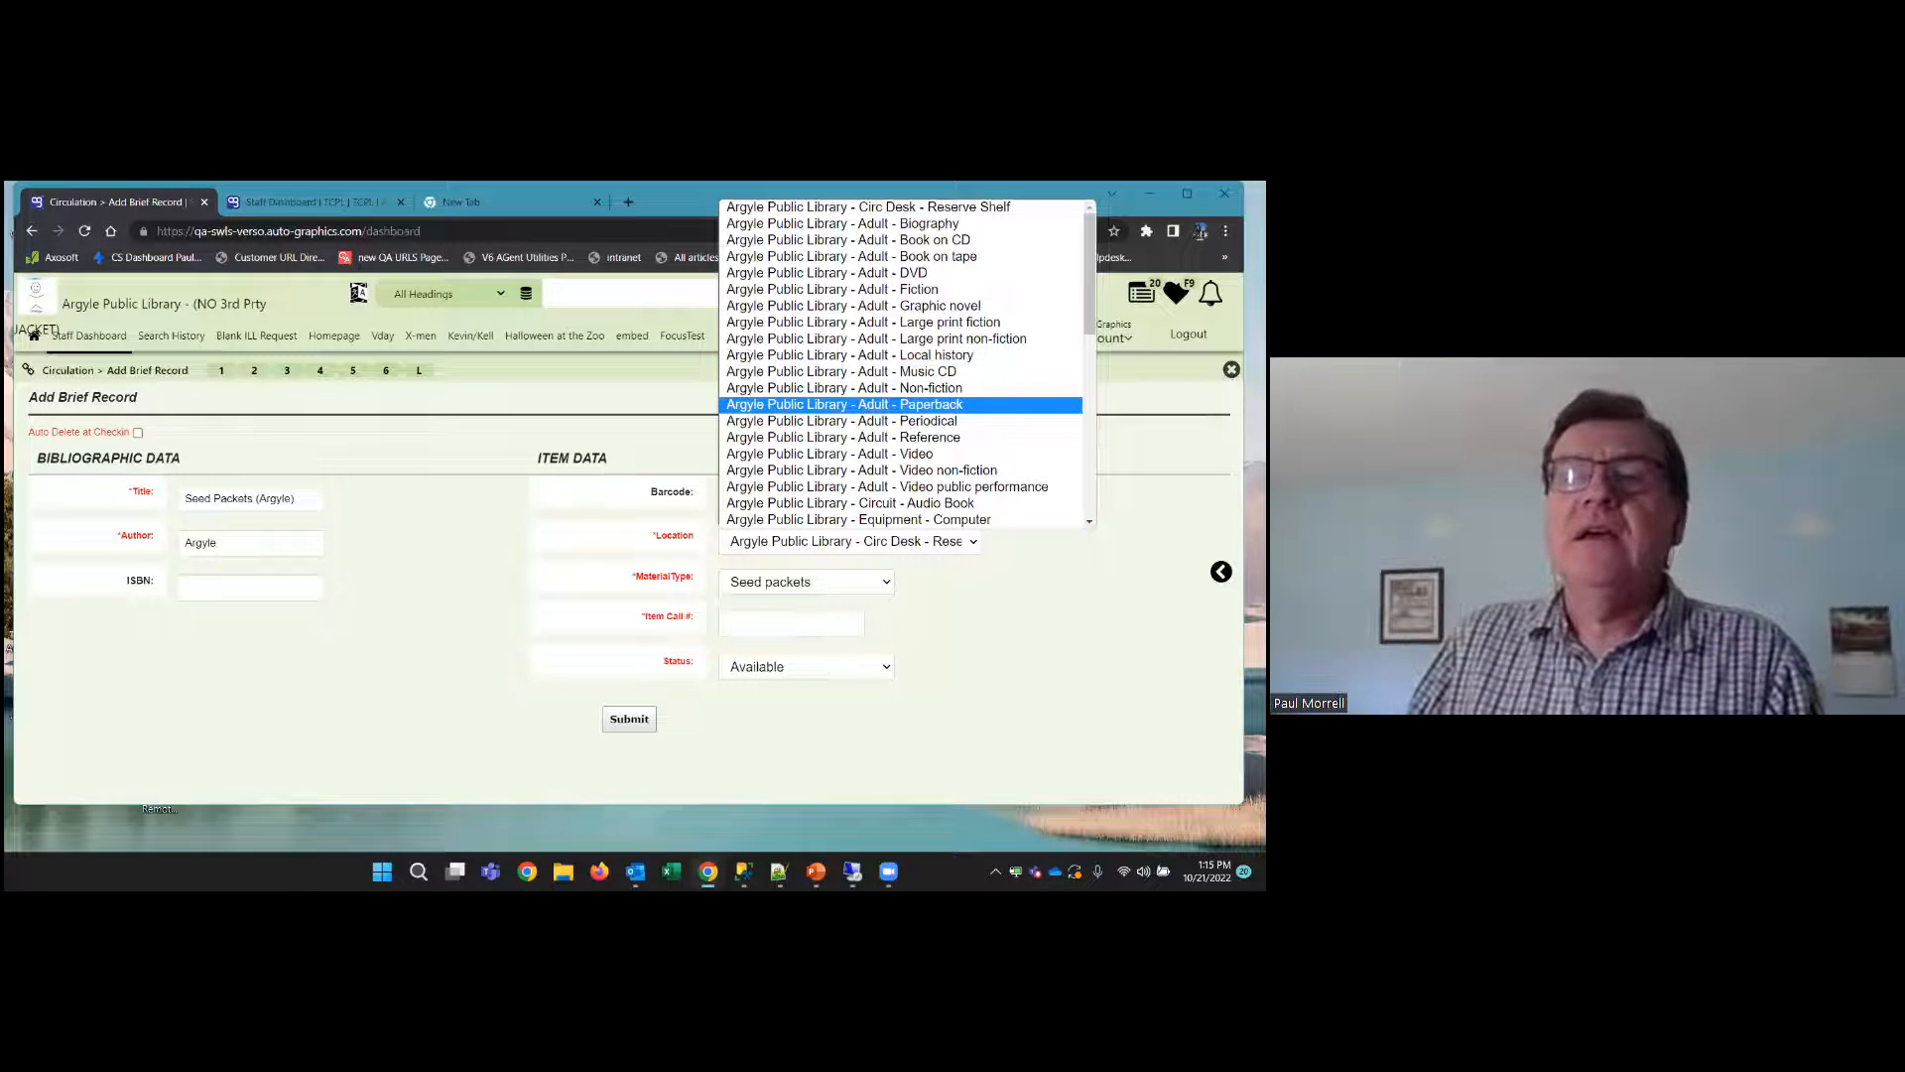
pyautogui.scroll(-5, 903, 362)
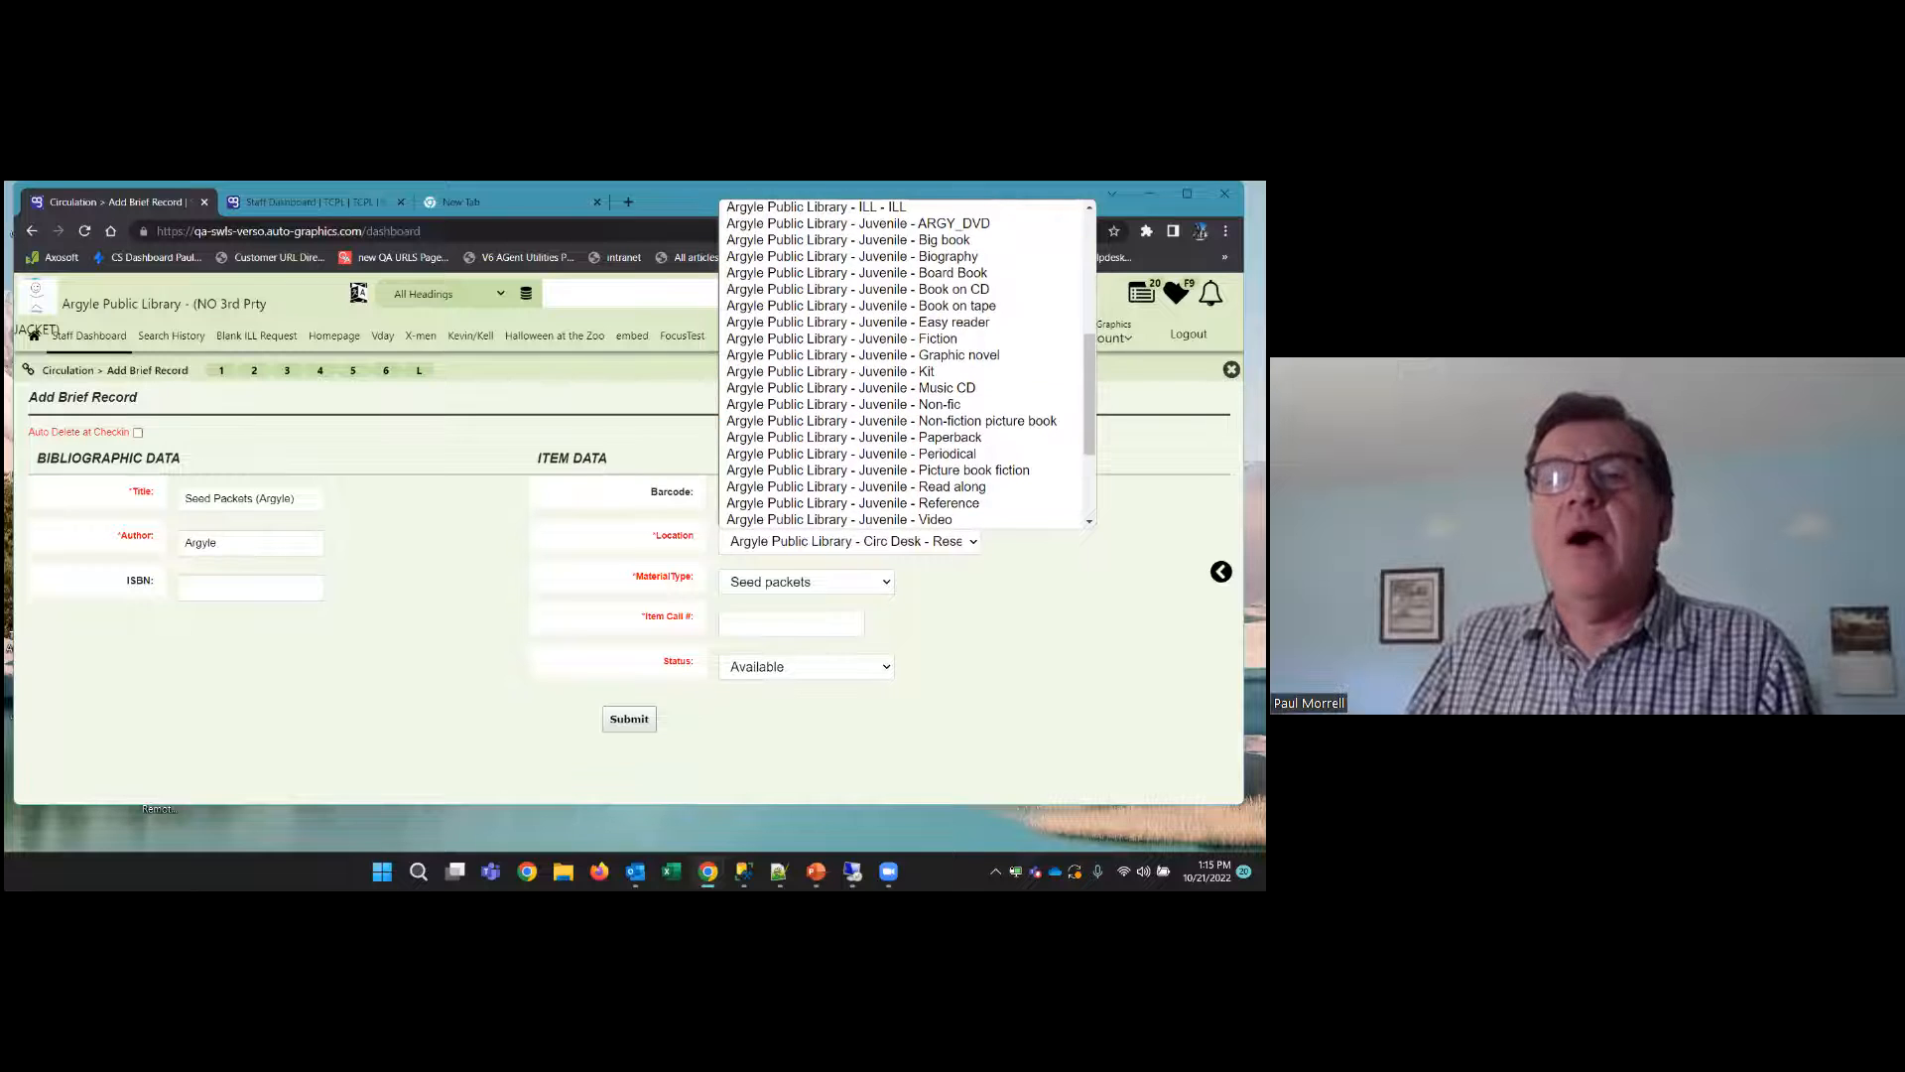
pyautogui.scroll(5, 903, 362)
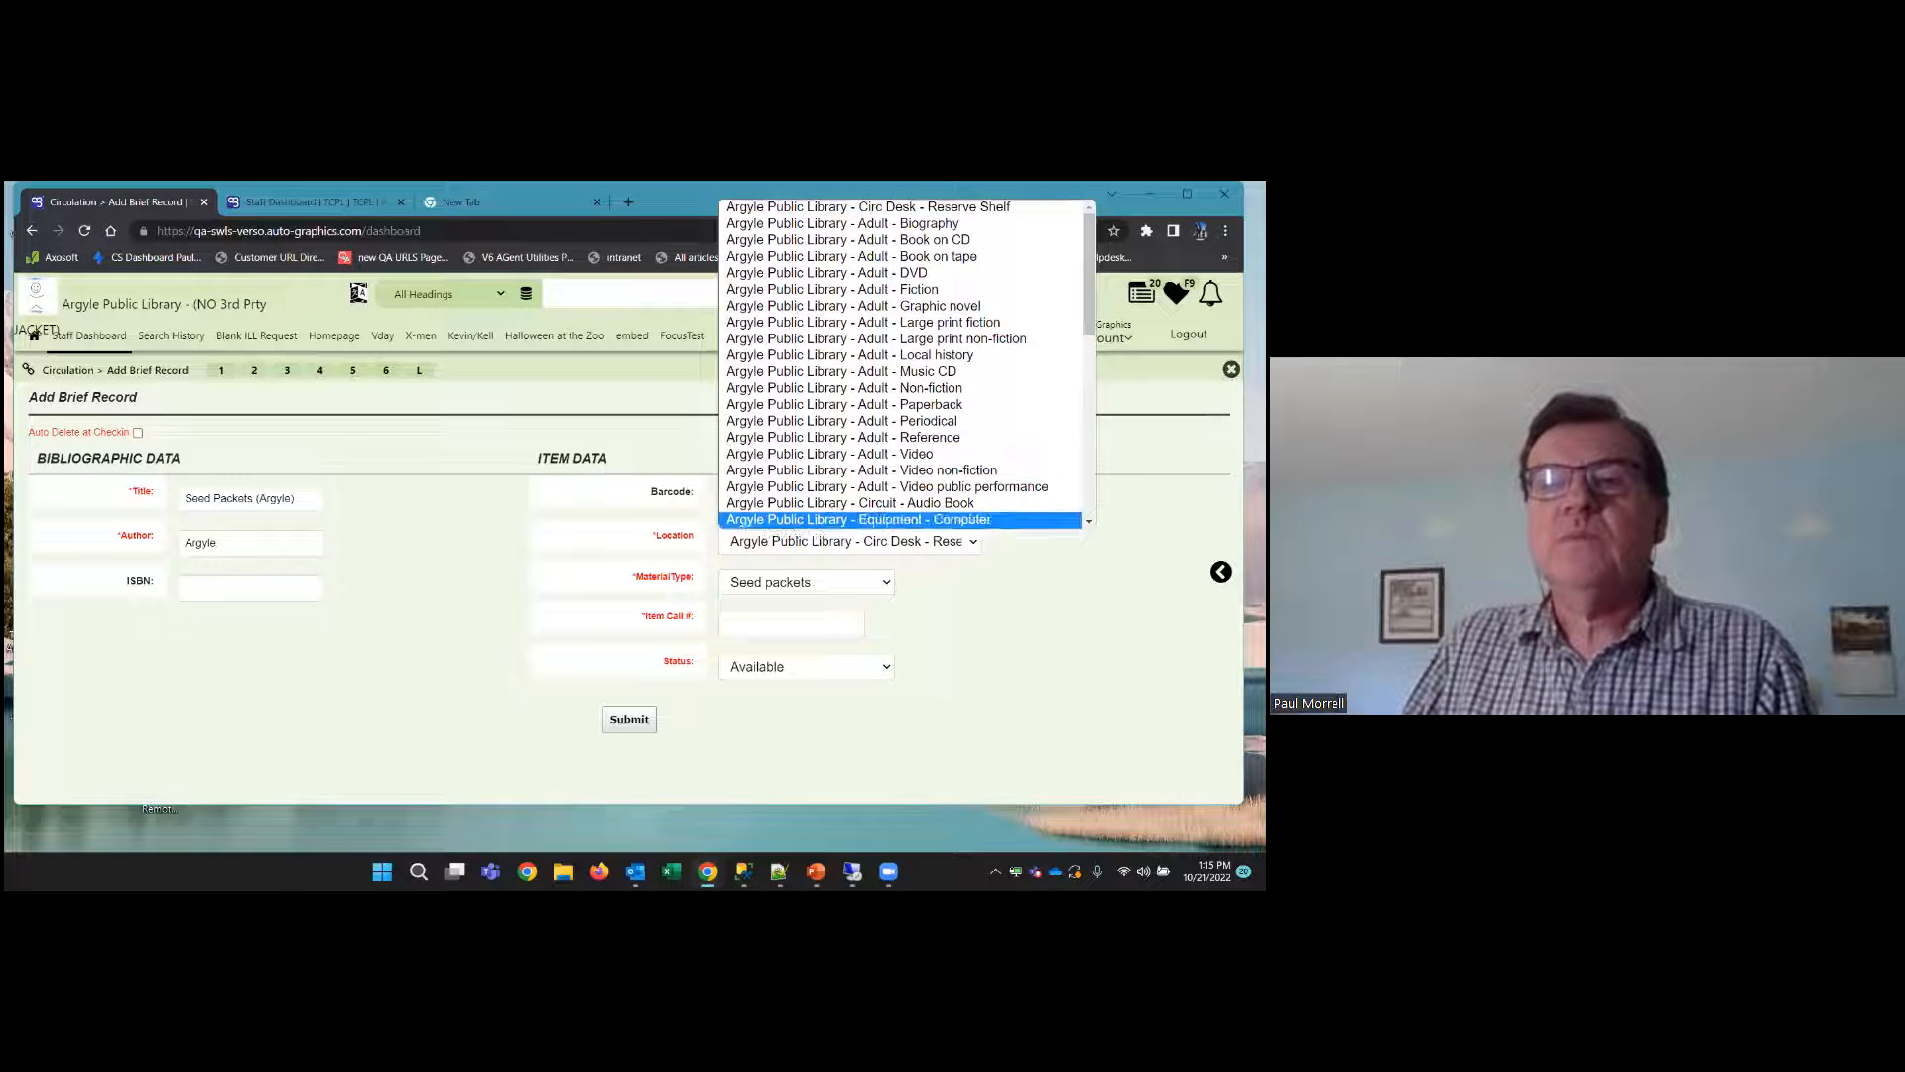
pyautogui.scroll(-3, 903, 470)
pyautogui.scroll(-5, 903, 470)
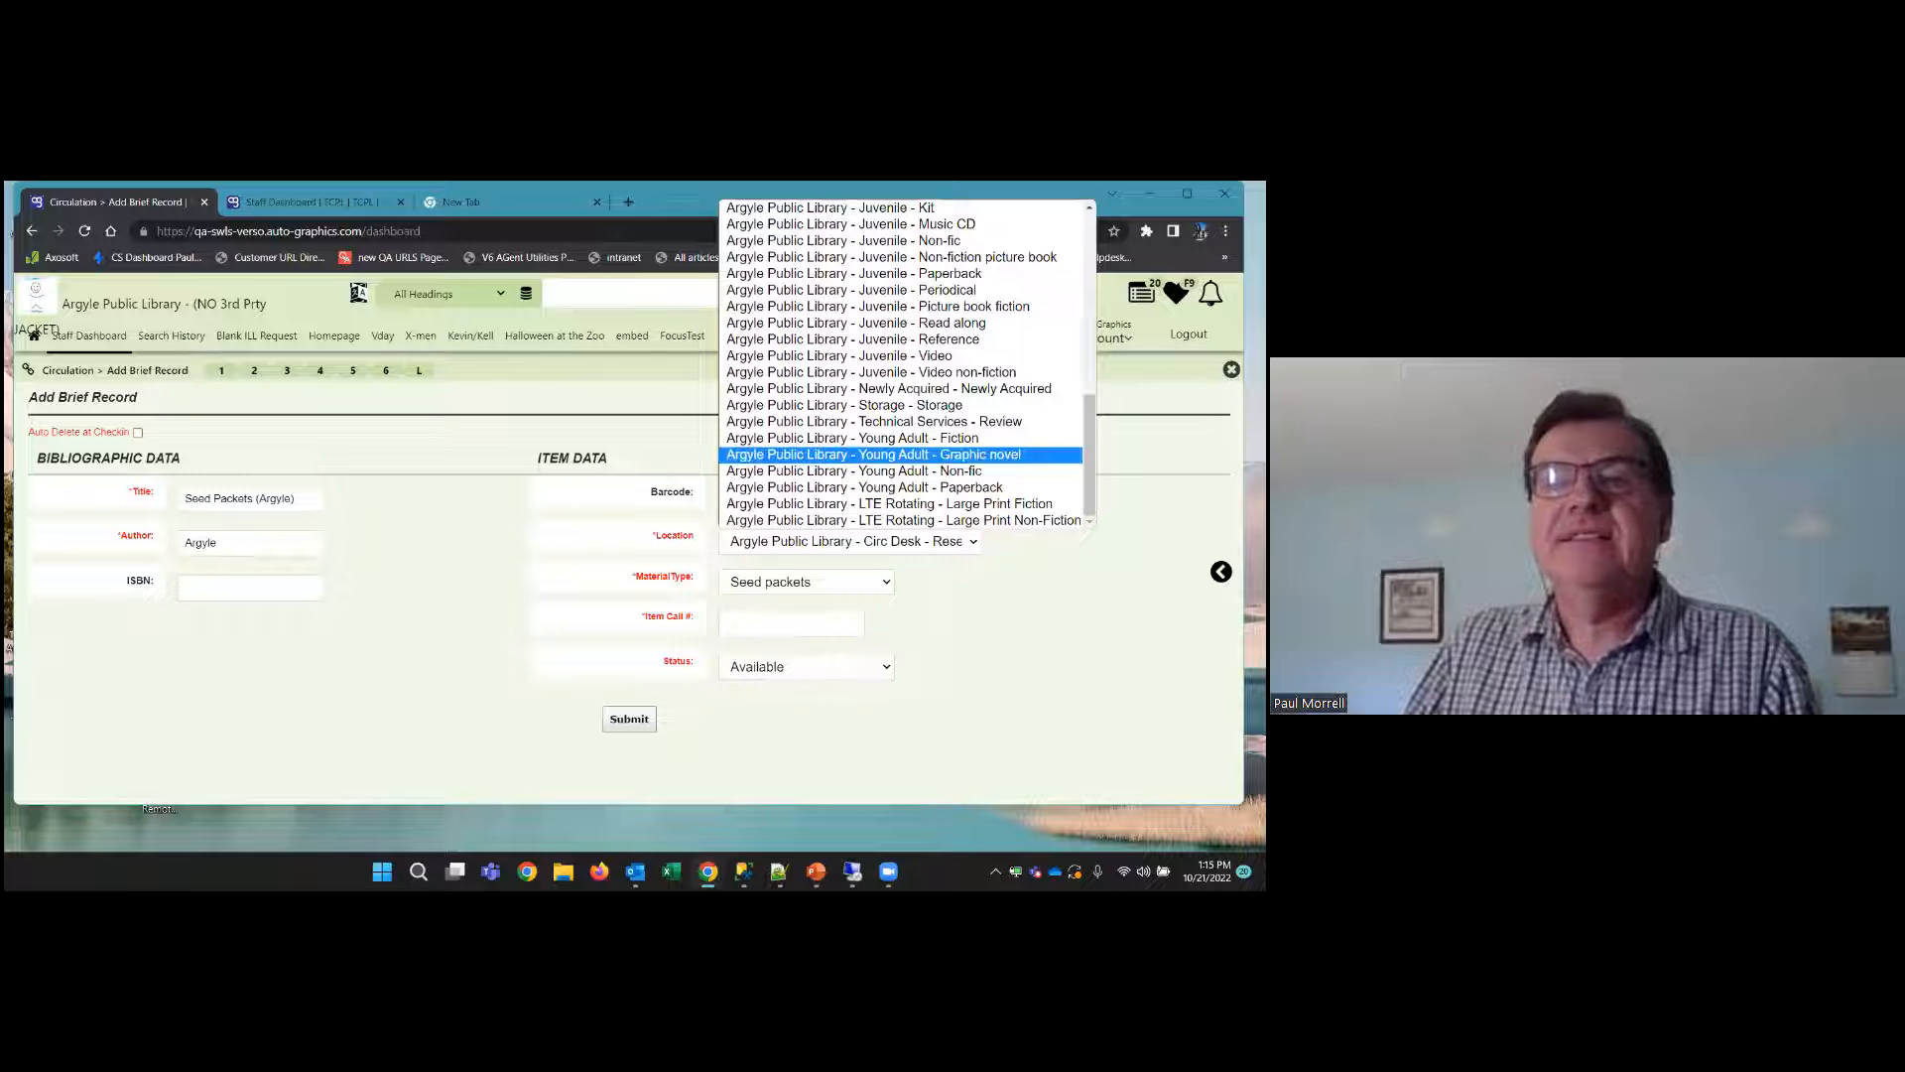
pyautogui.scroll(10, 971, 487)
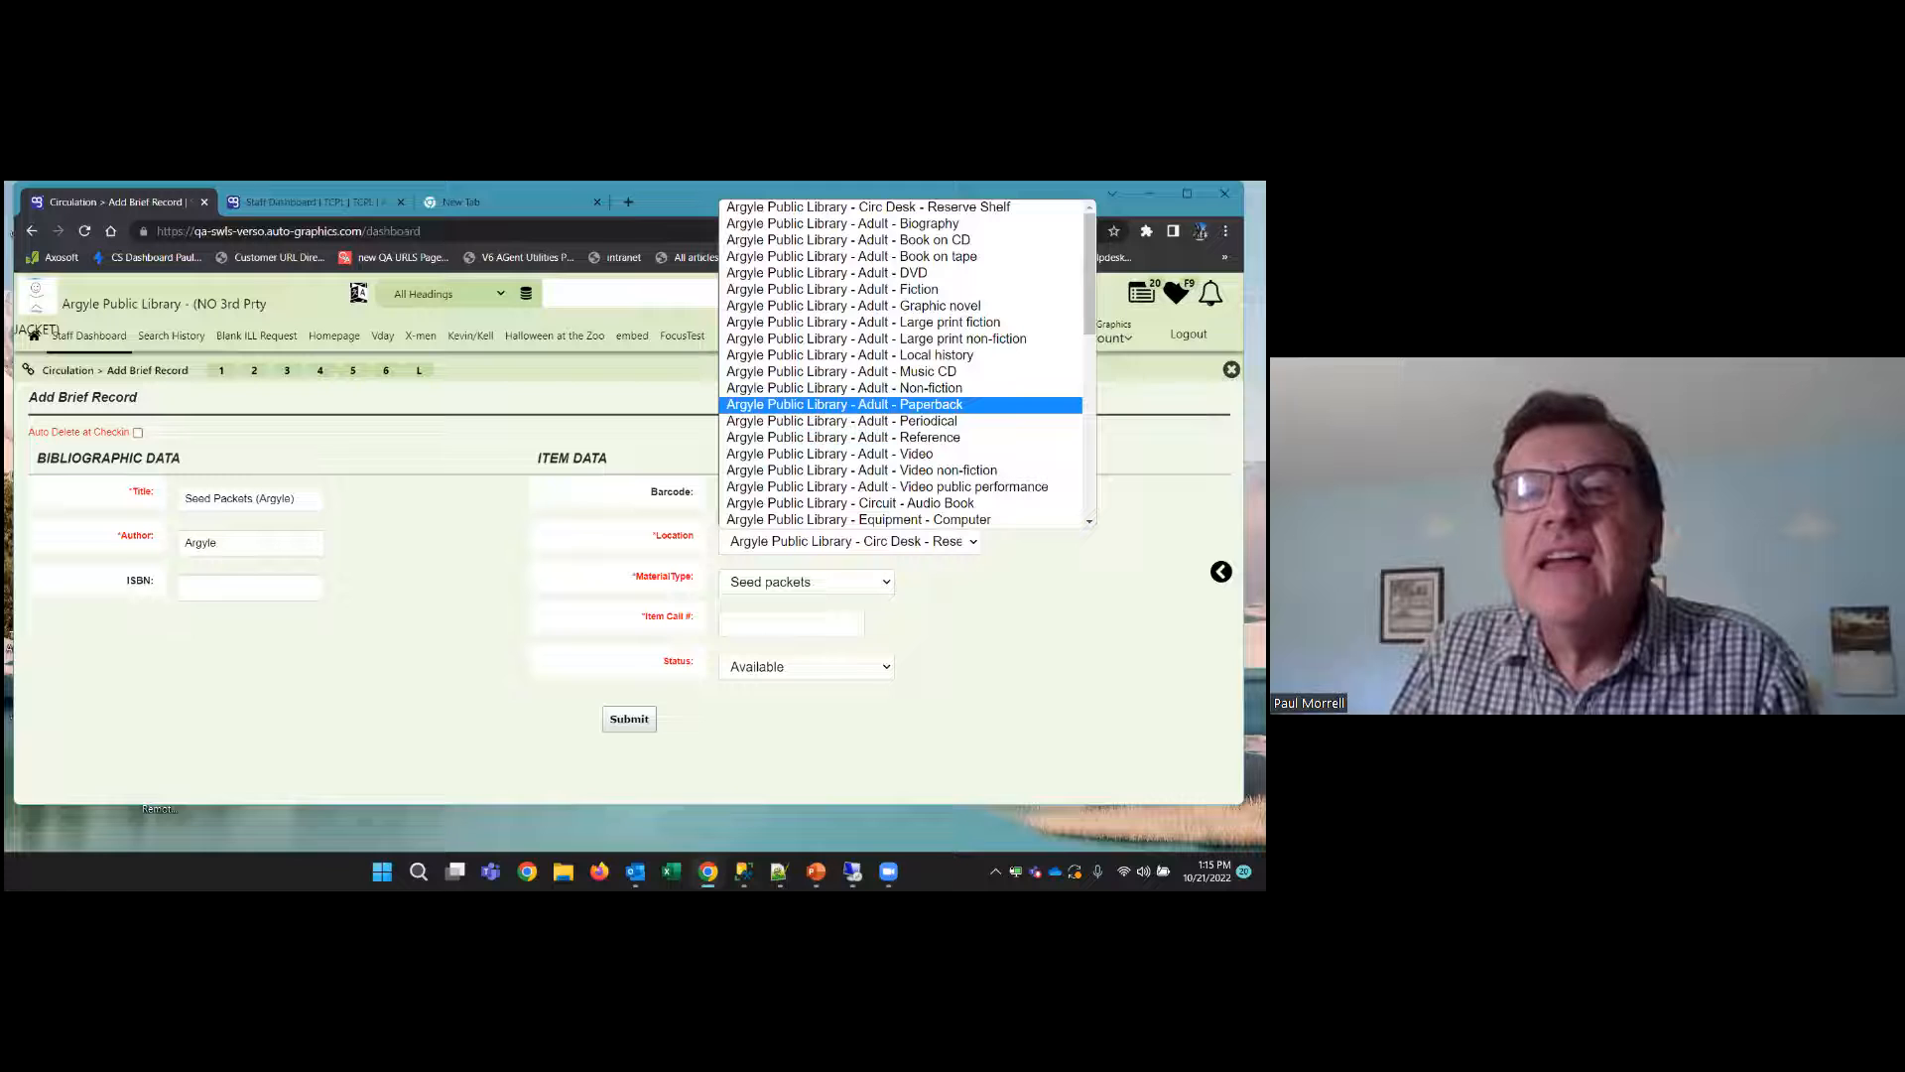
pyautogui.click(883, 207)
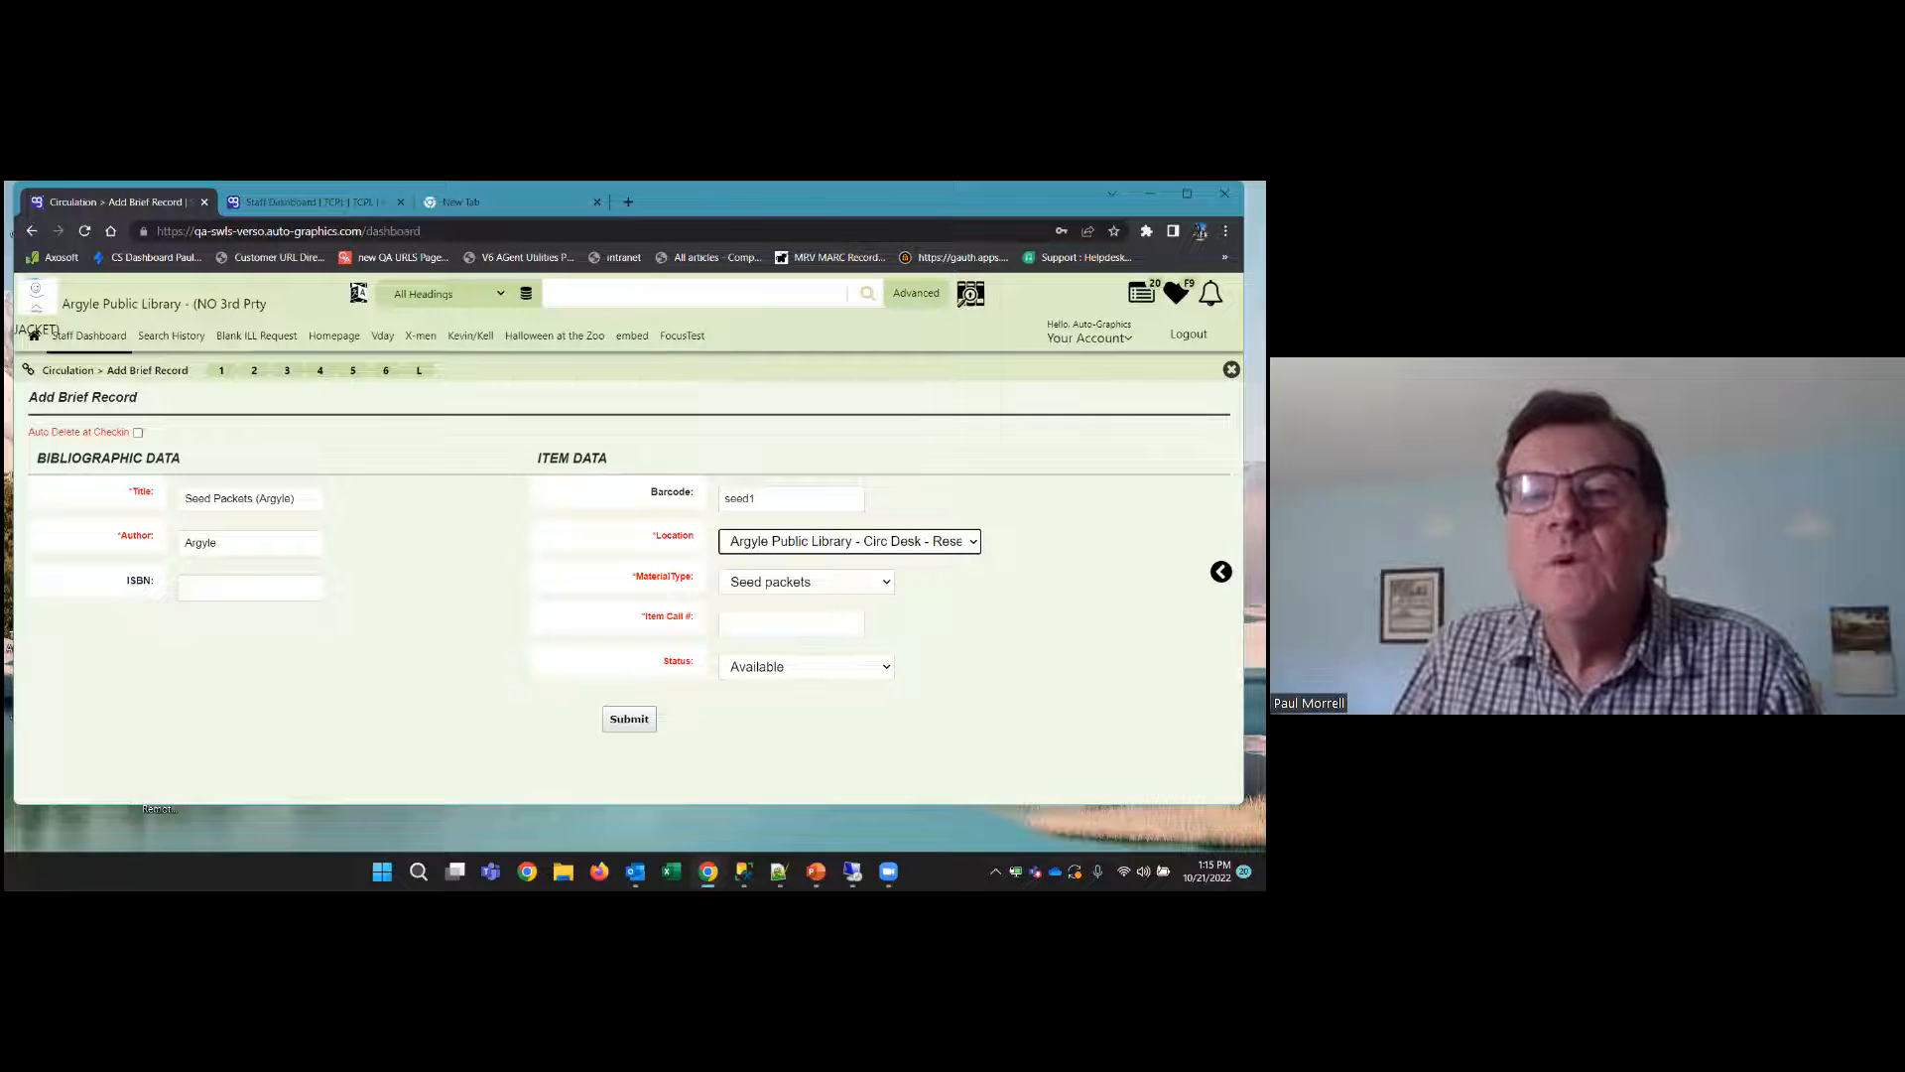
pyautogui.click(933, 542)
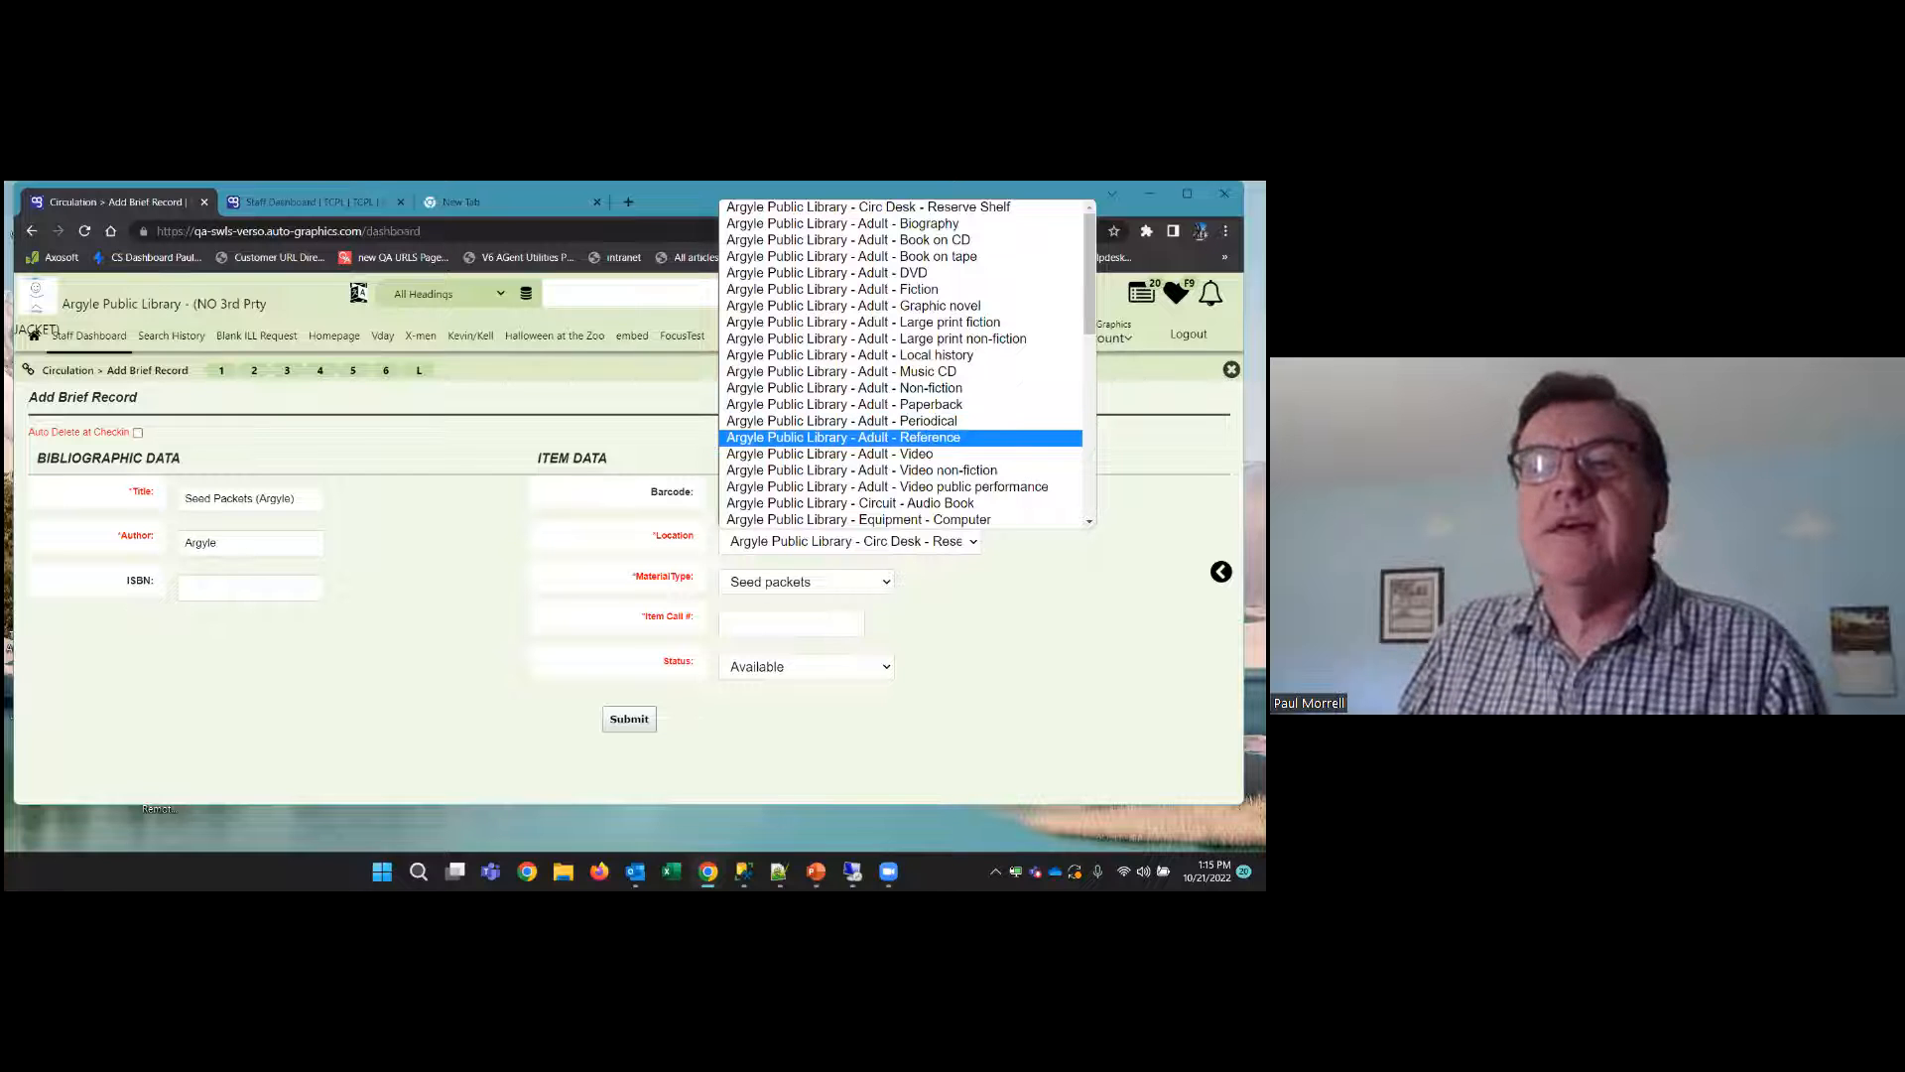
pyautogui.click(842, 438)
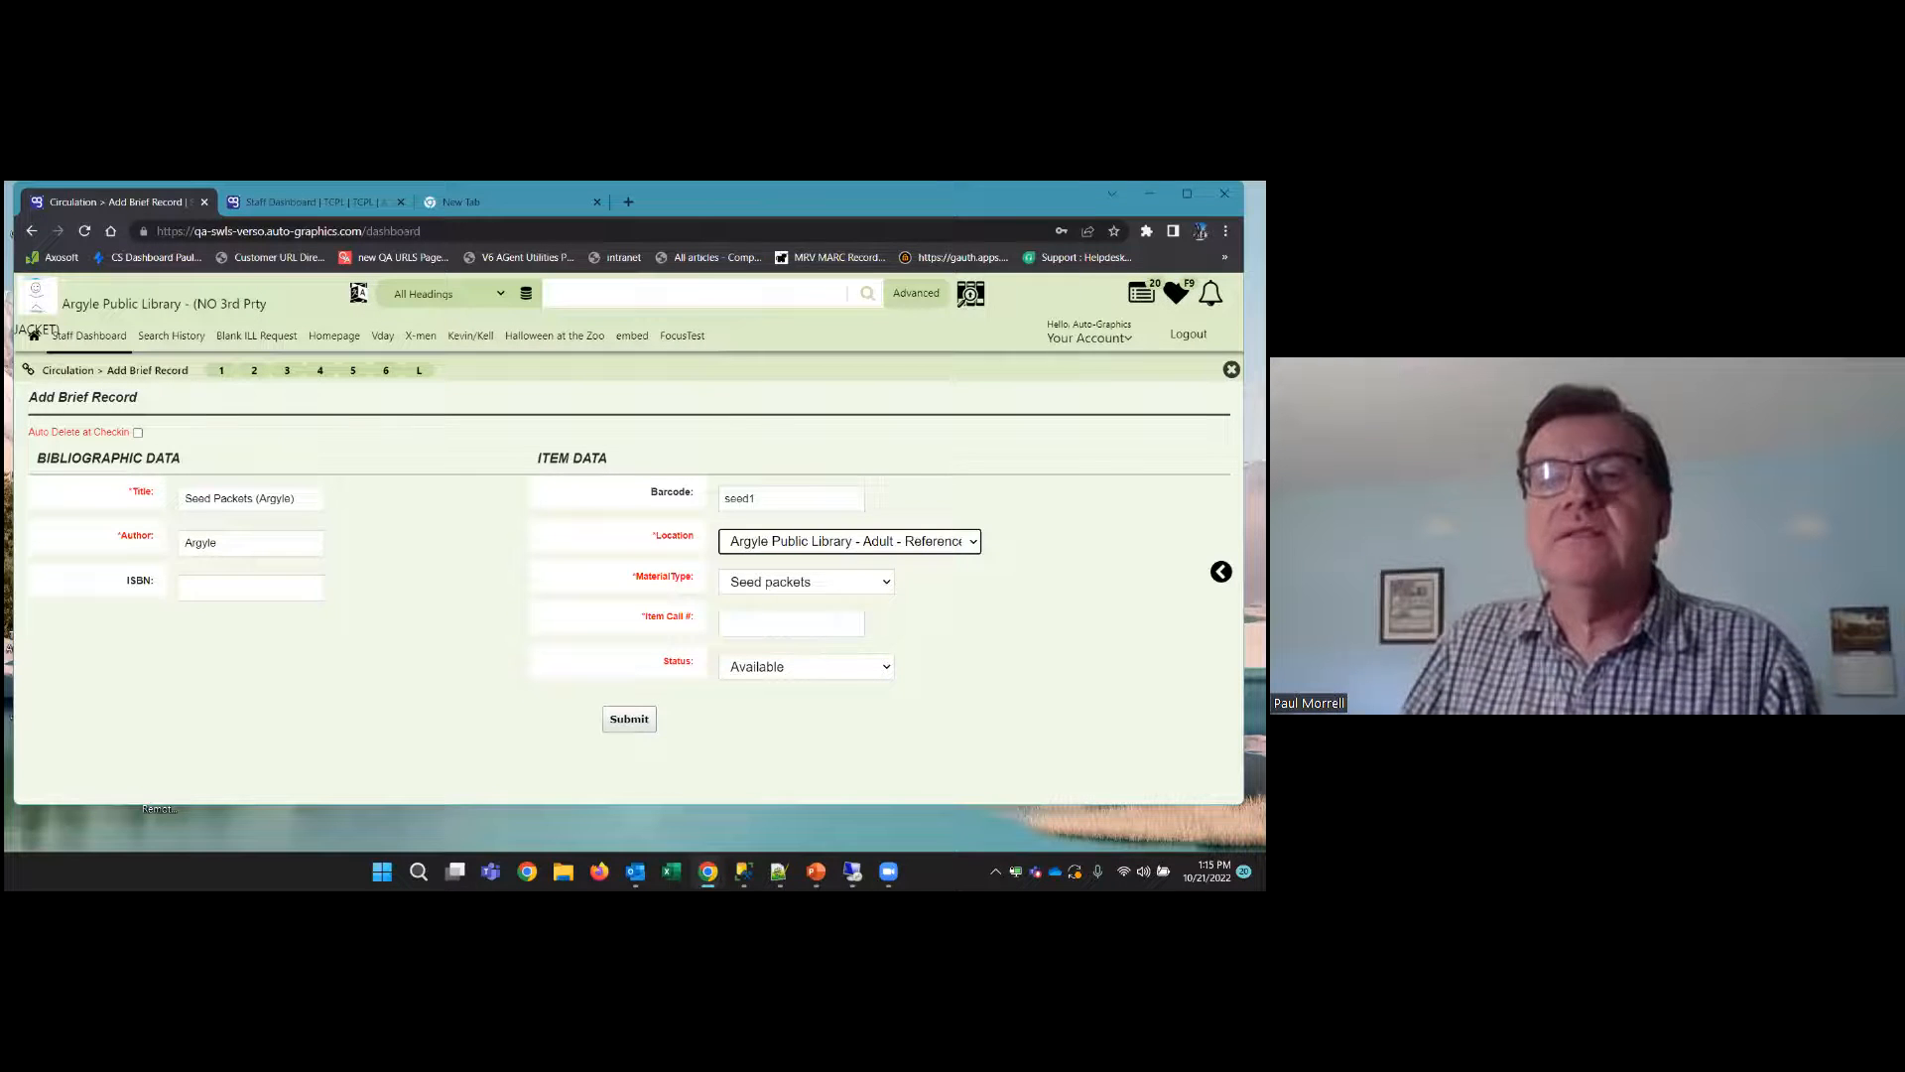
# Set the item location to Argyle Public Library - Storage - Storage
pyautogui.click(850, 541)
pyautogui.scroll(-2, 853, 368)
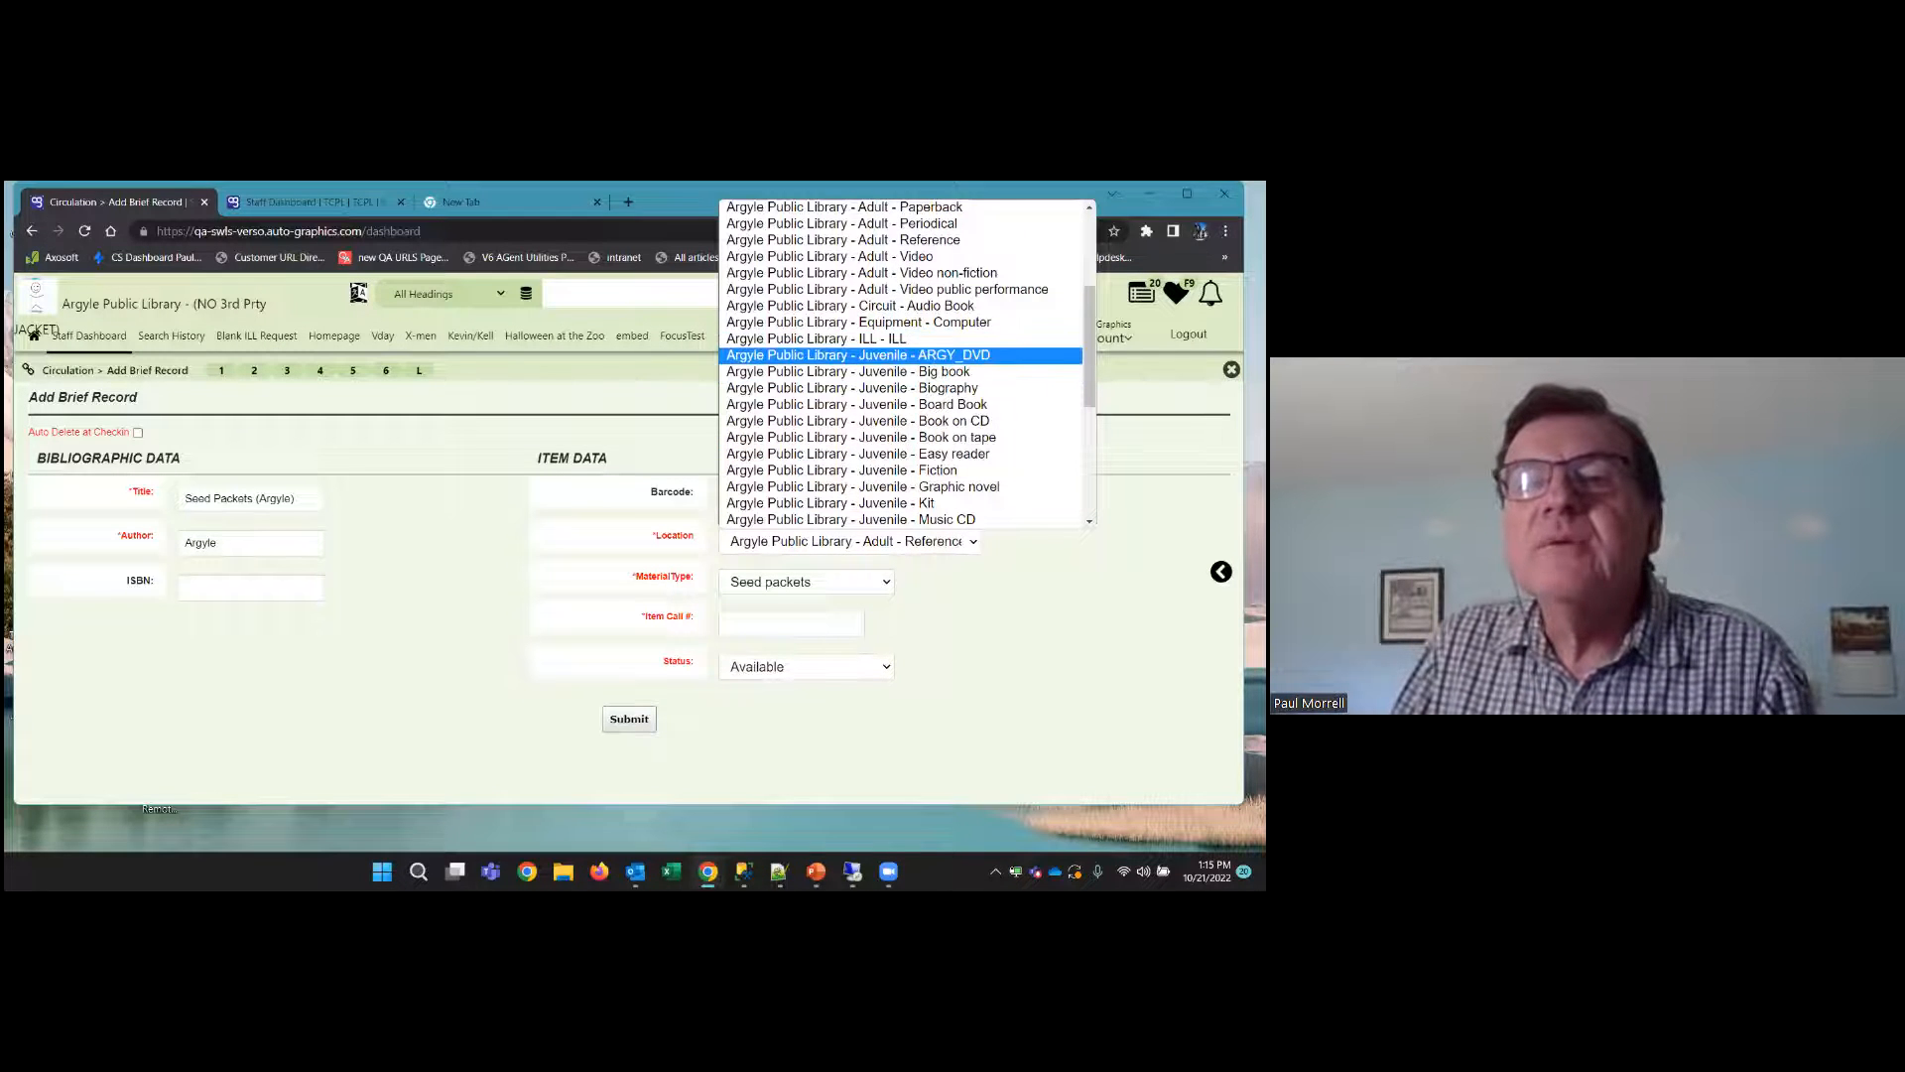
pyautogui.scroll(-3, 873, 397)
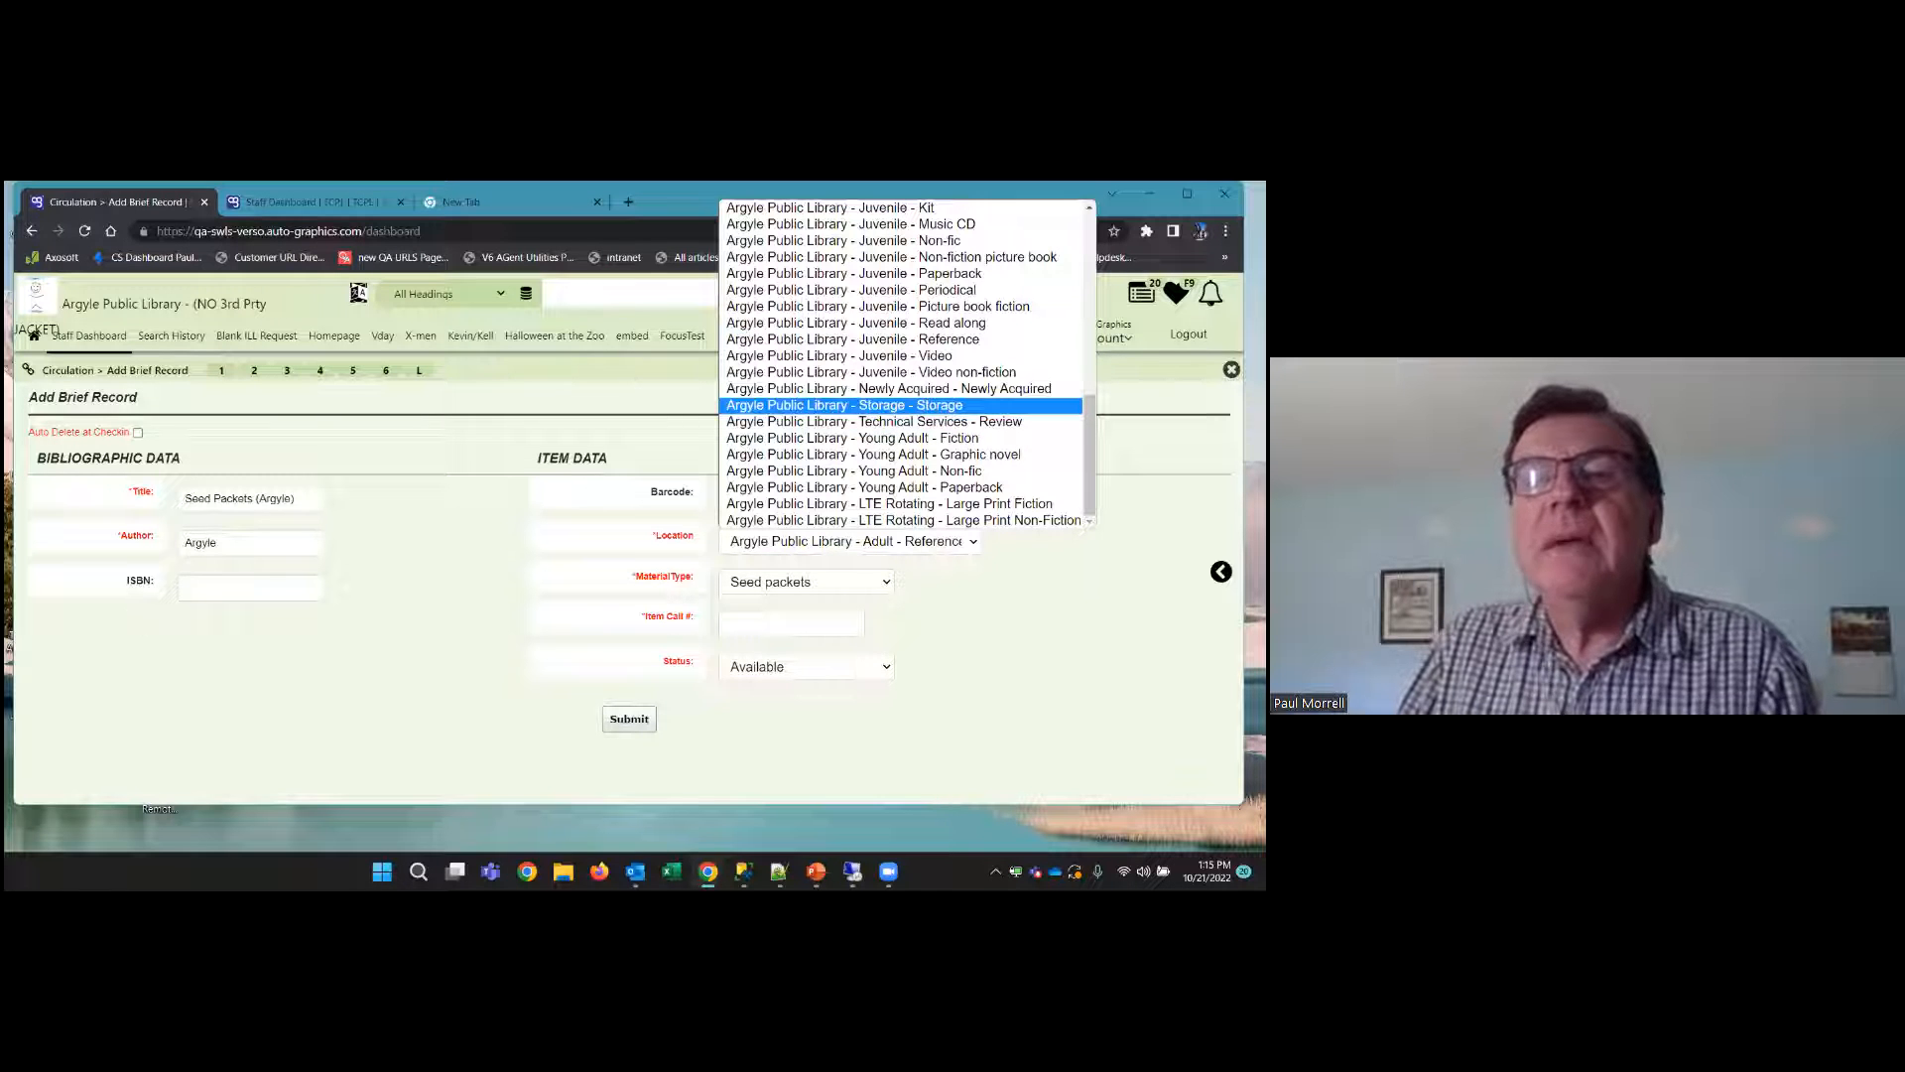
pyautogui.click(843, 404)
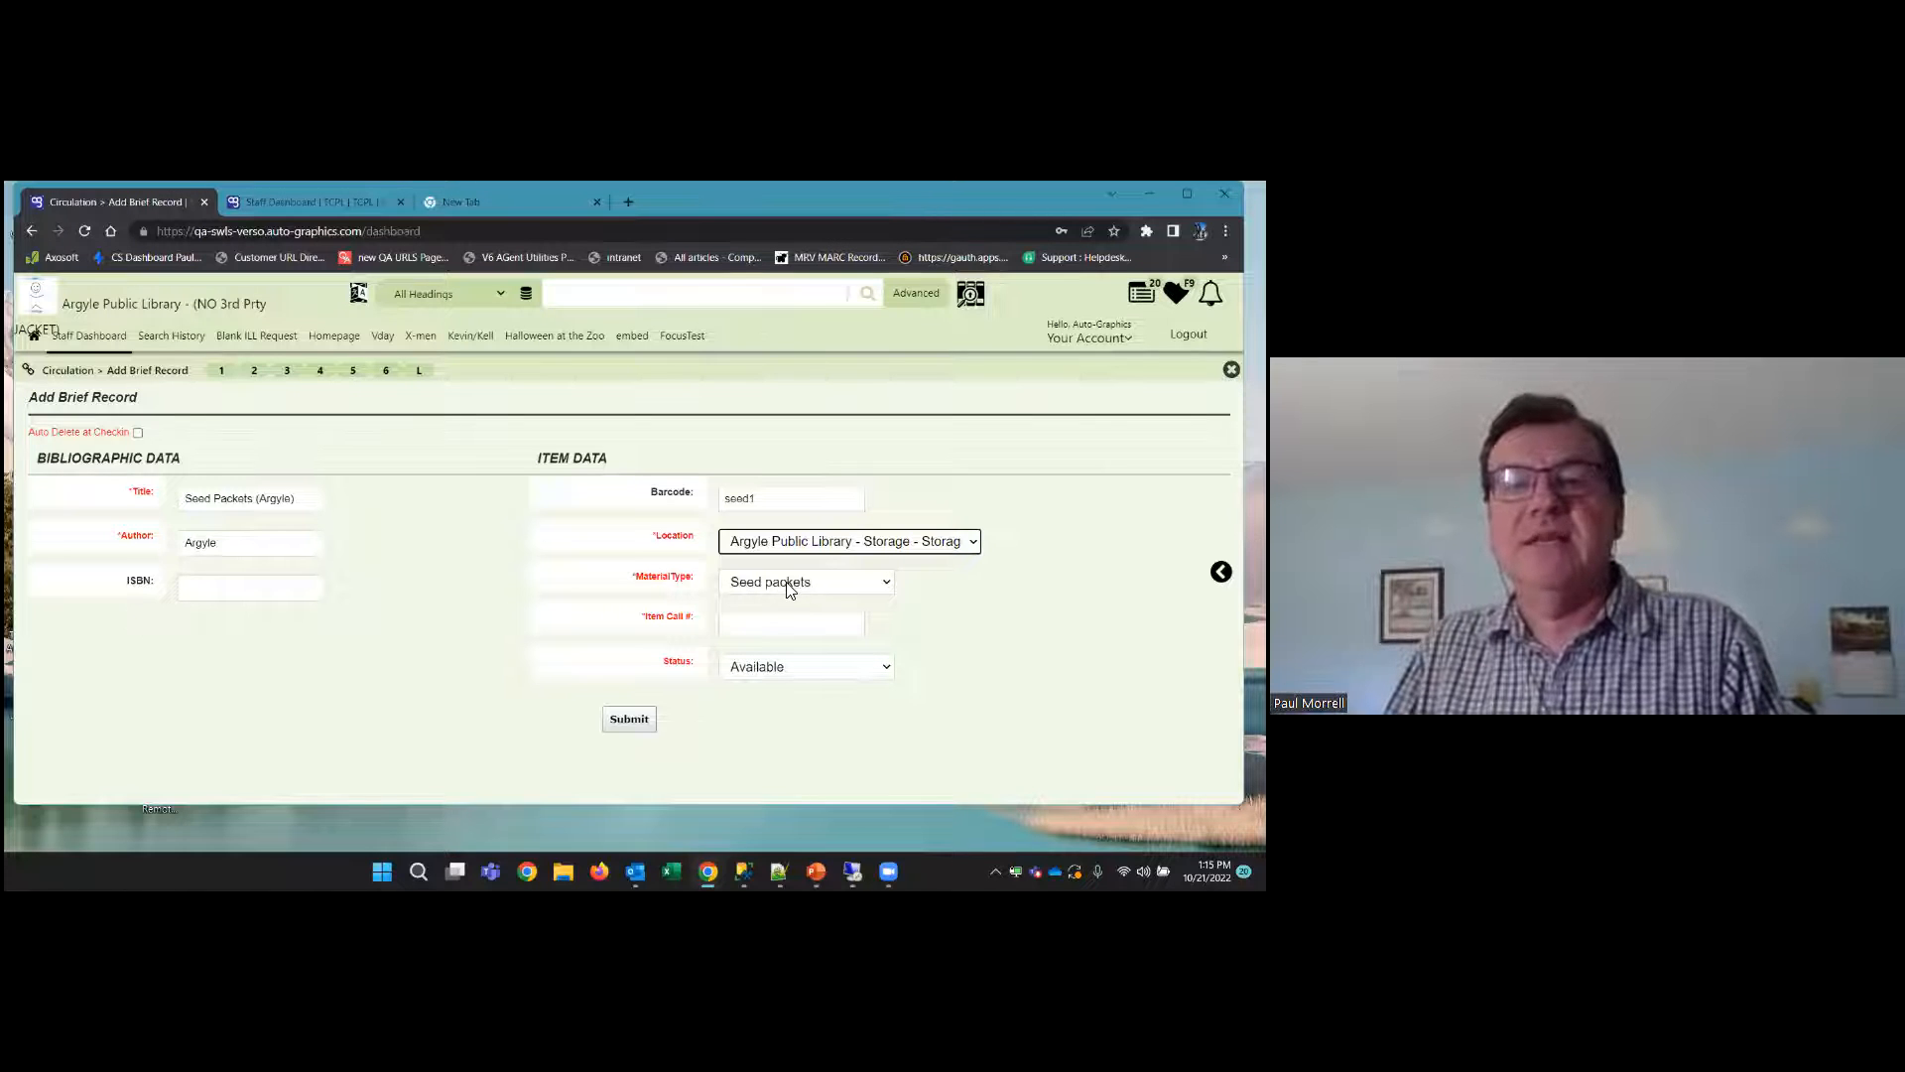
# Enter "Seed packets" as the item call number and submit the brief record
pyautogui.click(822, 627)
pyautogui.write('Seed packets')
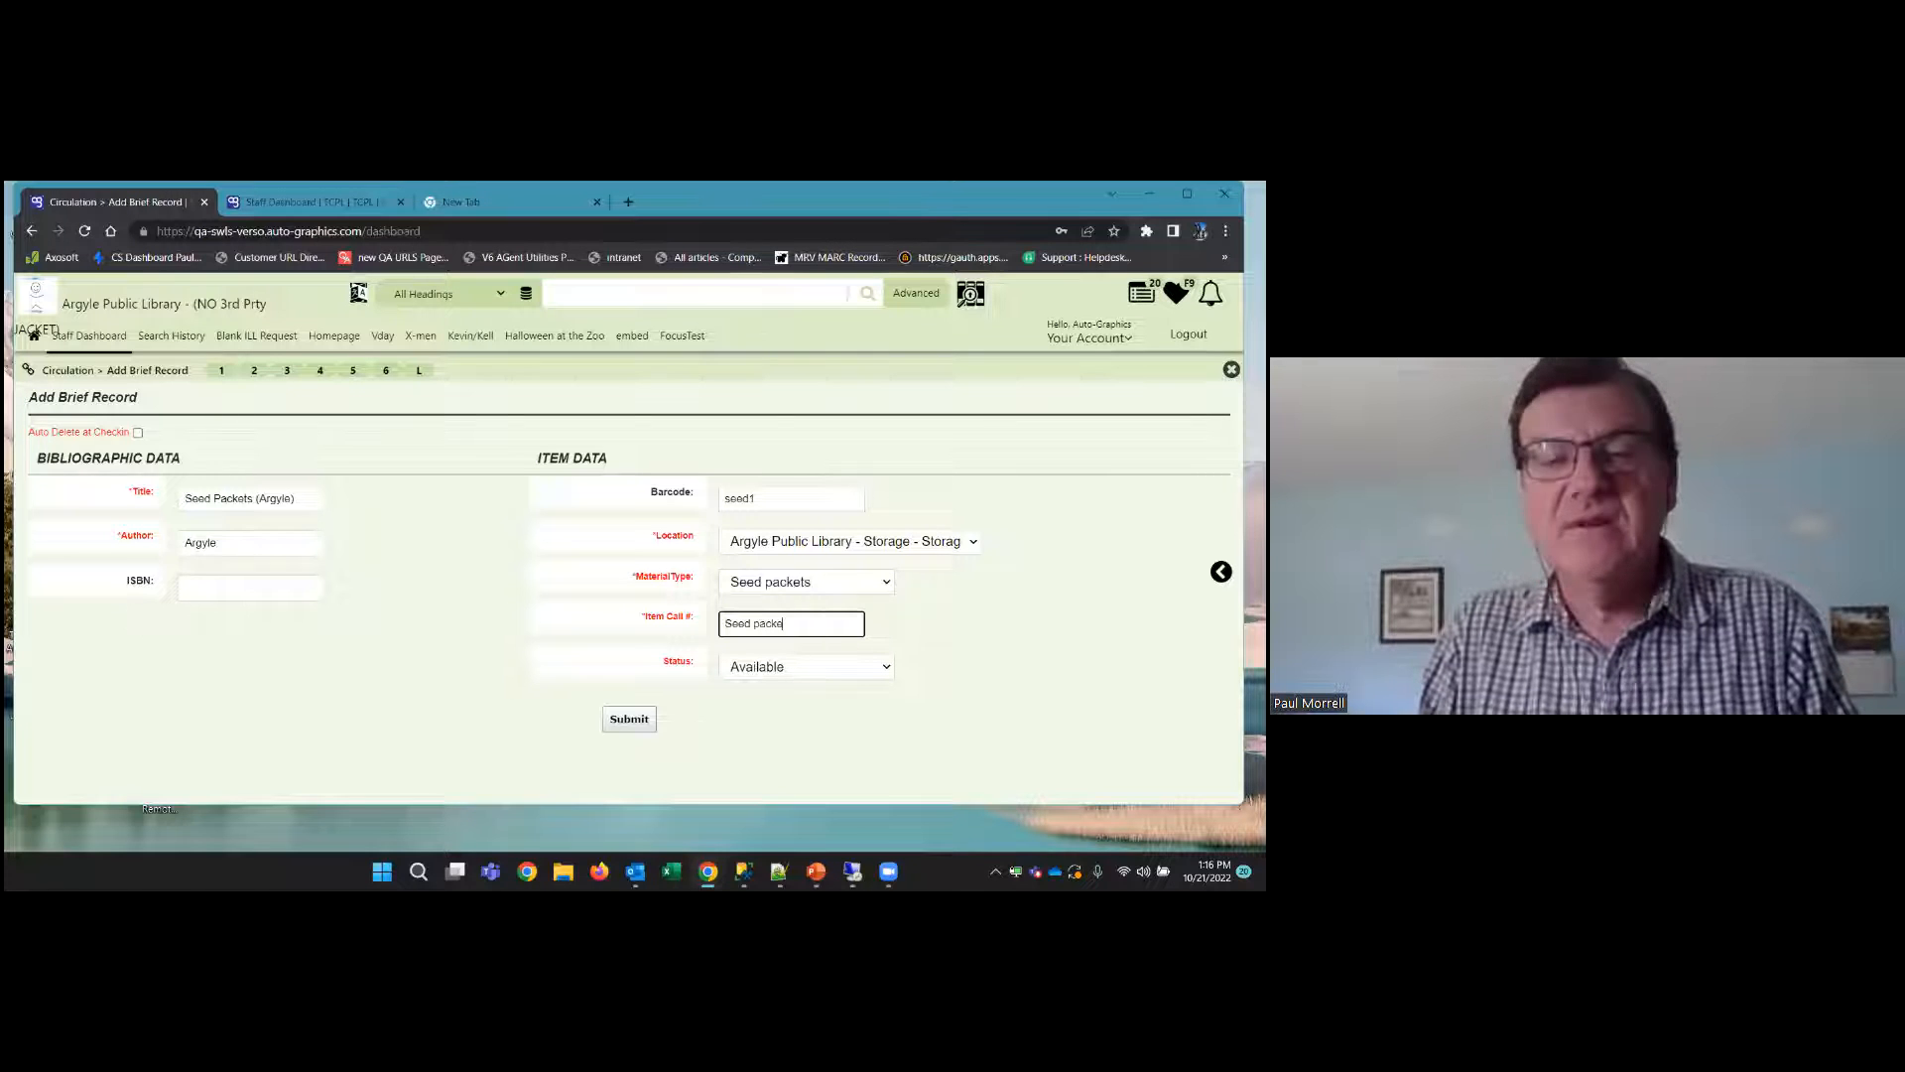
pyautogui.click(636, 728)
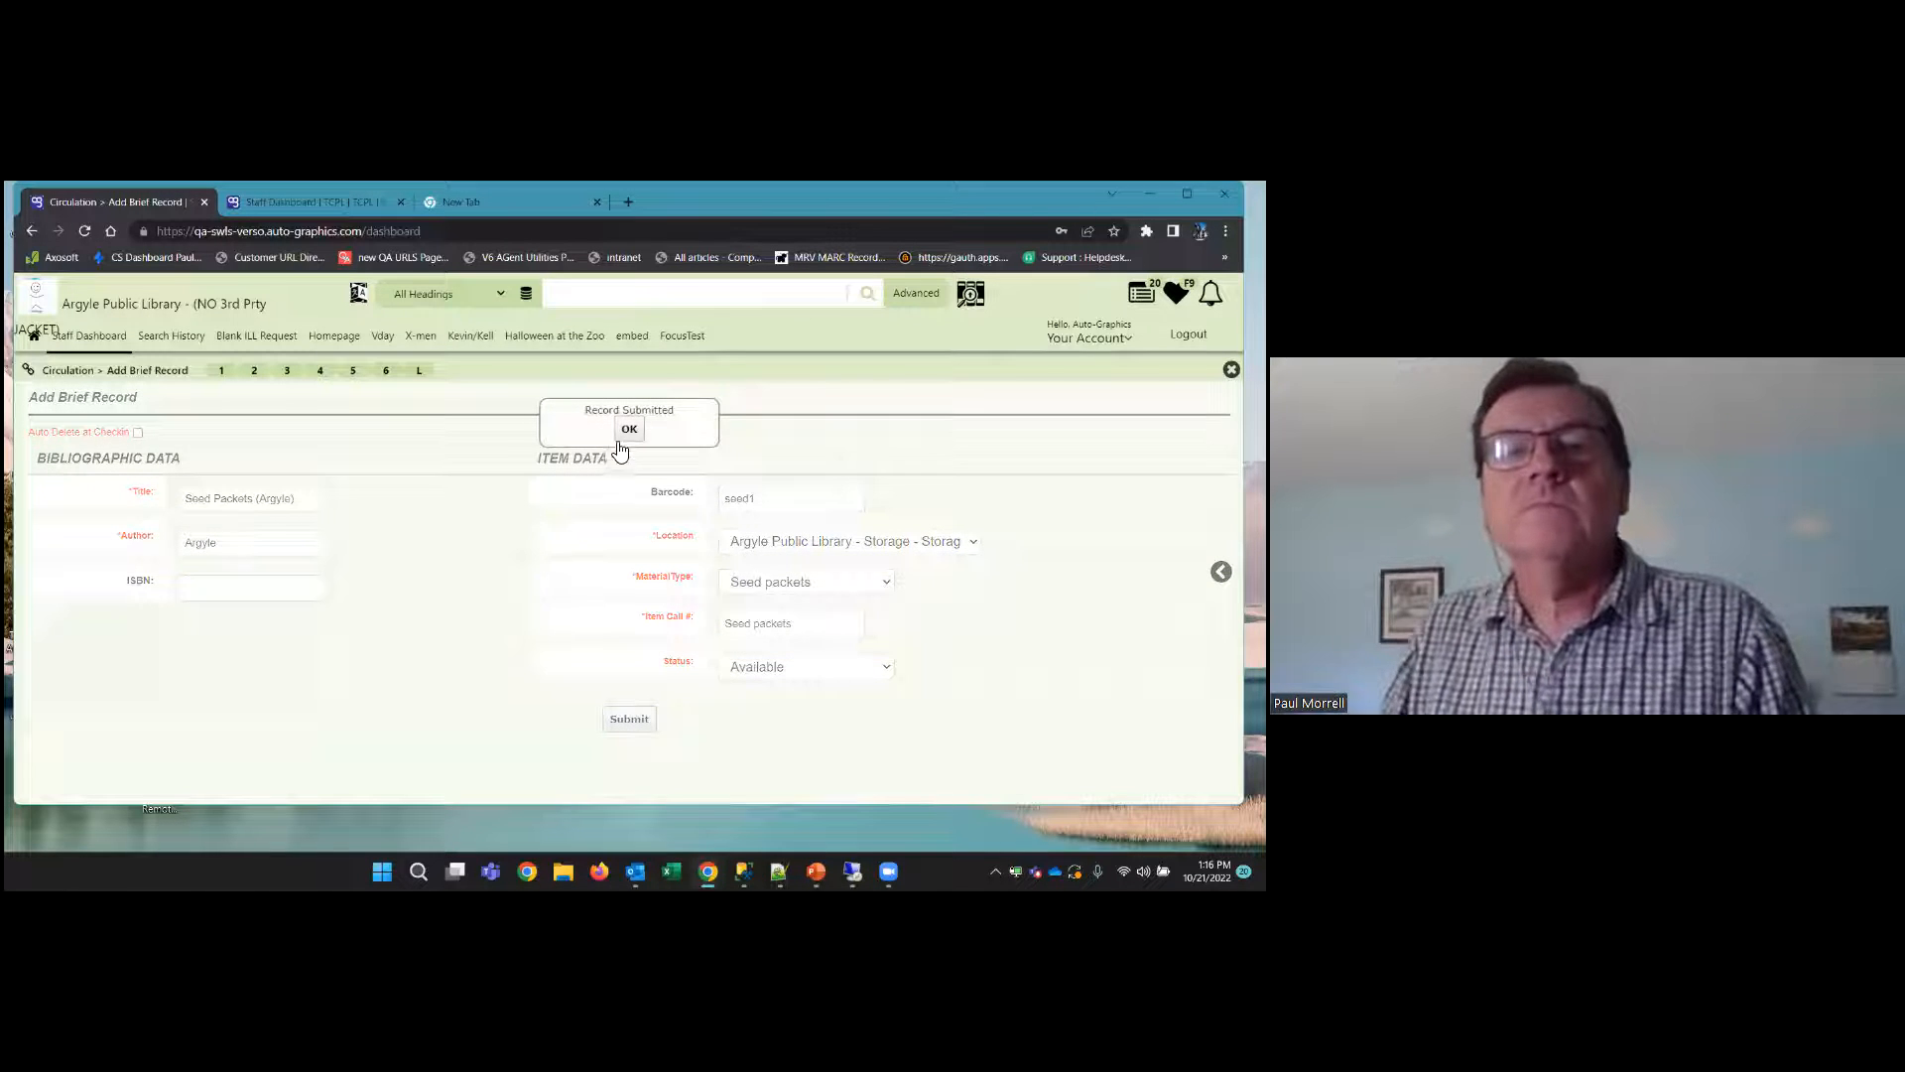
pyautogui.click(627, 430)
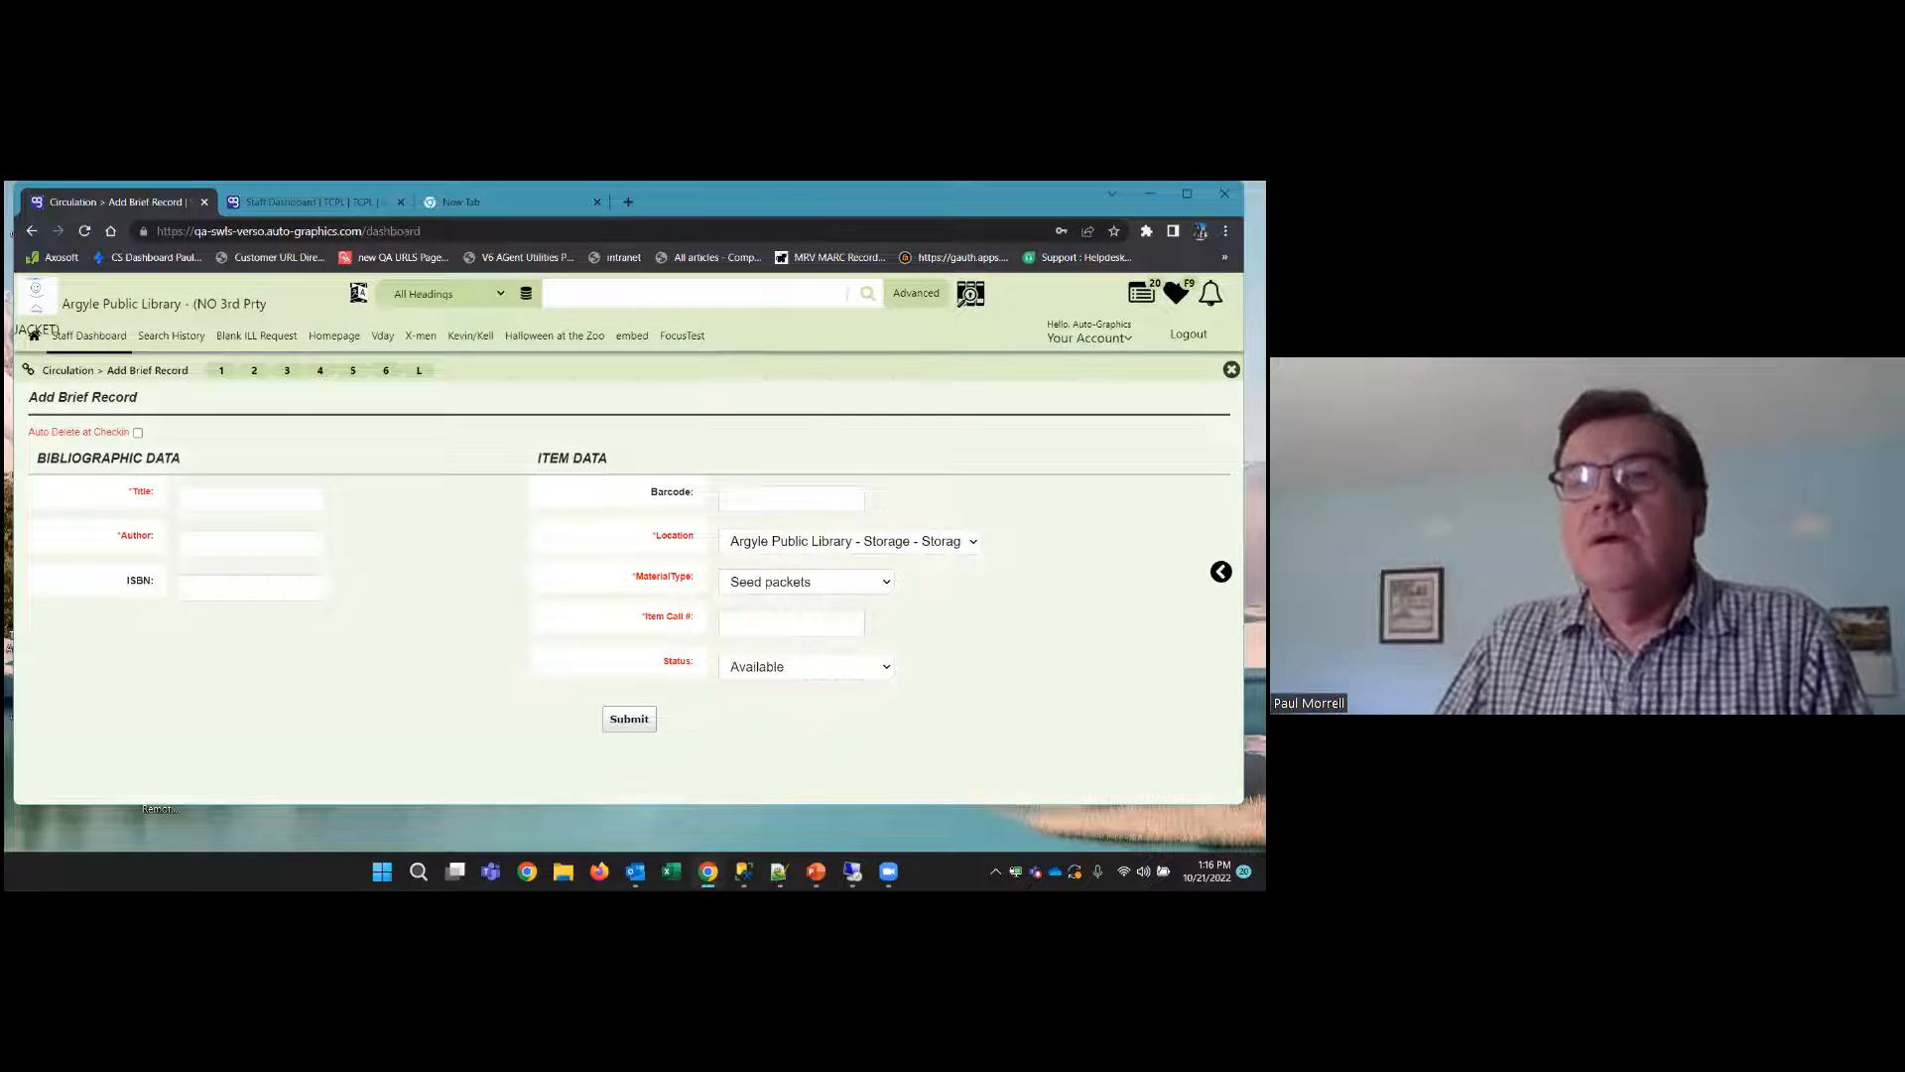
# Leave Add Brief Record, look up a patron by barcode in Patron Status & Checkout, and dismiss the patron's warnings
pyautogui.scroll(2, 593, 687)
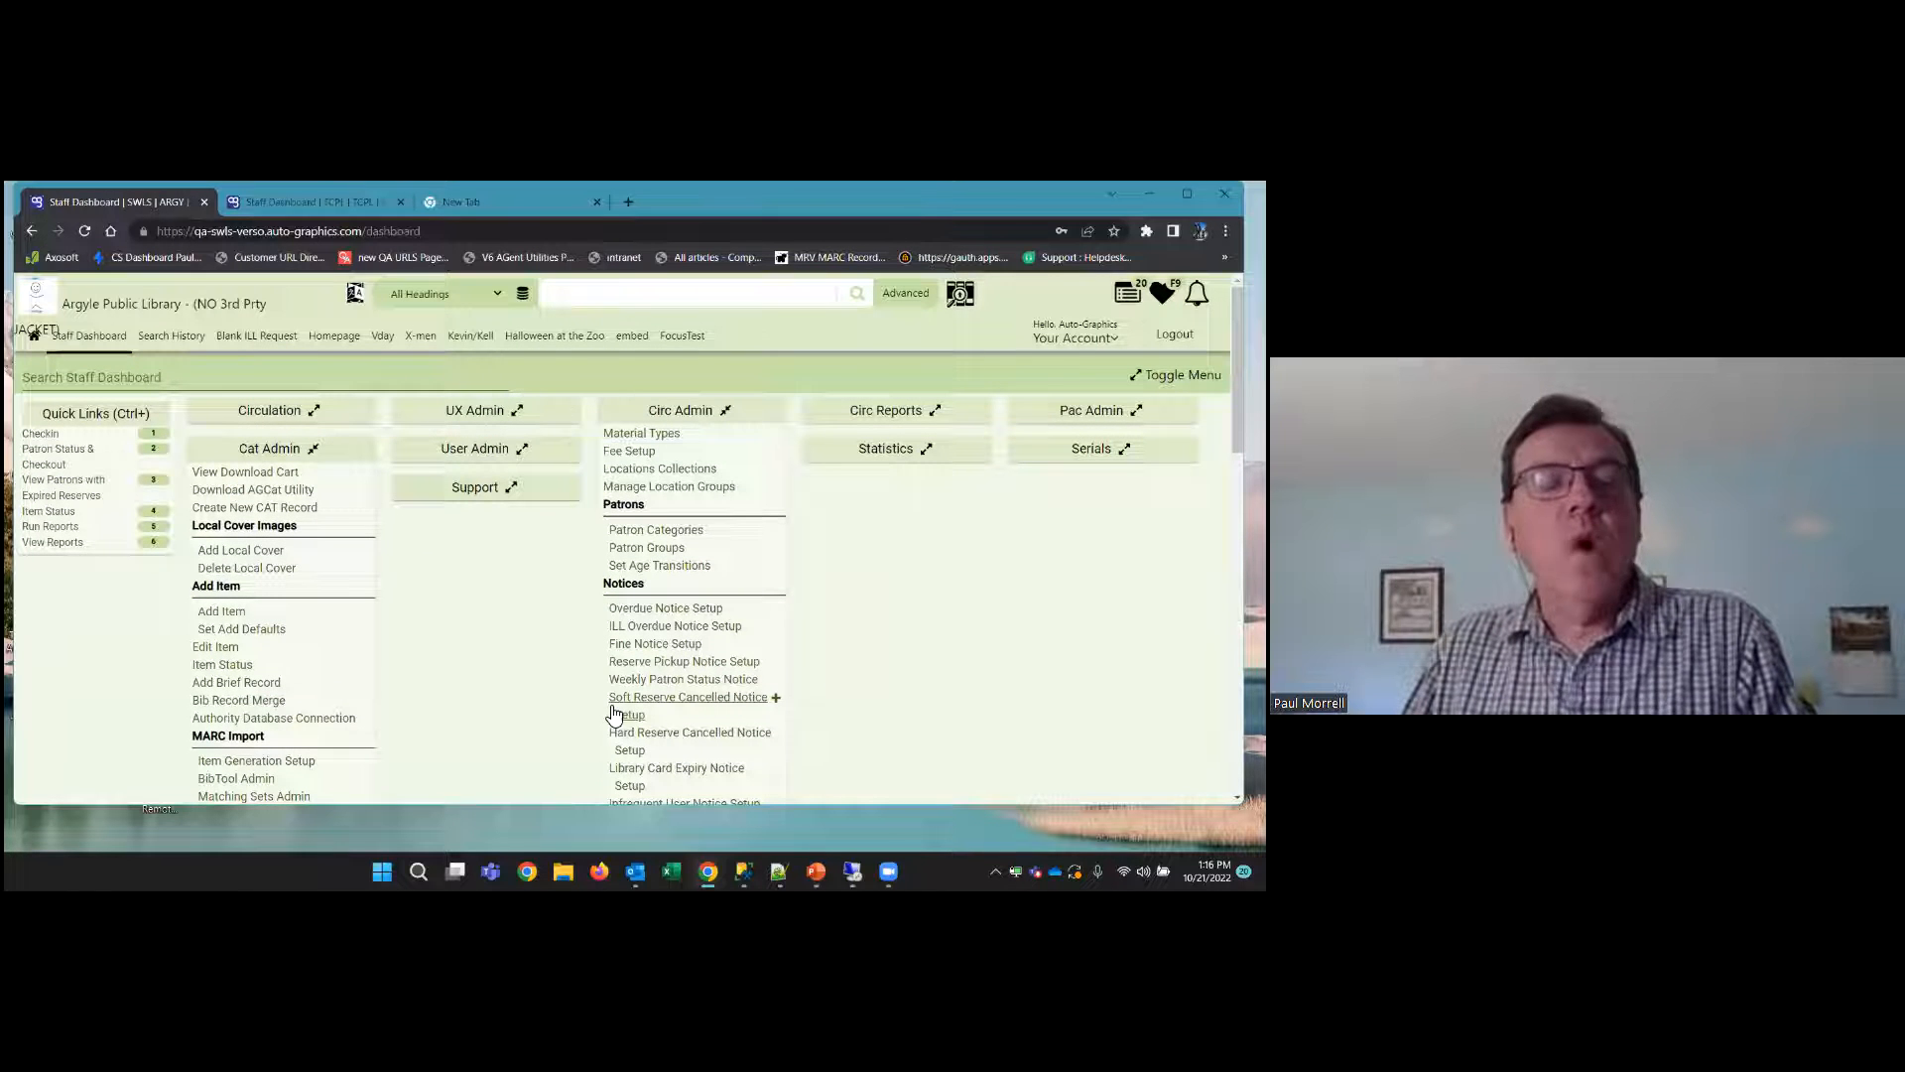
pyautogui.click(42, 452)
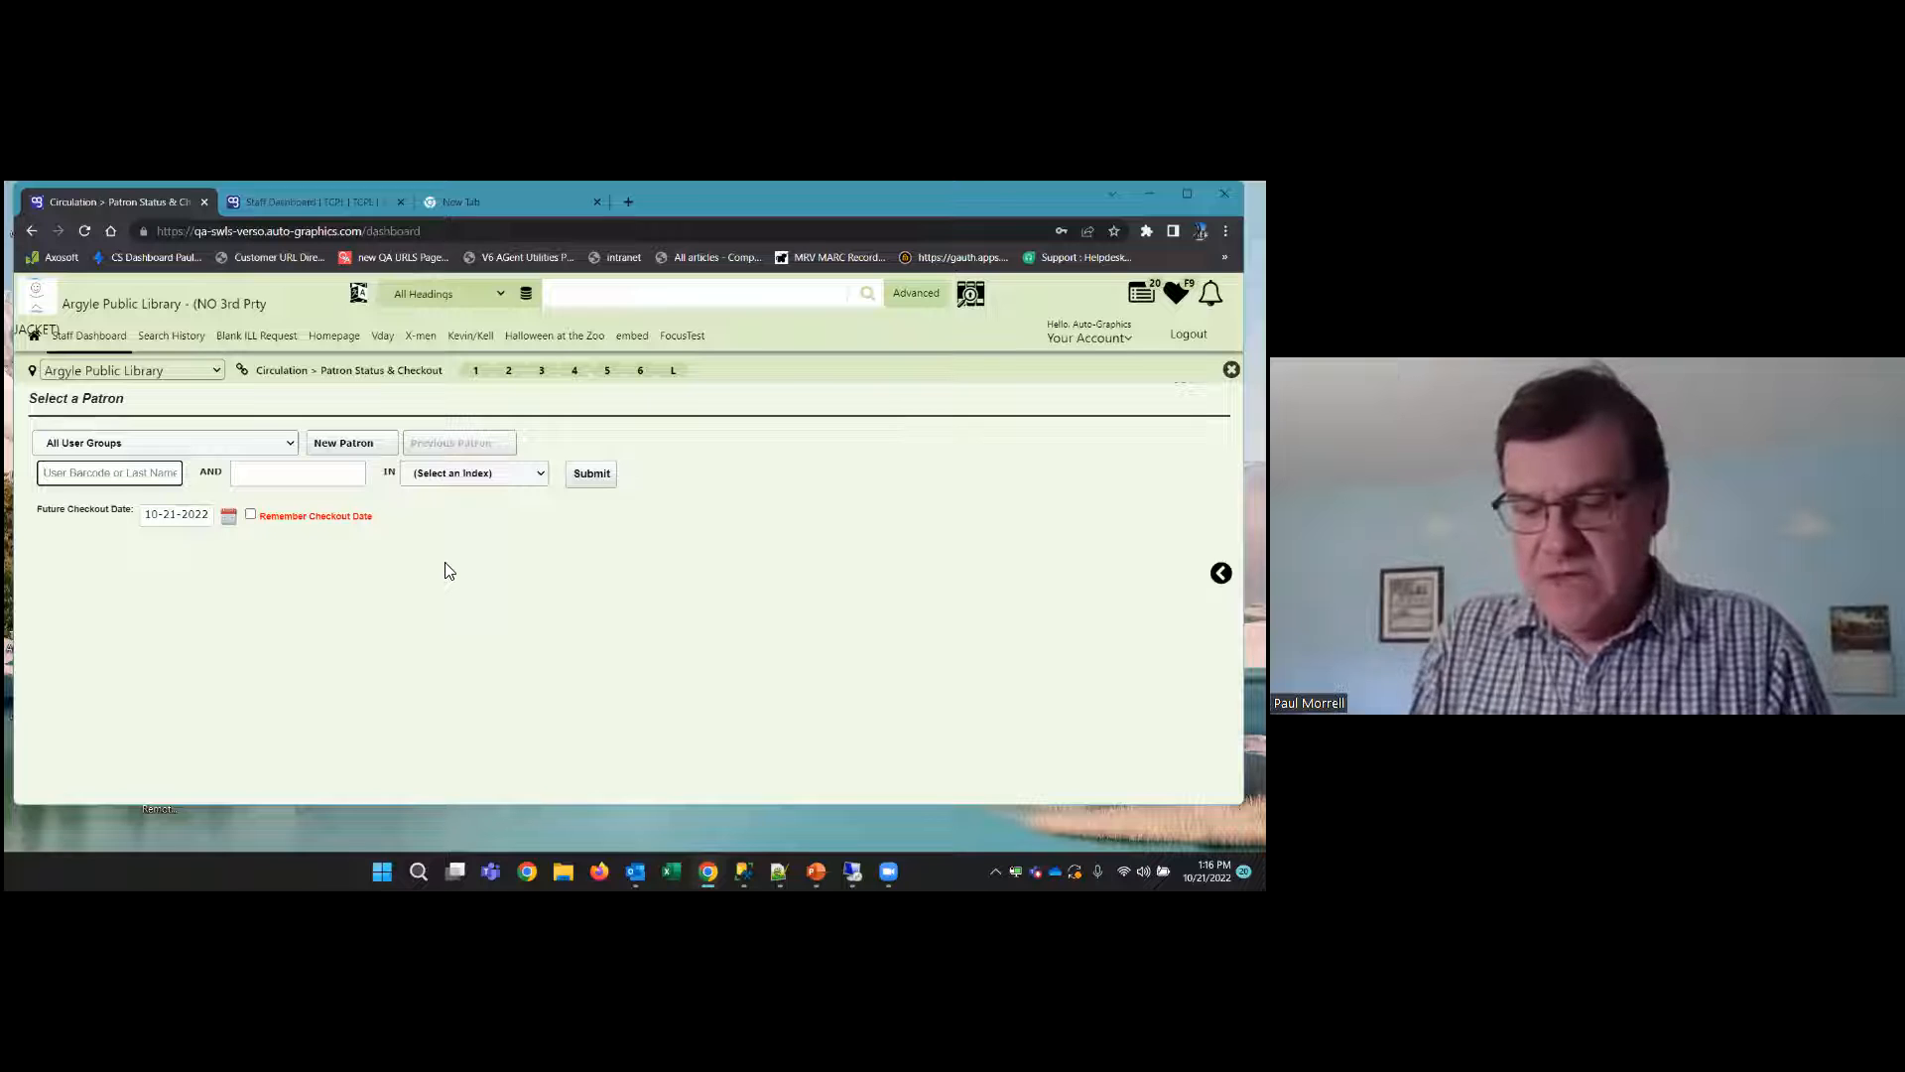
pyautogui.write('phineas')
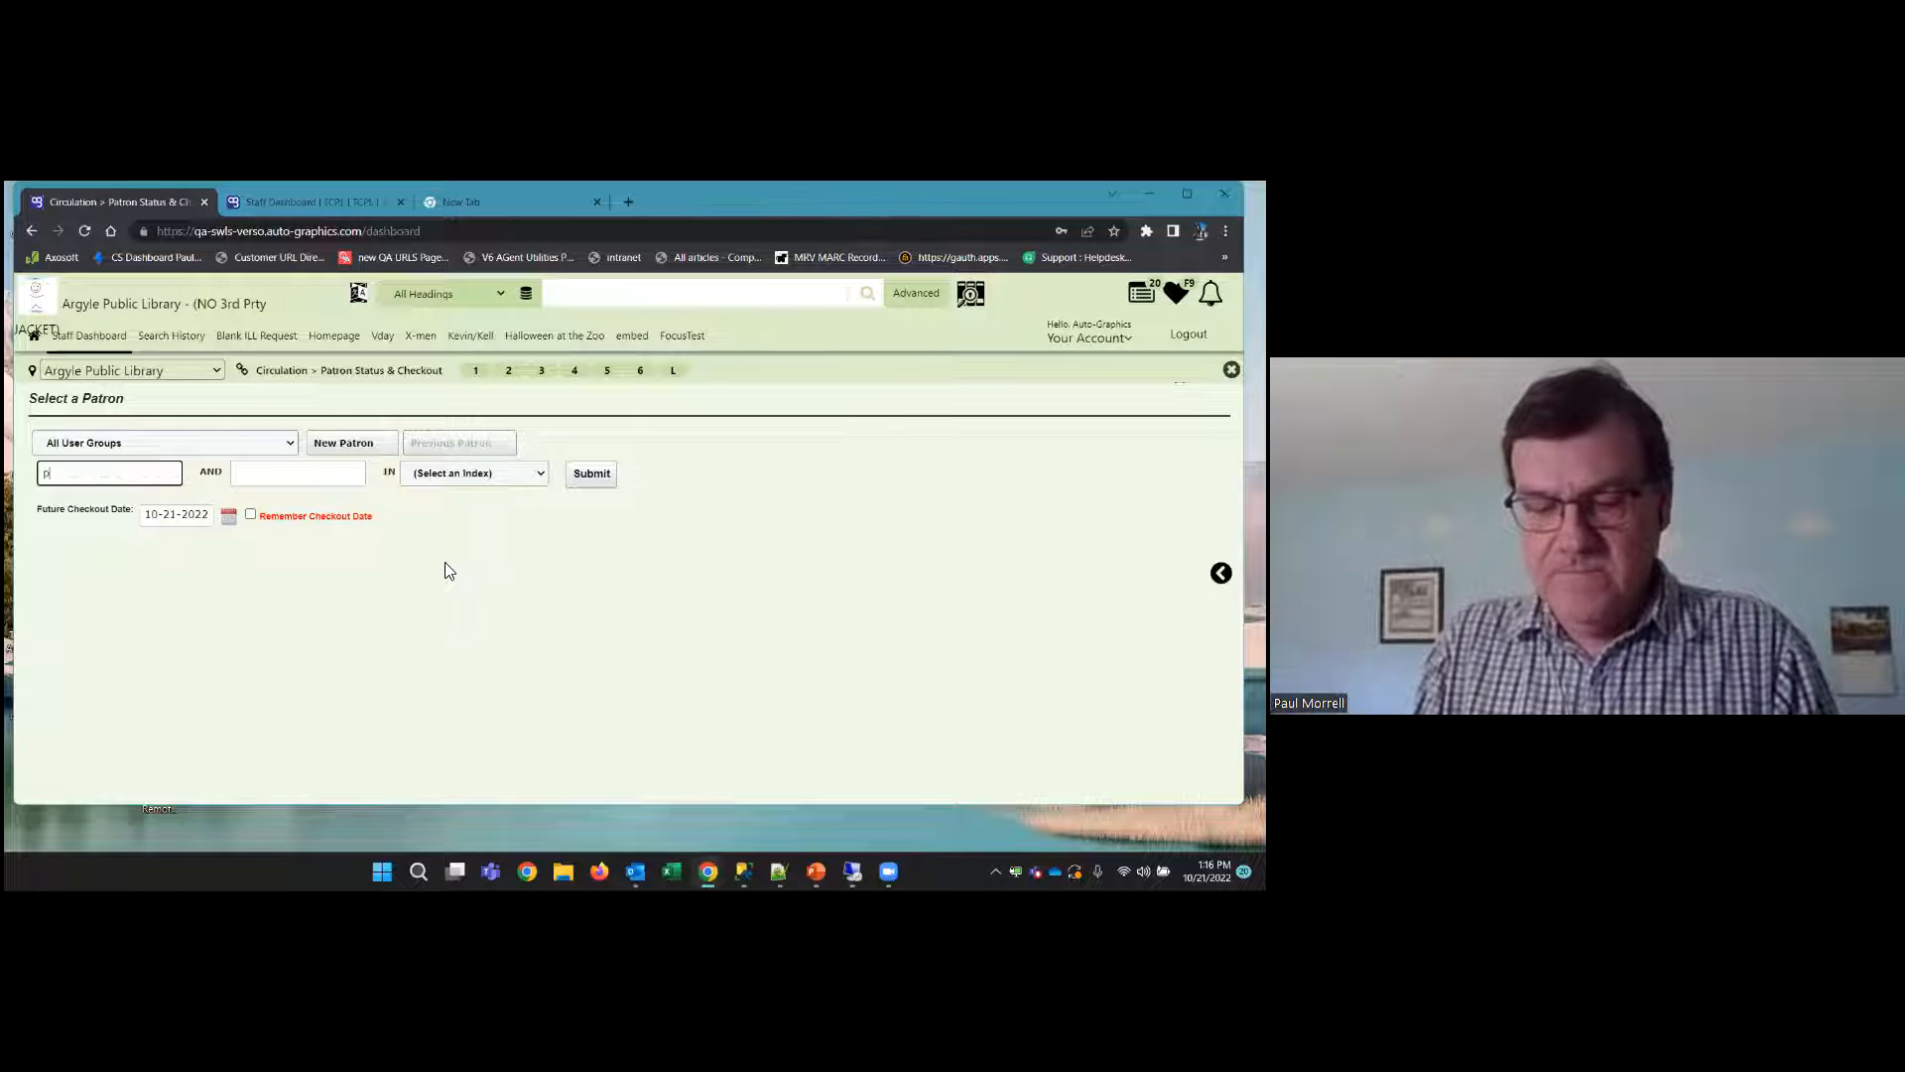
pyautogui.press('Tab')
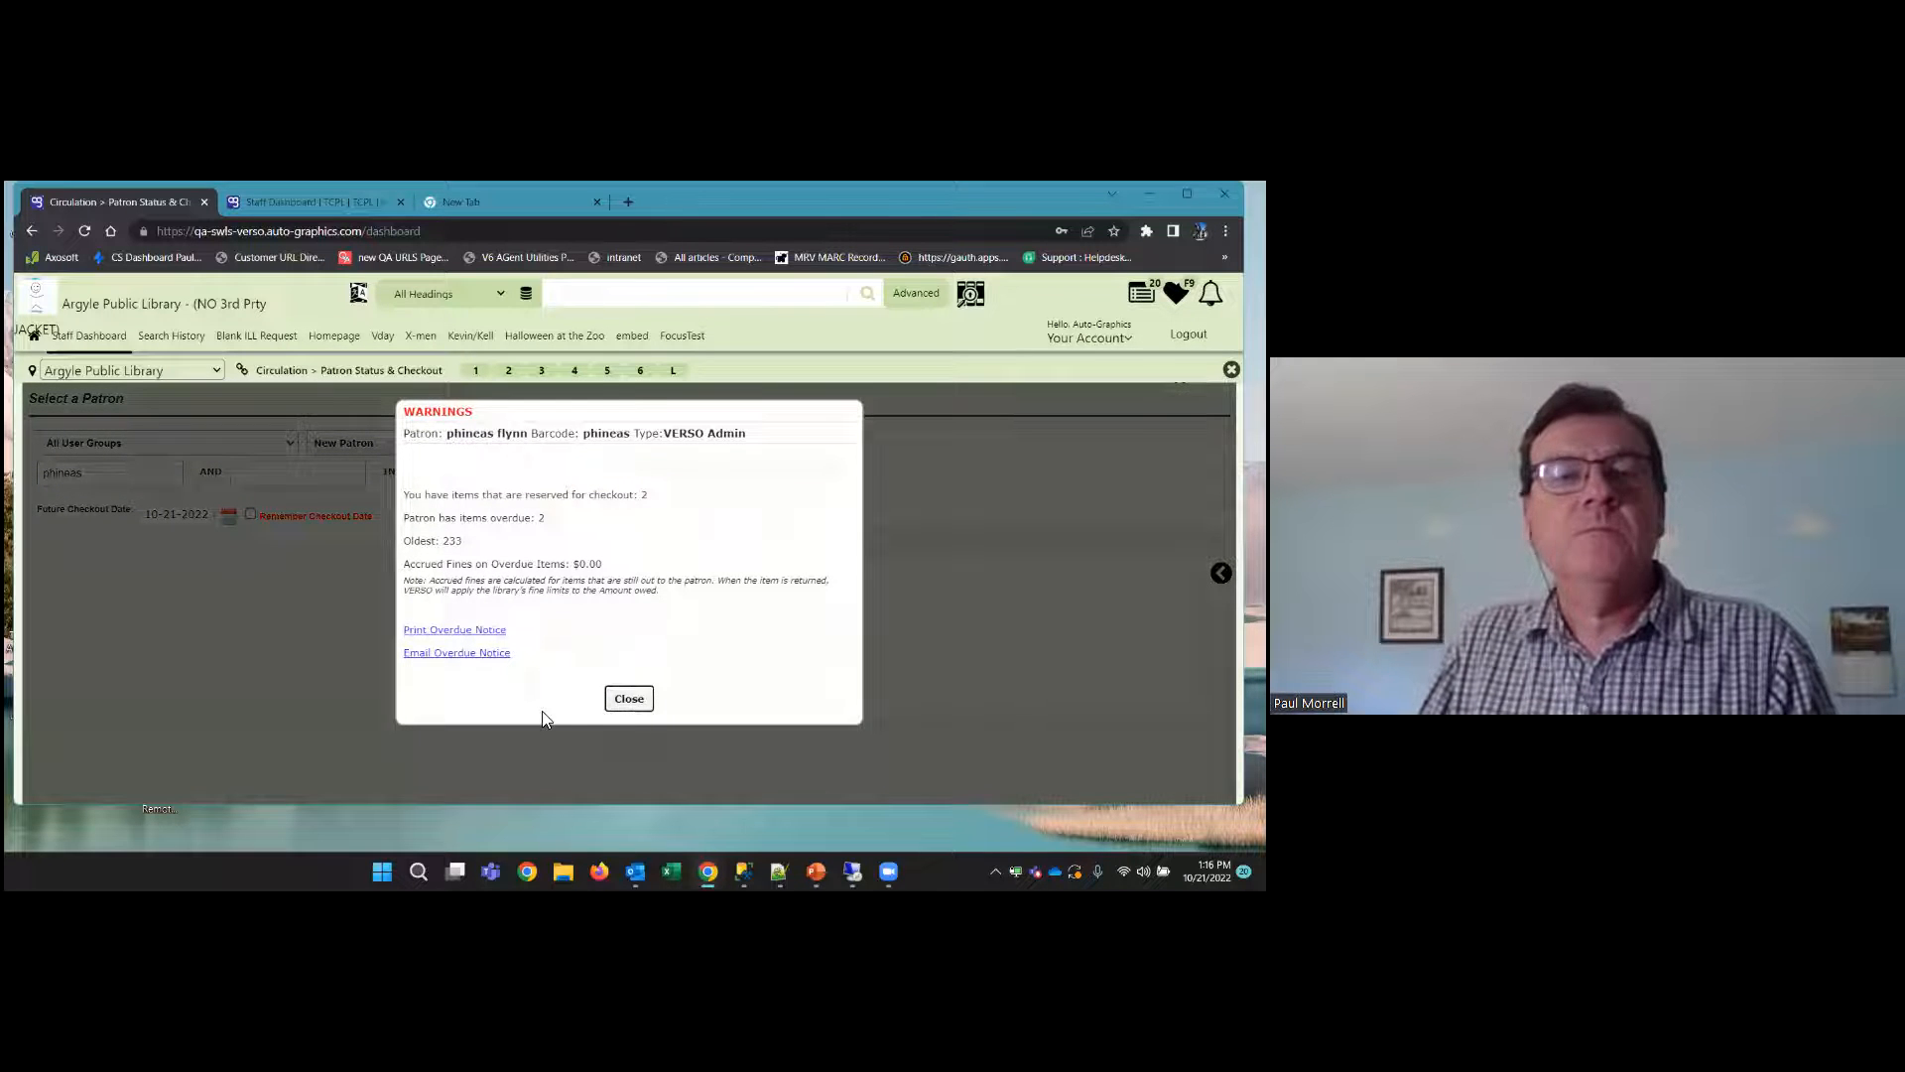
pyautogui.click(630, 698)
# Check out item barcode "seed1" to the patron as a group checkout of 5 pieces
pyautogui.write('seed')
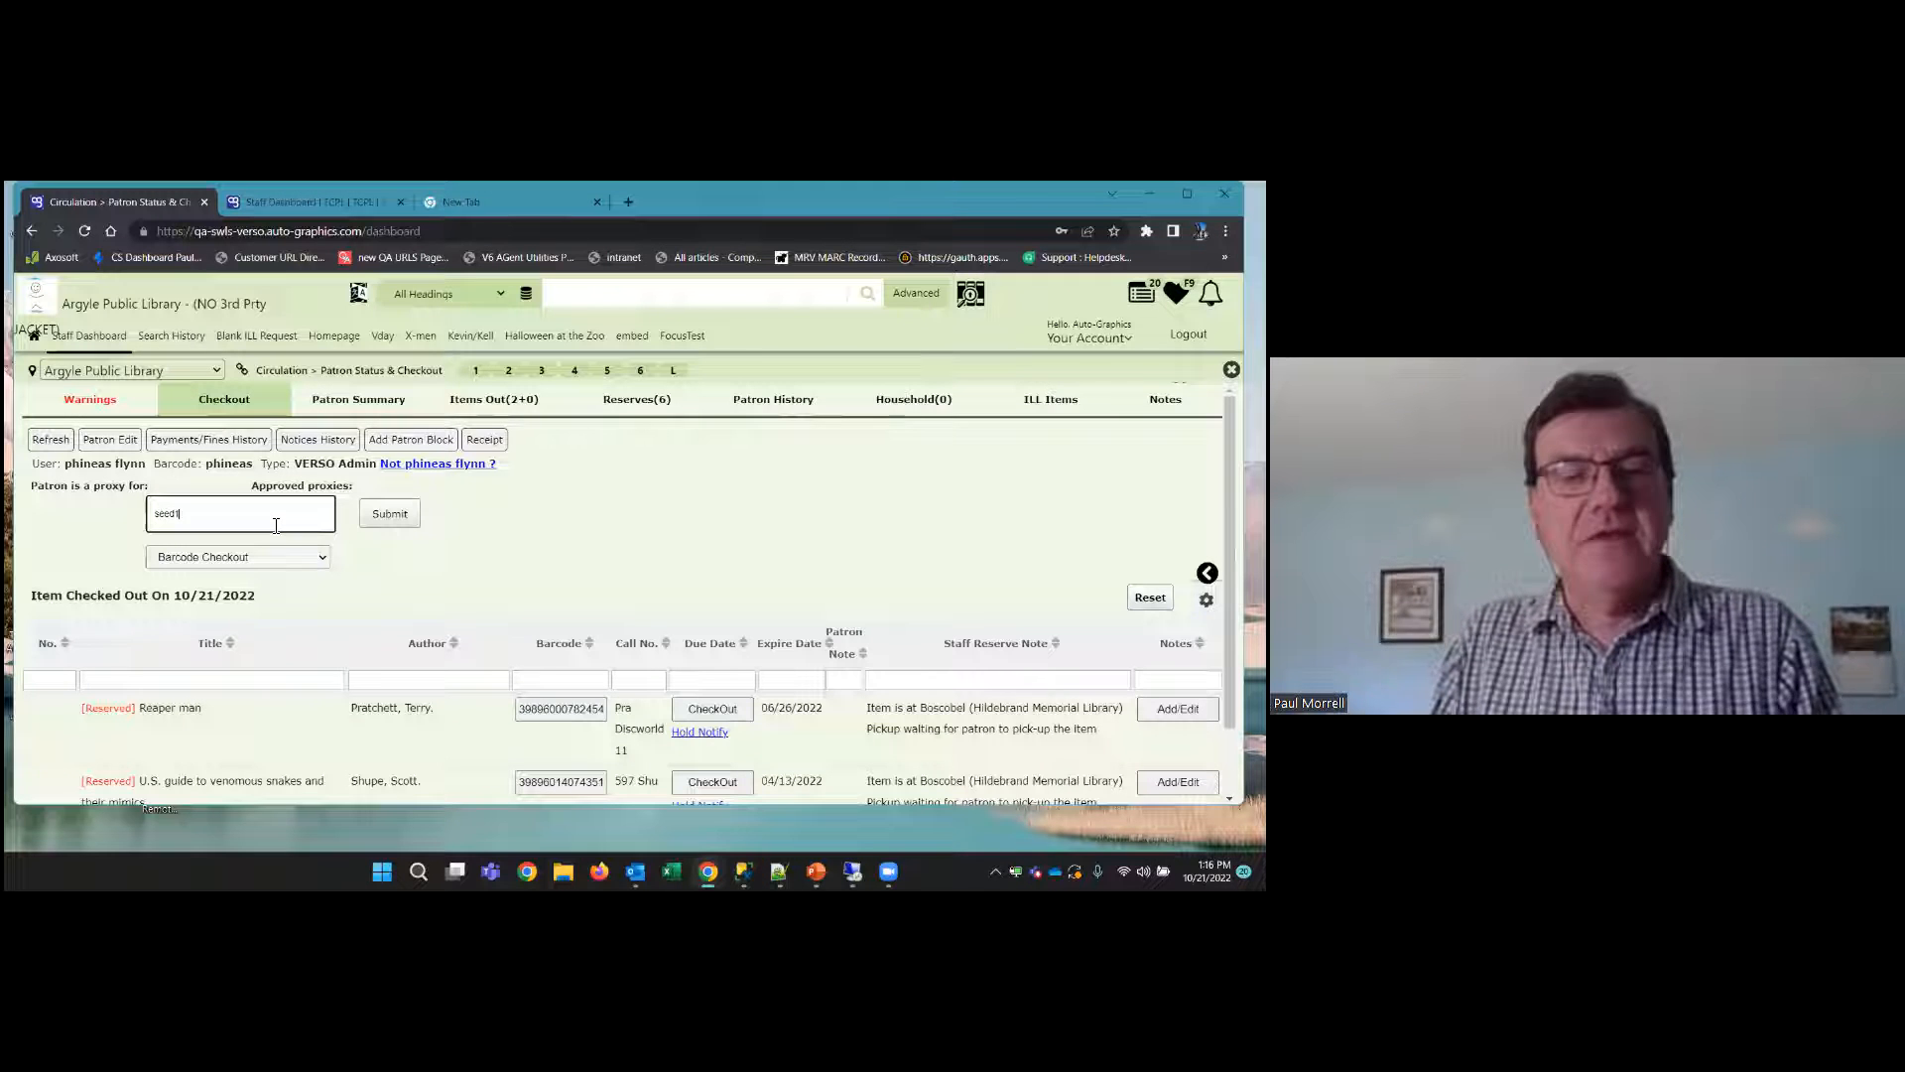
pyautogui.write('1')
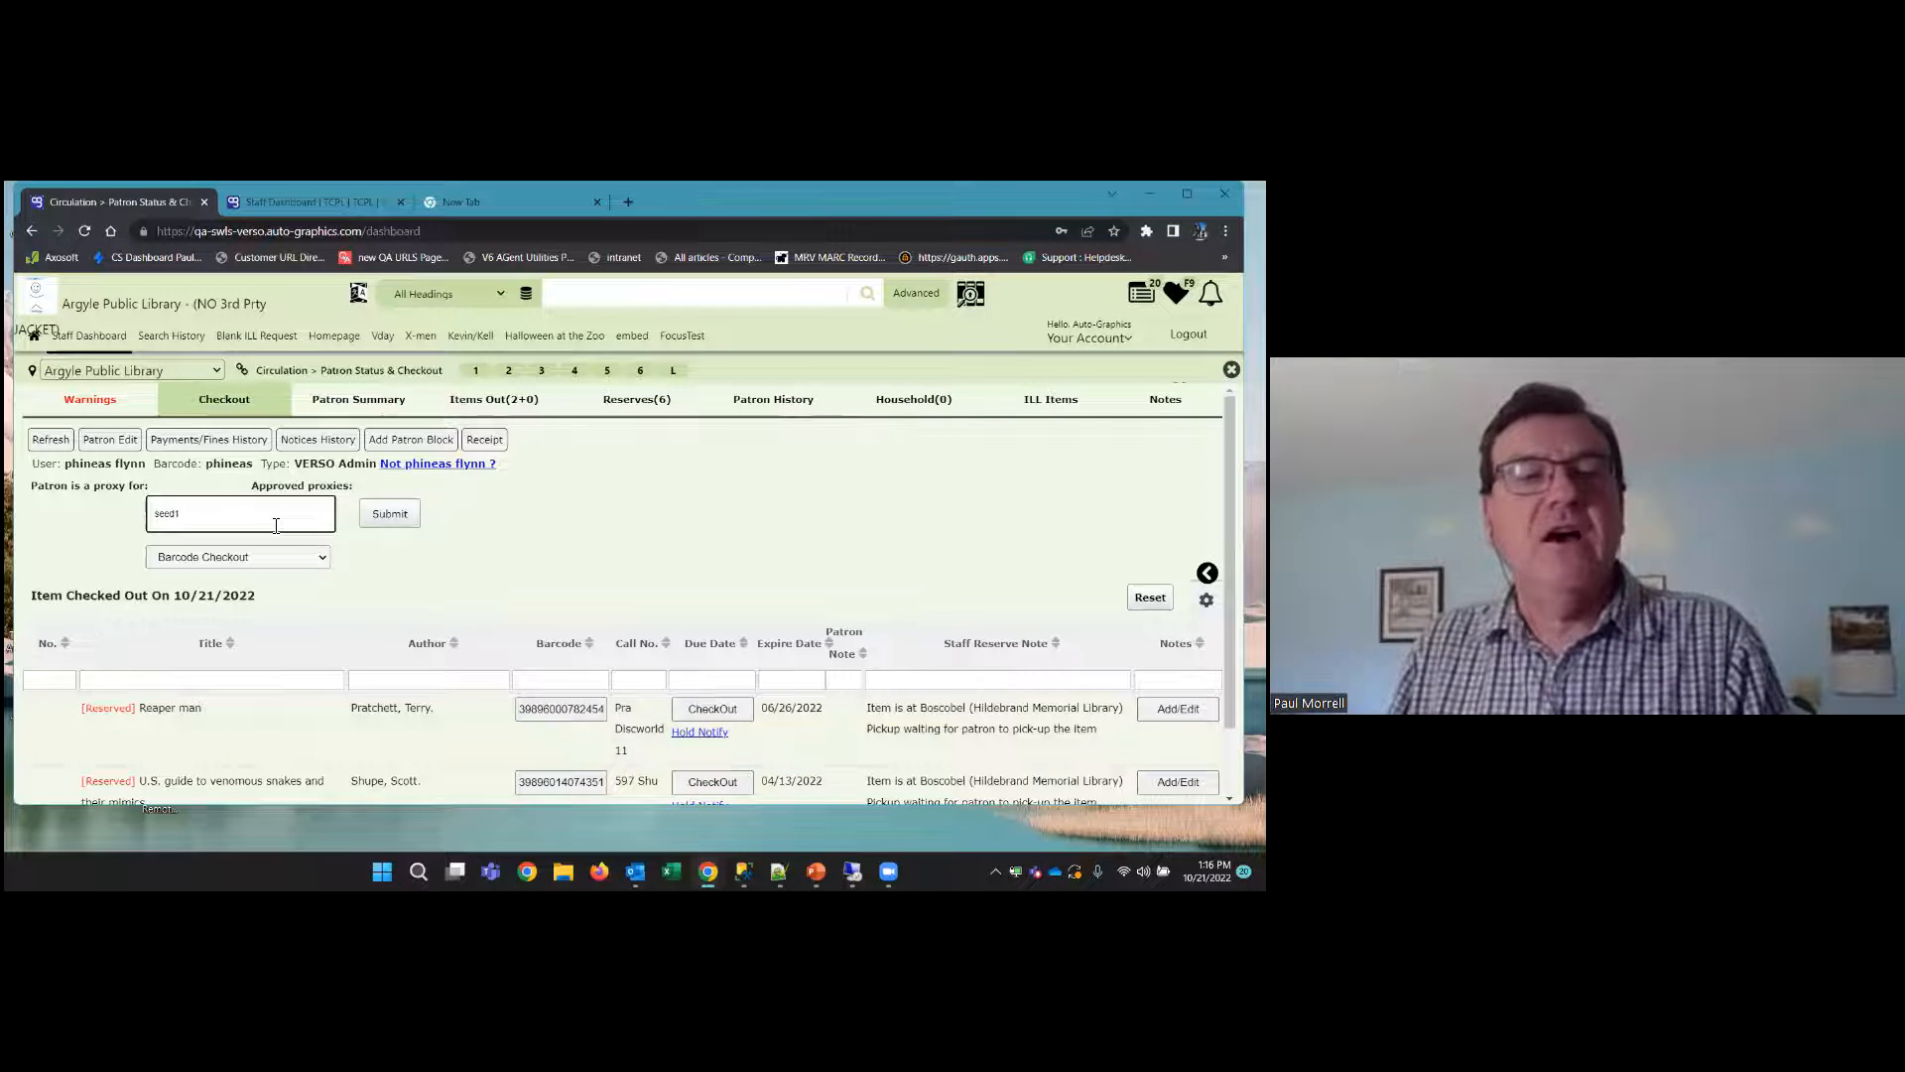
pyautogui.click(389, 514)
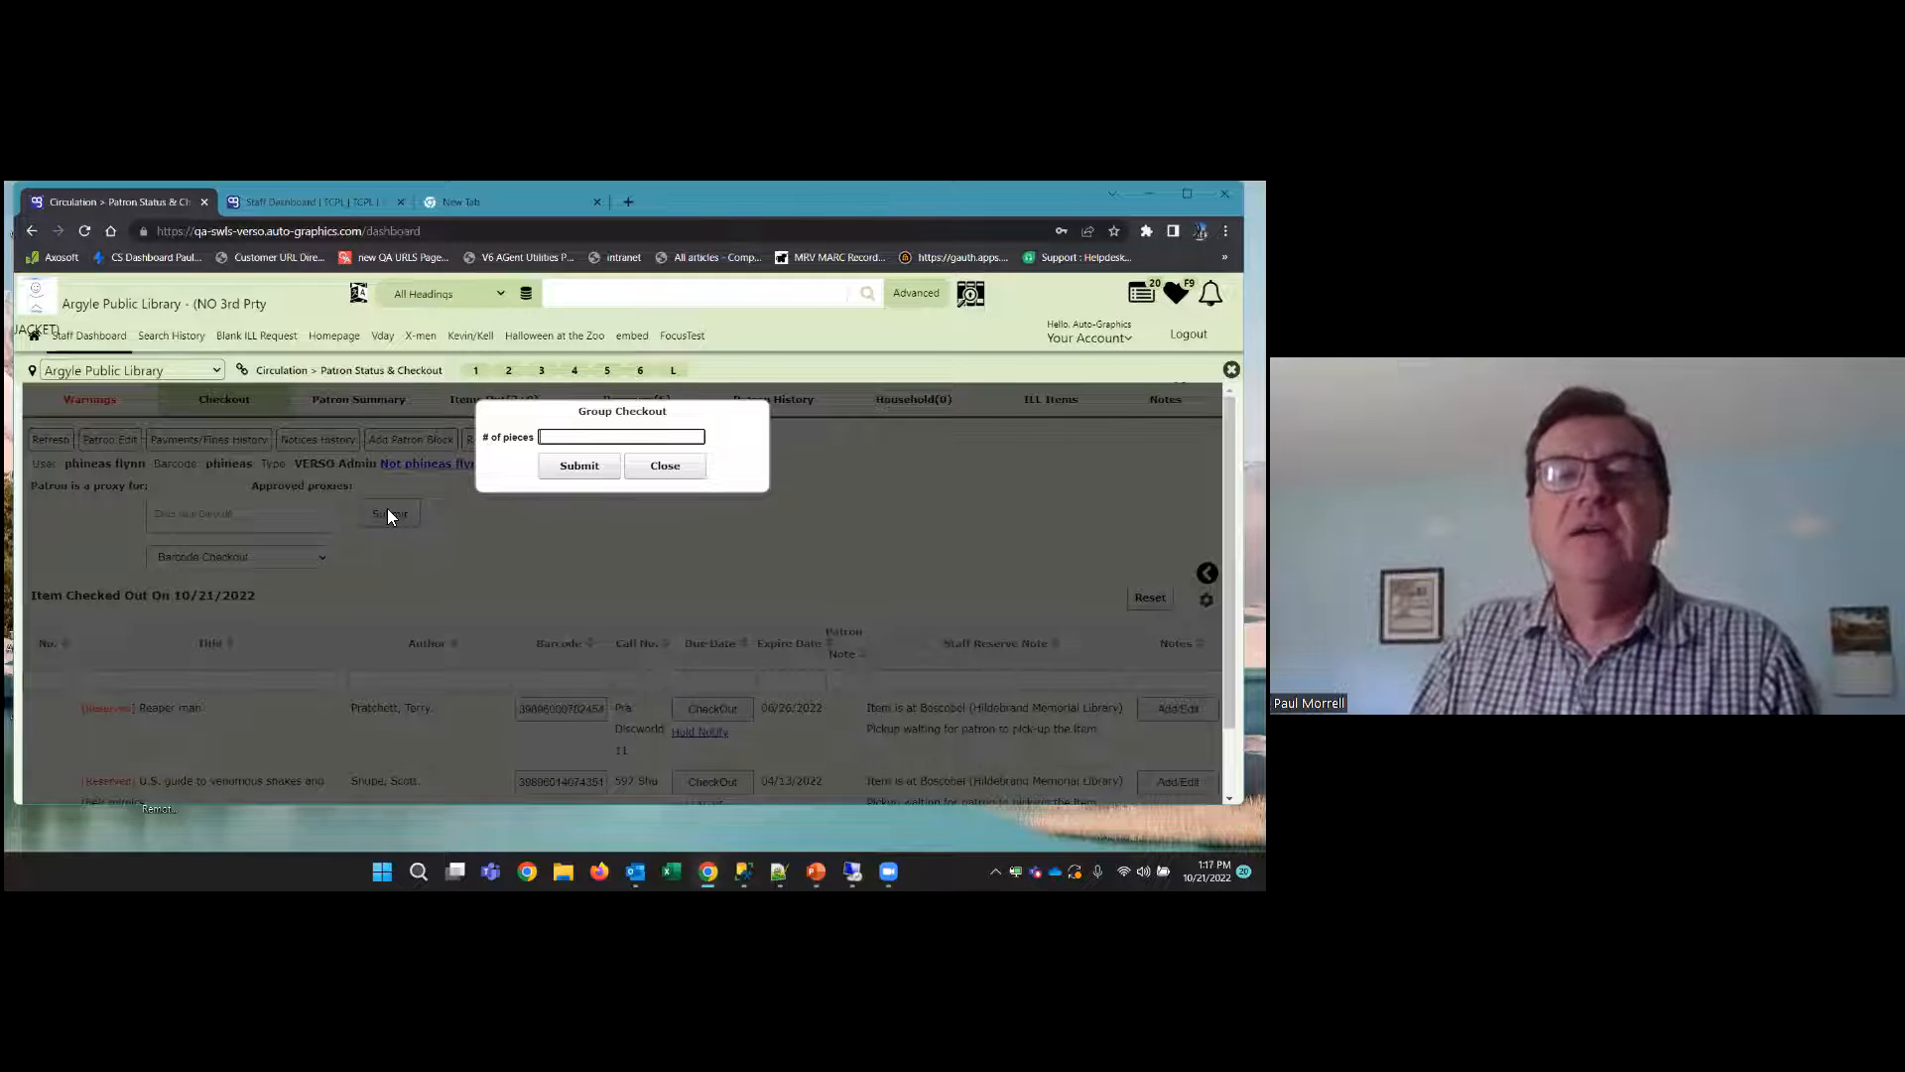
pyautogui.write('5')
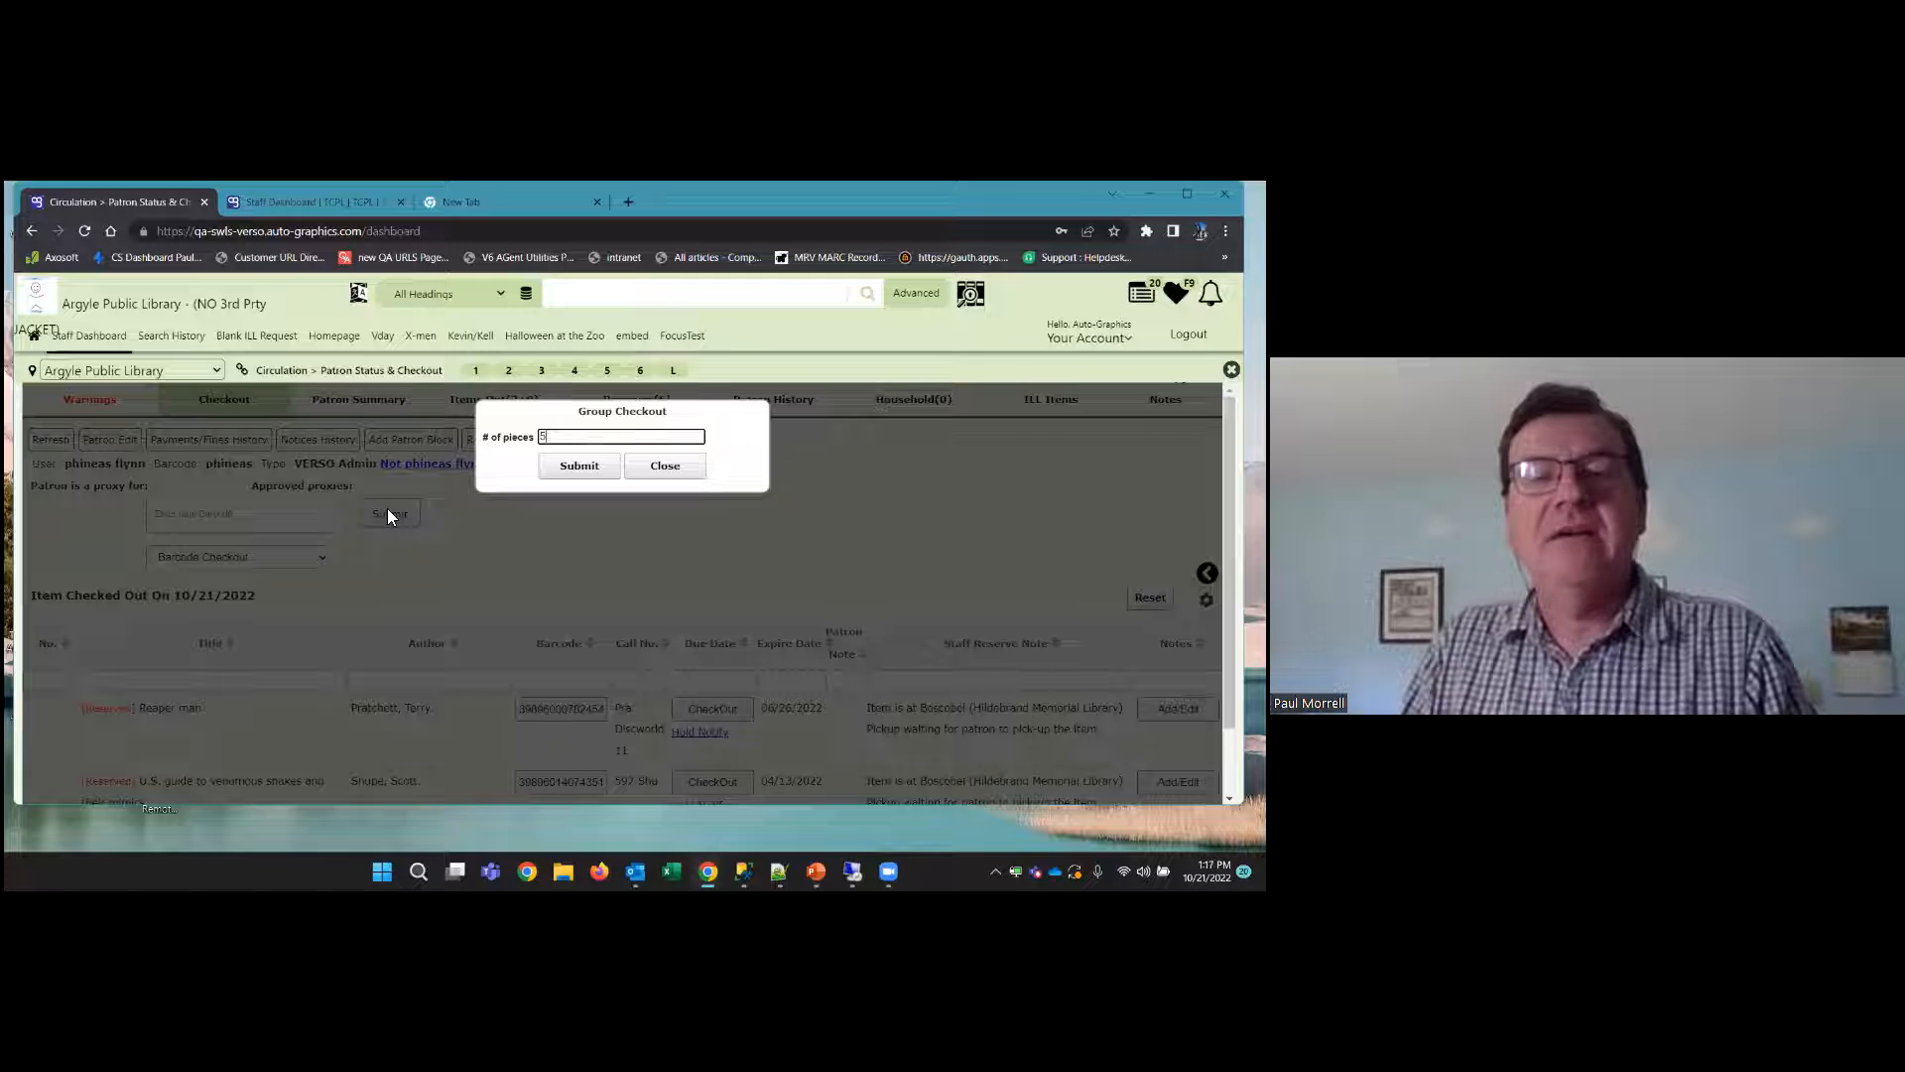
pyautogui.click(590, 475)
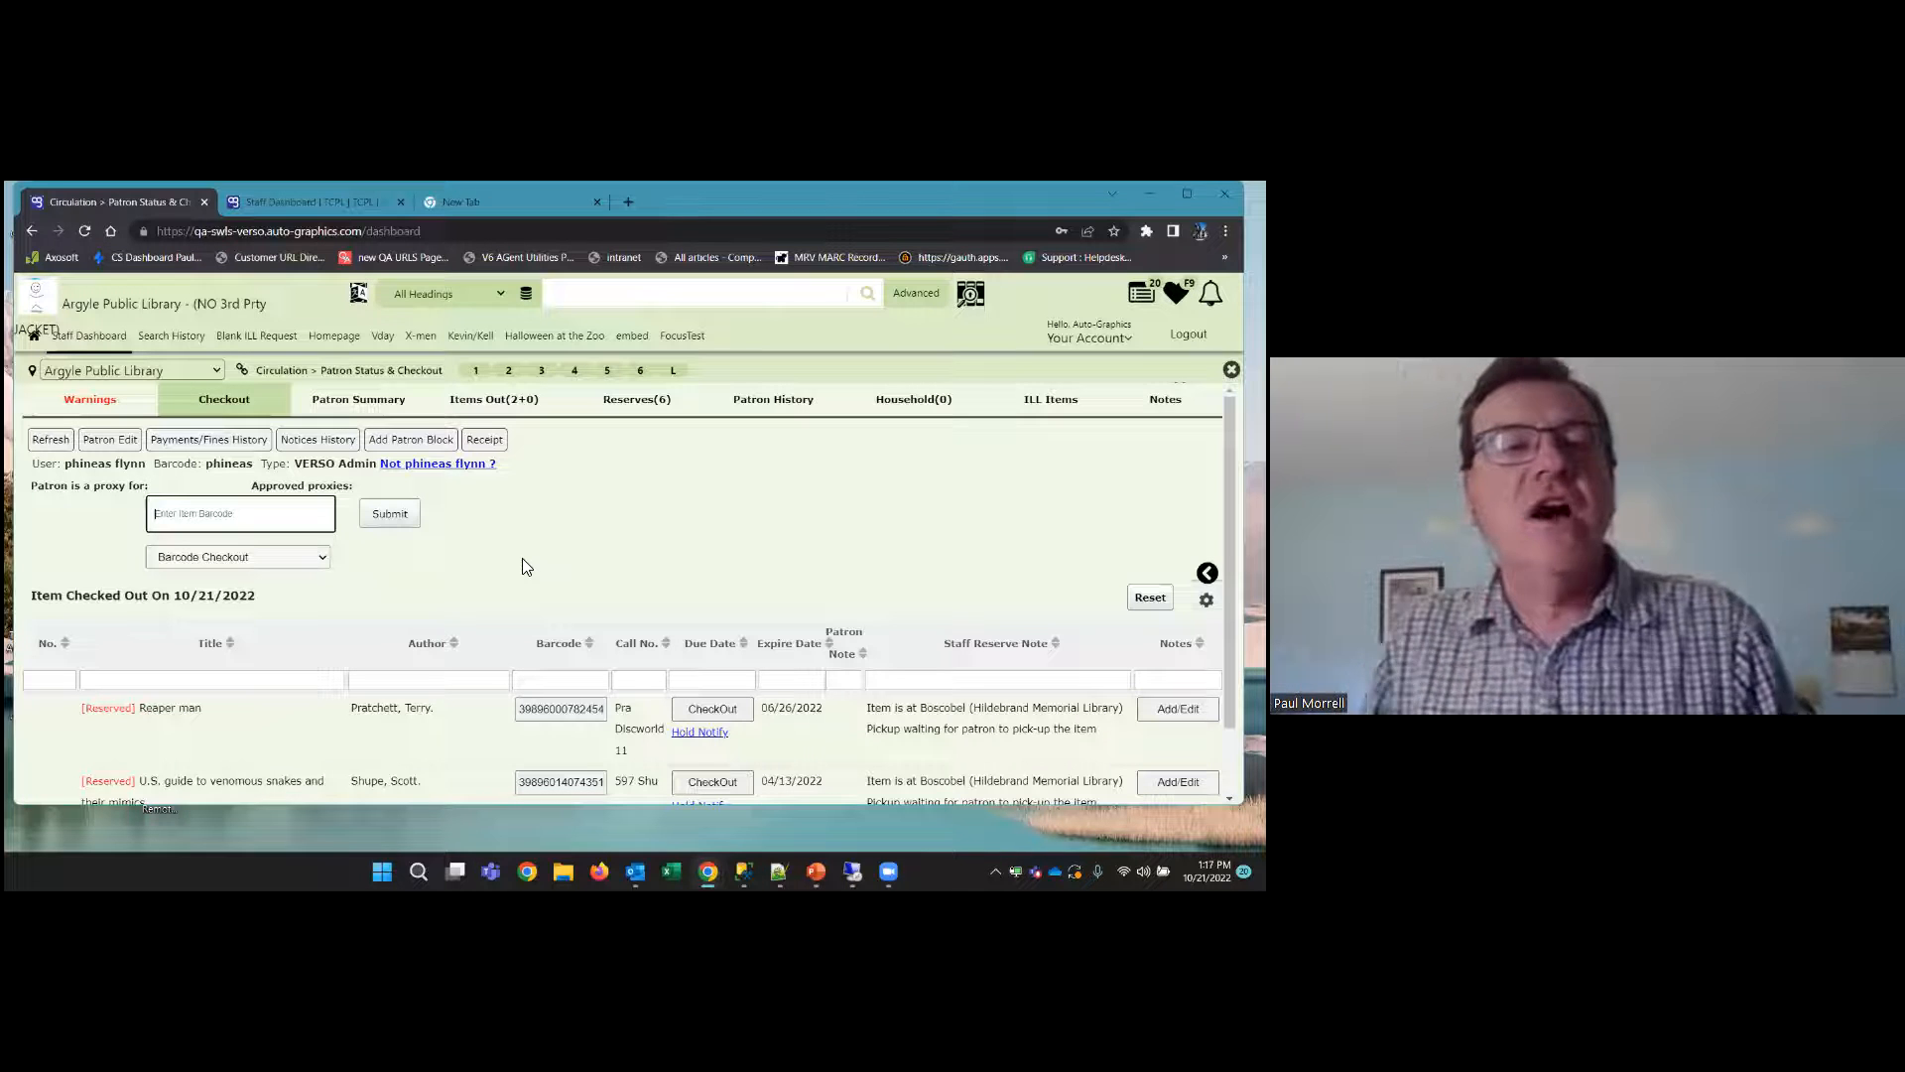
# Examine the patron's Items Out list for the seed packets and close the patron record
pyautogui.click(506, 407)
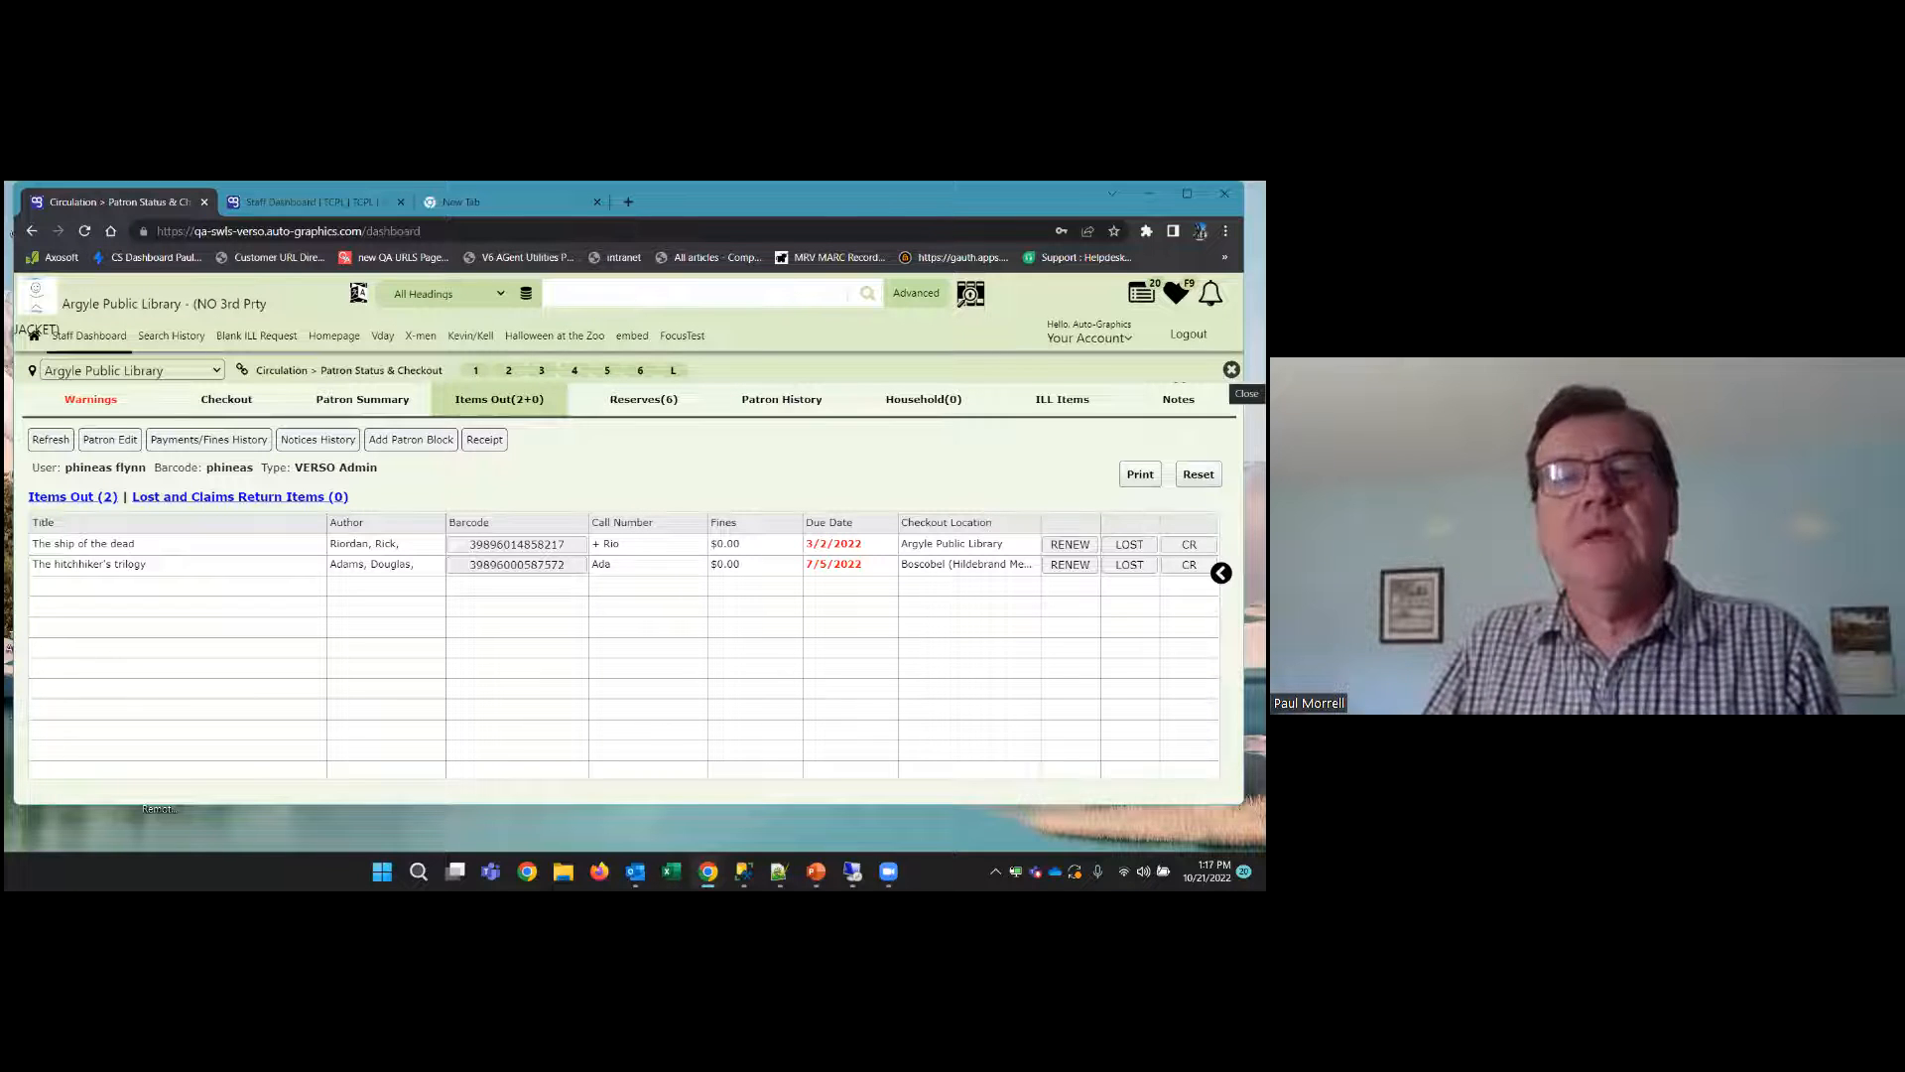
pyautogui.click(1231, 369)
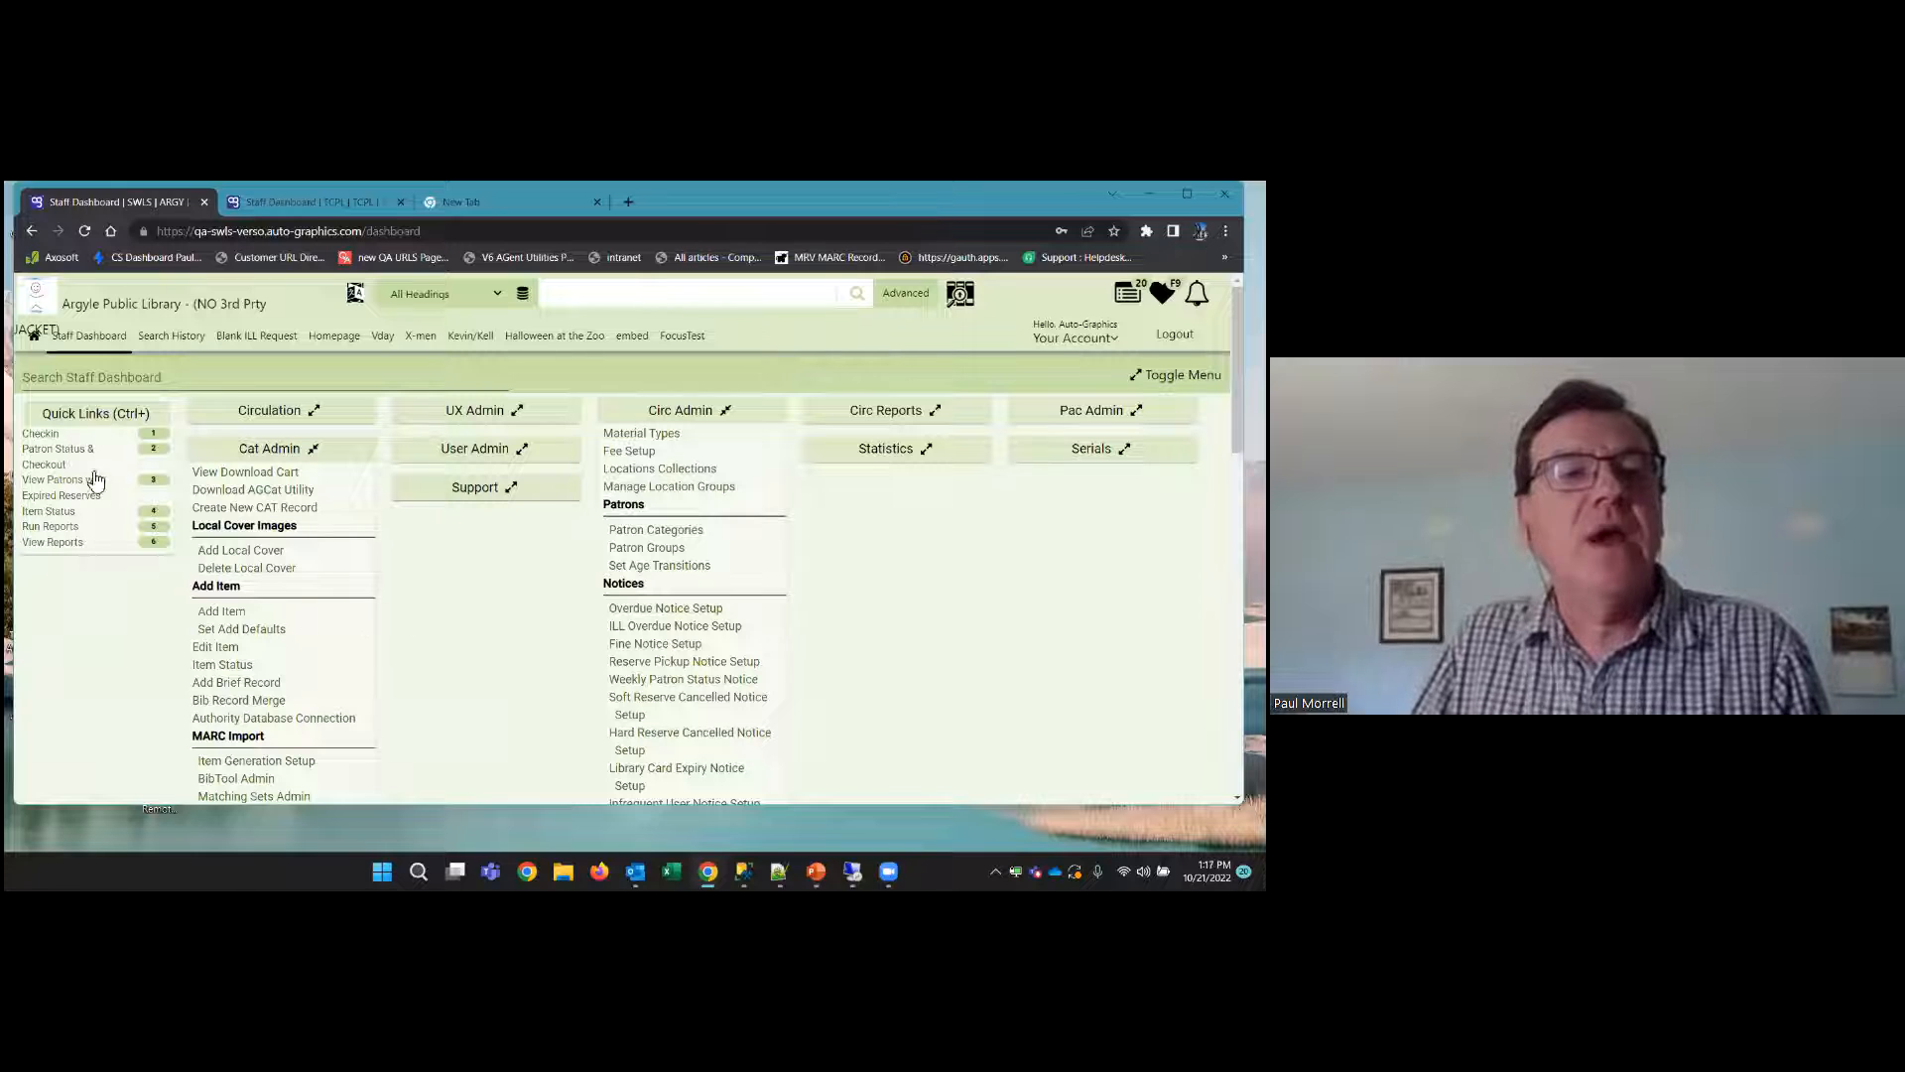
# Start a new patron from Patron Status & Checkout and enter "anonymous" as the login name or barcode
pyautogui.click(51, 449)
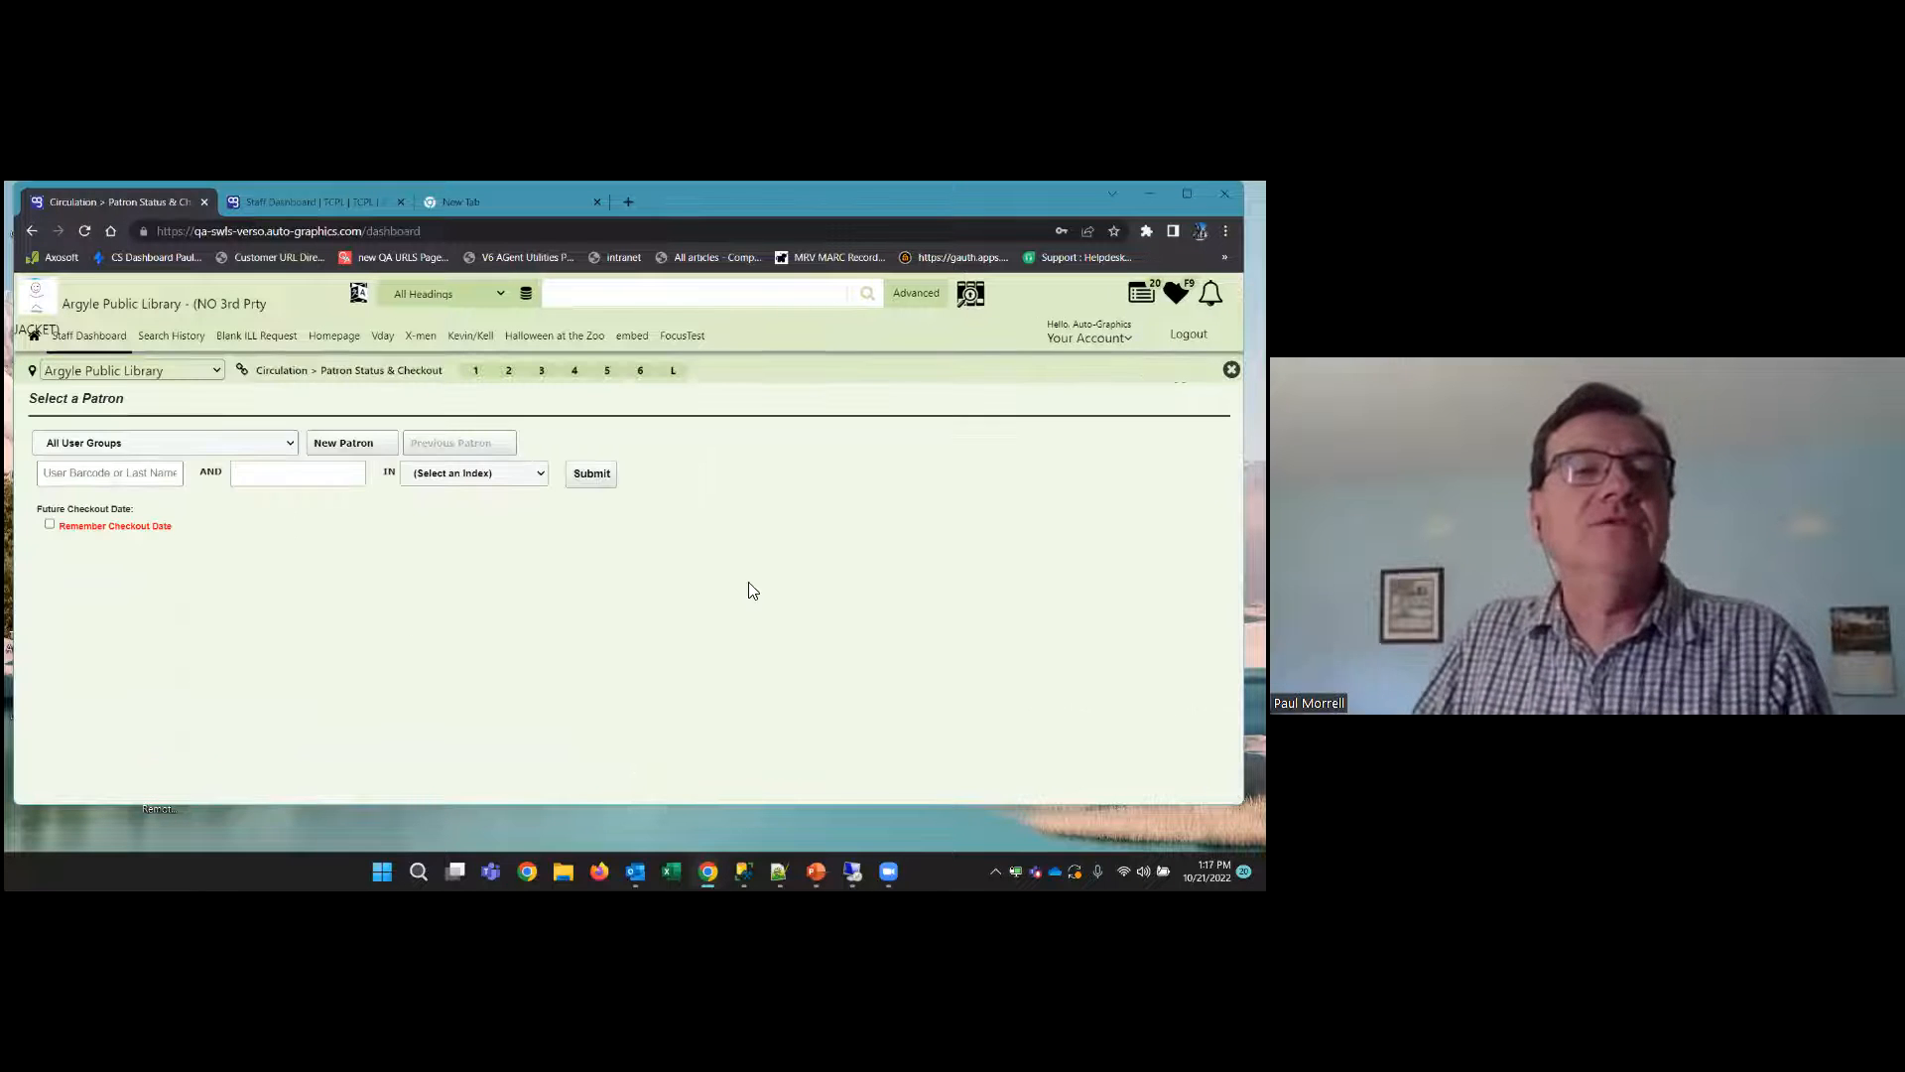
pyautogui.click(353, 448)
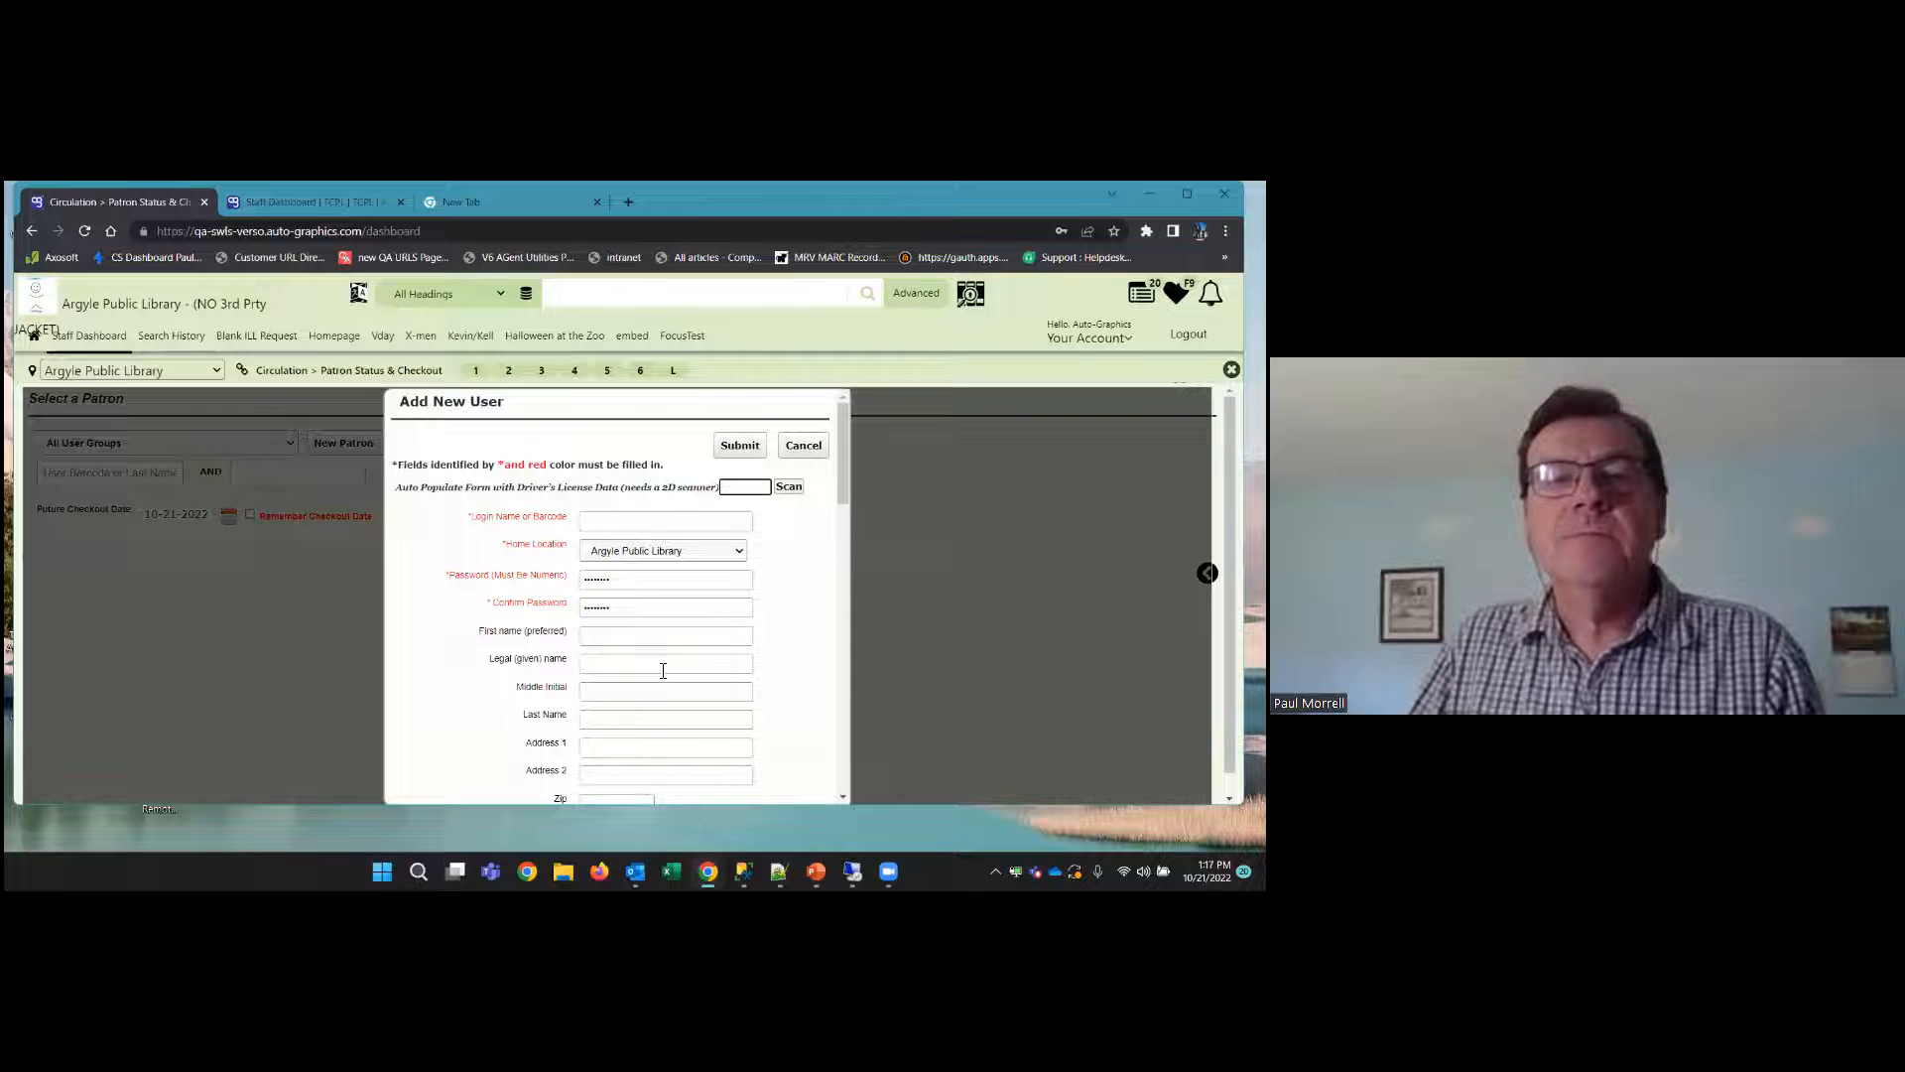
pyautogui.moveTo(594, 508); pyautogui.dragTo(616, 526)
pyautogui.click(618, 526)
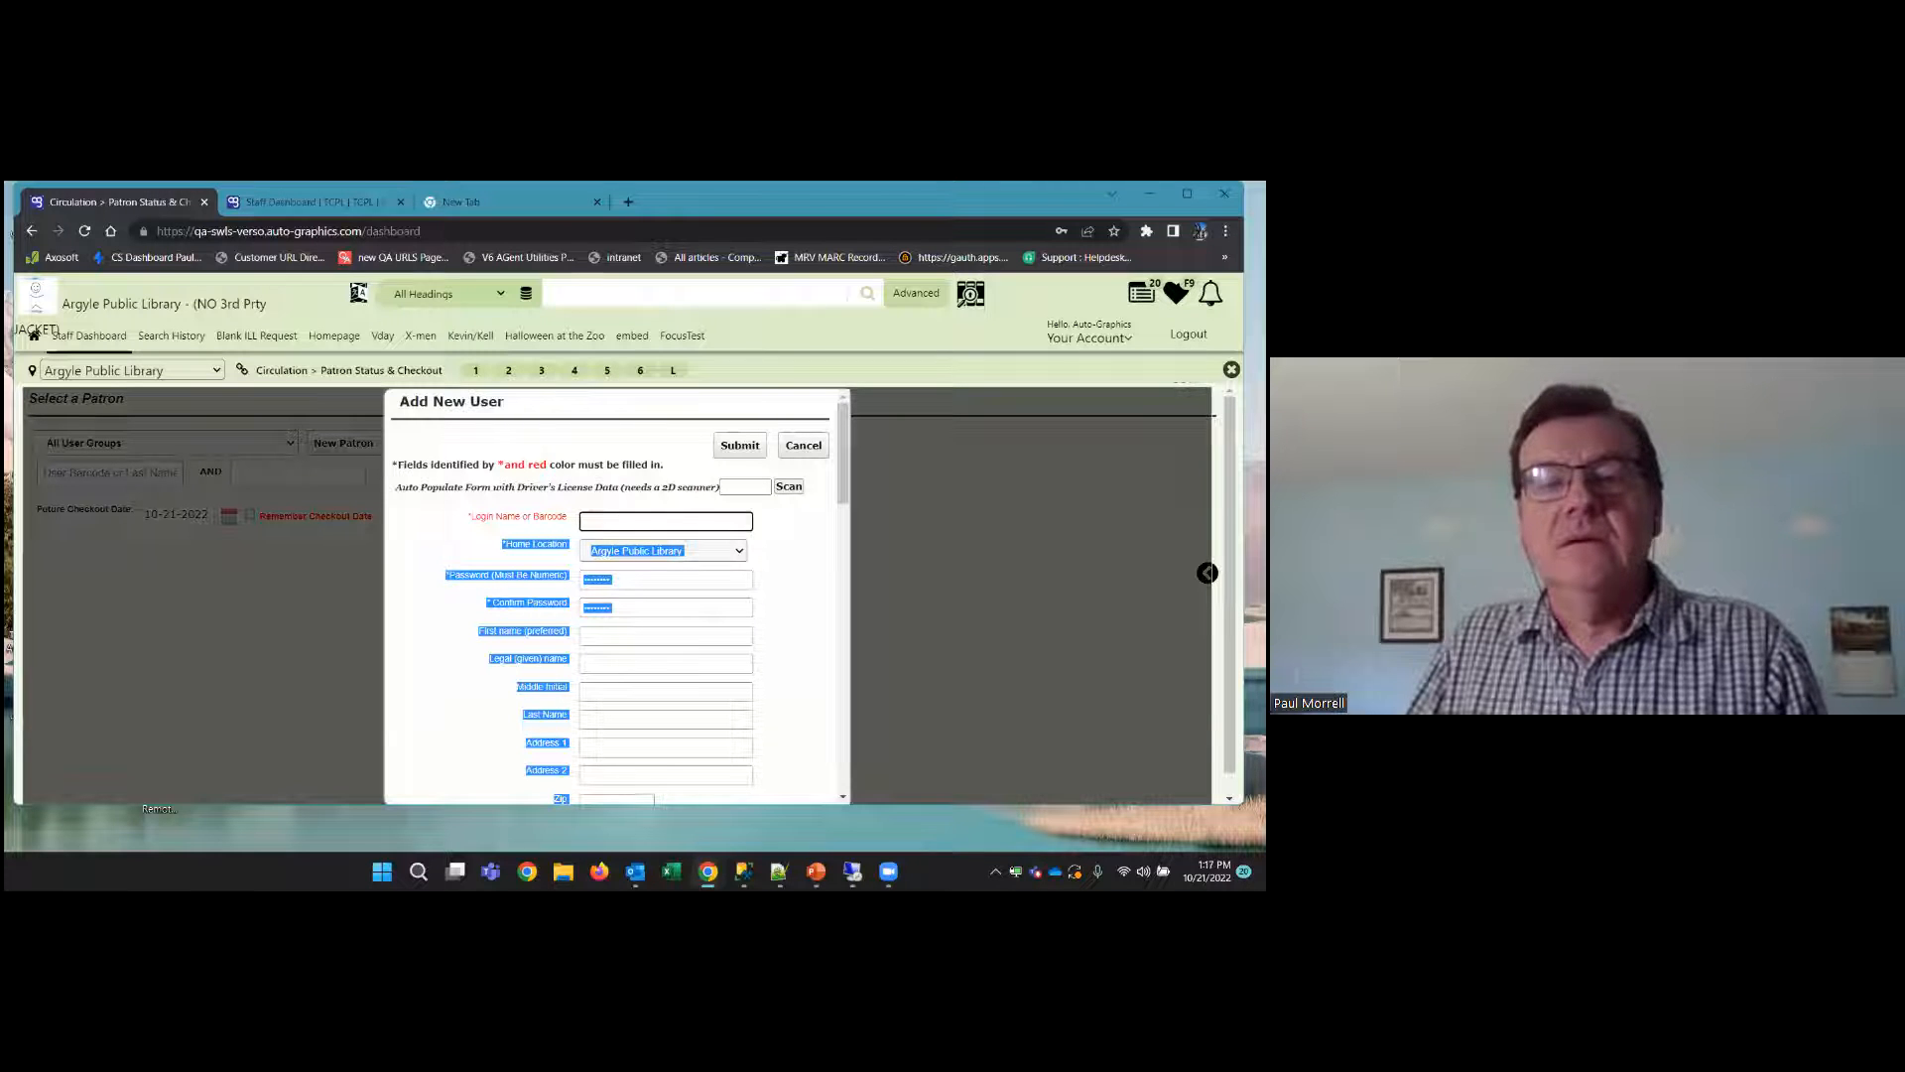
pyautogui.click(645, 522)
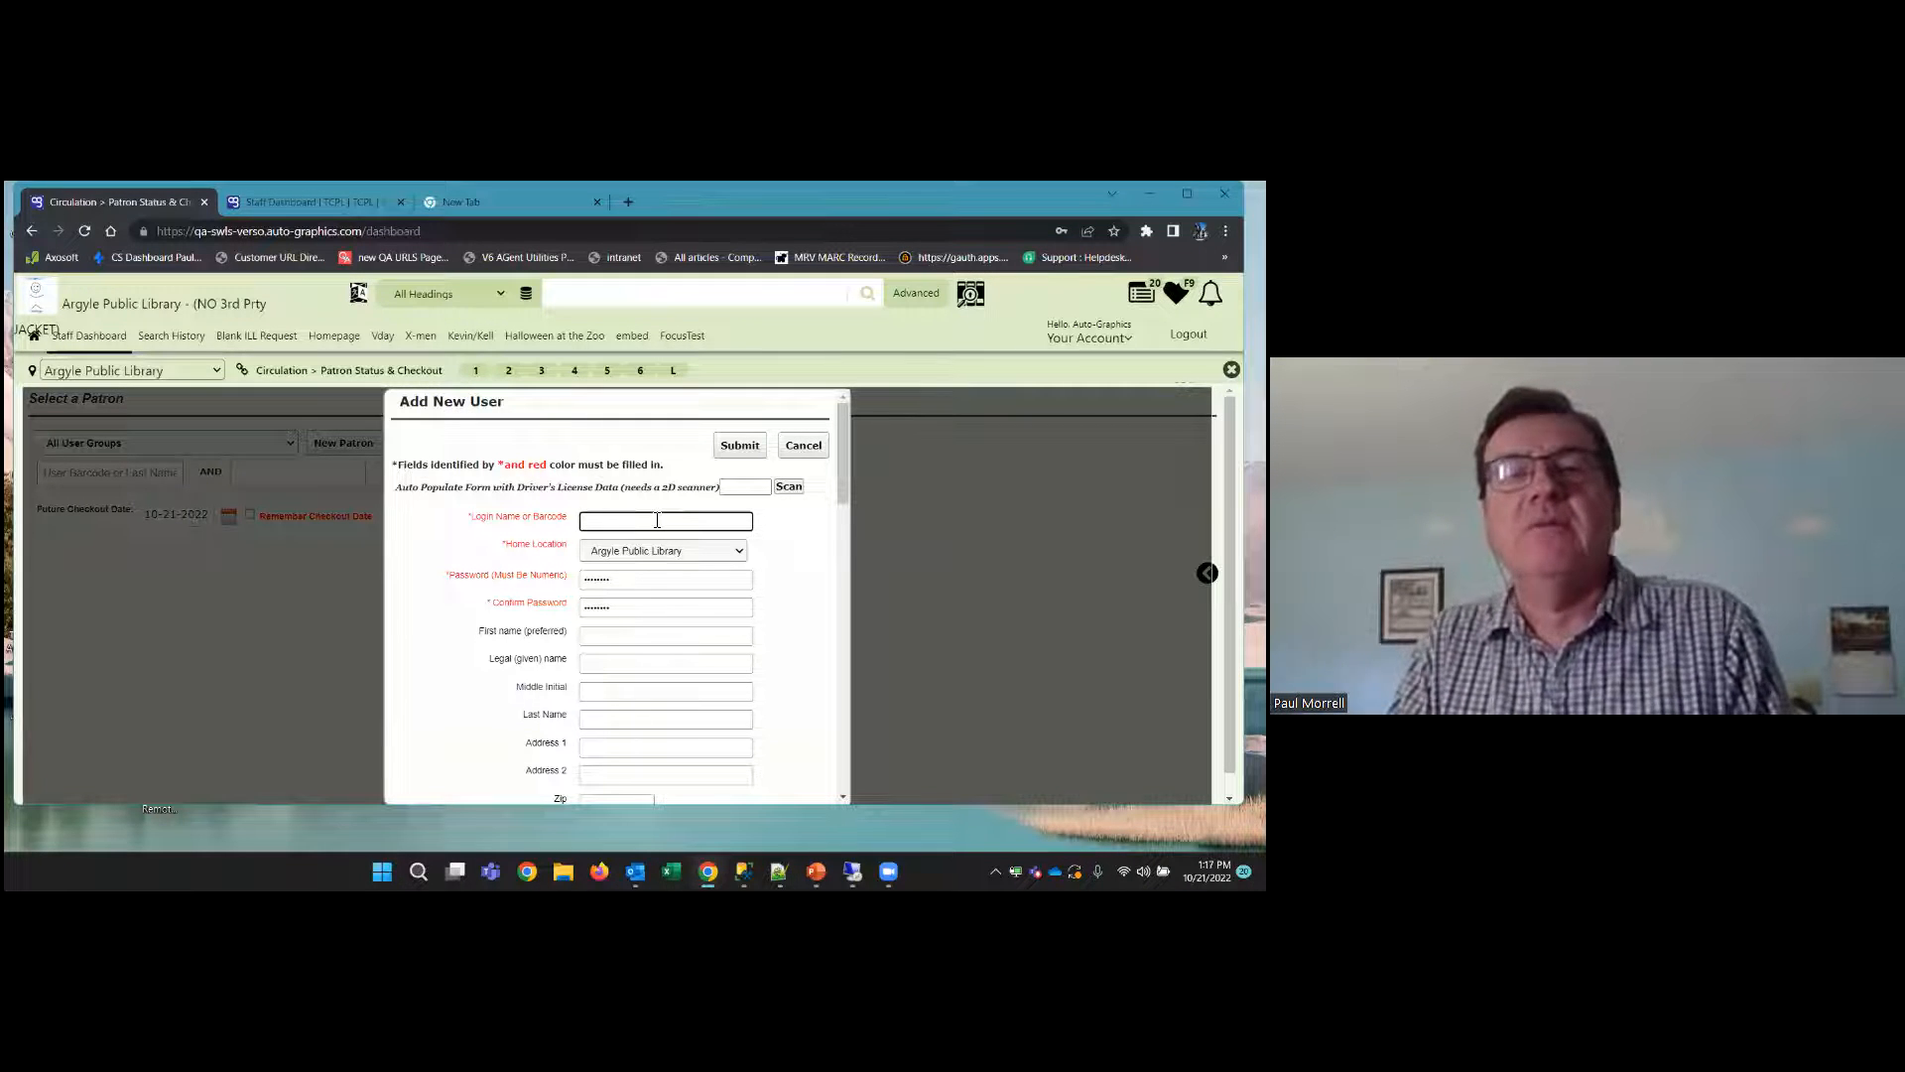
pyautogui.write('nymous')
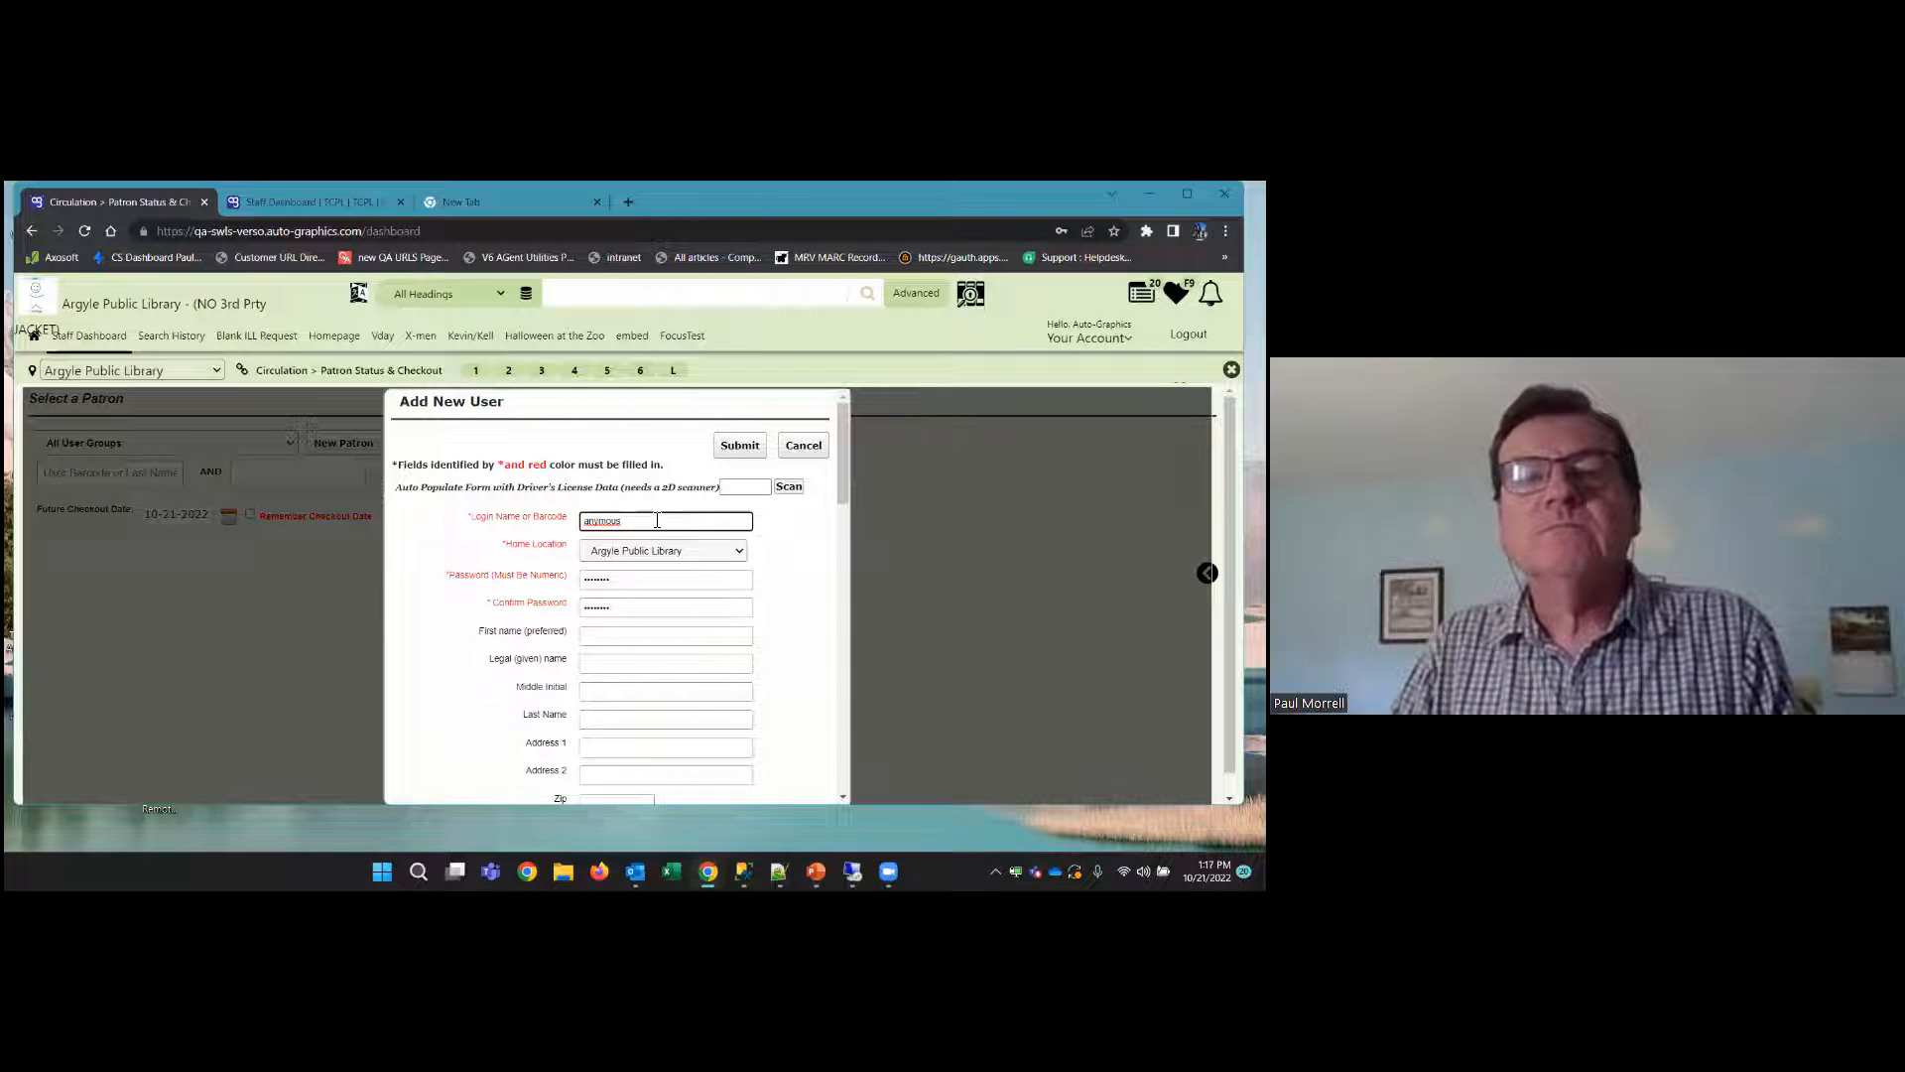
pyautogui.write('on')
# Replace the new patron's default password with a numeric password and confirm it
pyautogui.moveTo(723, 579); pyautogui.dragTo(450, 577)
pyautogui.write('••••')
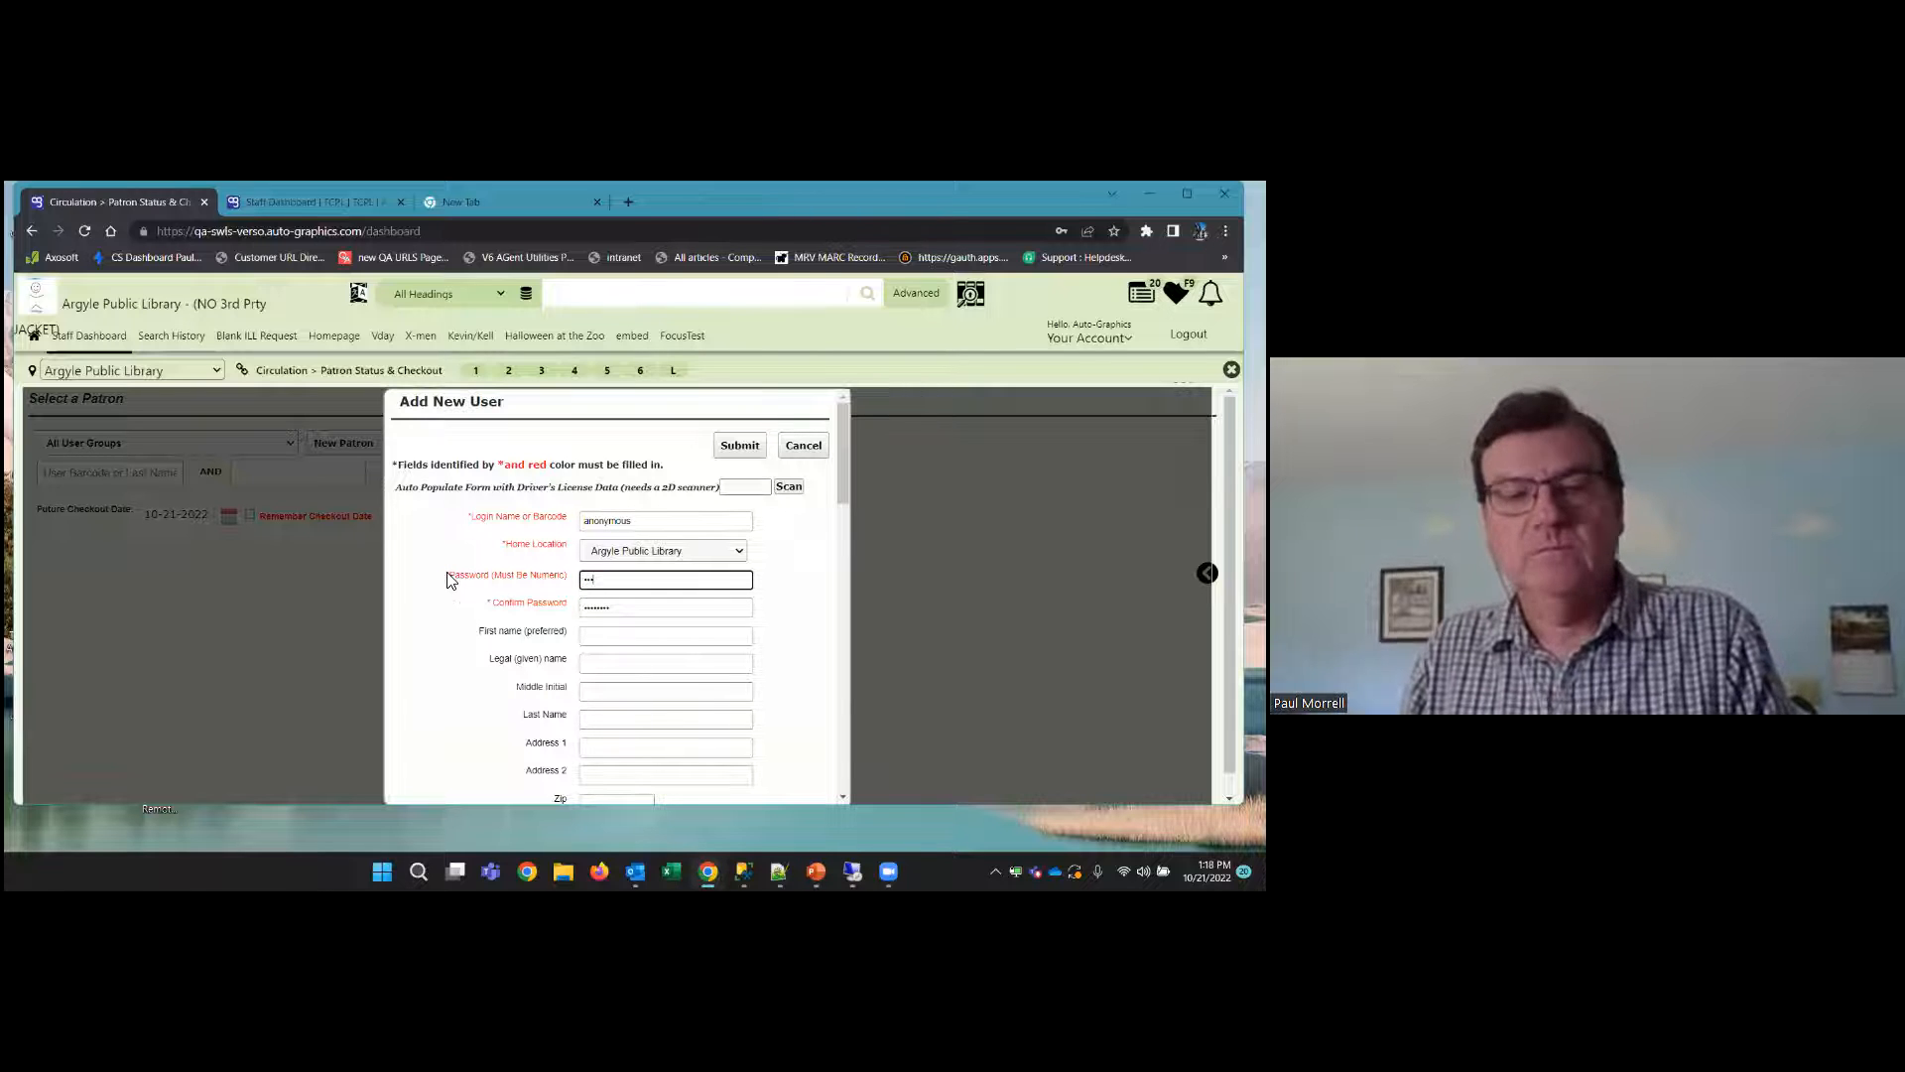
pyautogui.moveTo(645, 607); pyautogui.dragTo(301, 630)
pyautogui.write('••••')
# Enter "anonymous" as the new patron's preferred first name
pyautogui.scroll(-1, 444, 615)
pyautogui.scroll(-4, 445, 616)
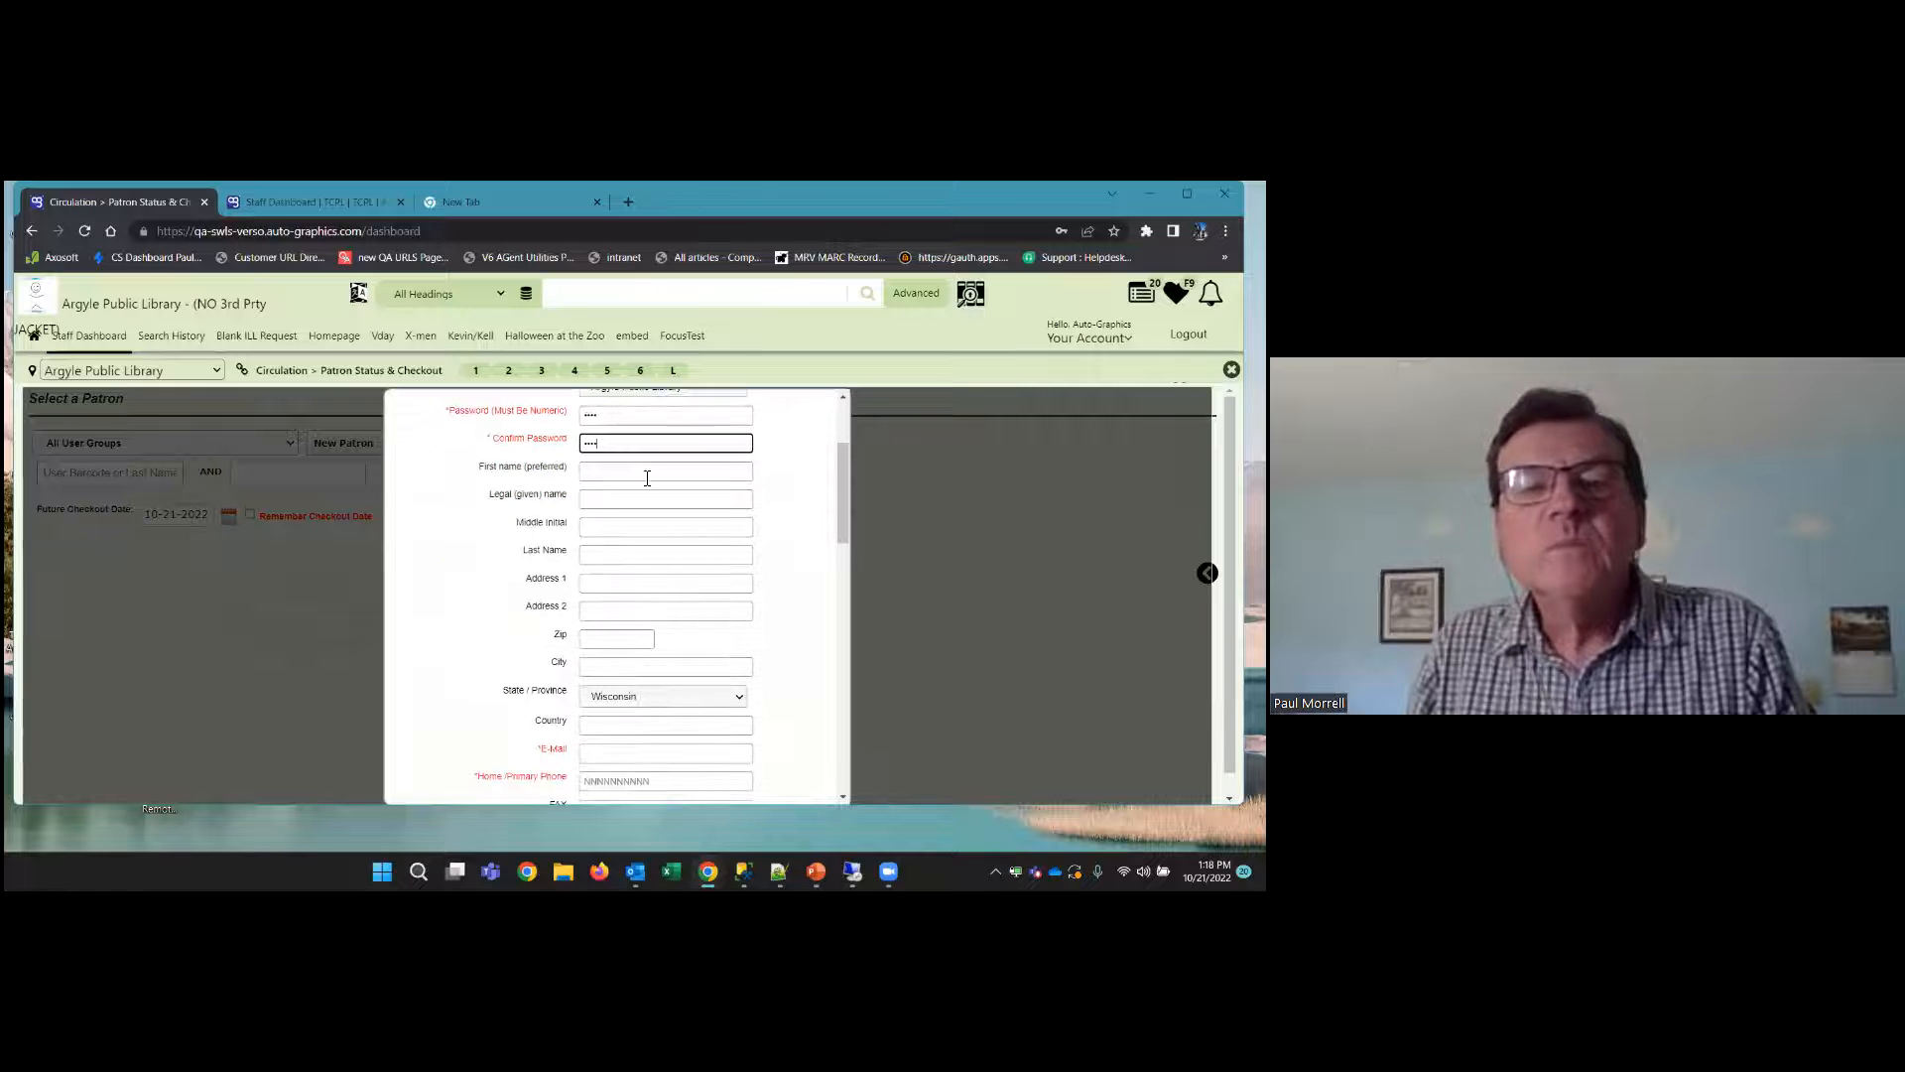
pyautogui.click(635, 470)
pyautogui.write('anonymous')
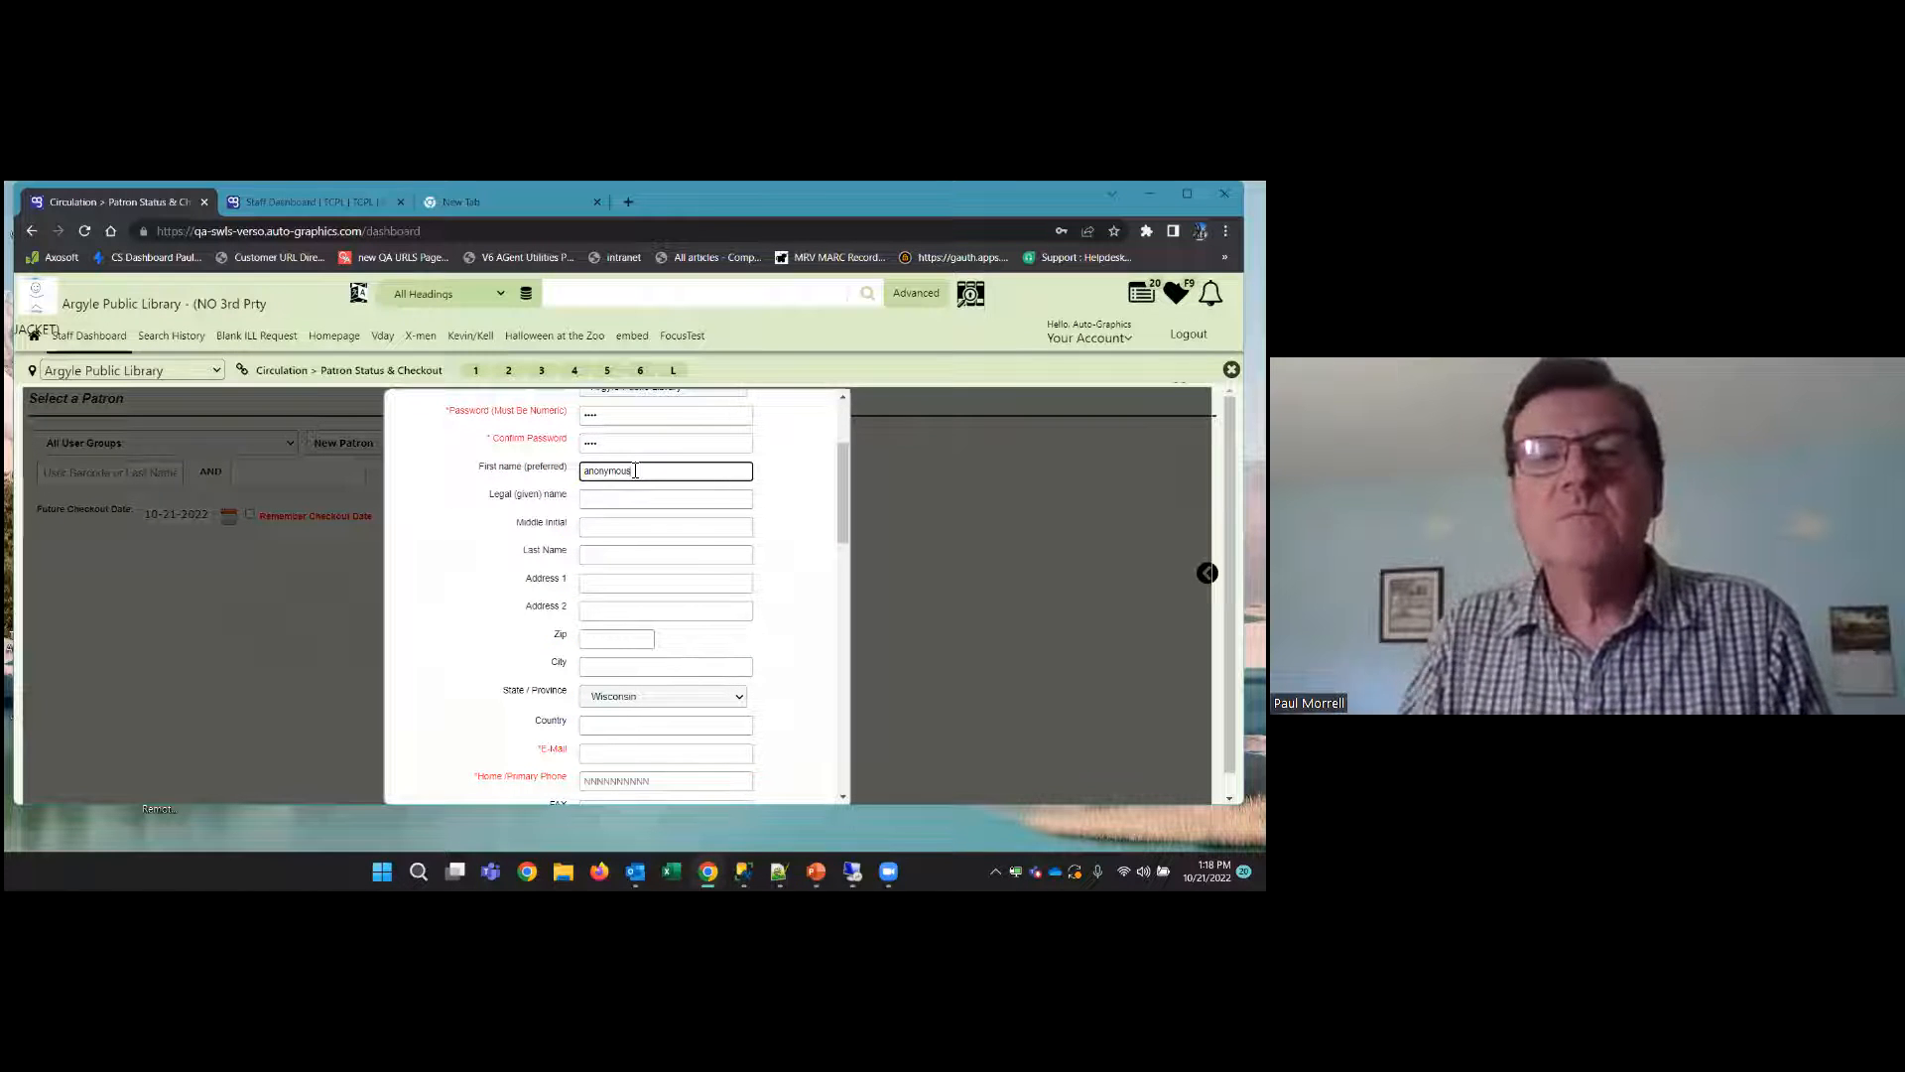
# Set the new patron's borrower group to Argyle Public Library and the patron category to staff
pyautogui.scroll(-6, 532, 617)
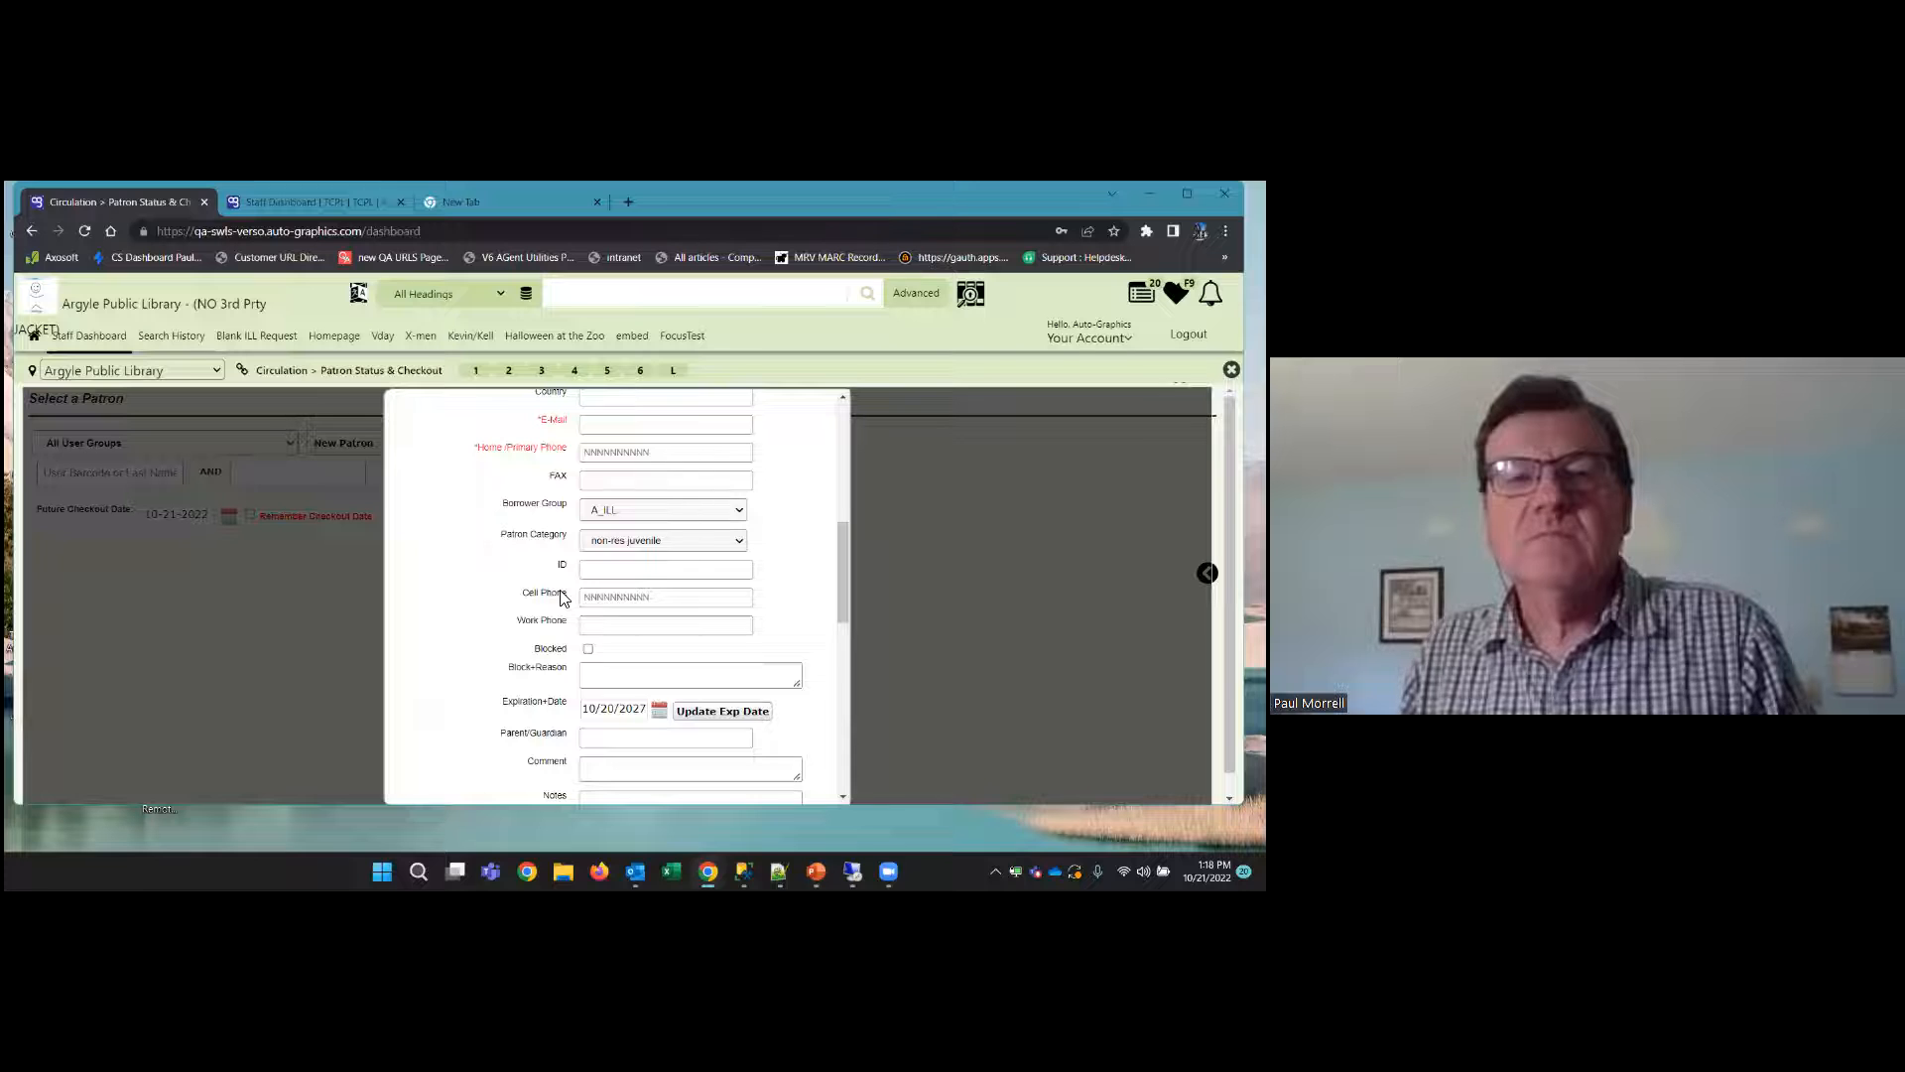
pyautogui.scroll(-3, 533, 617)
pyautogui.scroll(5, 536, 615)
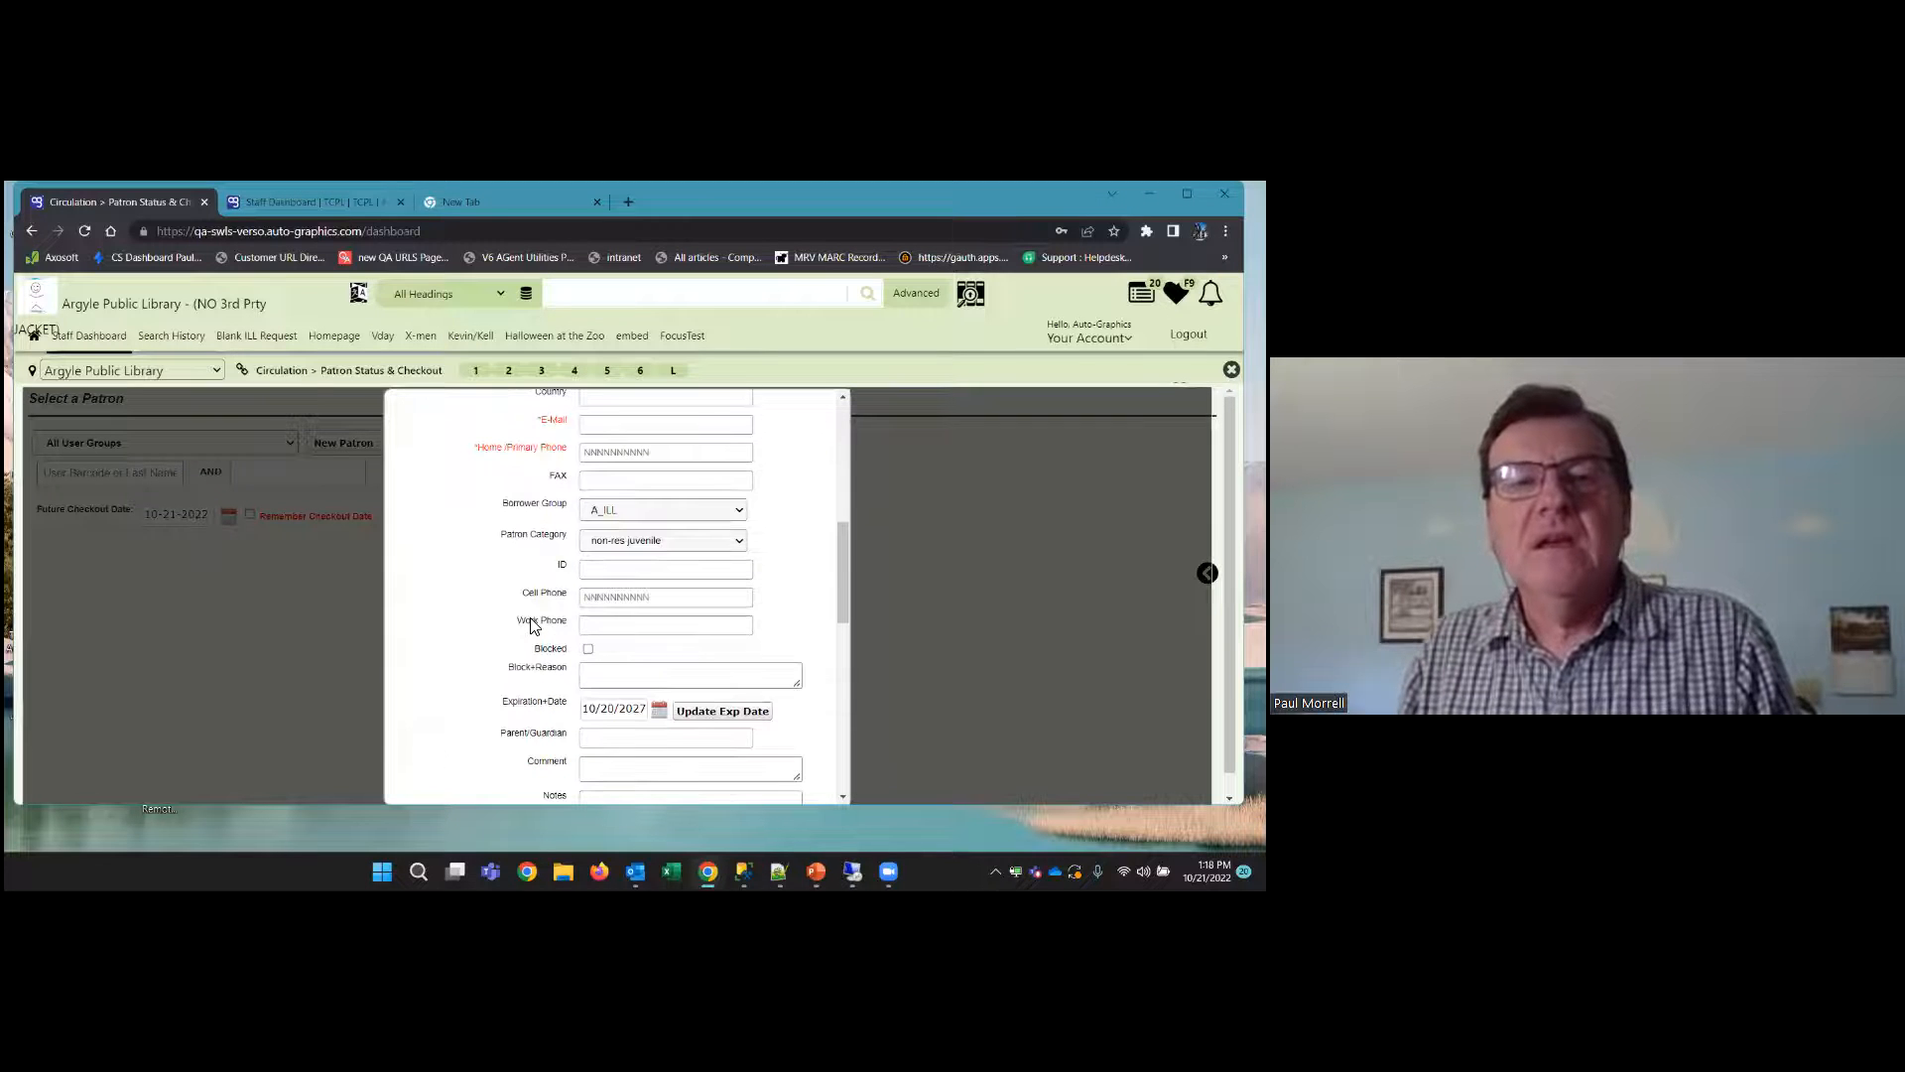
pyautogui.click(668, 512)
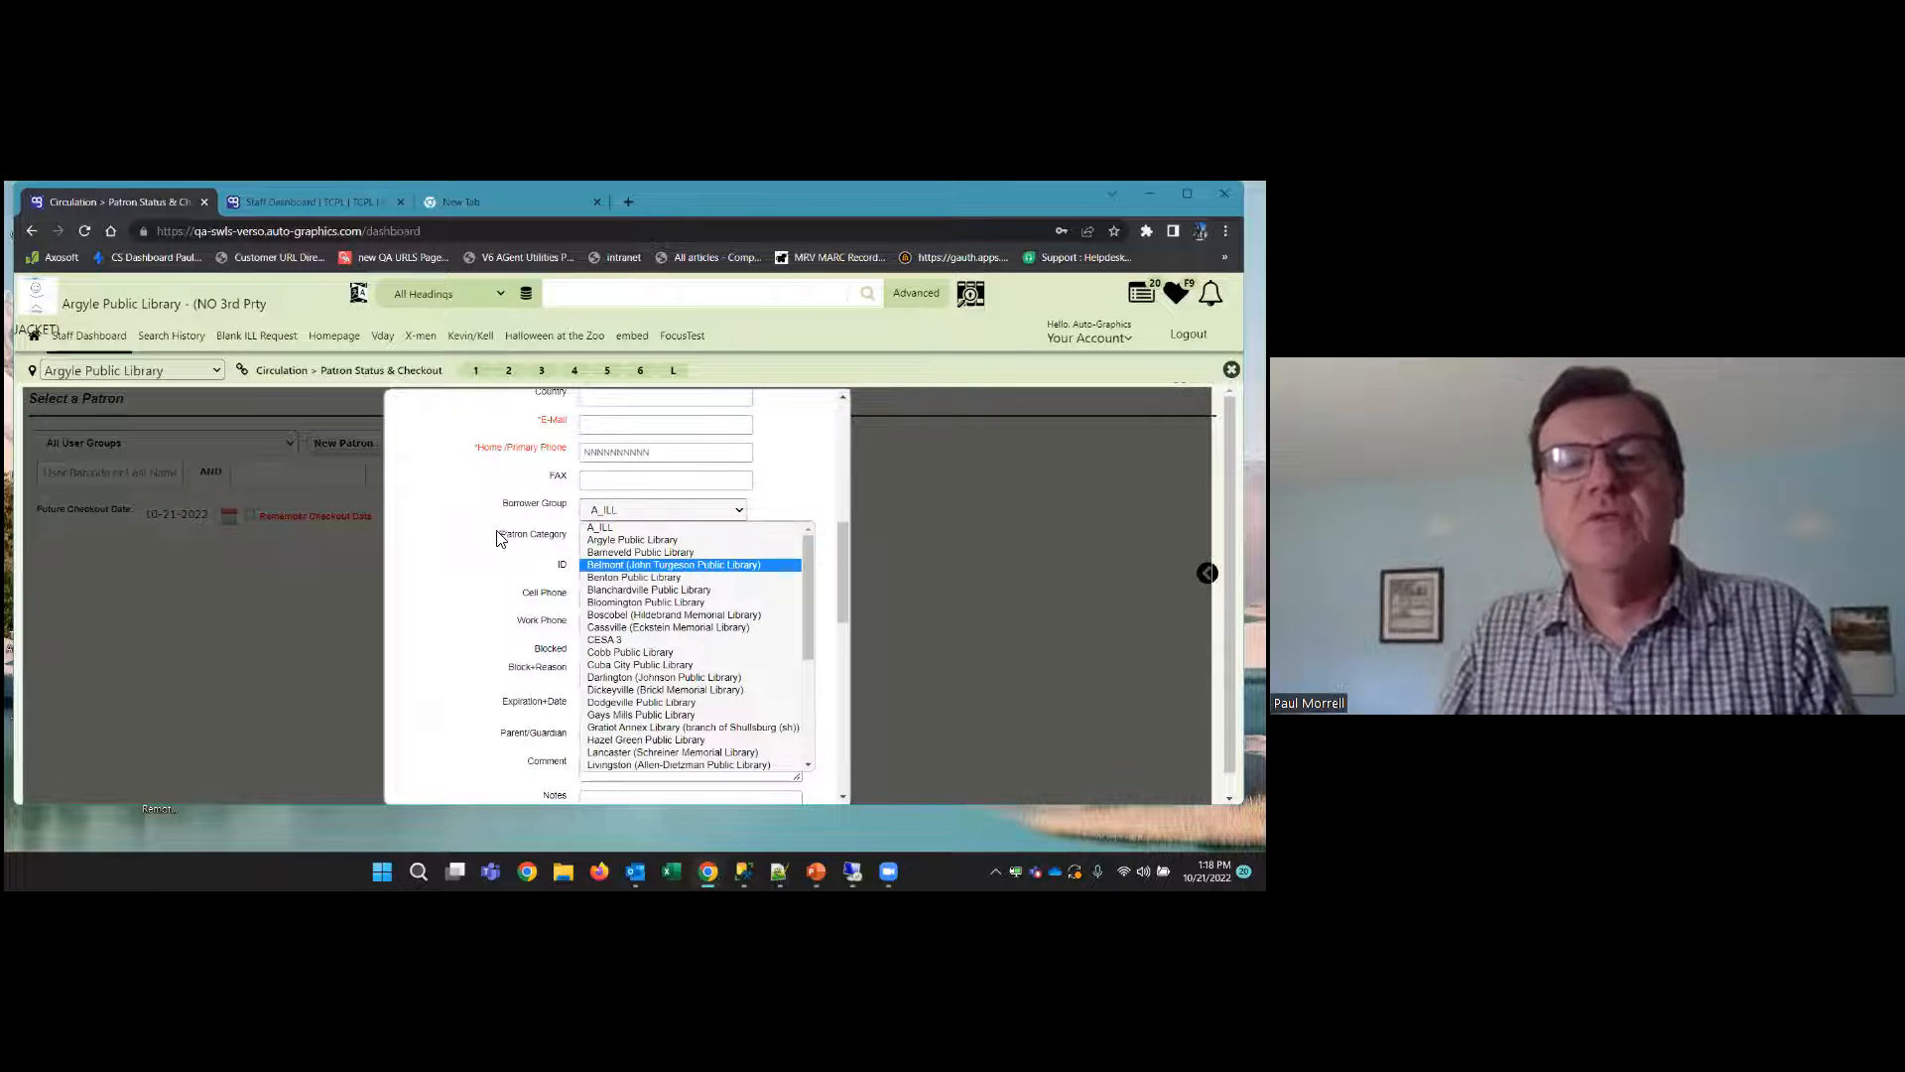
pyautogui.click(638, 539)
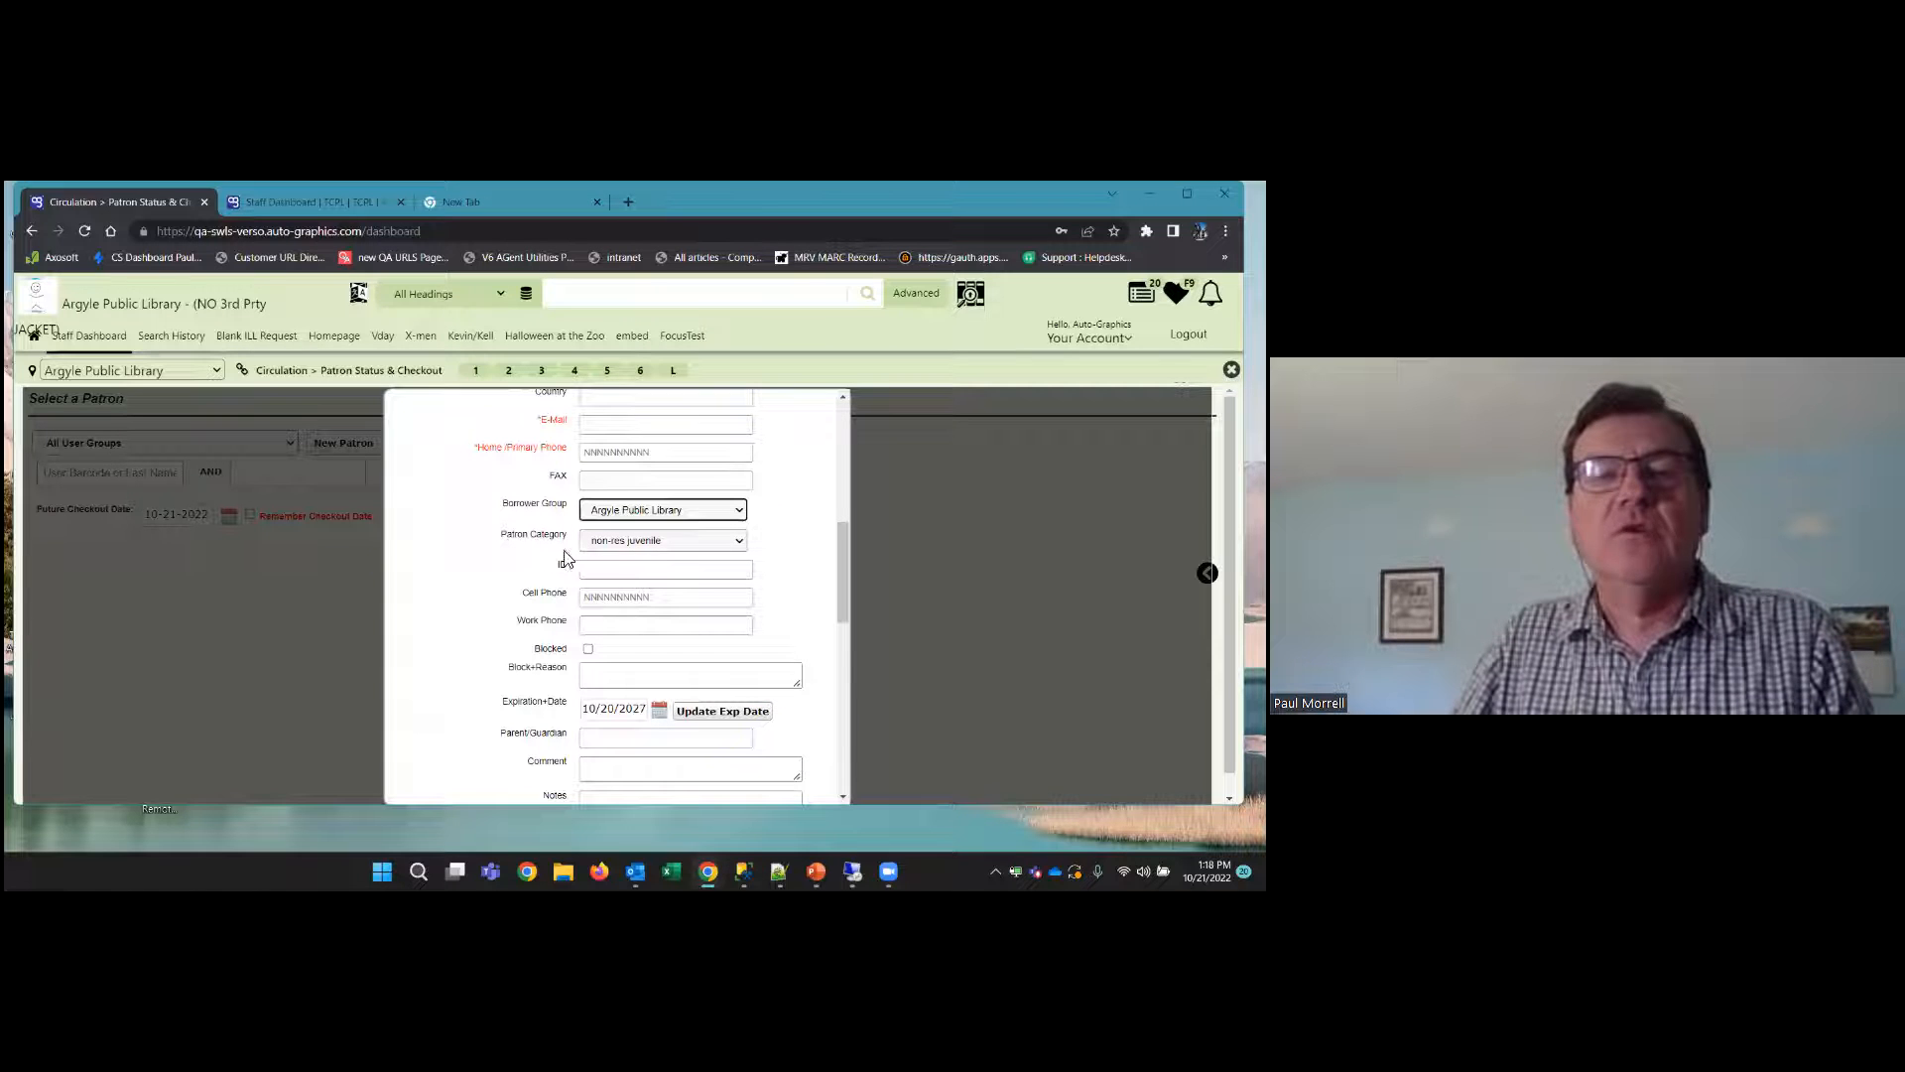
pyautogui.click(673, 541)
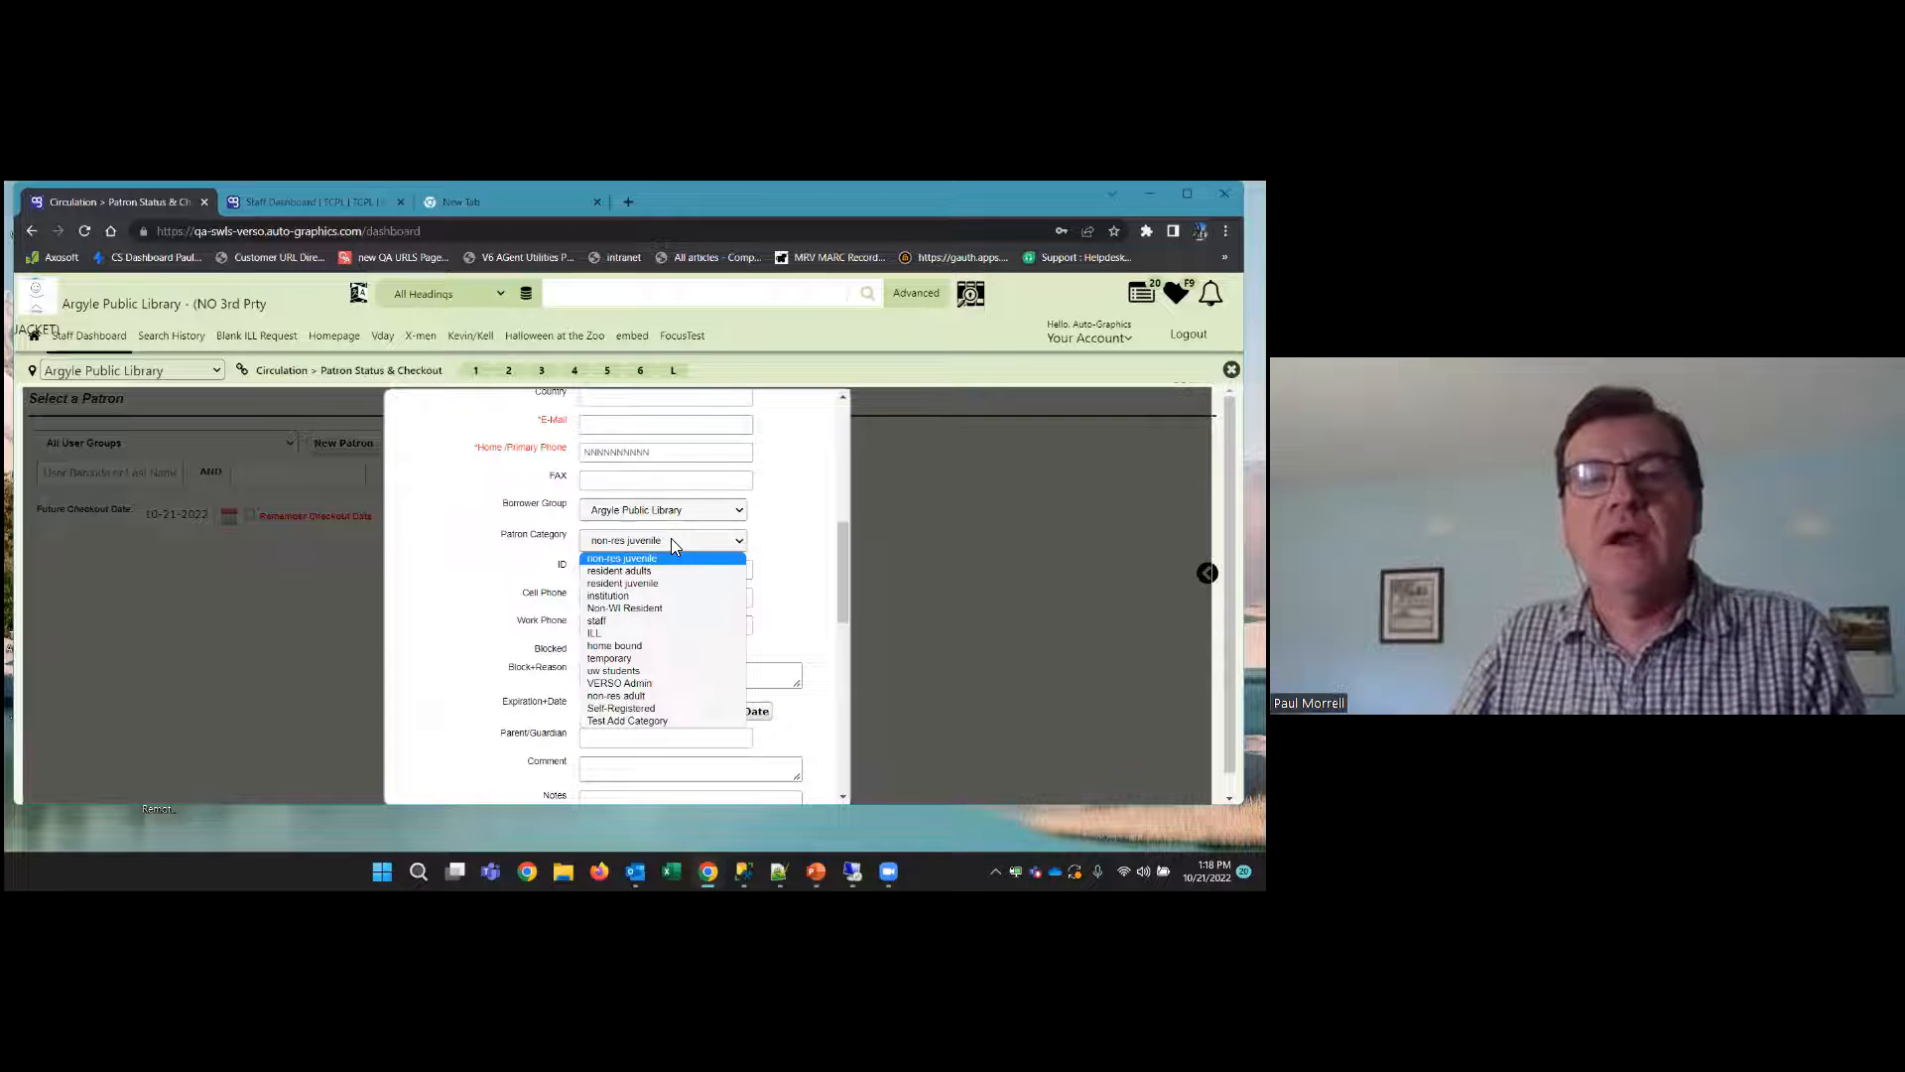
pyautogui.click(700, 621)
# Examine the remaining fields of the new patron form, including expiration date, township code, account status and notification preferences
pyautogui.scroll(-5, 532, 608)
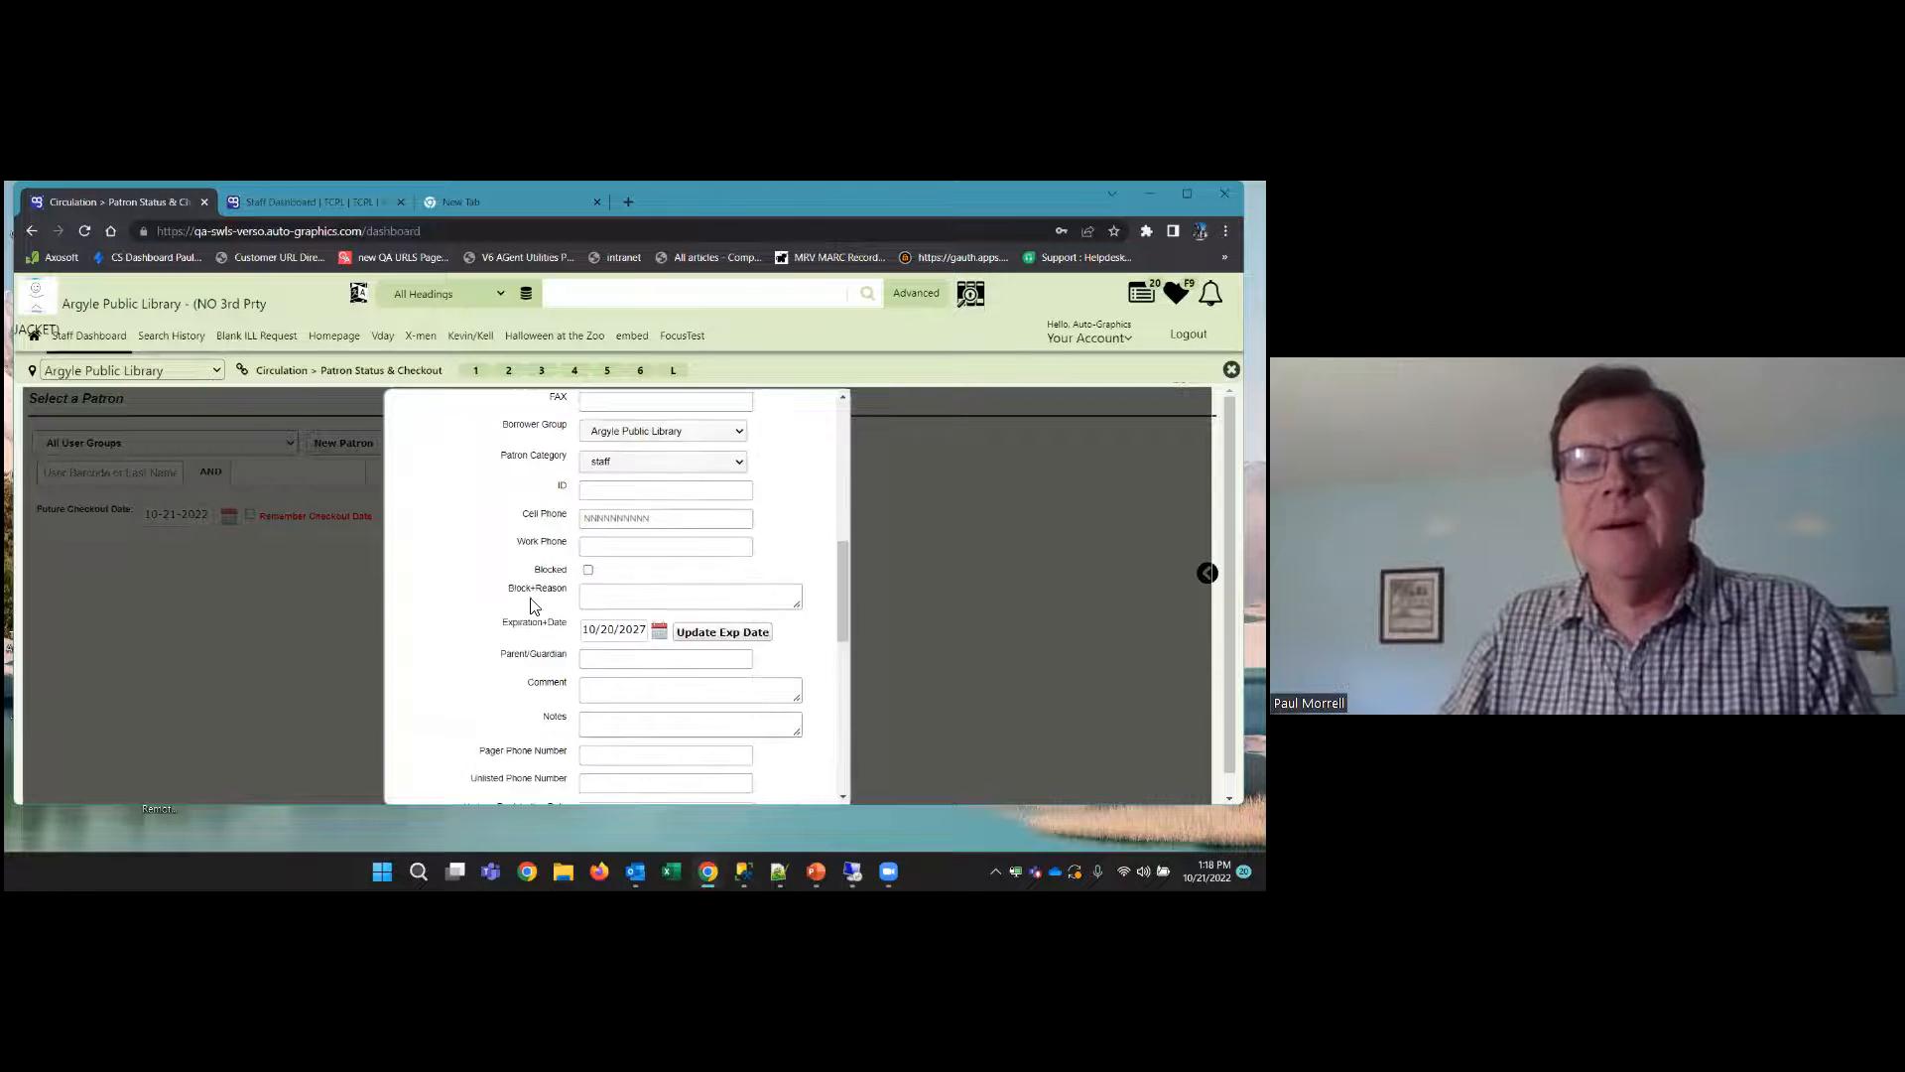
pyautogui.scroll(-3, 795, 727)
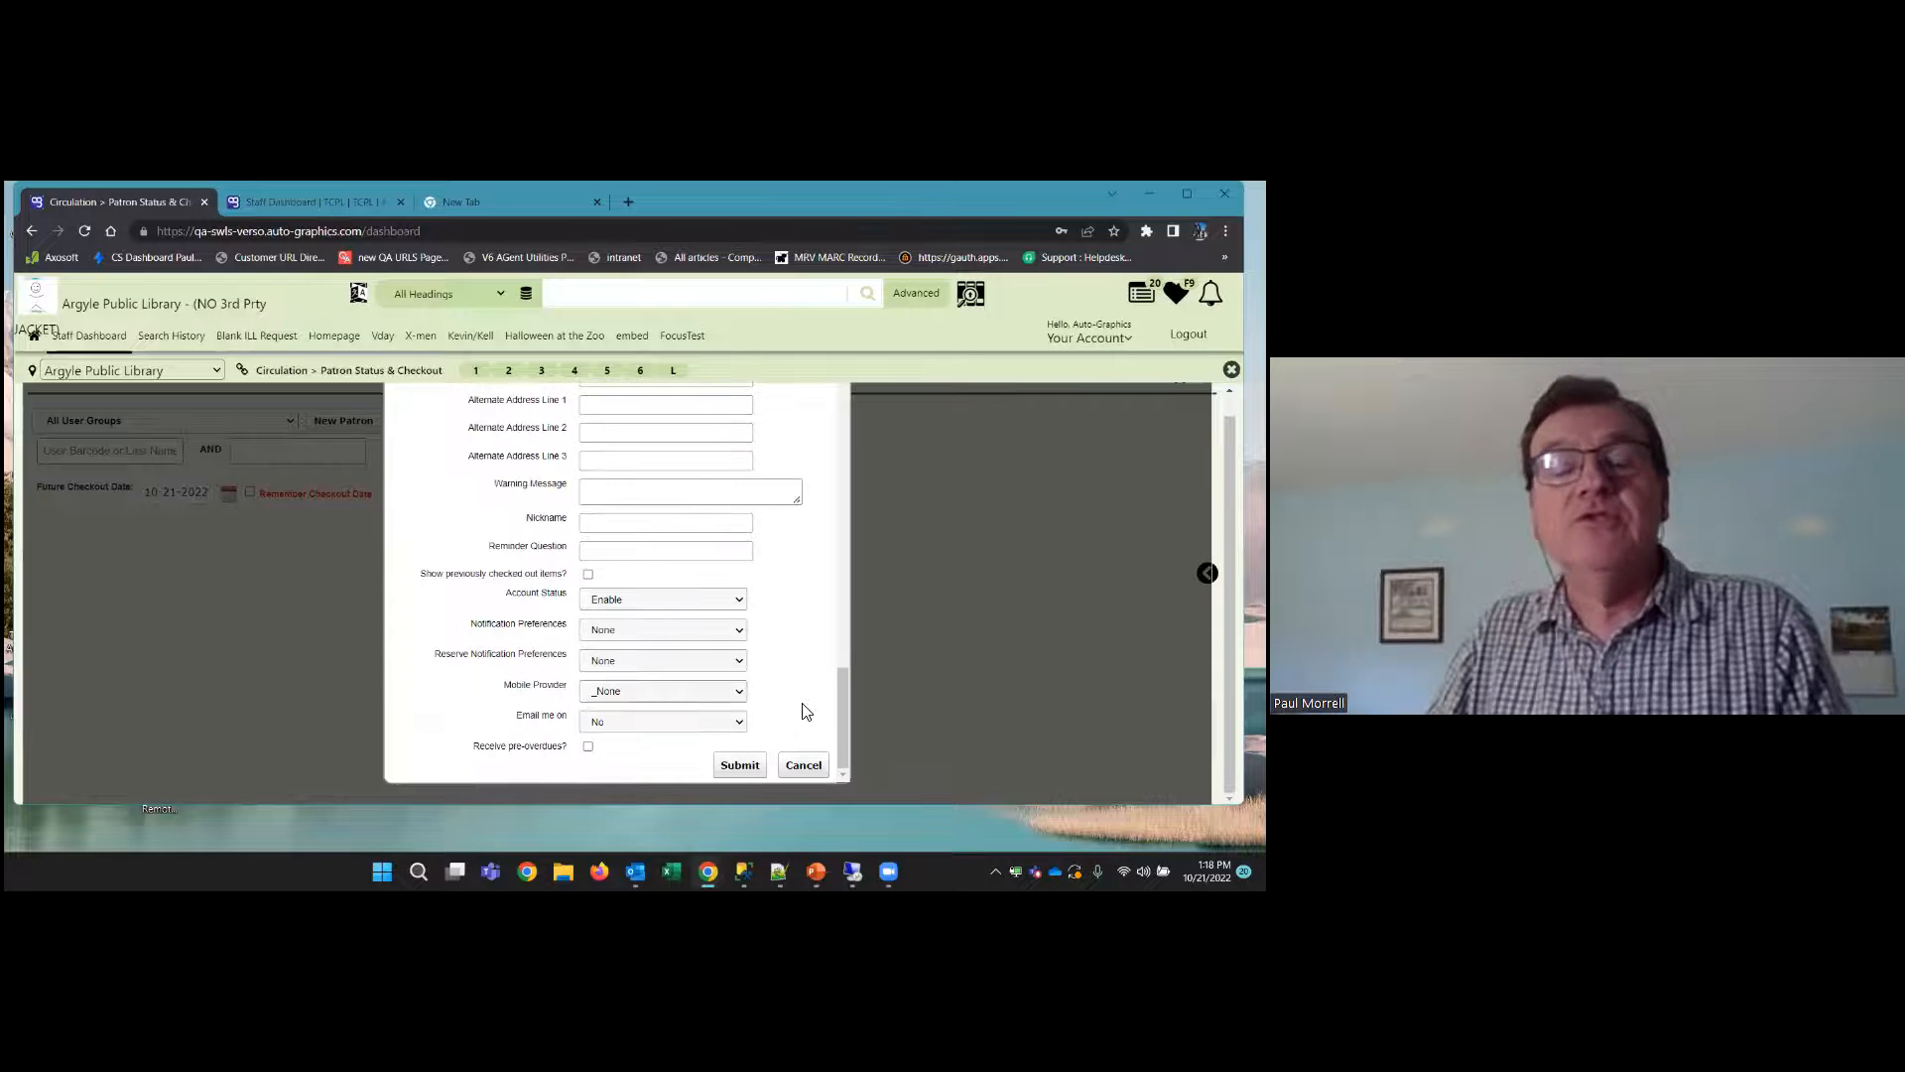
pyautogui.scroll(5, 498, 493)
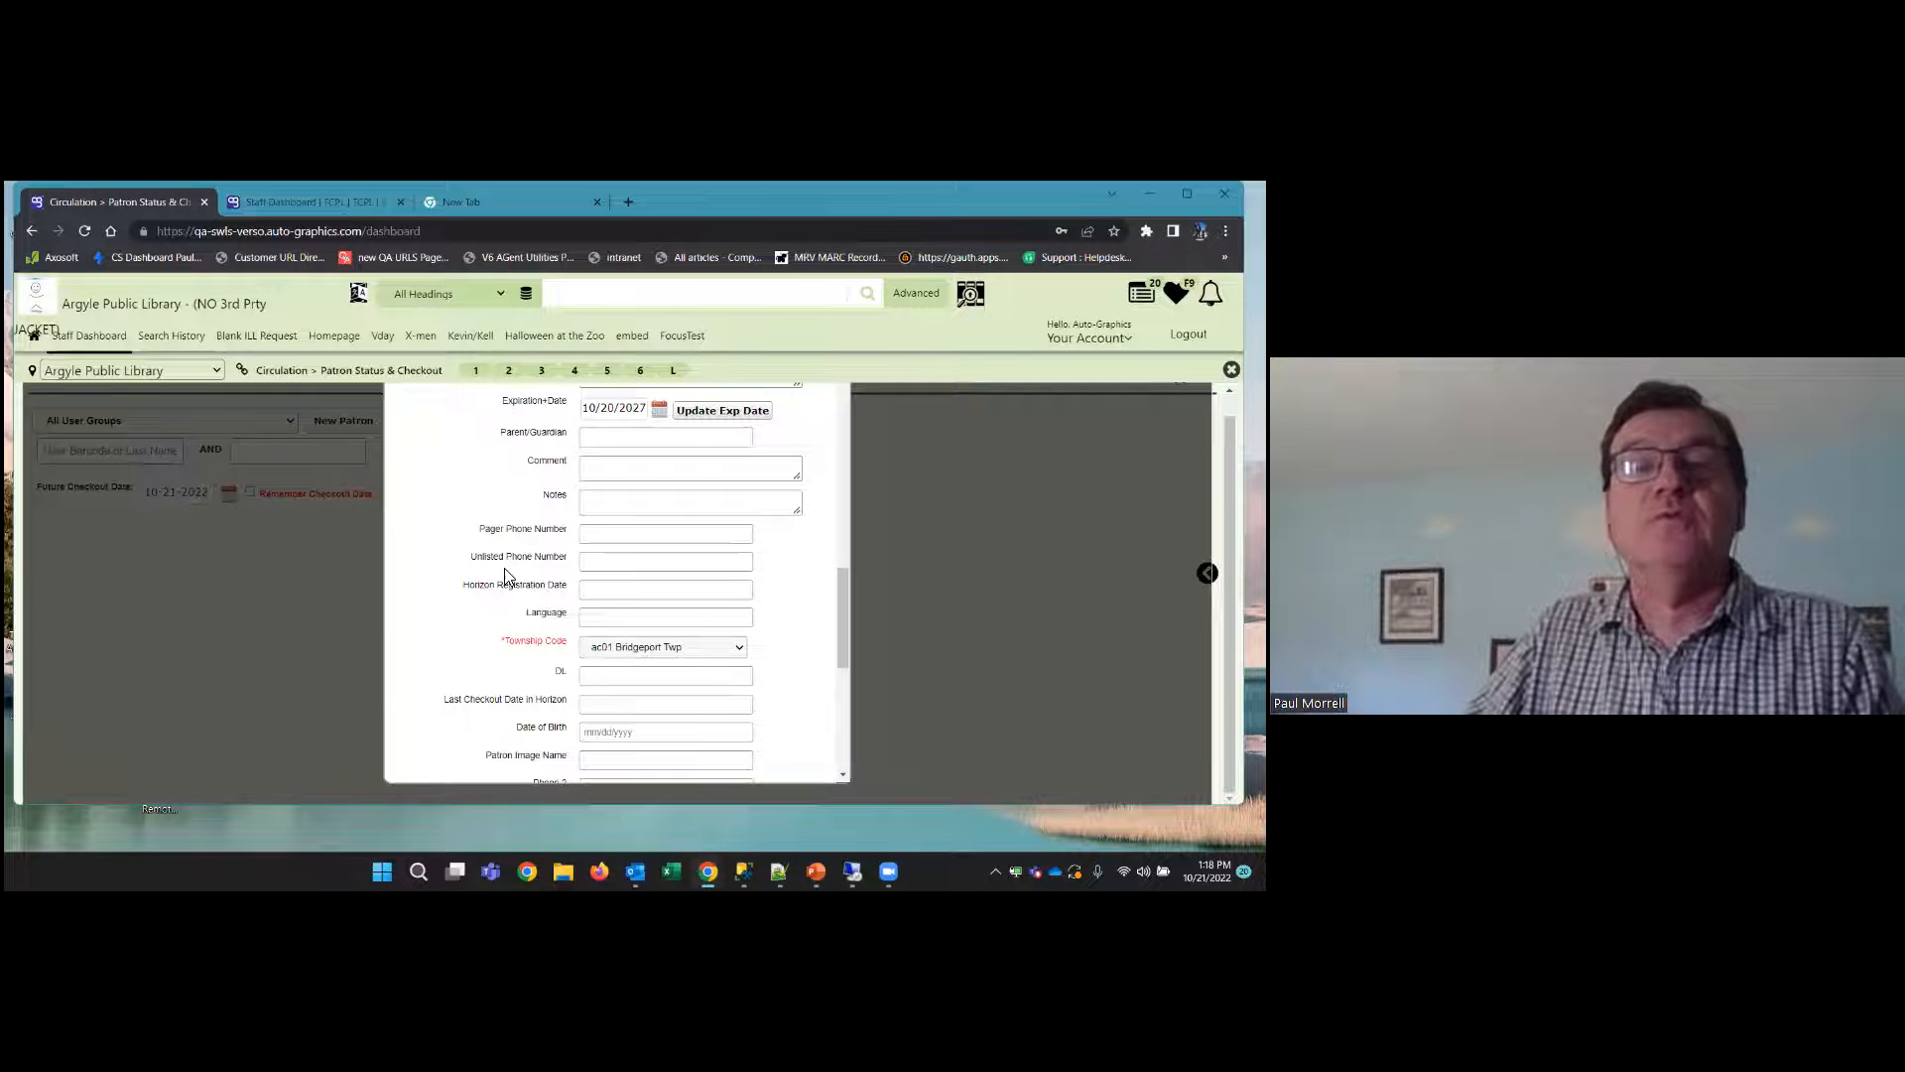
pyautogui.scroll(2, 505, 572)
pyautogui.scroll(-4, 505, 573)
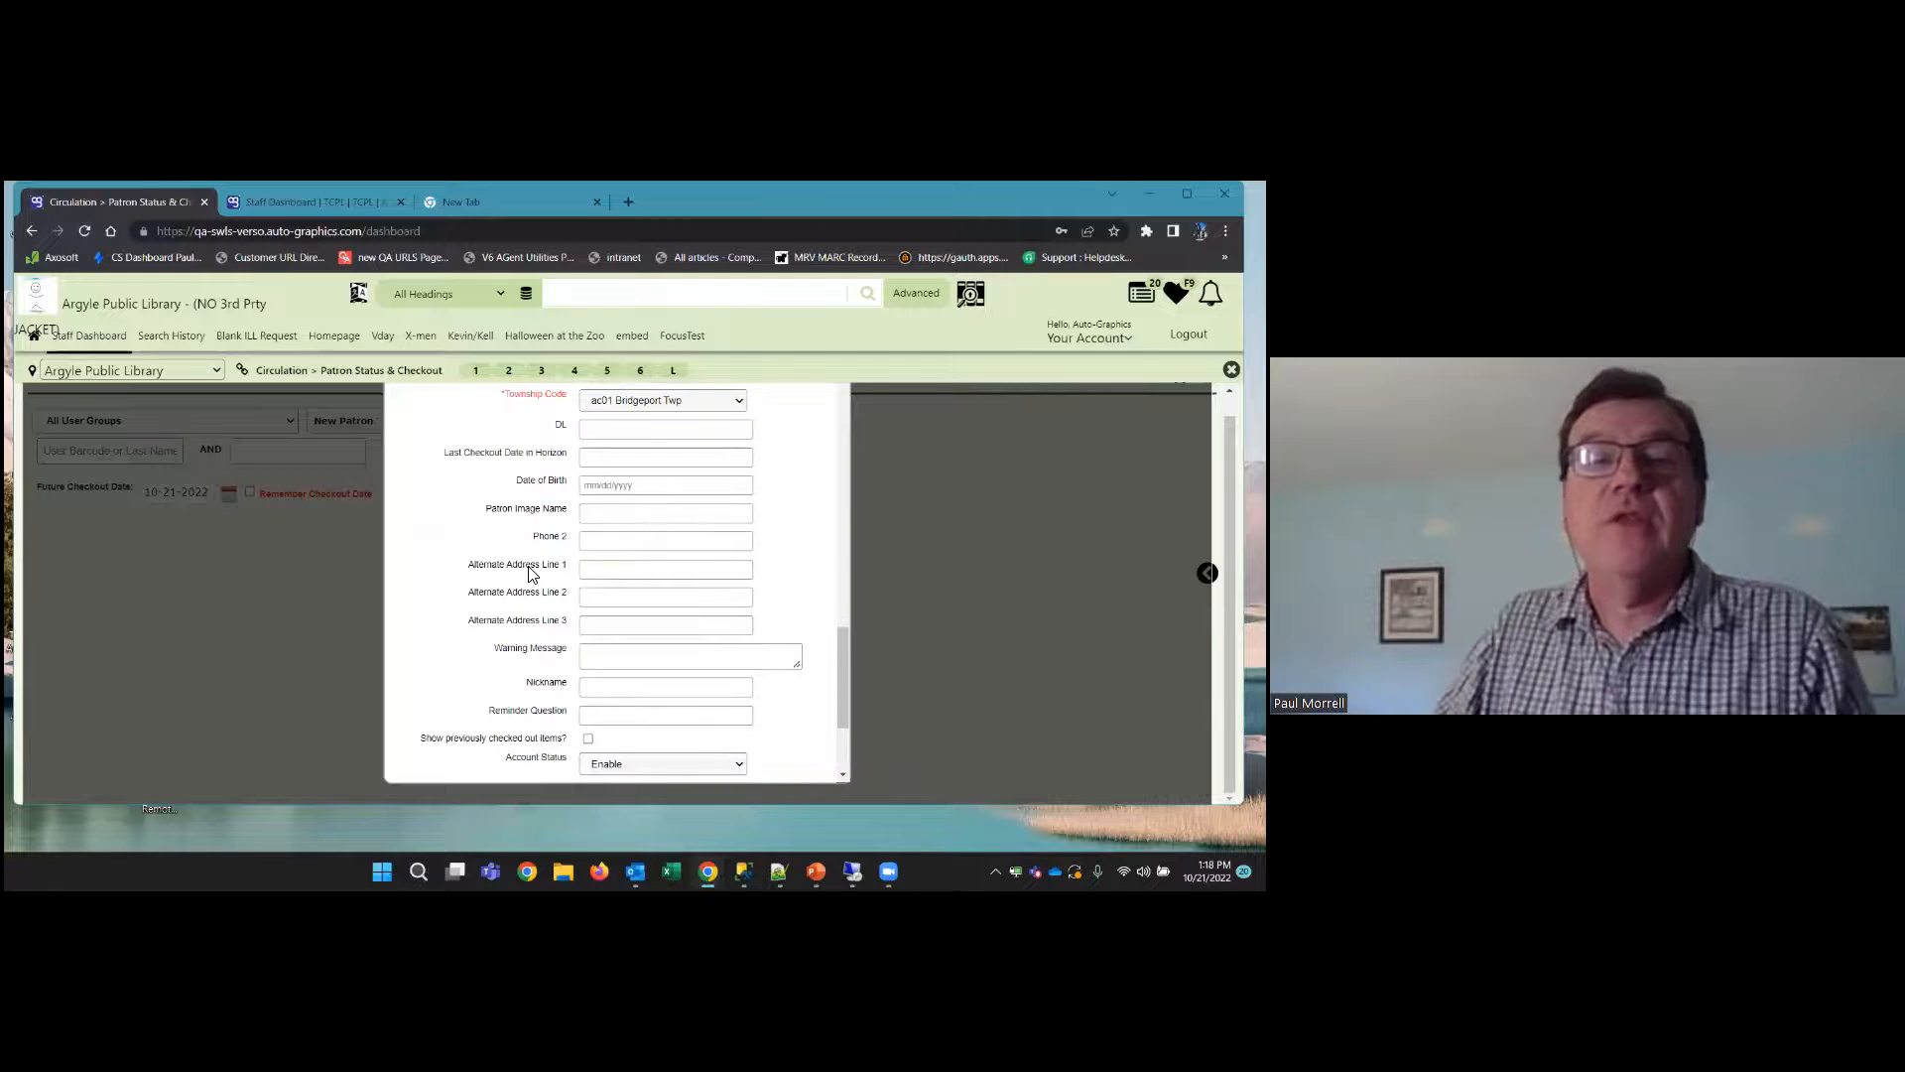
pyautogui.scroll(-2, 560, 487)
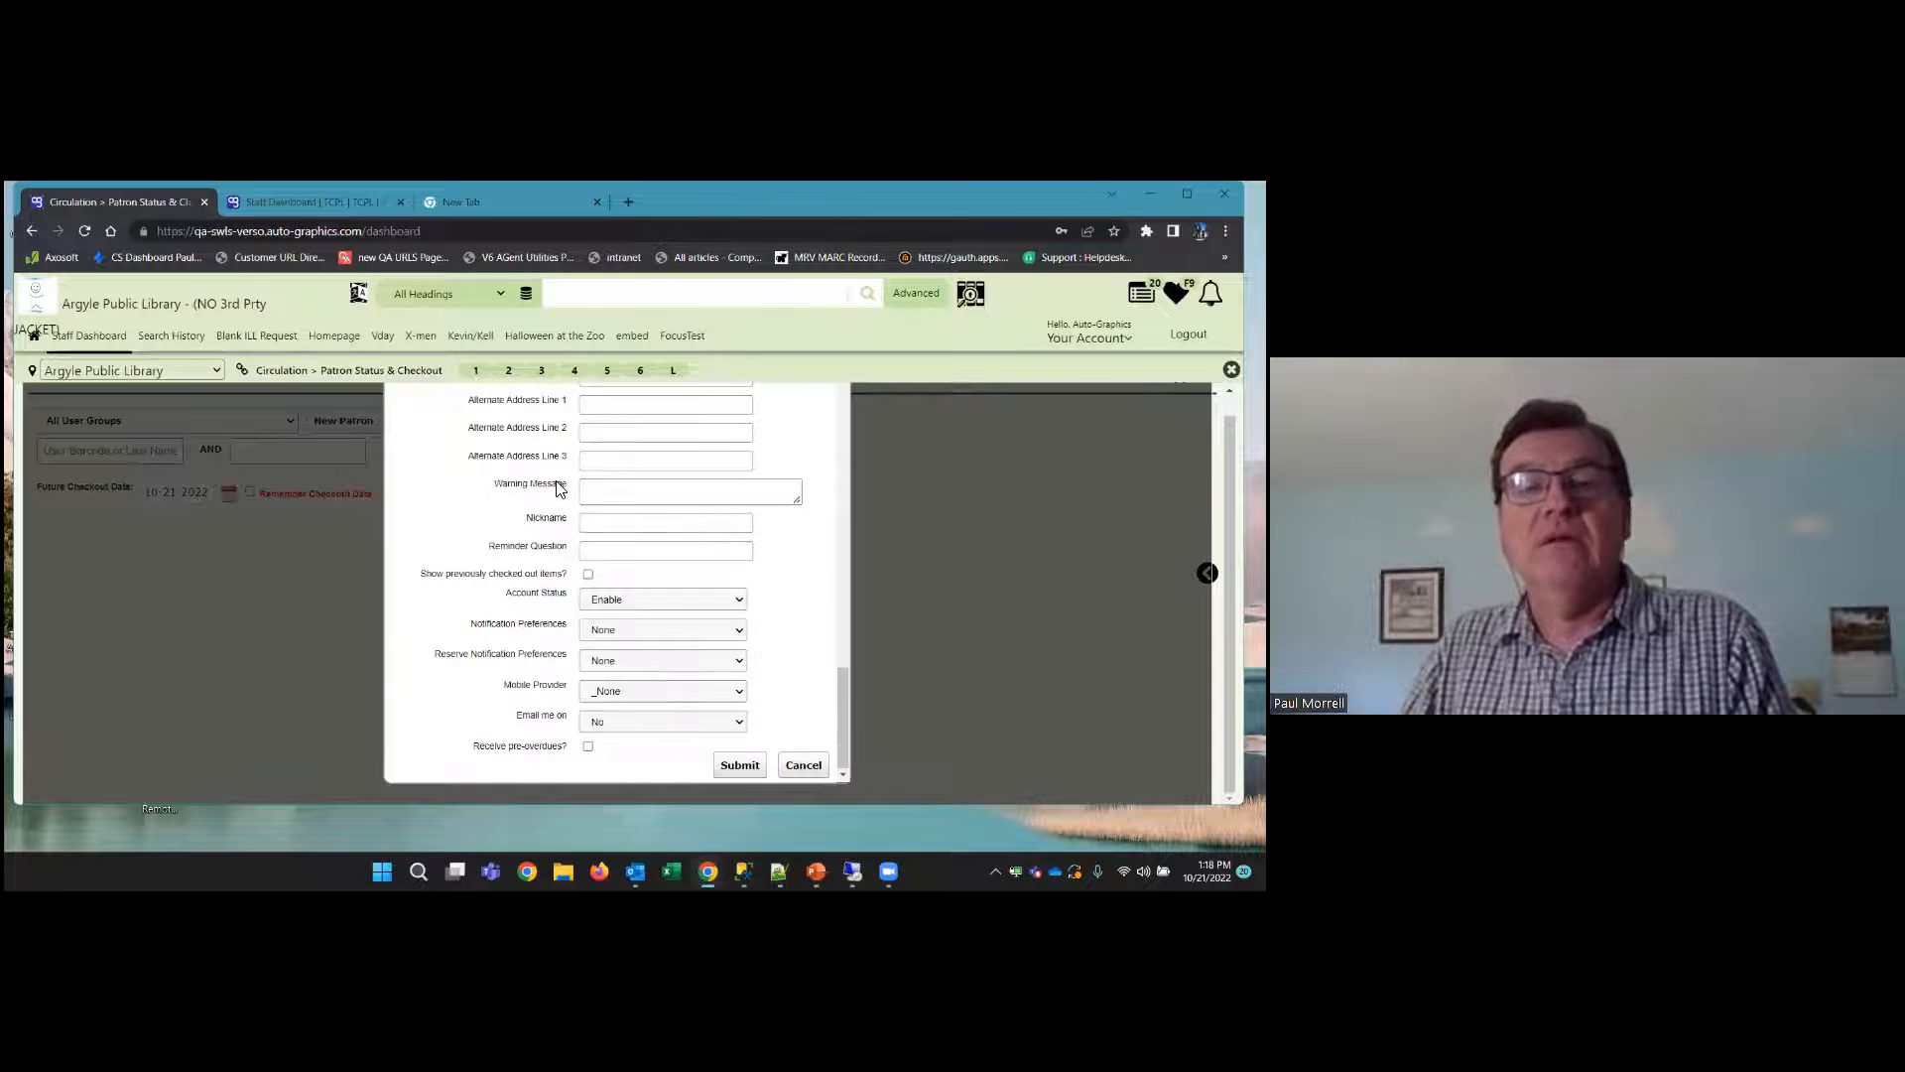
pyautogui.scroll(5, 560, 488)
pyautogui.scroll(2, 561, 489)
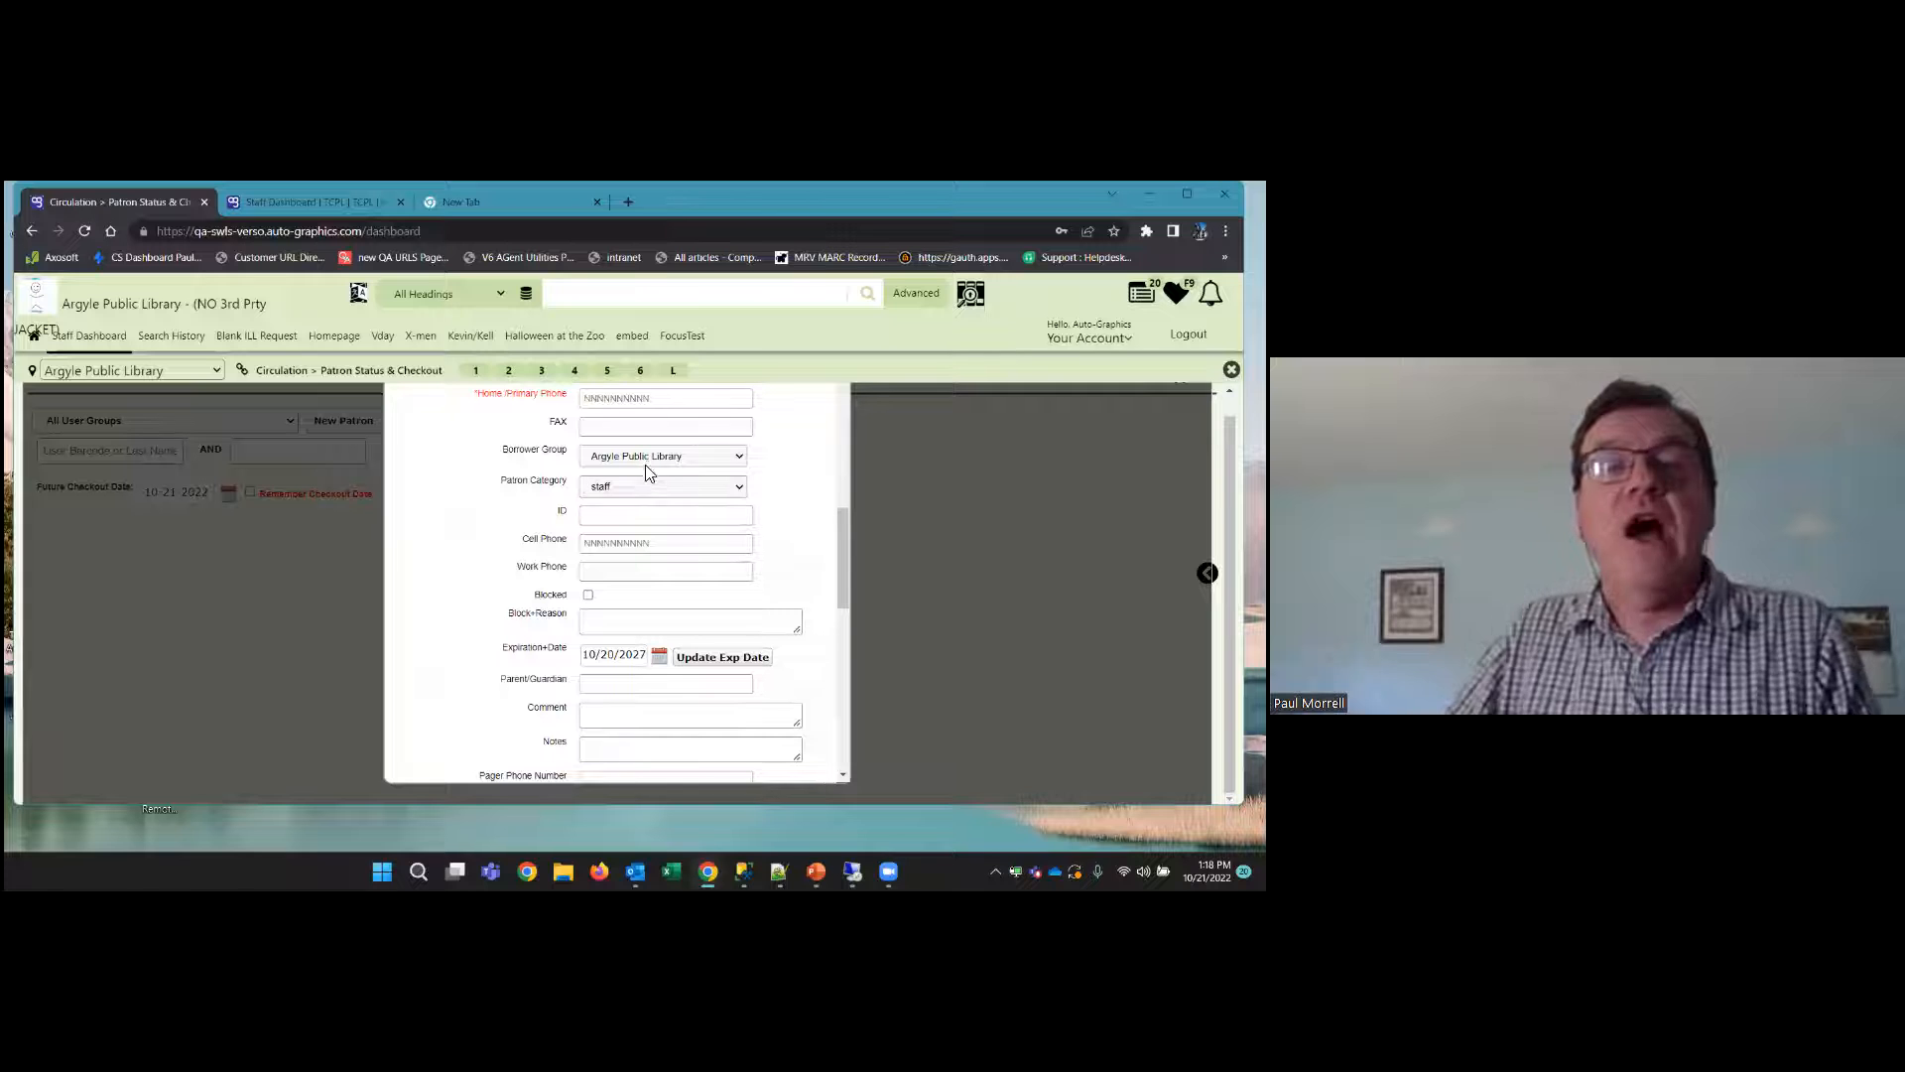
pyautogui.scroll(-4, 635, 491)
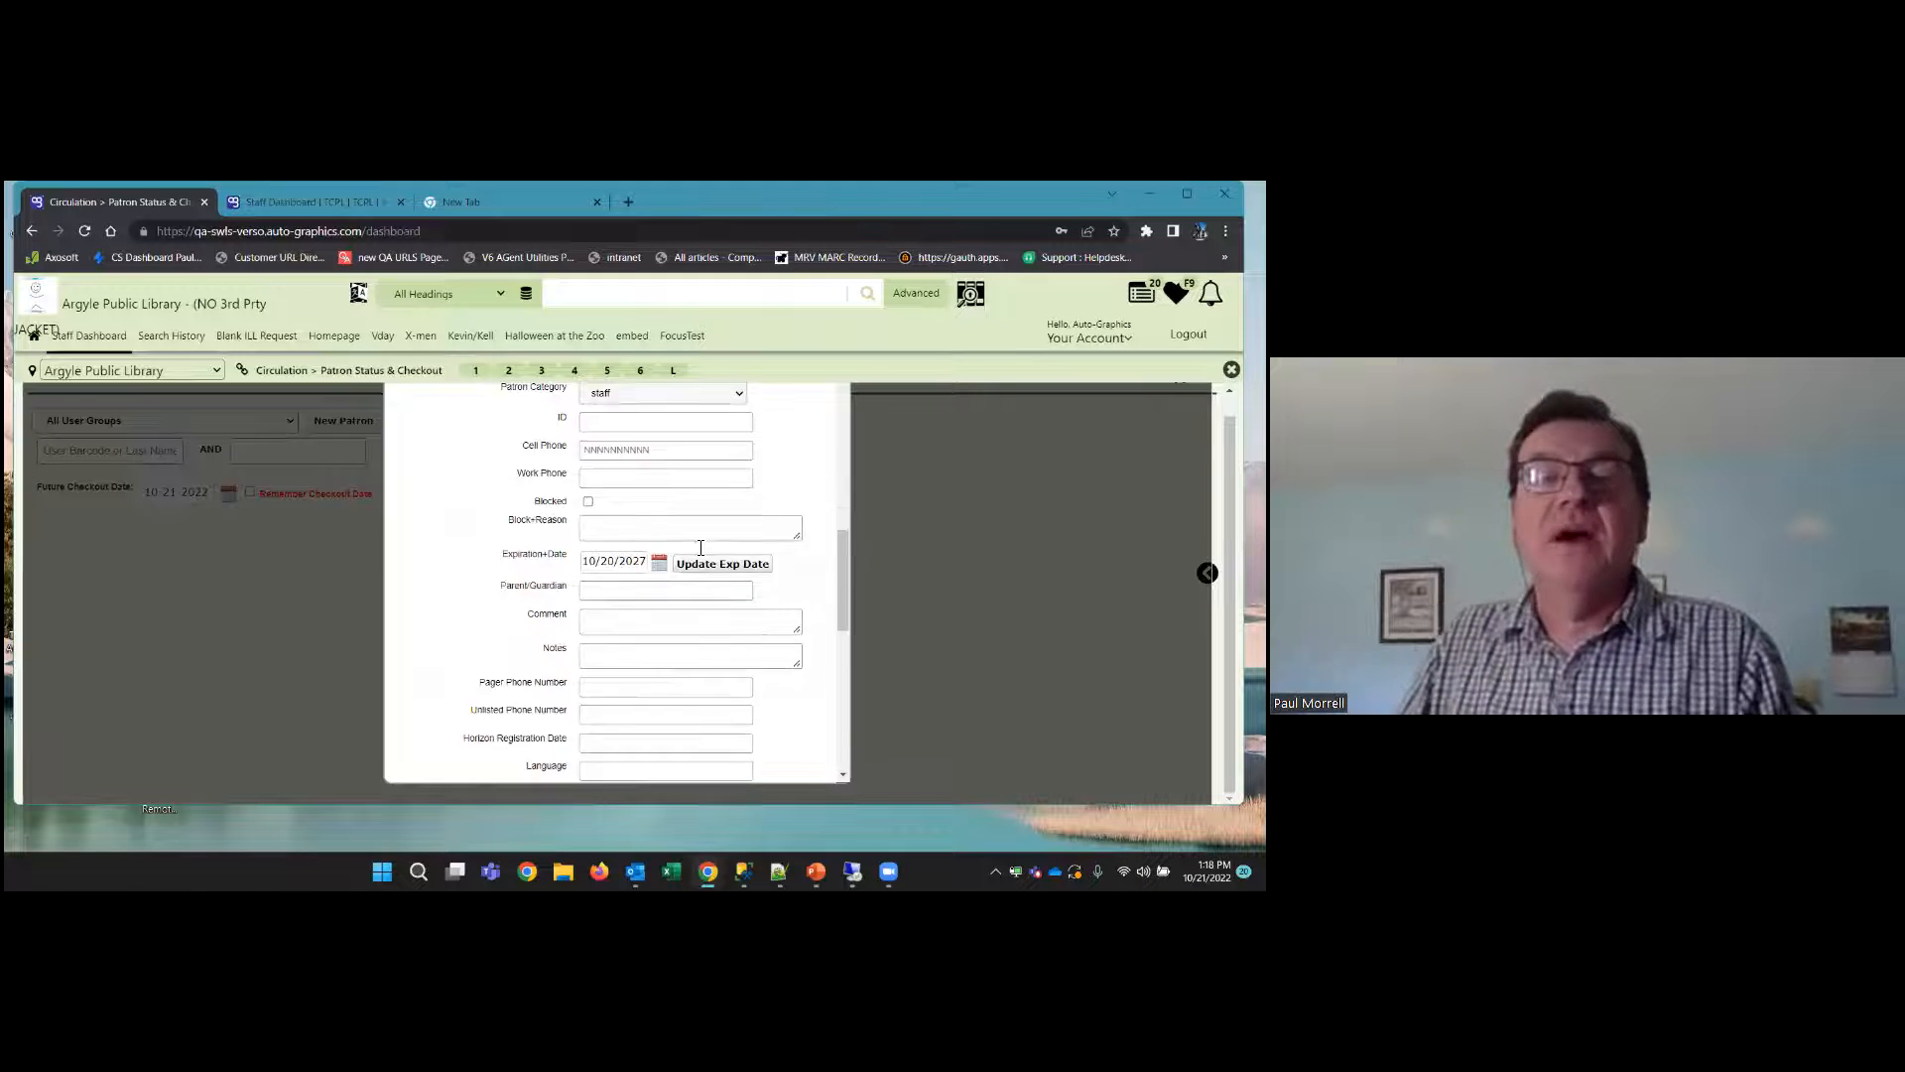
# Try to submit the new patron form and set its required township code to ag40 Dickeyville
pyautogui.click(738, 766)
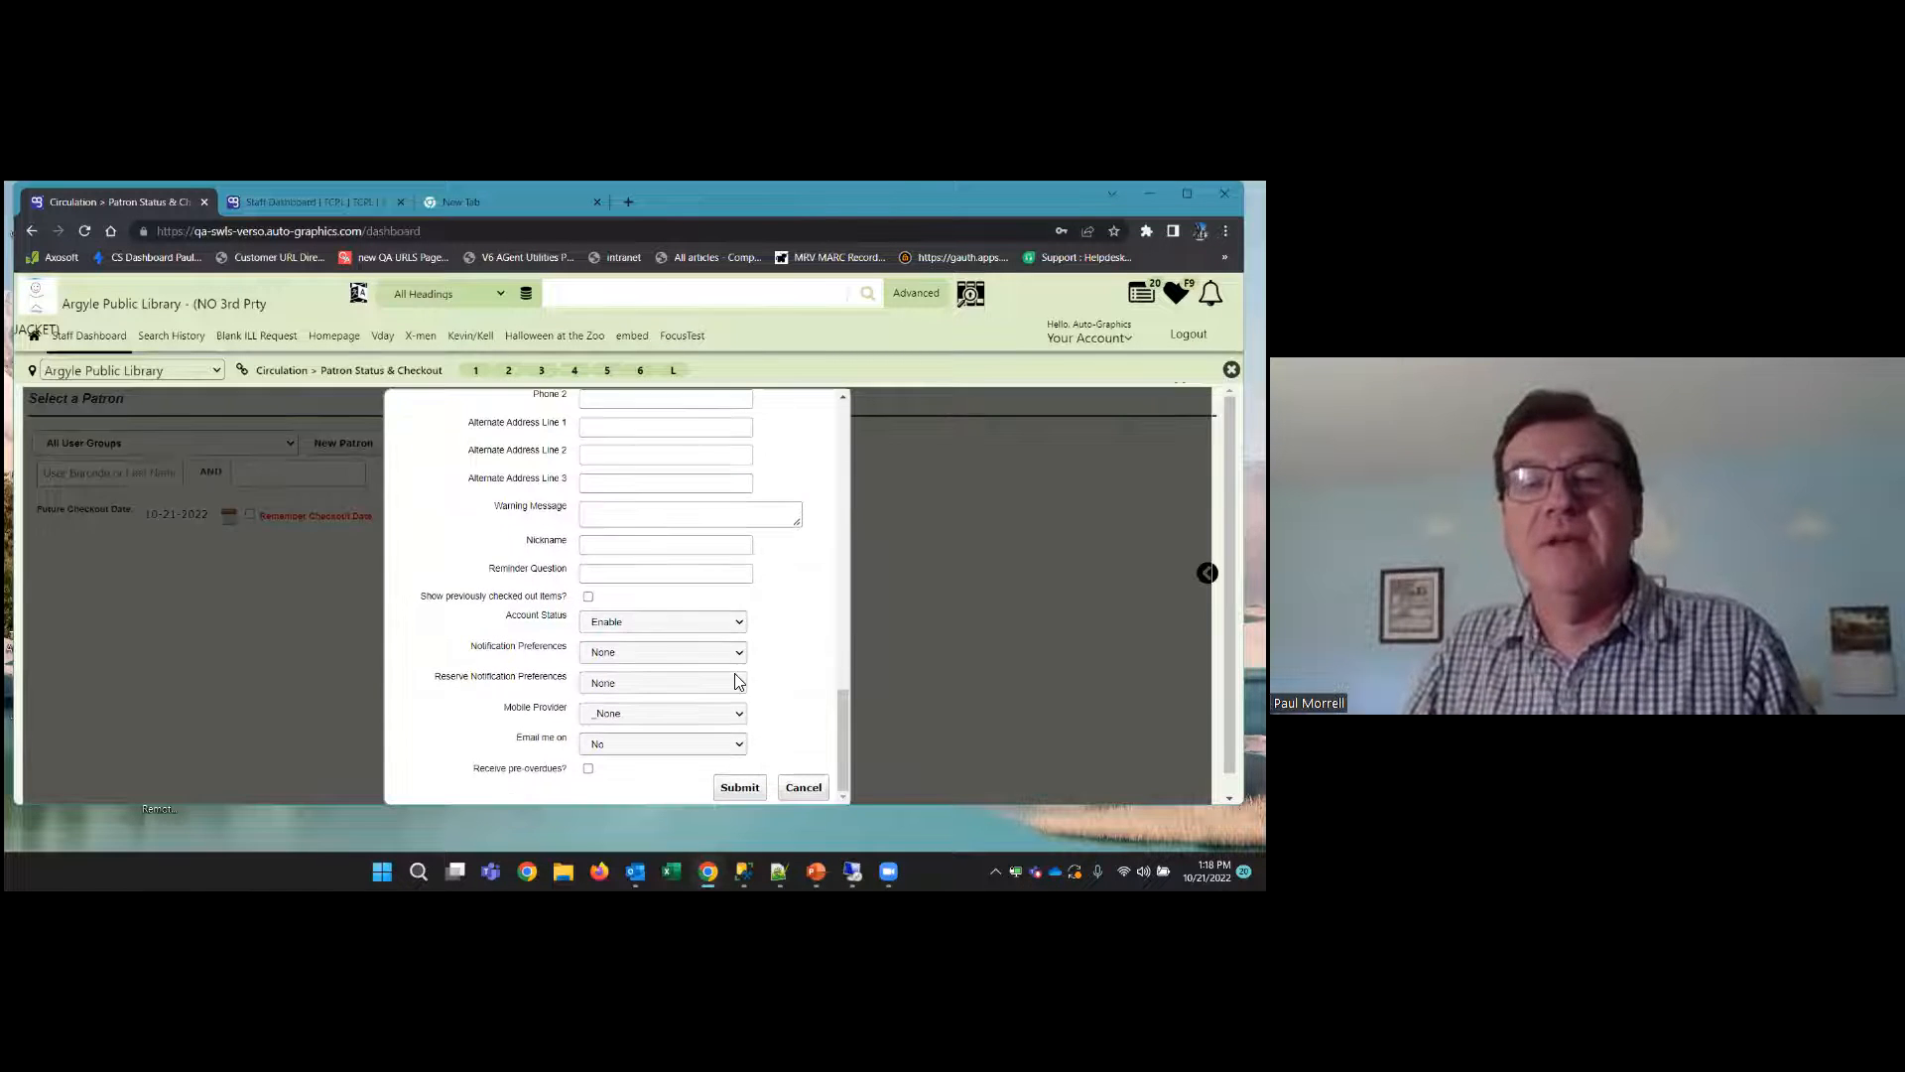
pyautogui.click(623, 470)
pyautogui.scroll(2, 508, 576)
pyautogui.scroll(1, 509, 576)
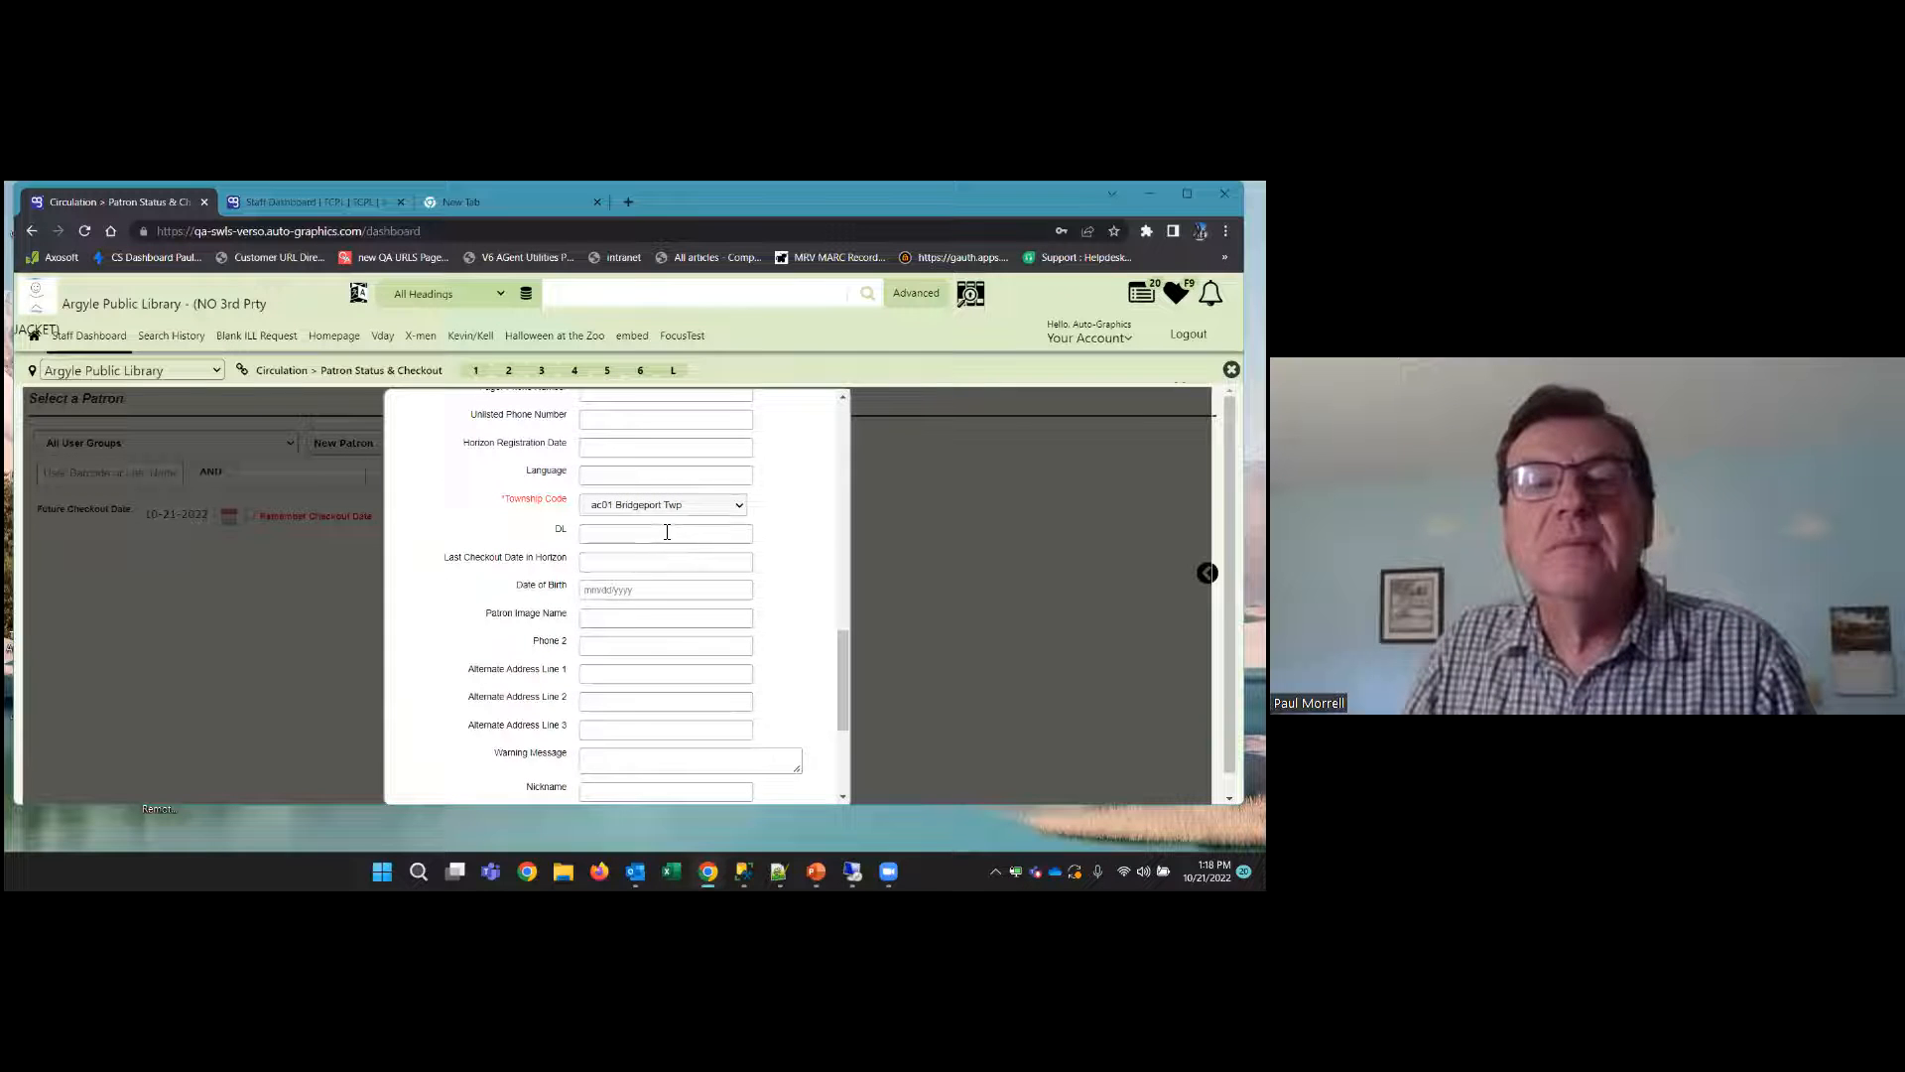
pyautogui.click(693, 507)
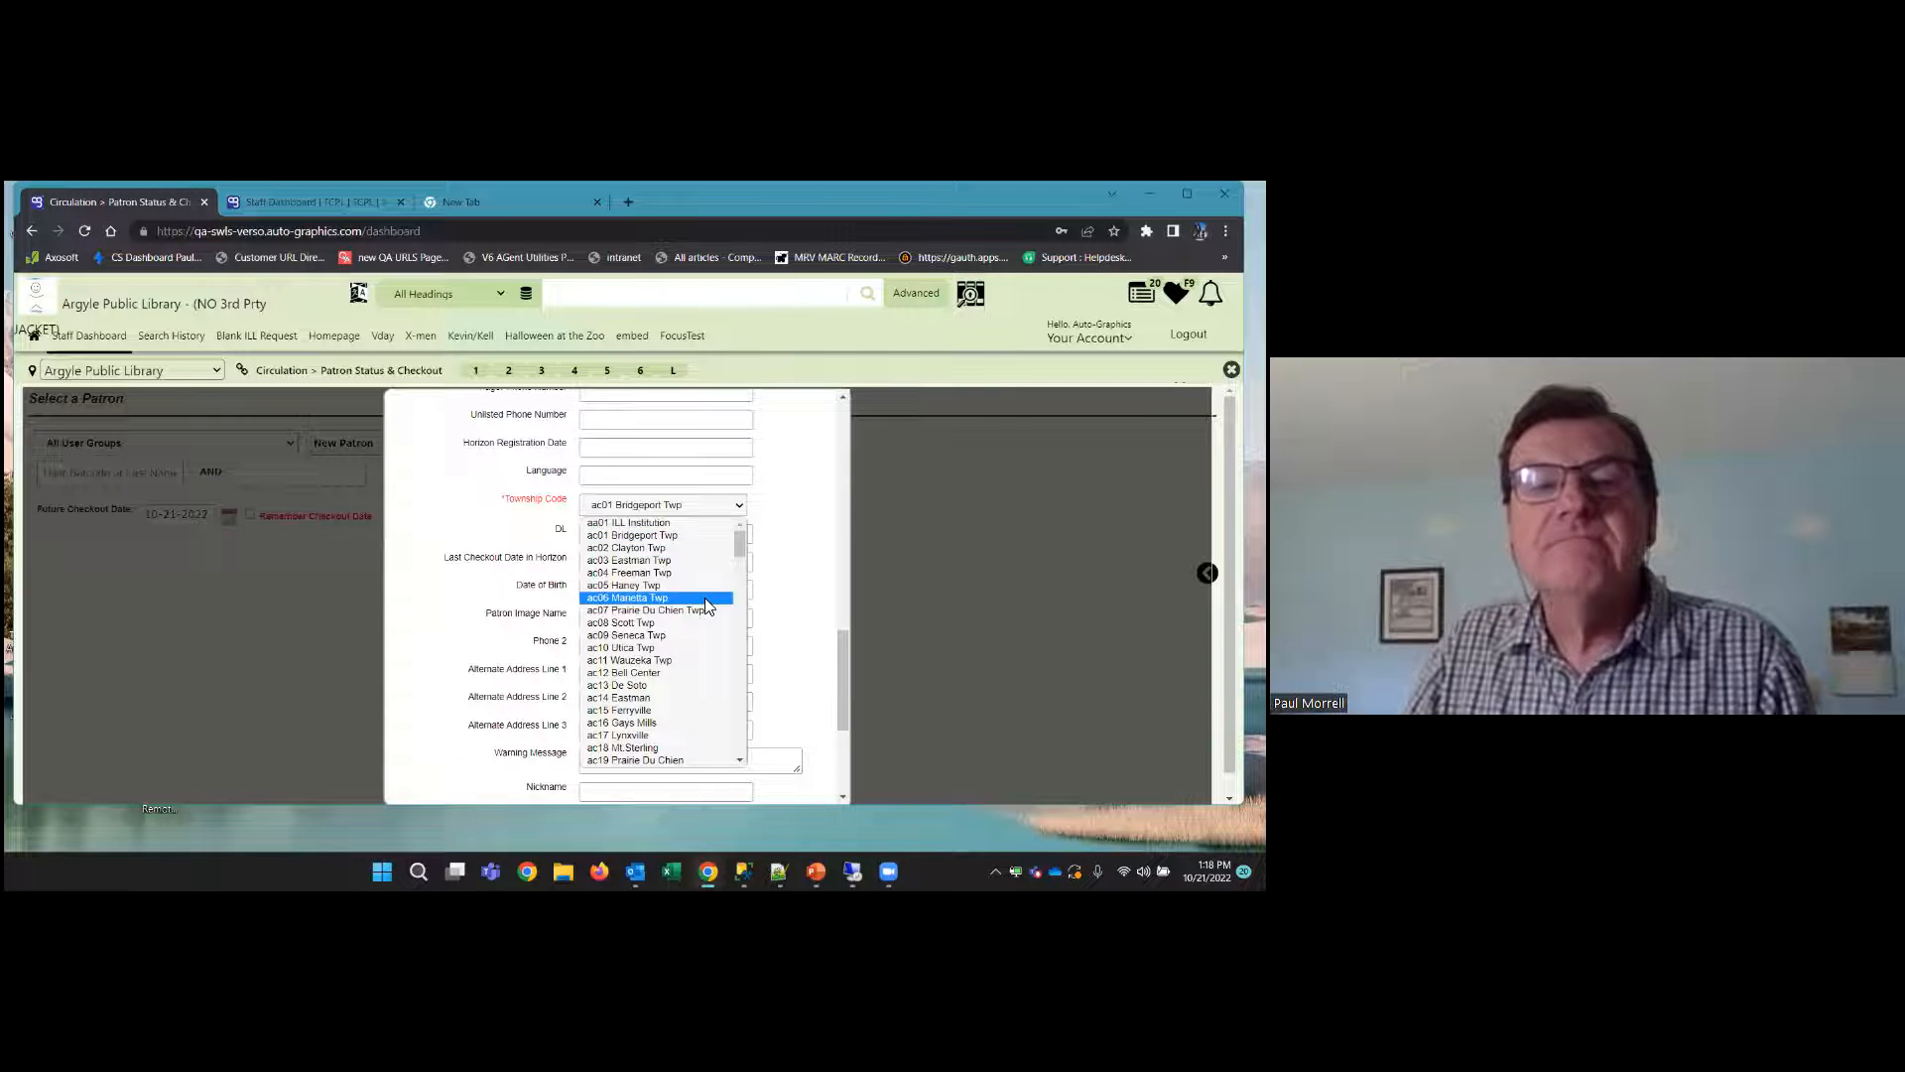
pyautogui.scroll(-8, 706, 616)
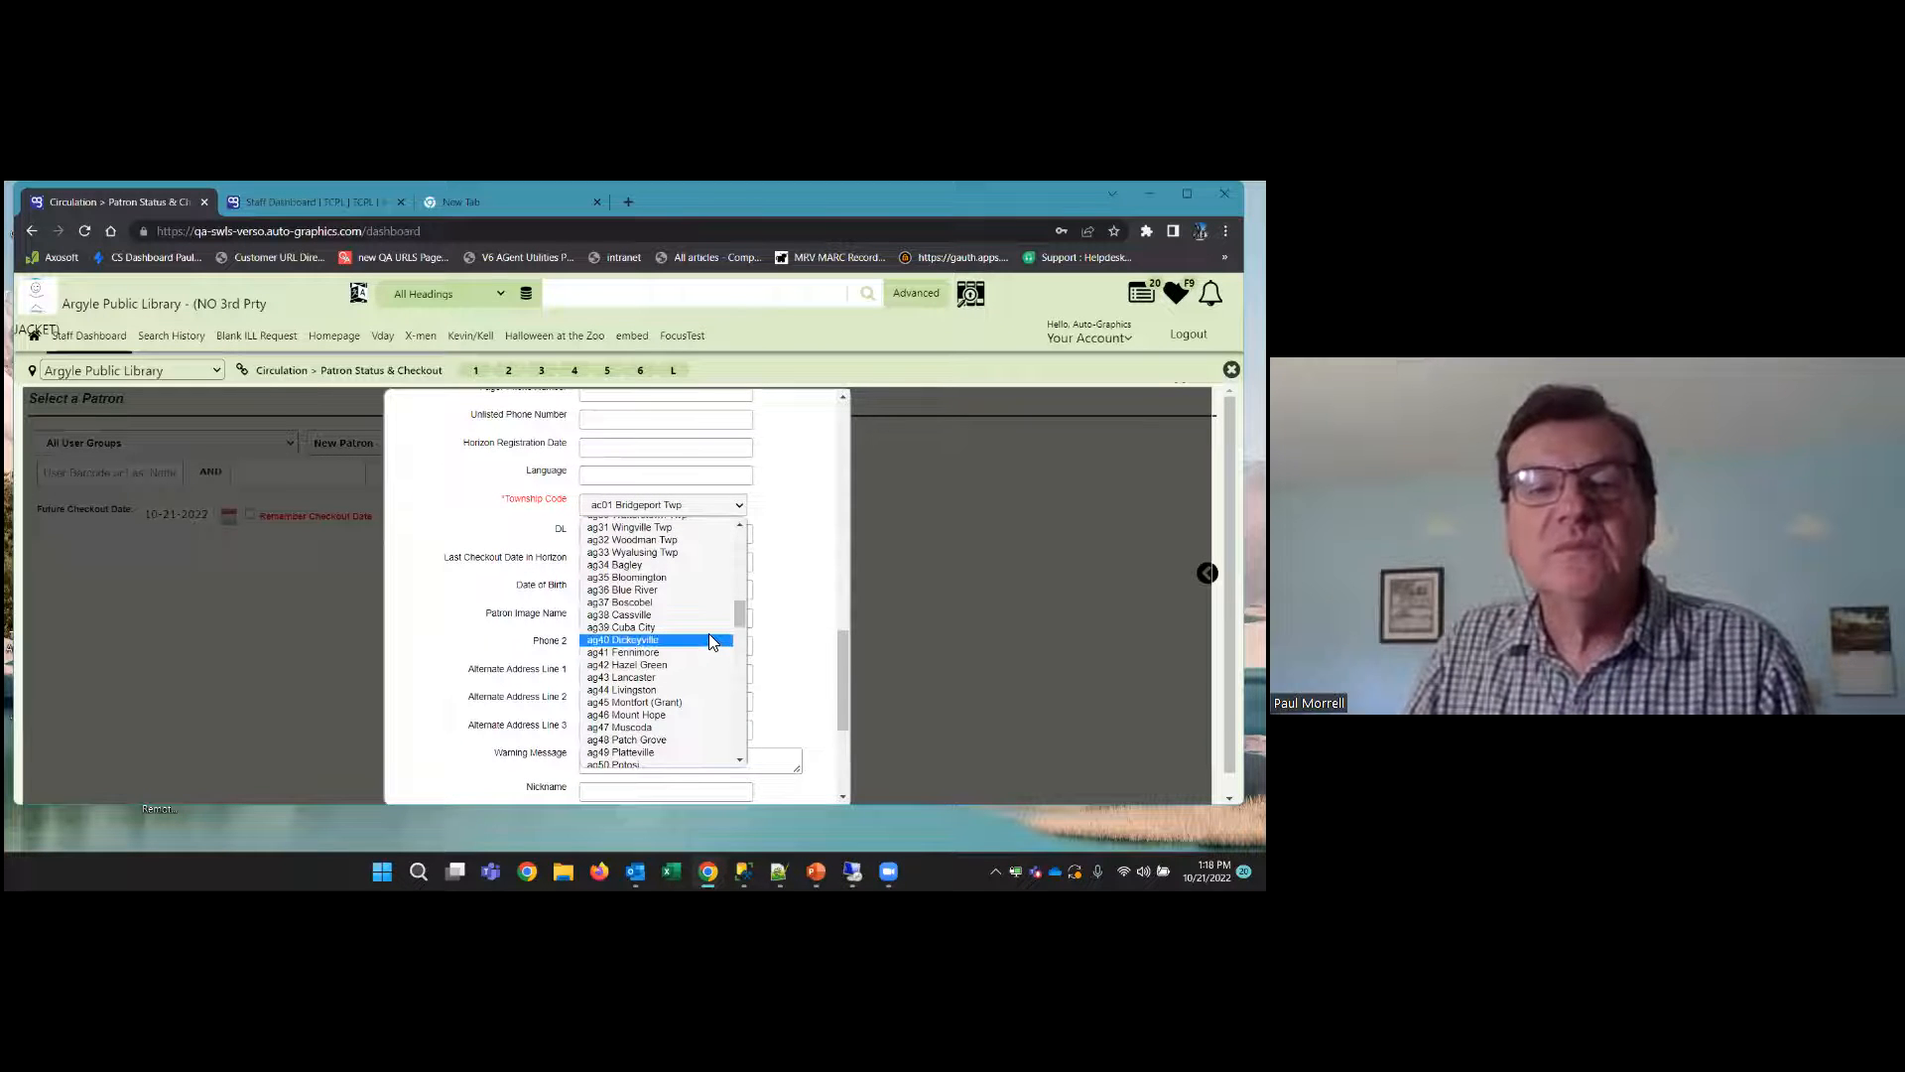
pyautogui.click(709, 633)
# Fill in the new patron's required e-mail address with a placeholder address
pyautogui.scroll(3, 573, 554)
pyautogui.scroll(5, 570, 640)
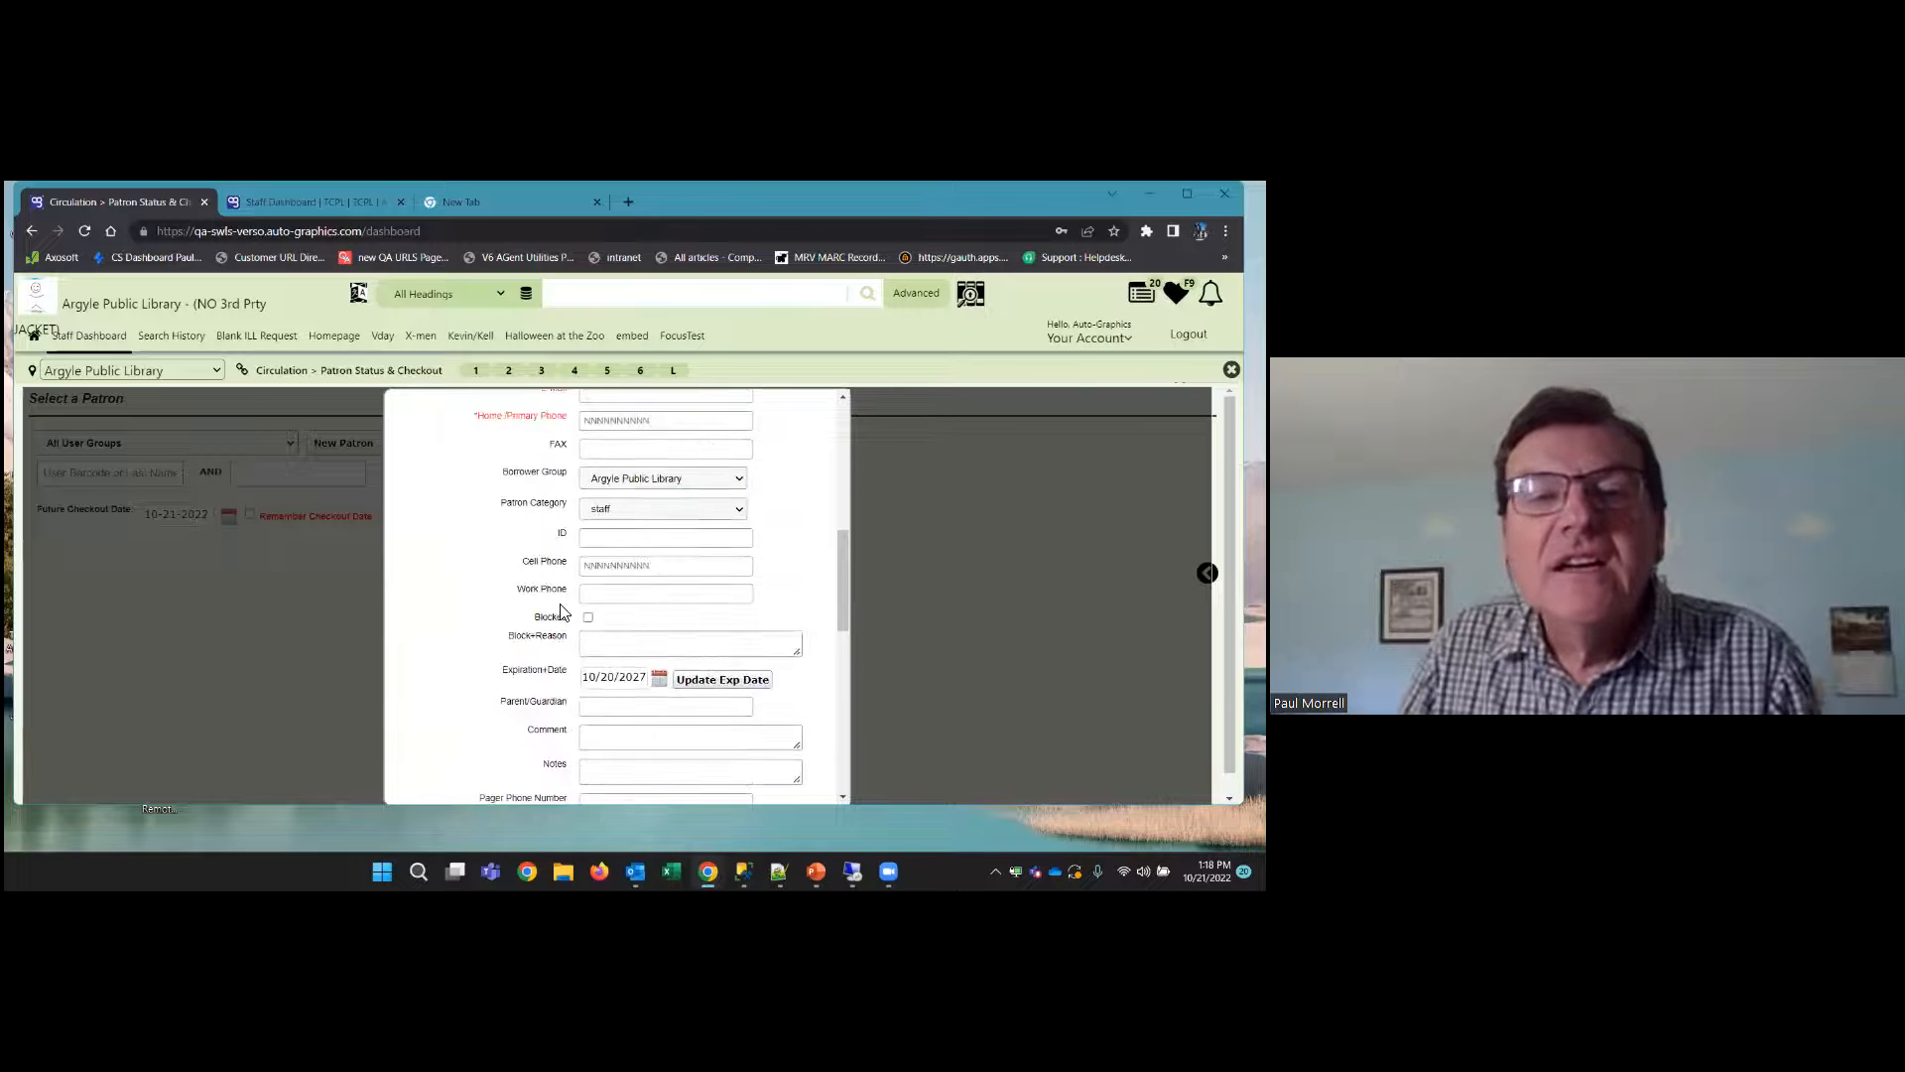
pyautogui.click(675, 476)
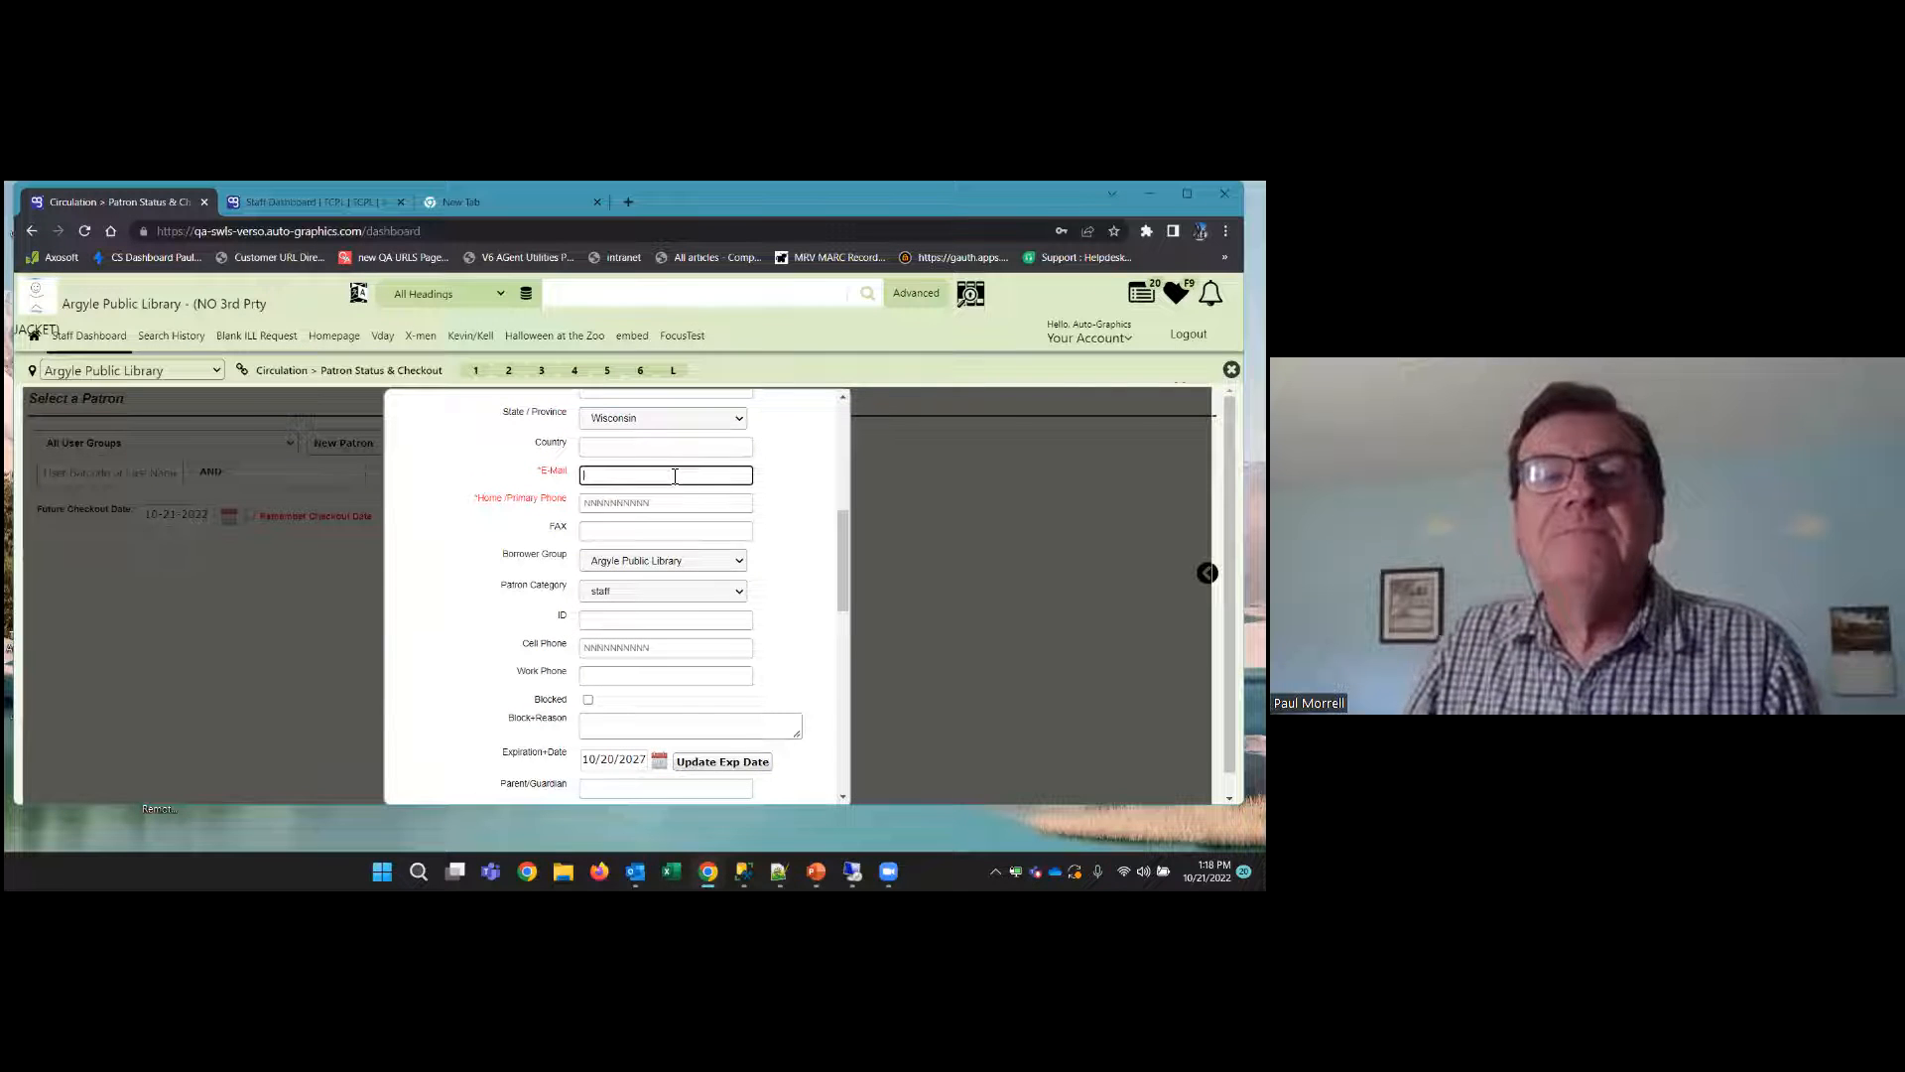
pyautogui.write('ag')
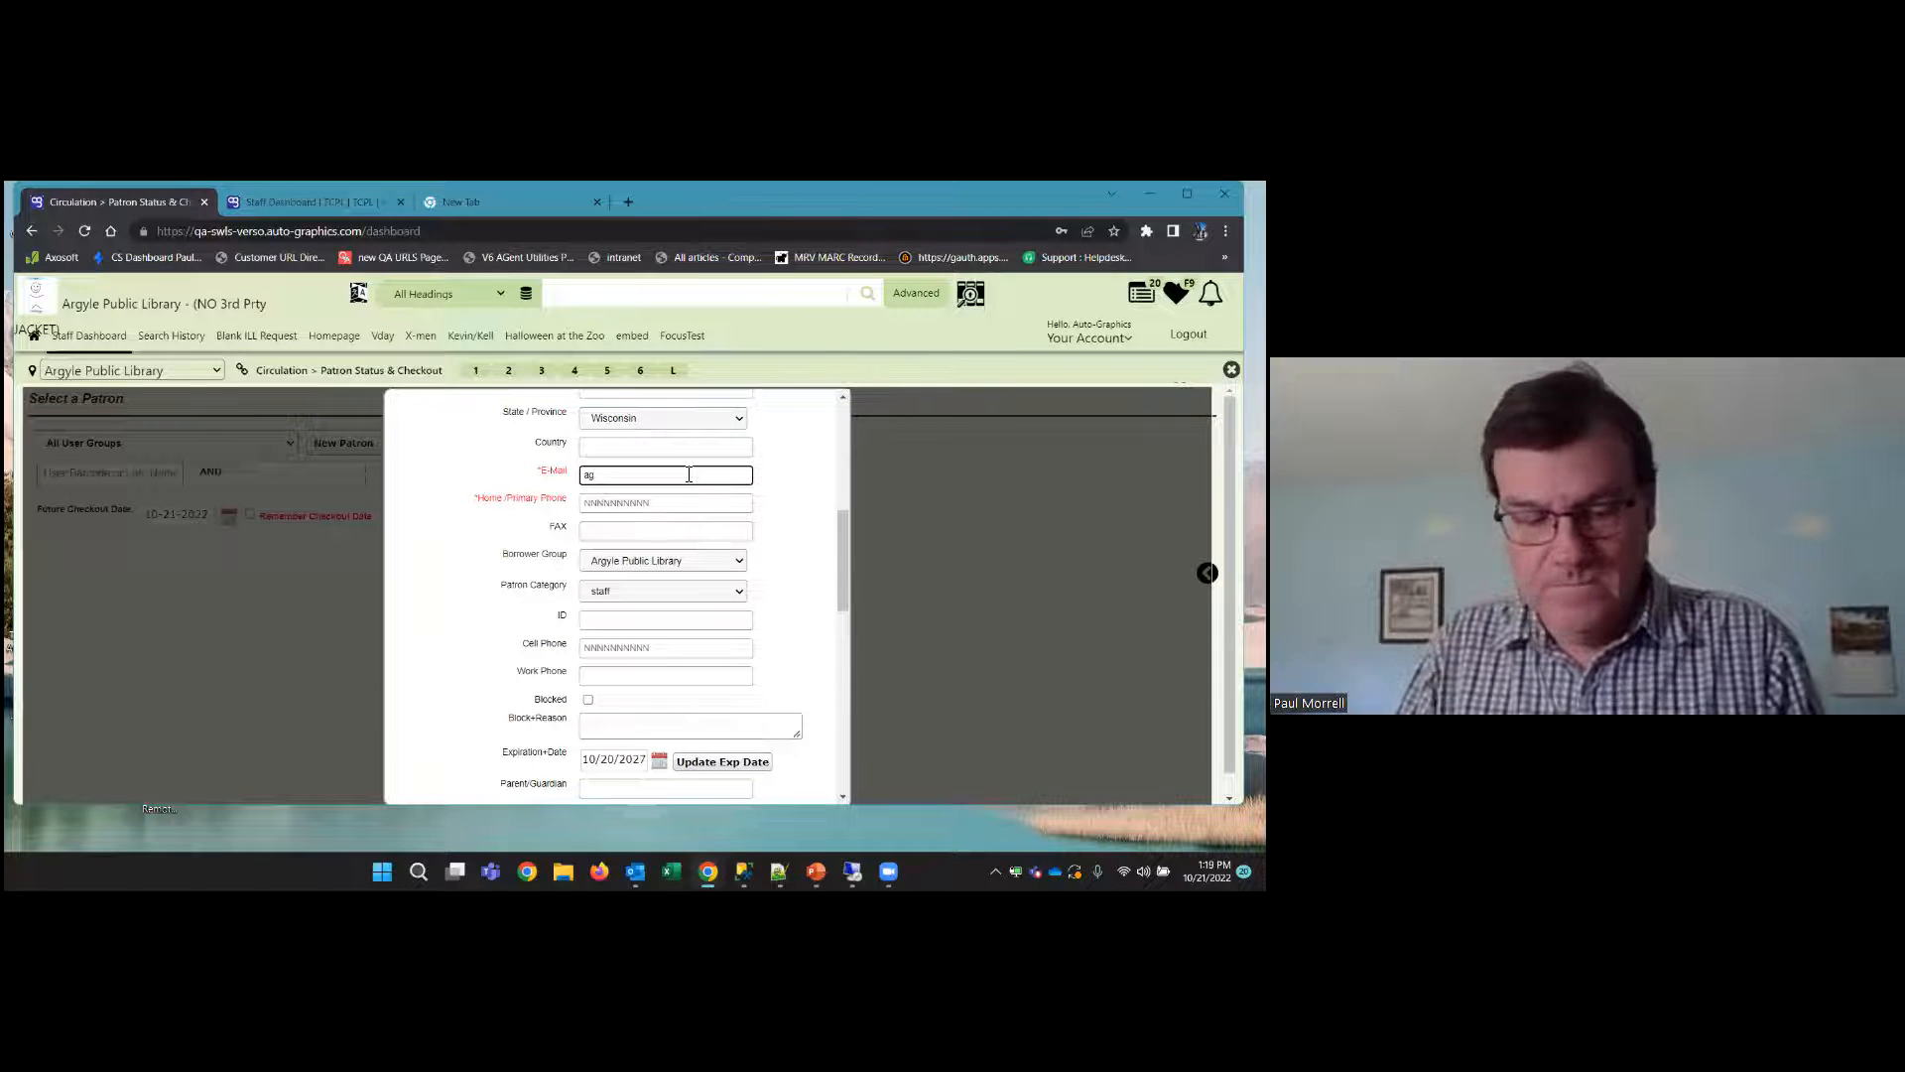
pyautogui.write('@test')
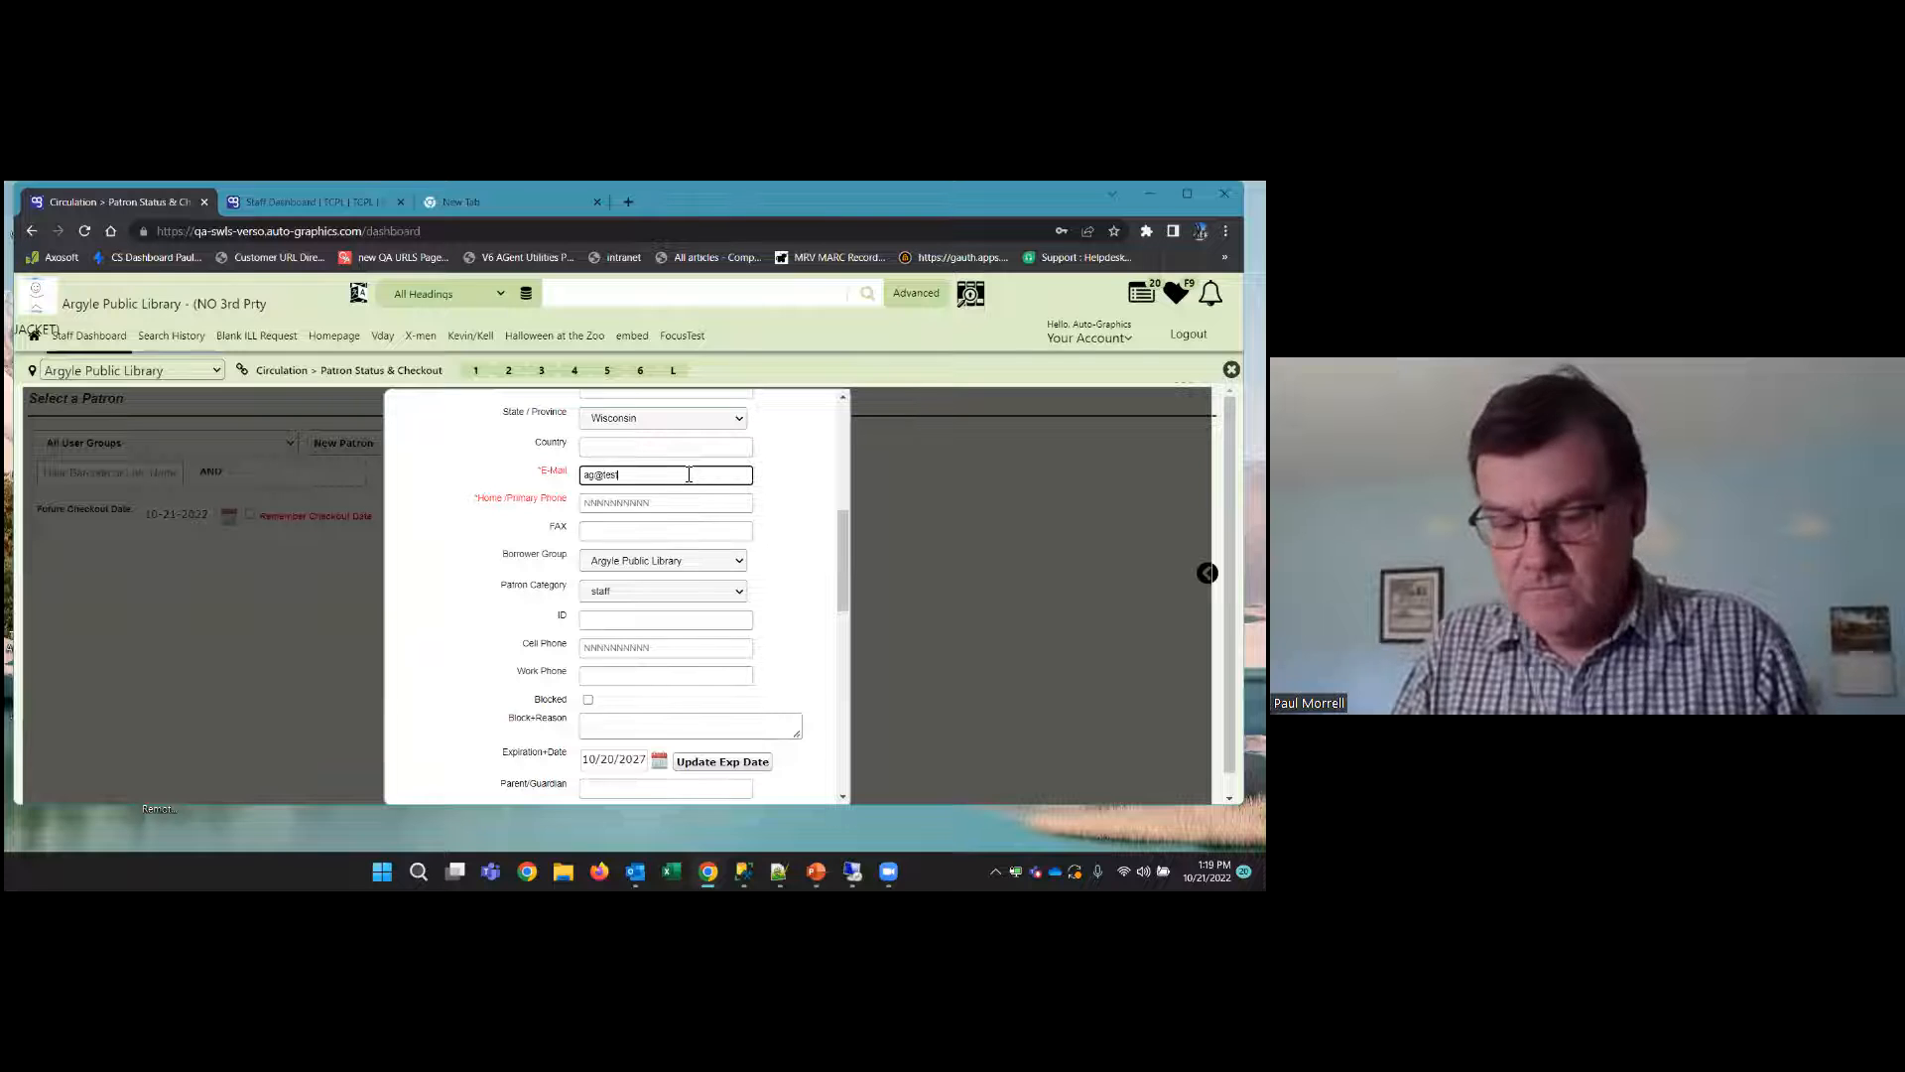
pyautogui.write('.com')
# Fill in the new patron's required home/primary phone with a ten-digit placeholder number without any dash
pyautogui.click(631, 503)
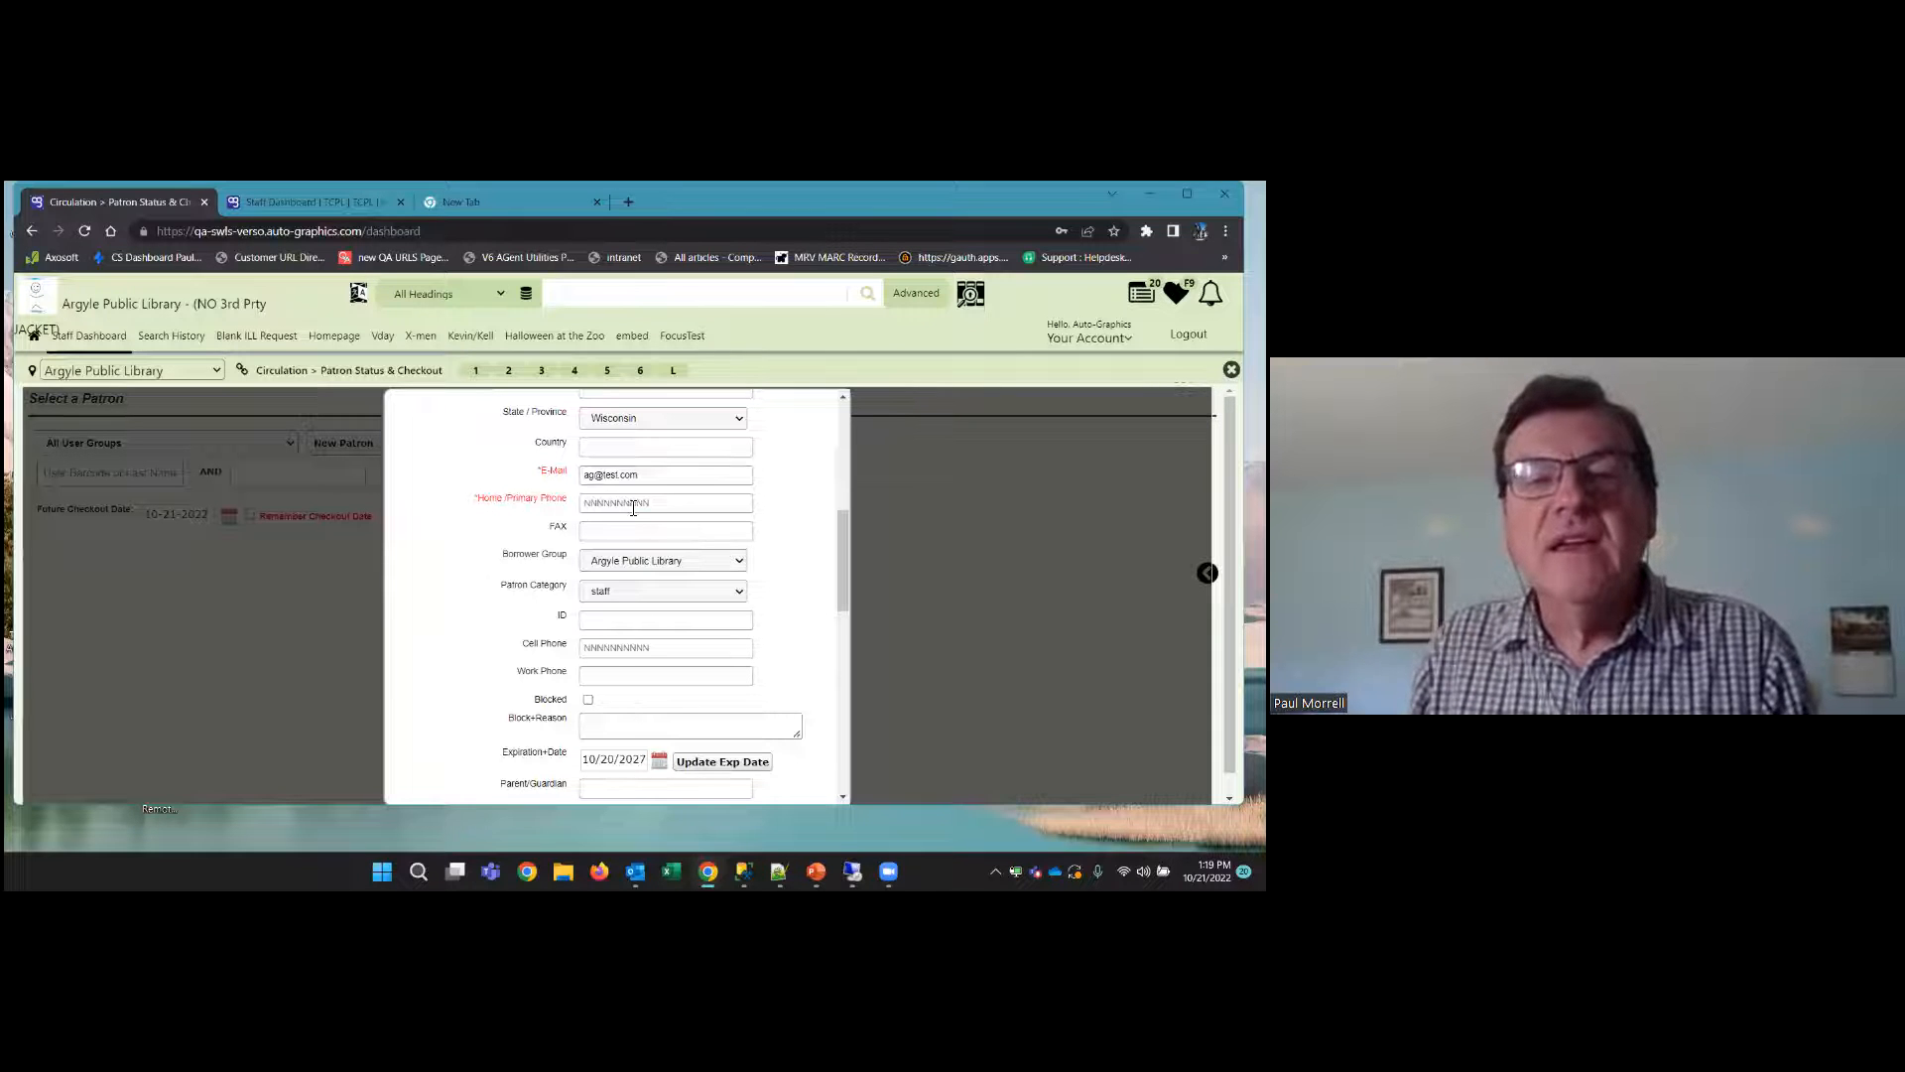
pyautogui.write('123')
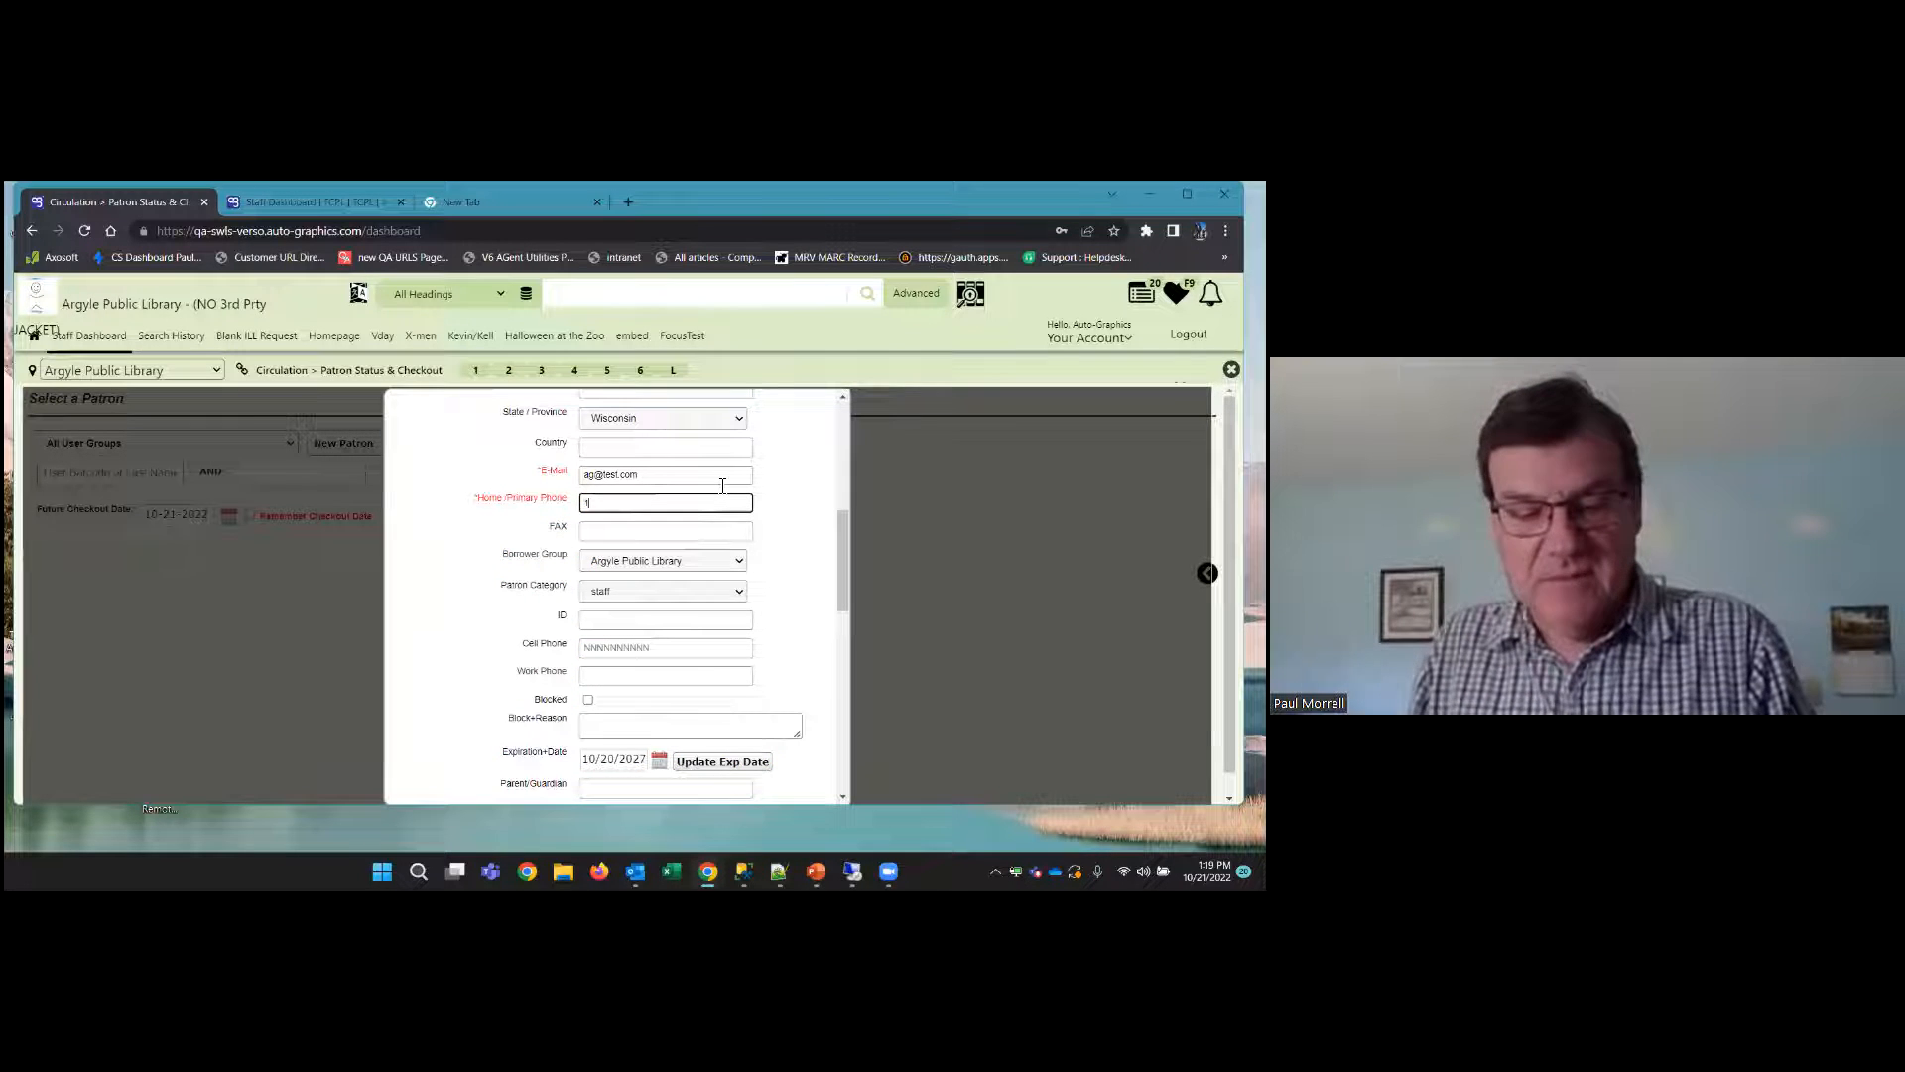
pyautogui.write('4567890-')
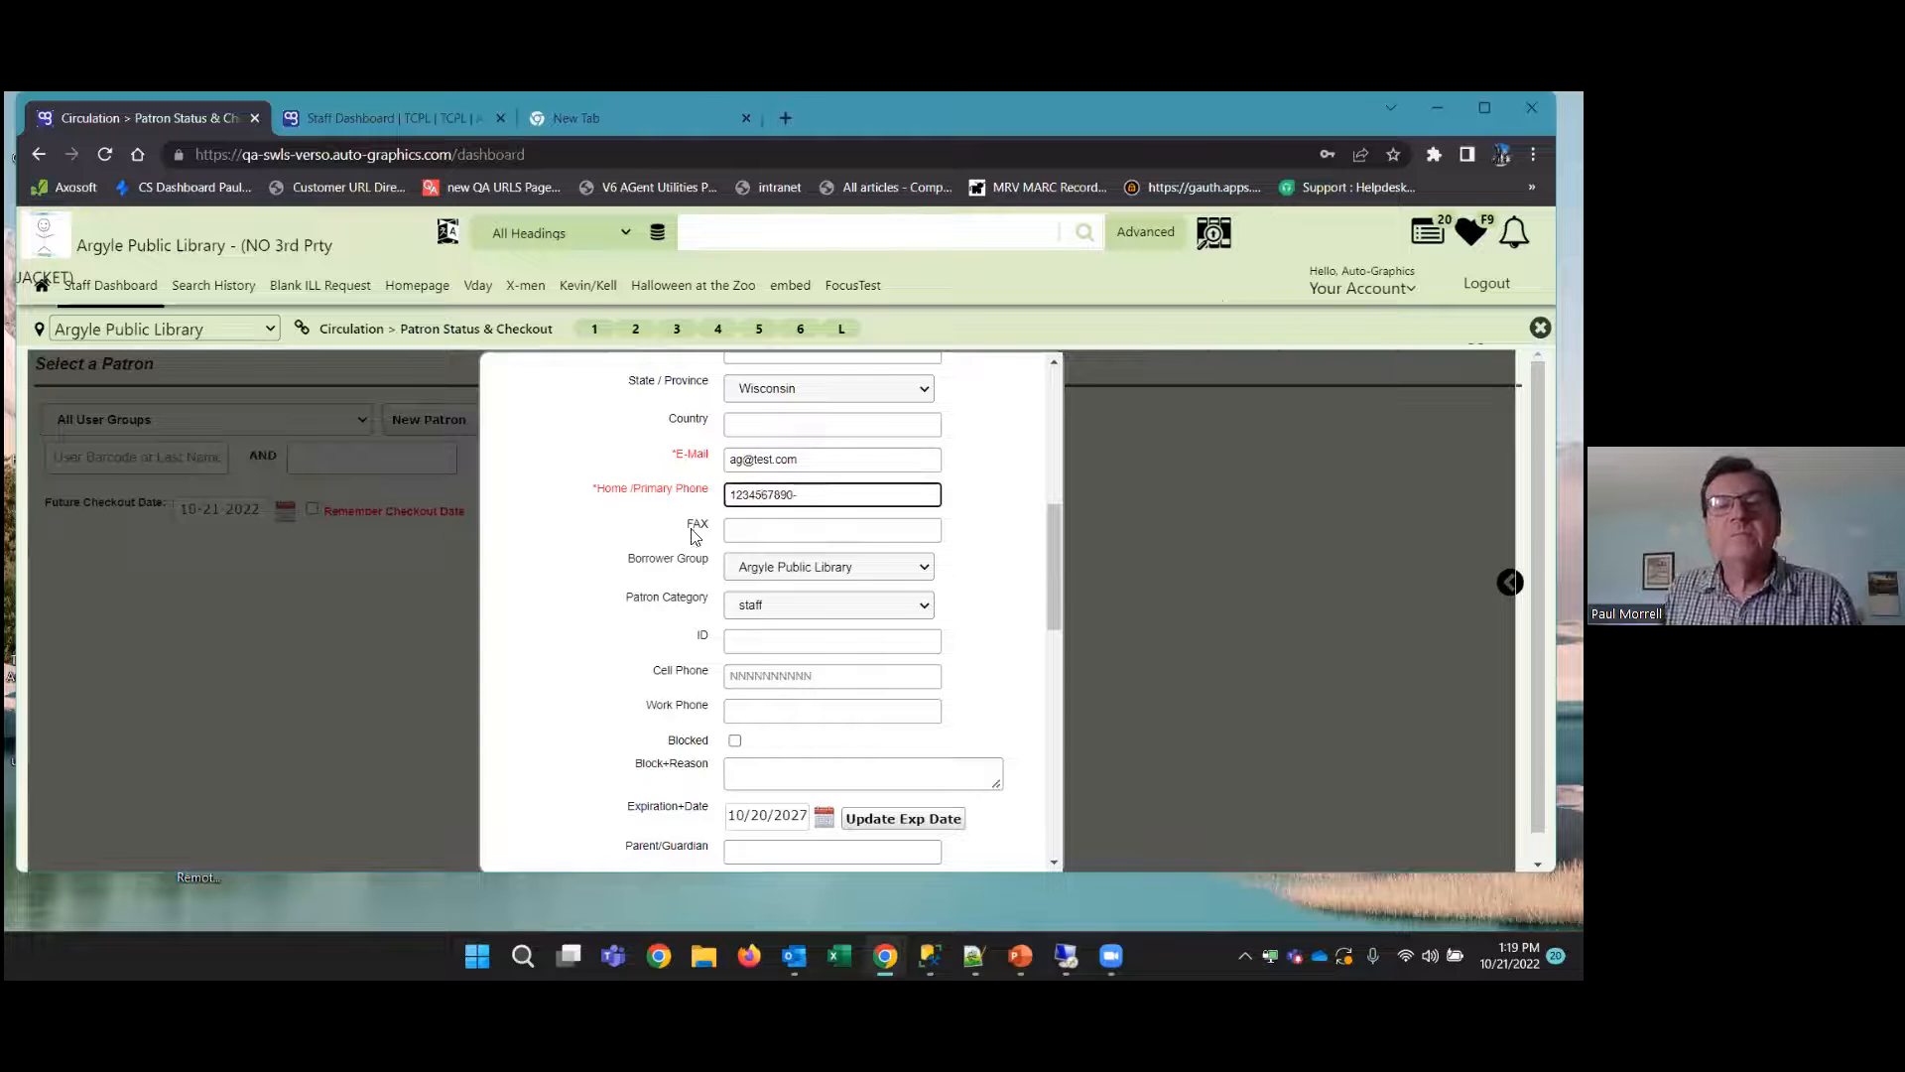
pyautogui.press('BackSpace')
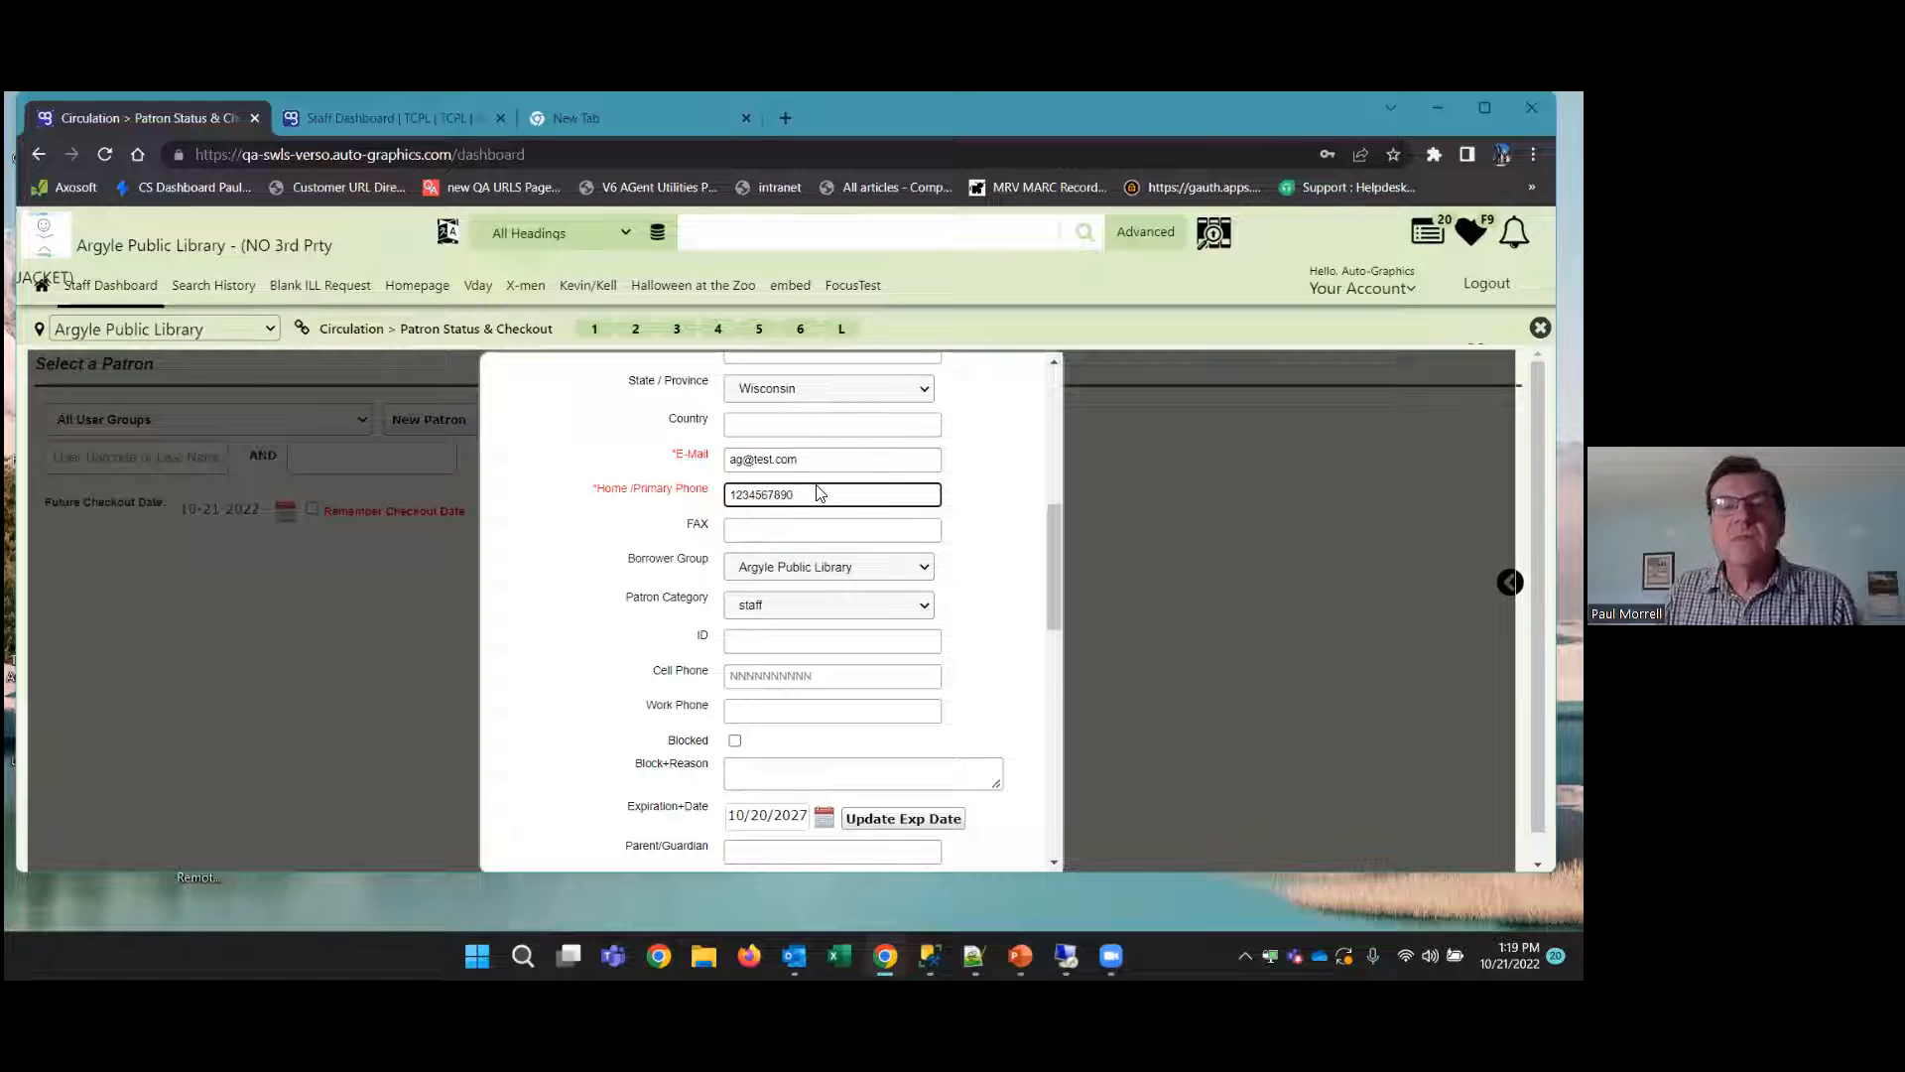
# Submit the new patron form, save the record after the duplicate check, and dismiss the browser's password update prompt
pyautogui.scroll(-10, 787, 770)
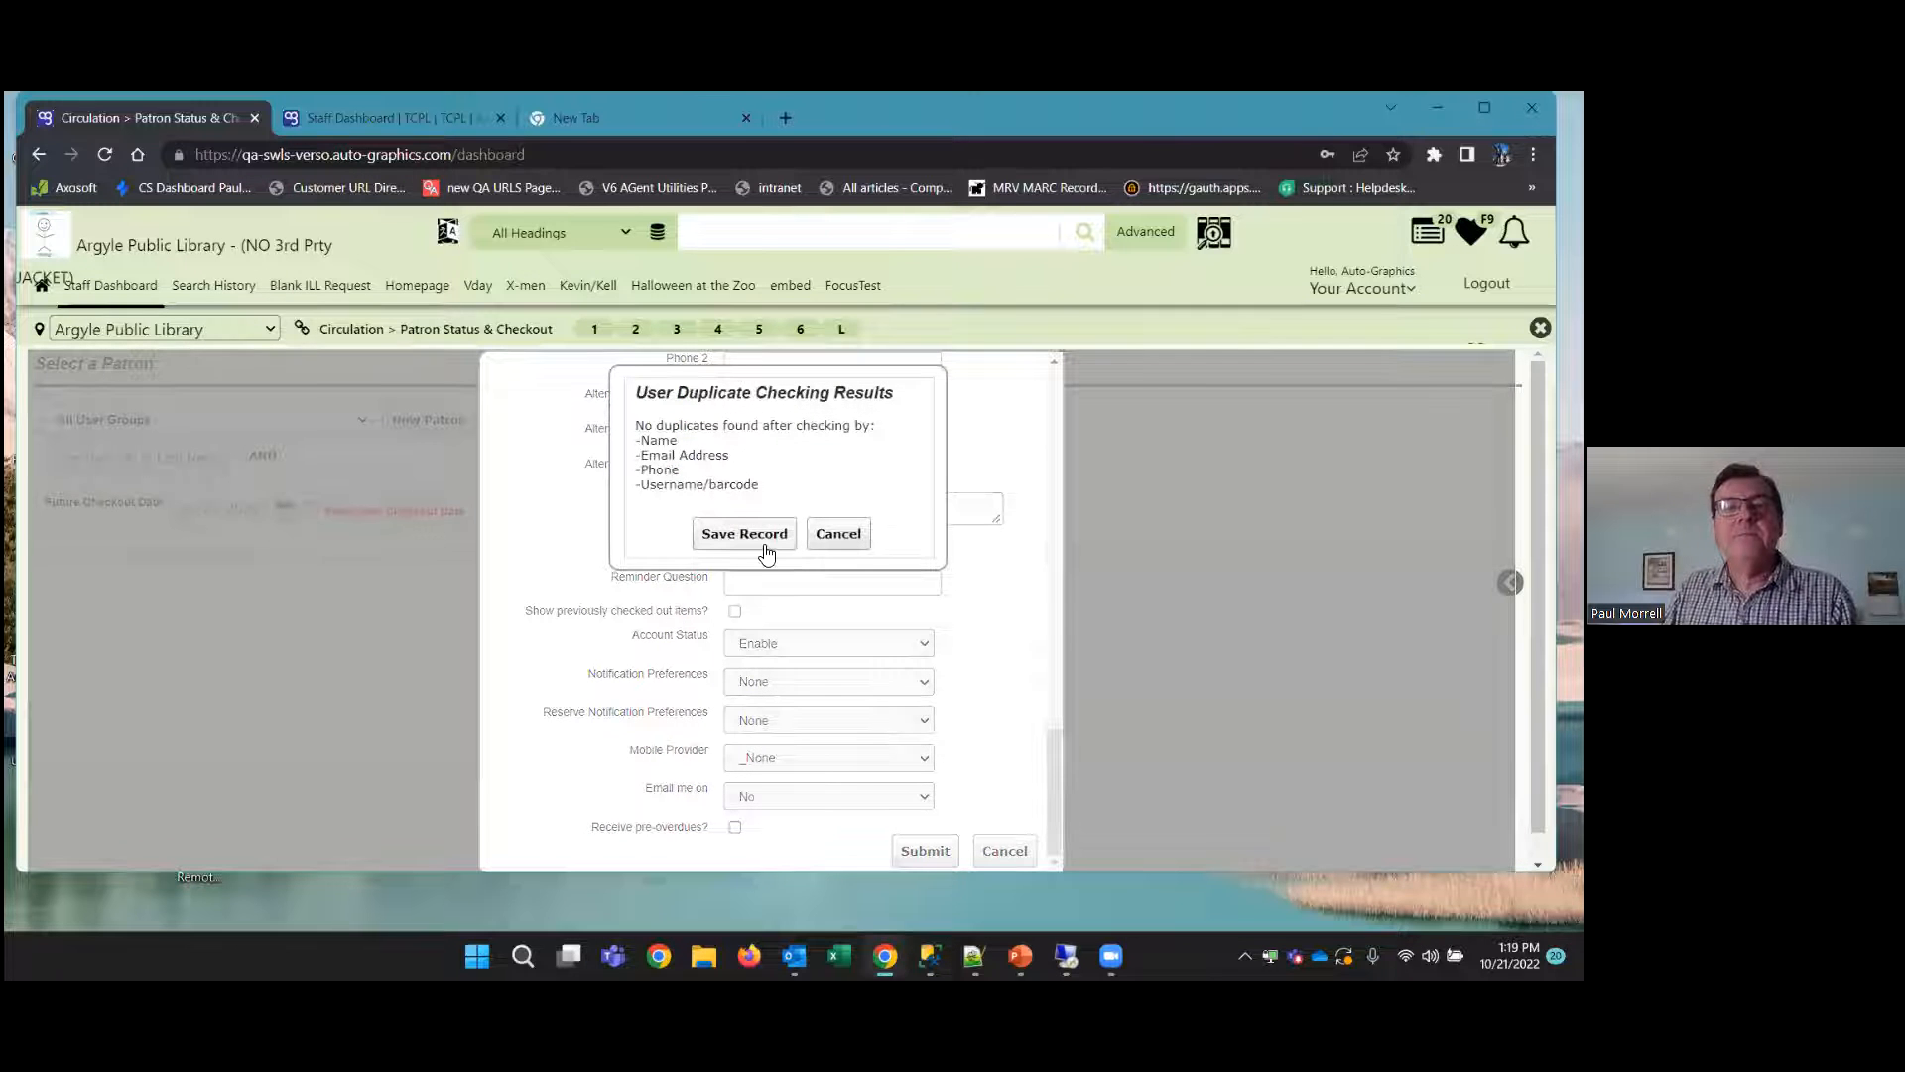
pyautogui.click(766, 552)
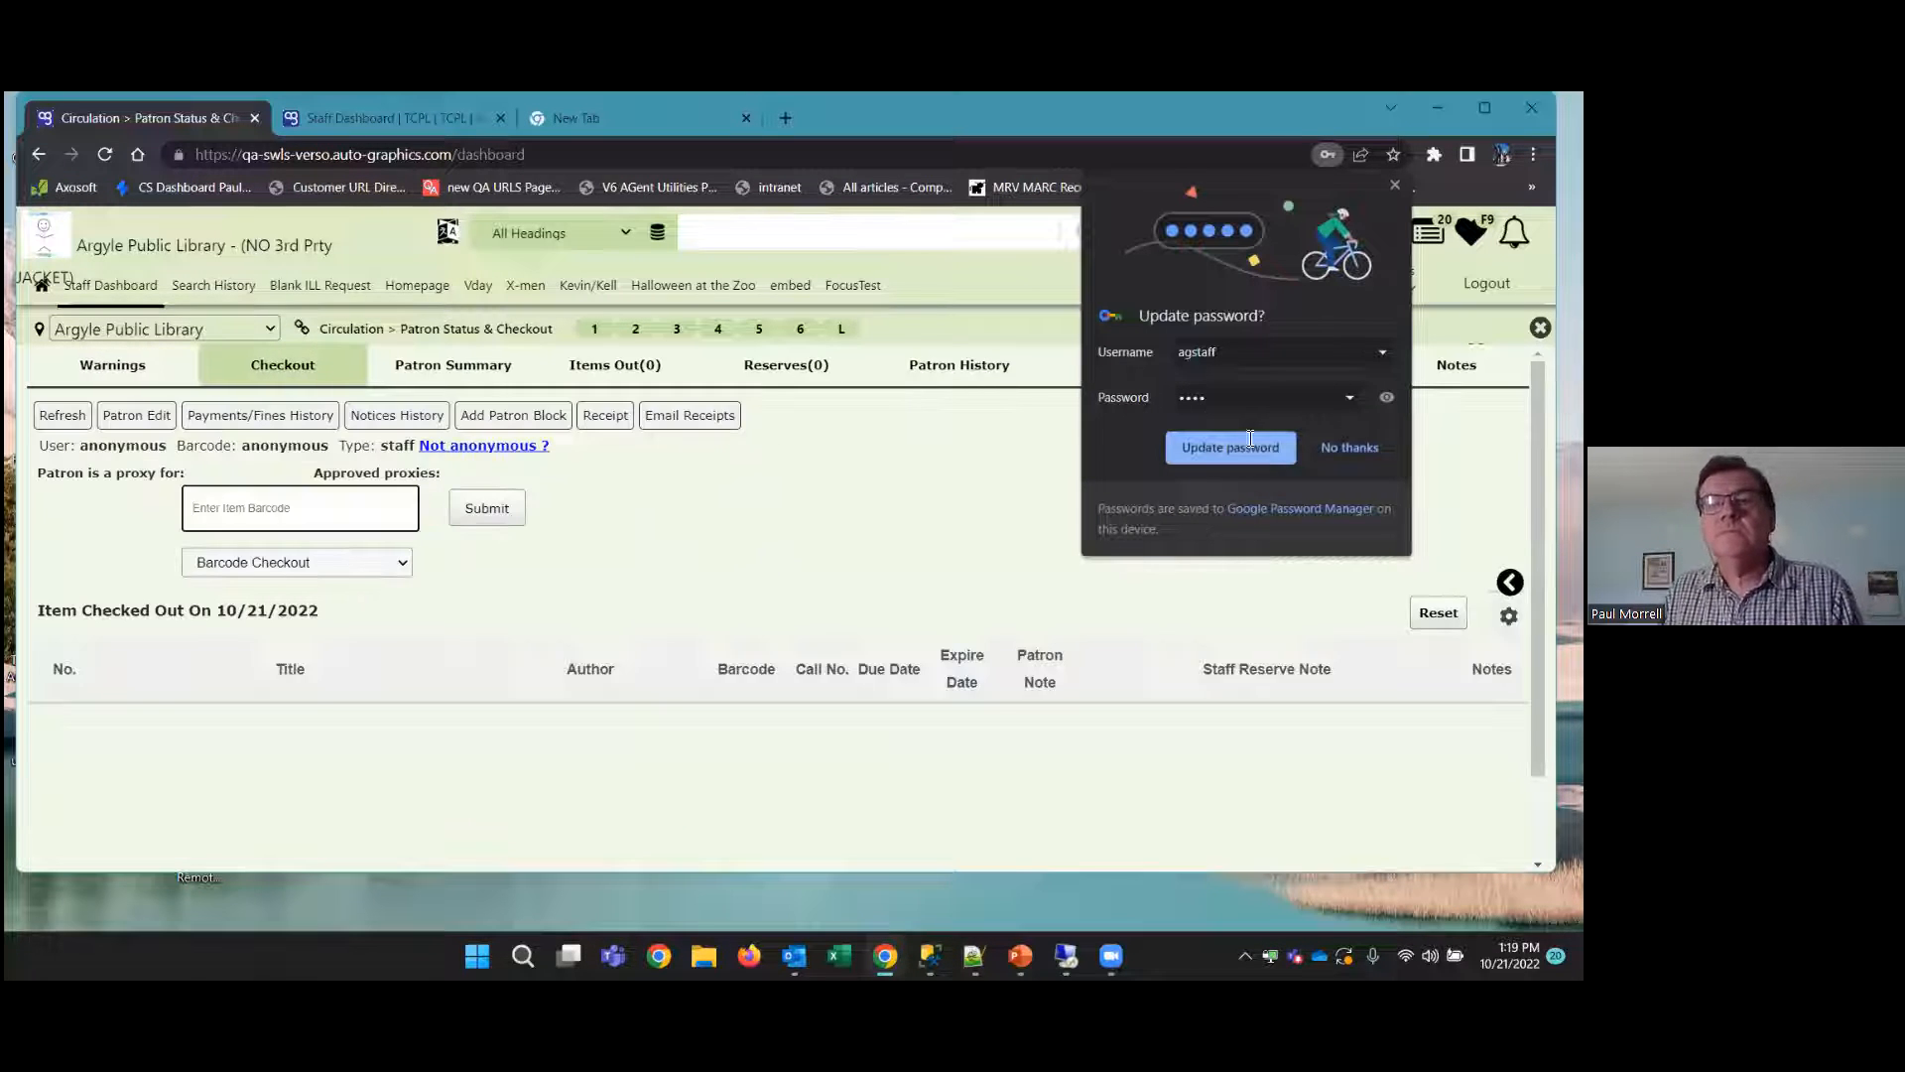
pyautogui.click(668, 515)
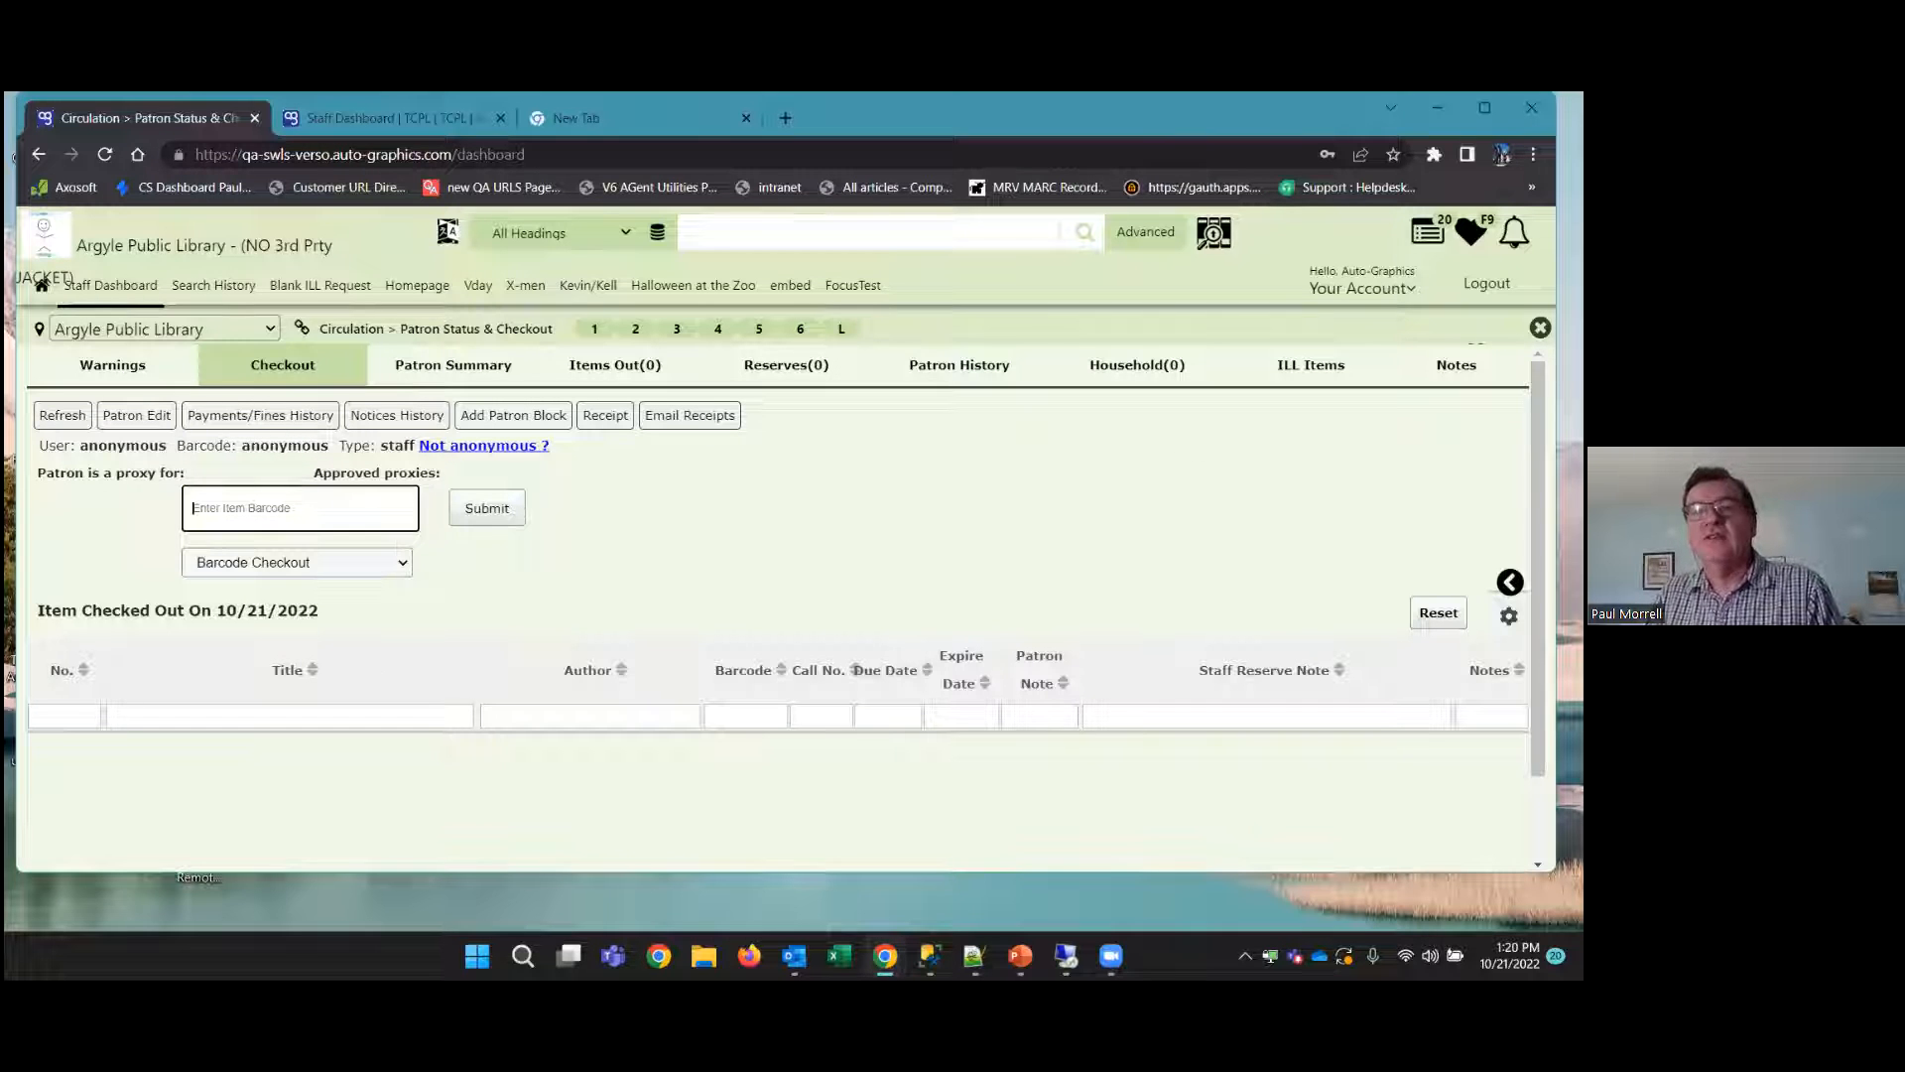
# Close the anonymous patron's record and open the Item Material Type report under circulation statistics
pyautogui.click(1540, 327)
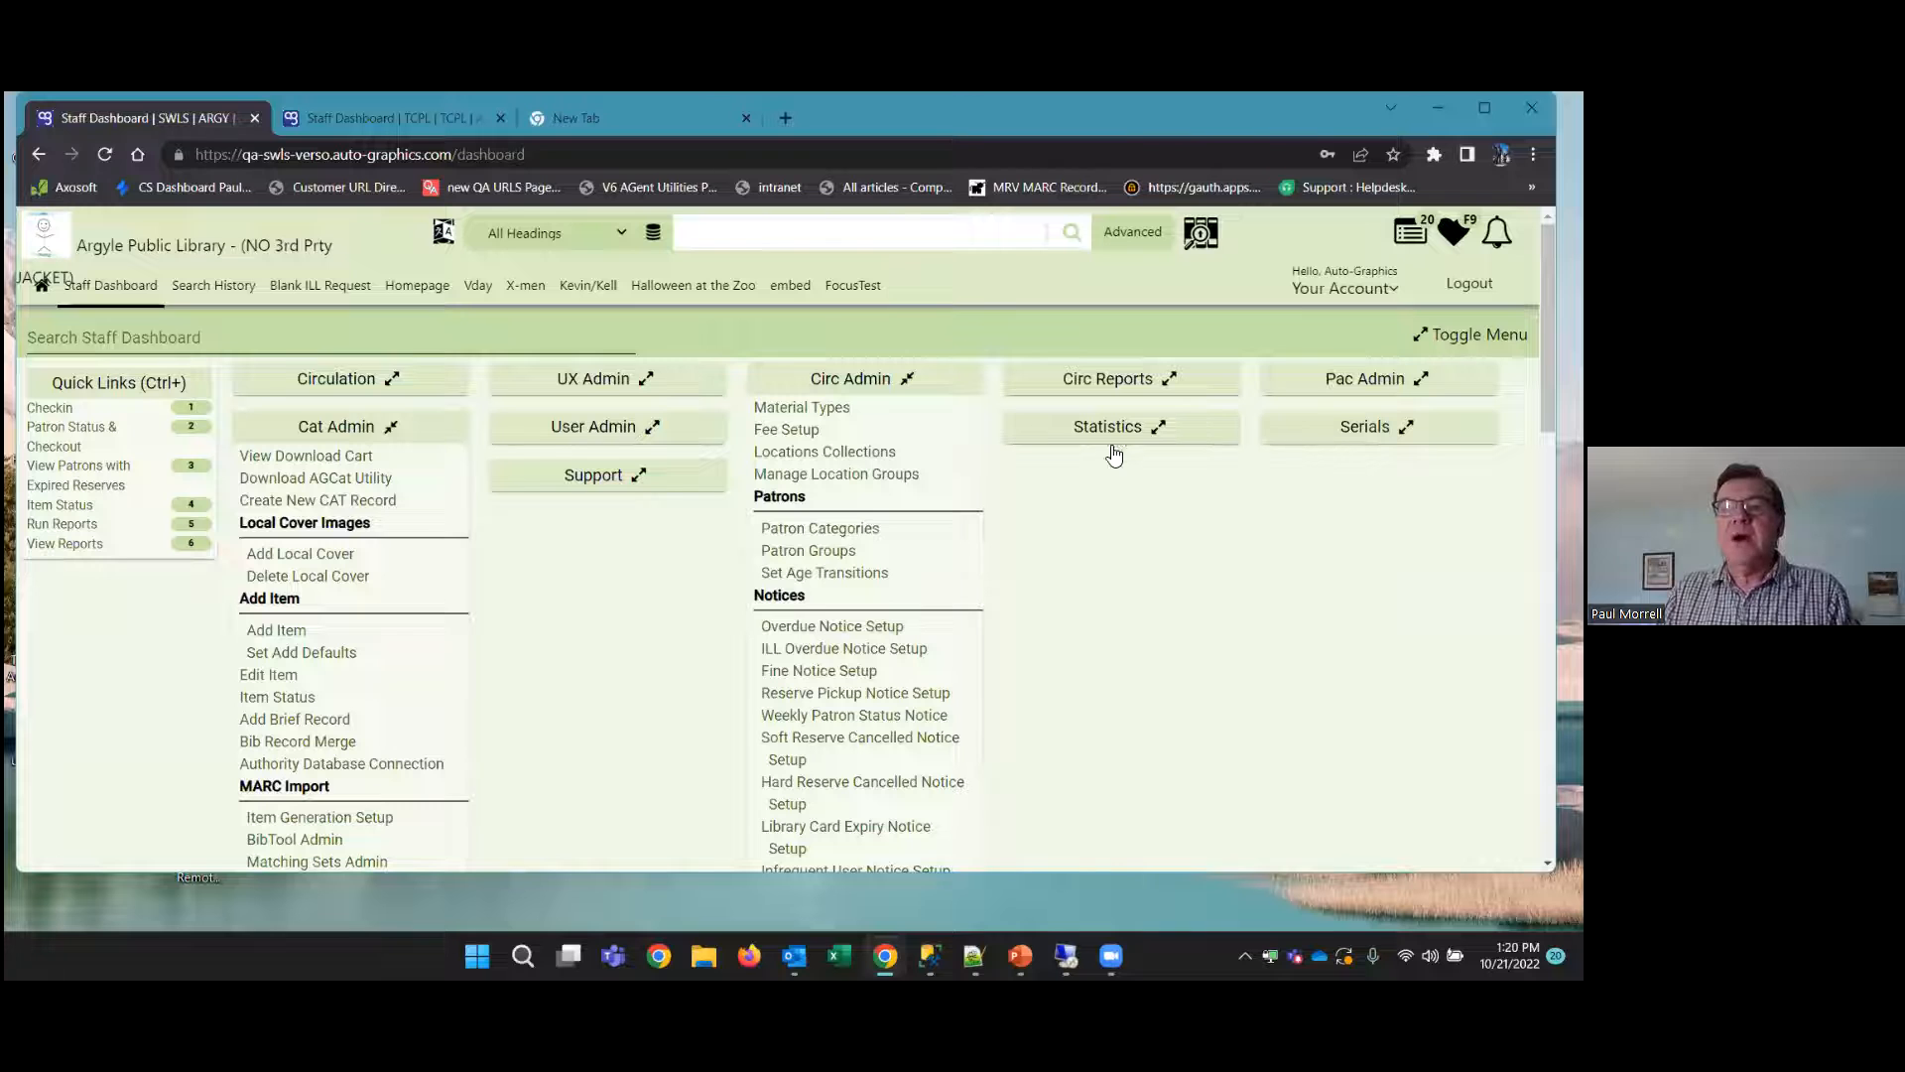
pyautogui.click(1086, 429)
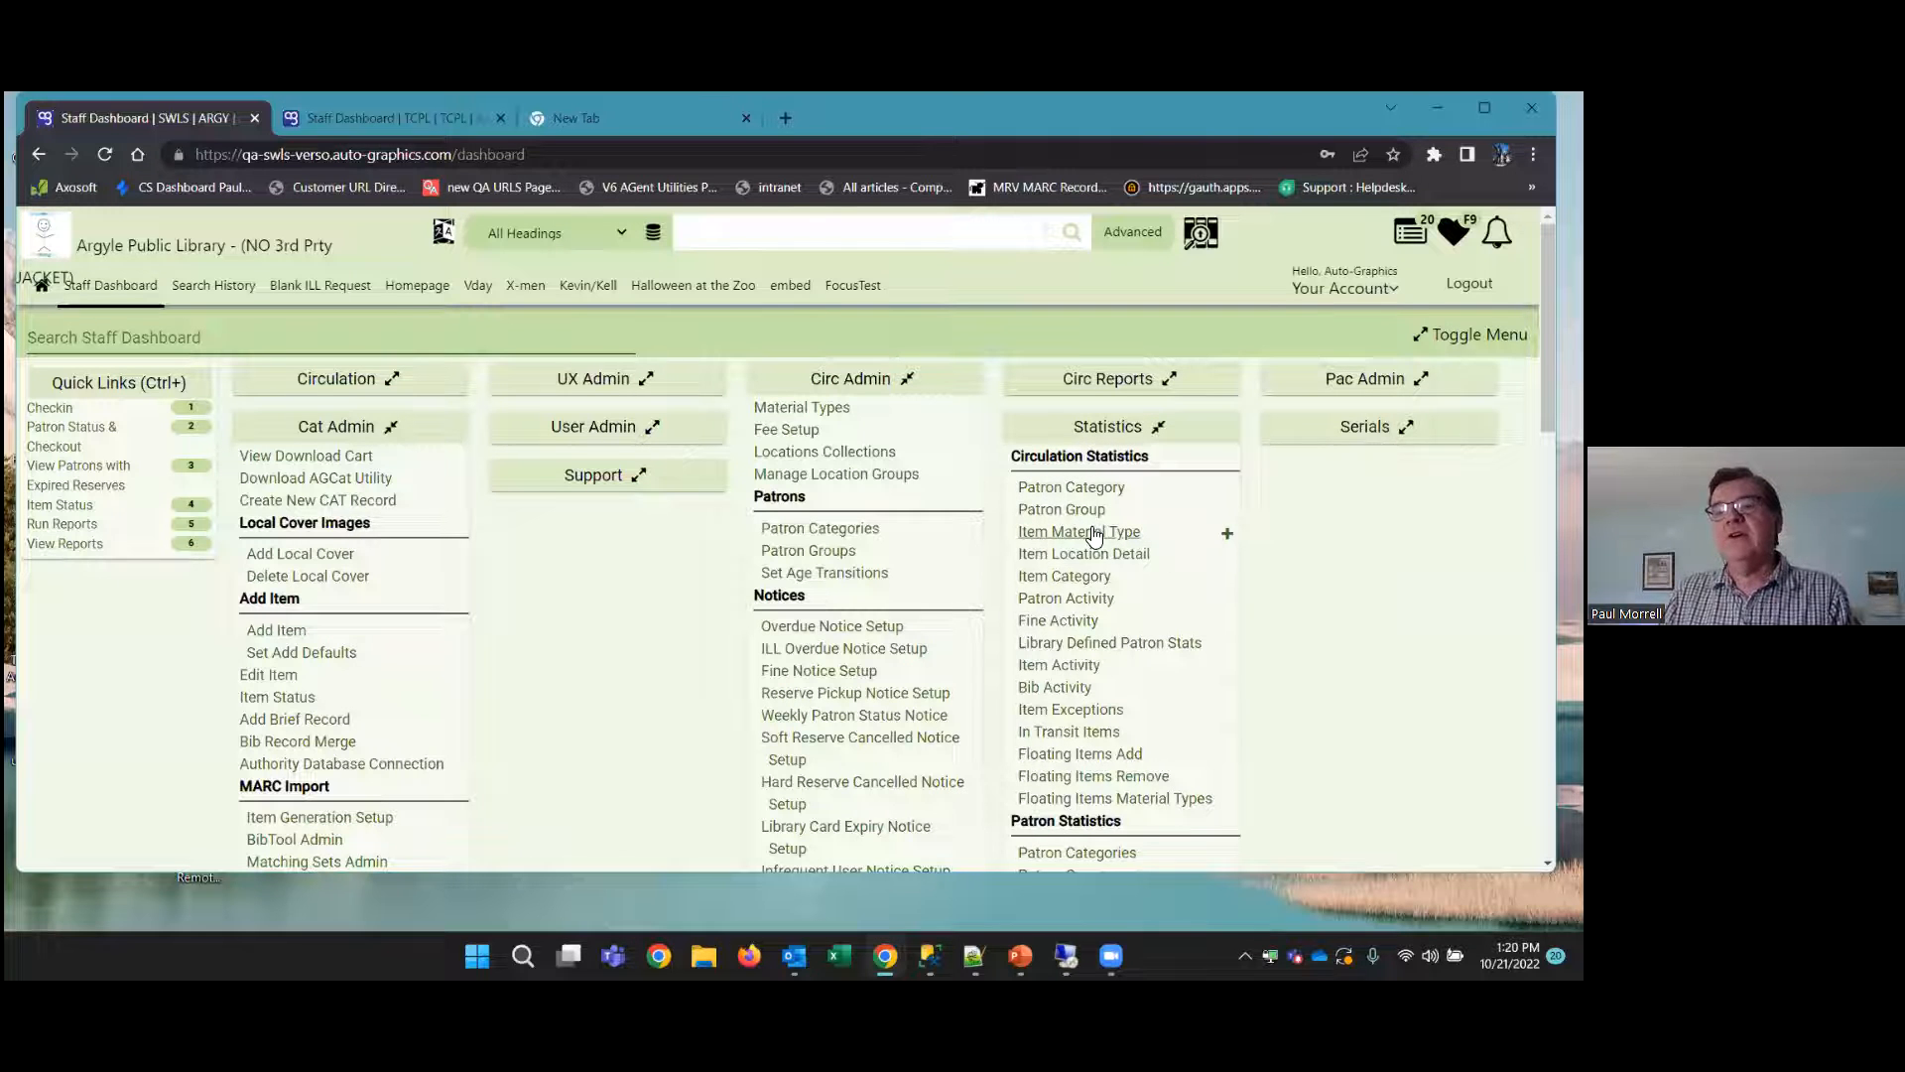
pyautogui.click(1092, 536)
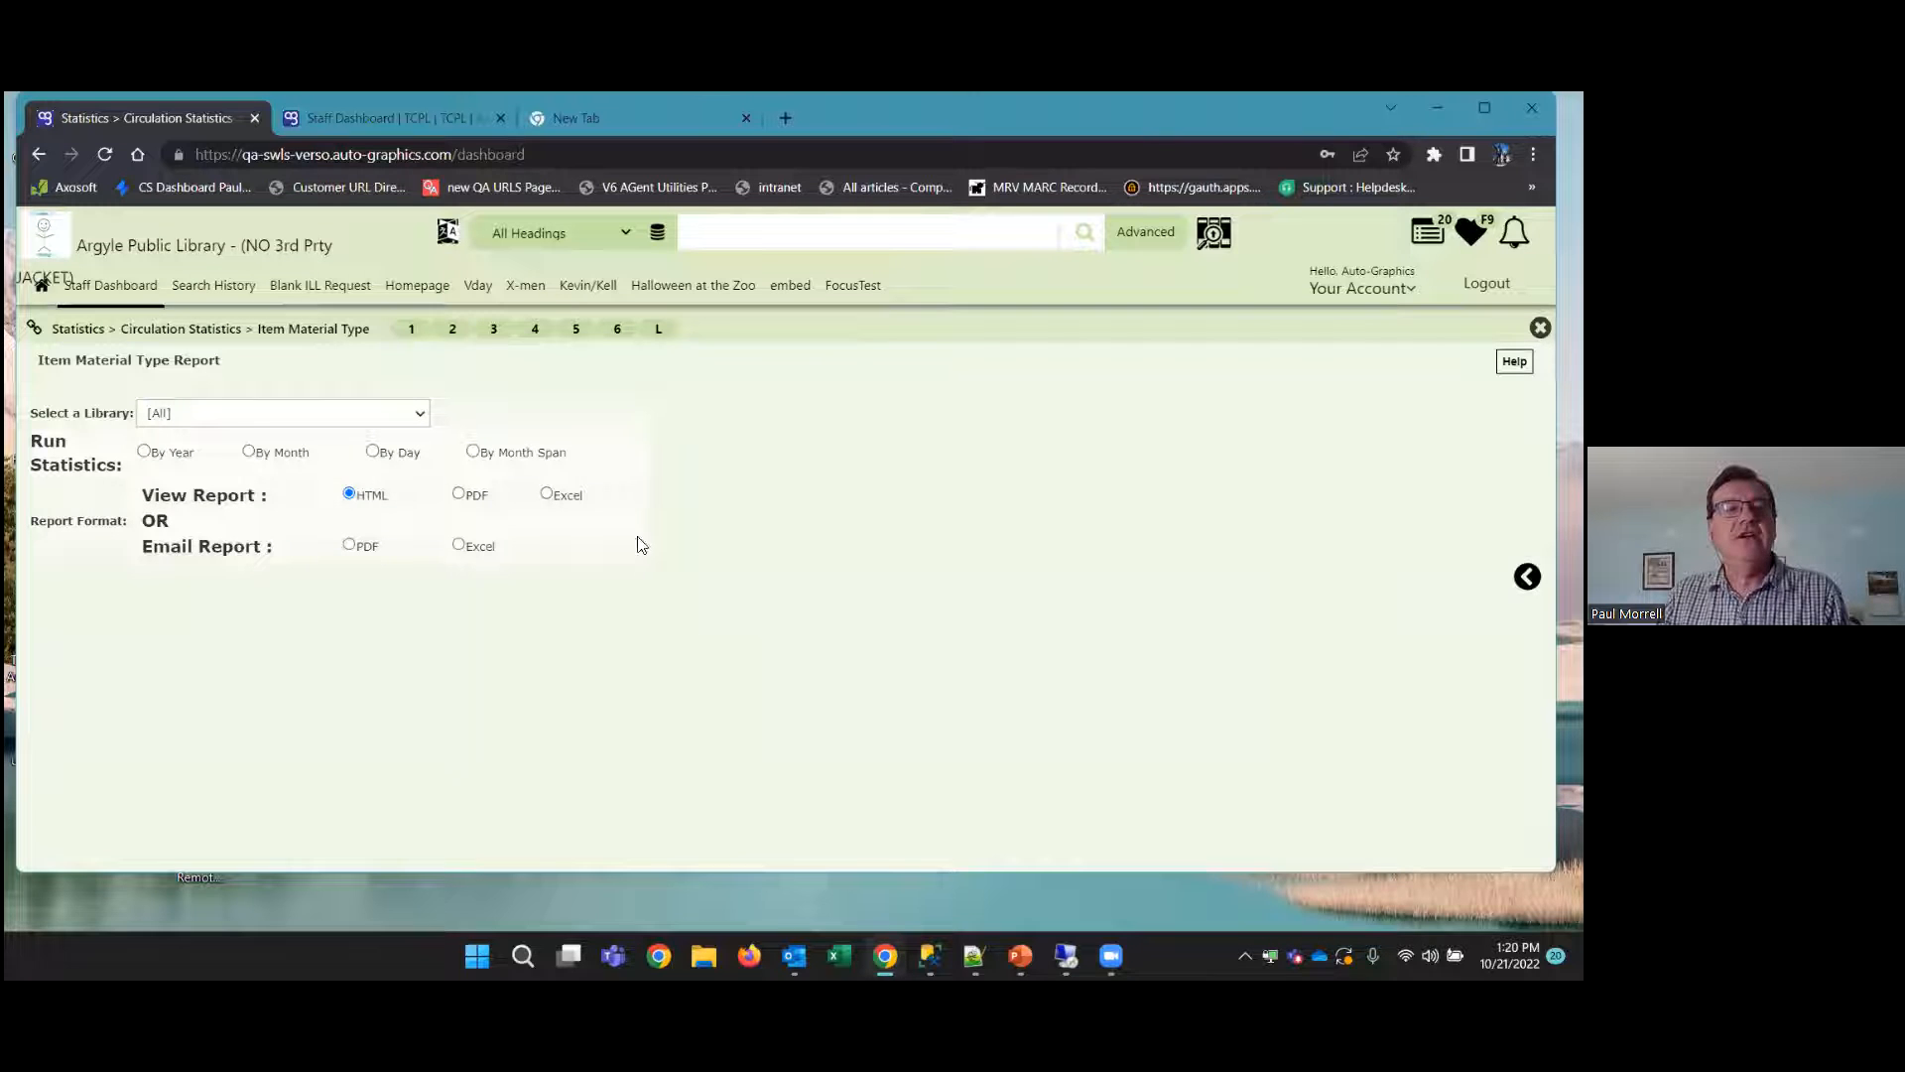
# View the daily HTML report for Argyle Public Library dated 09/19/2022 and return to the staff dashboard
pyautogui.click(372, 455)
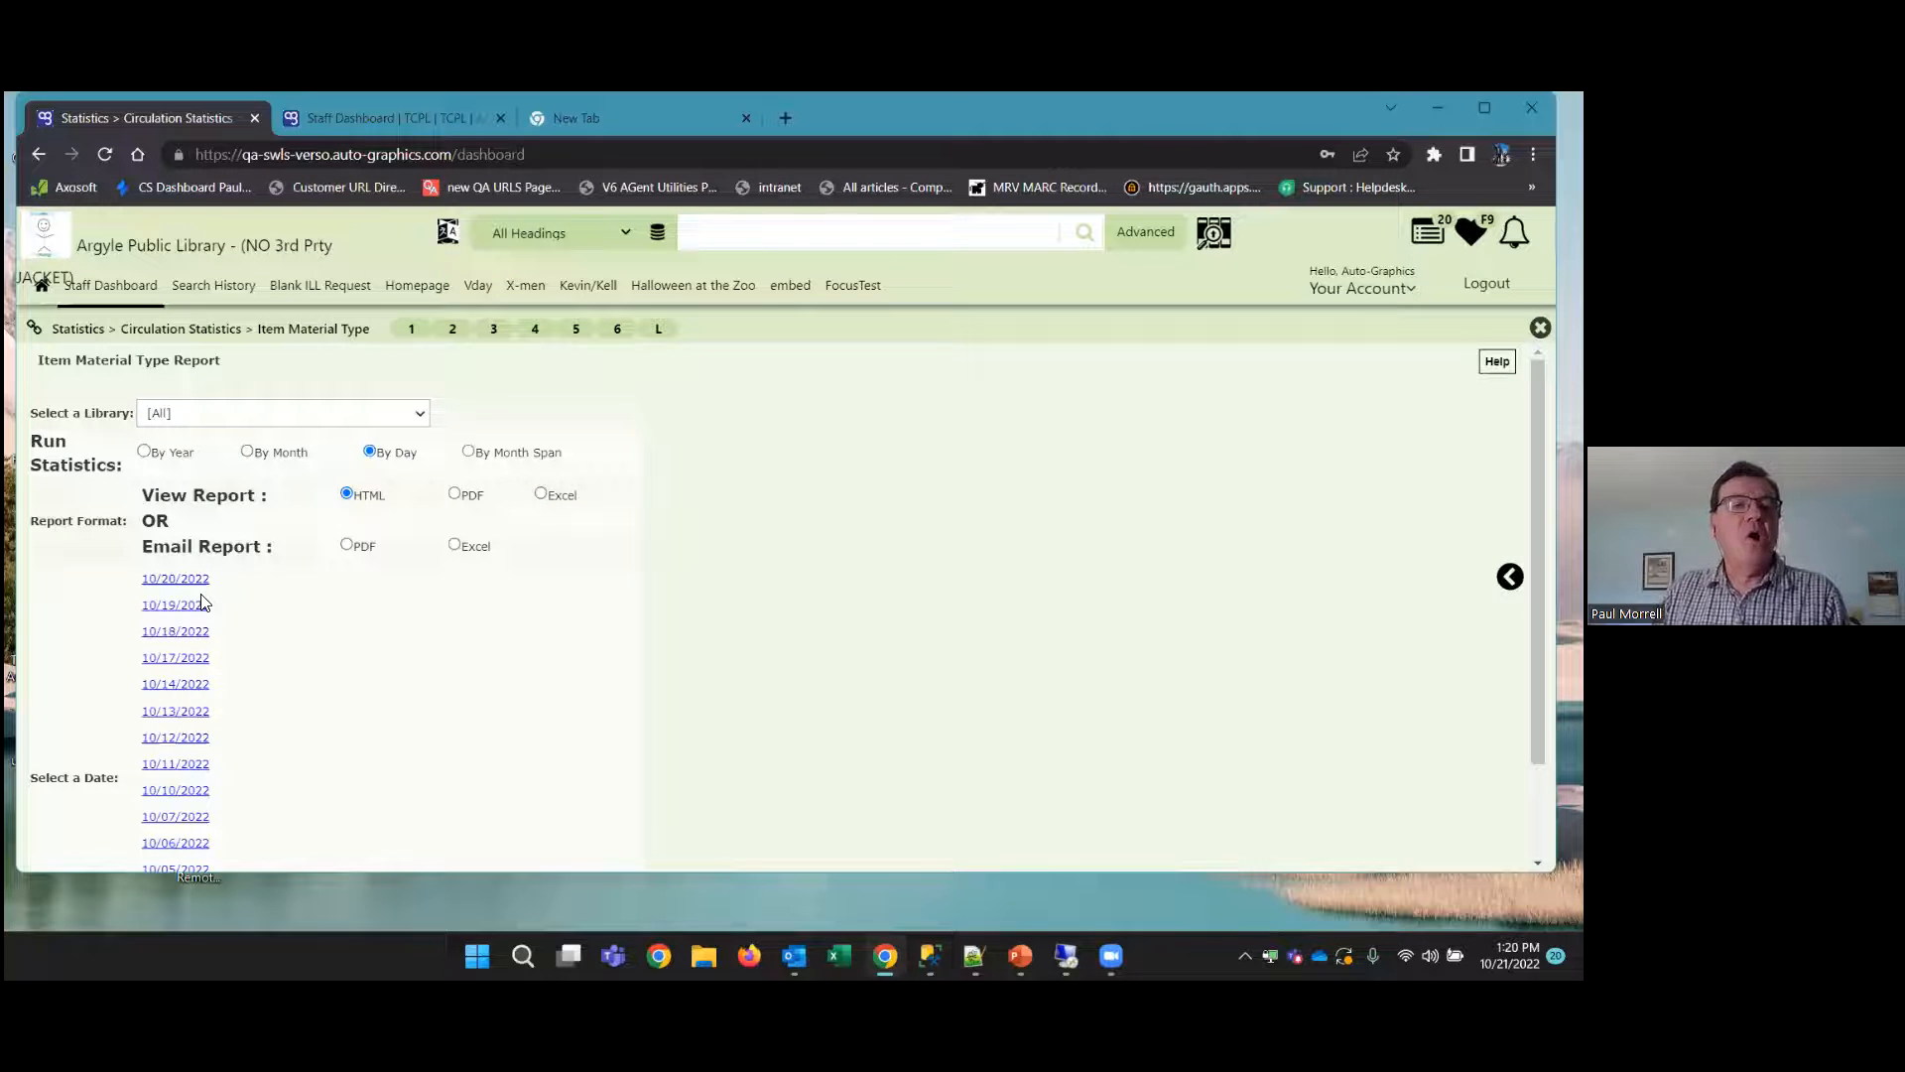
pyautogui.click(274, 415)
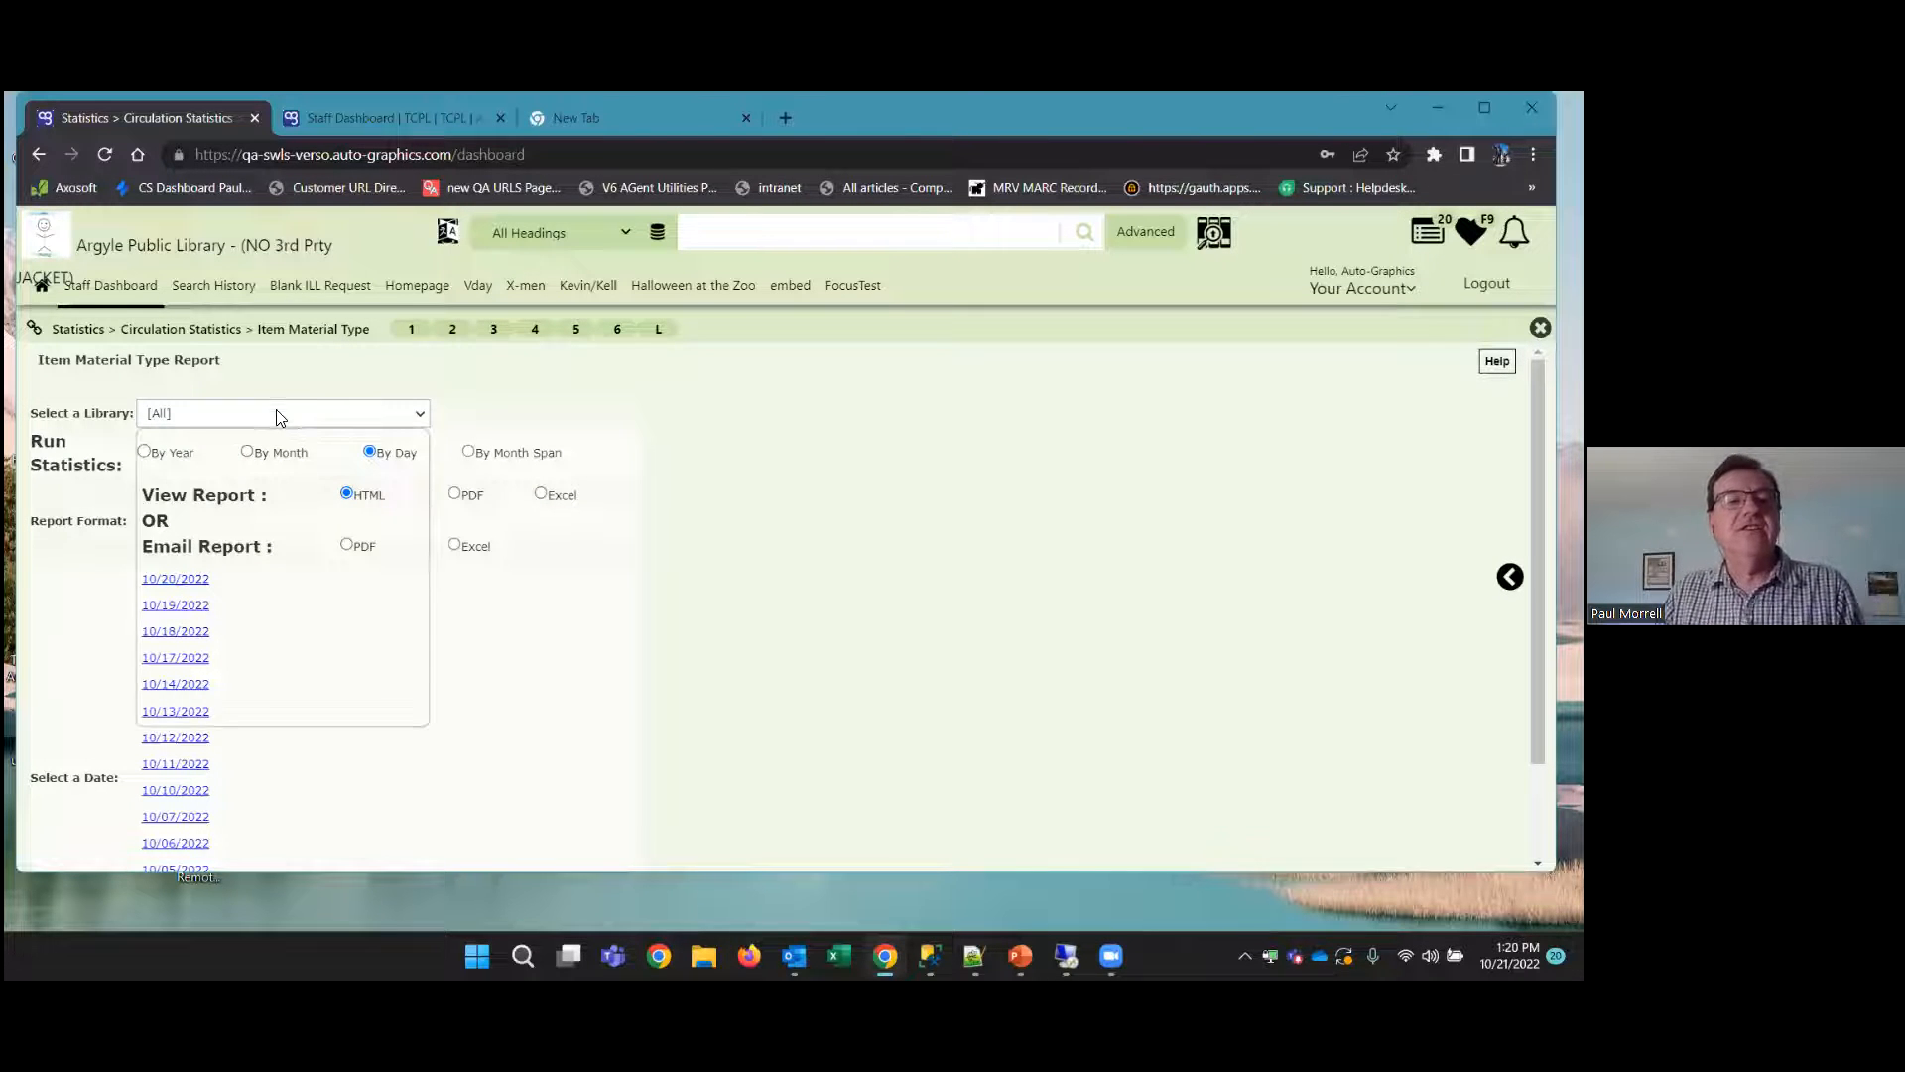
pyautogui.click(258, 446)
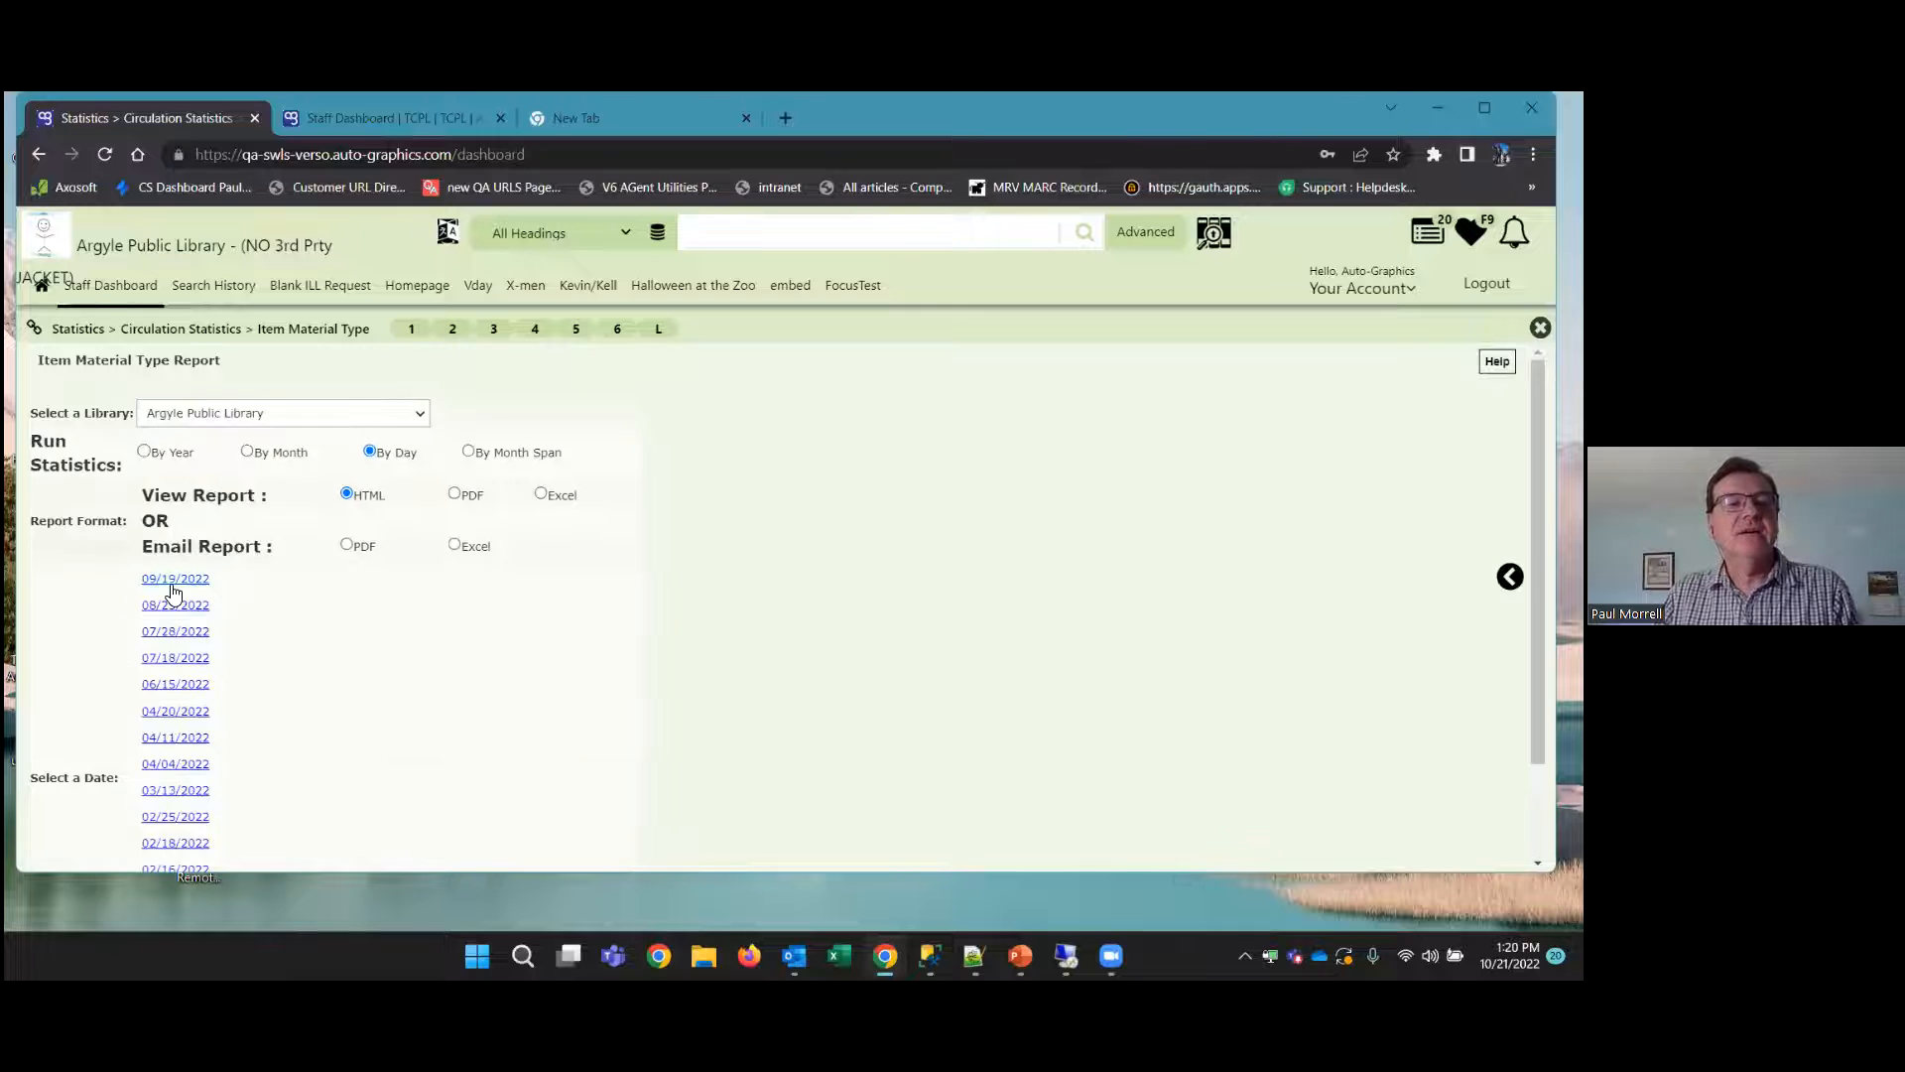
pyautogui.click(174, 579)
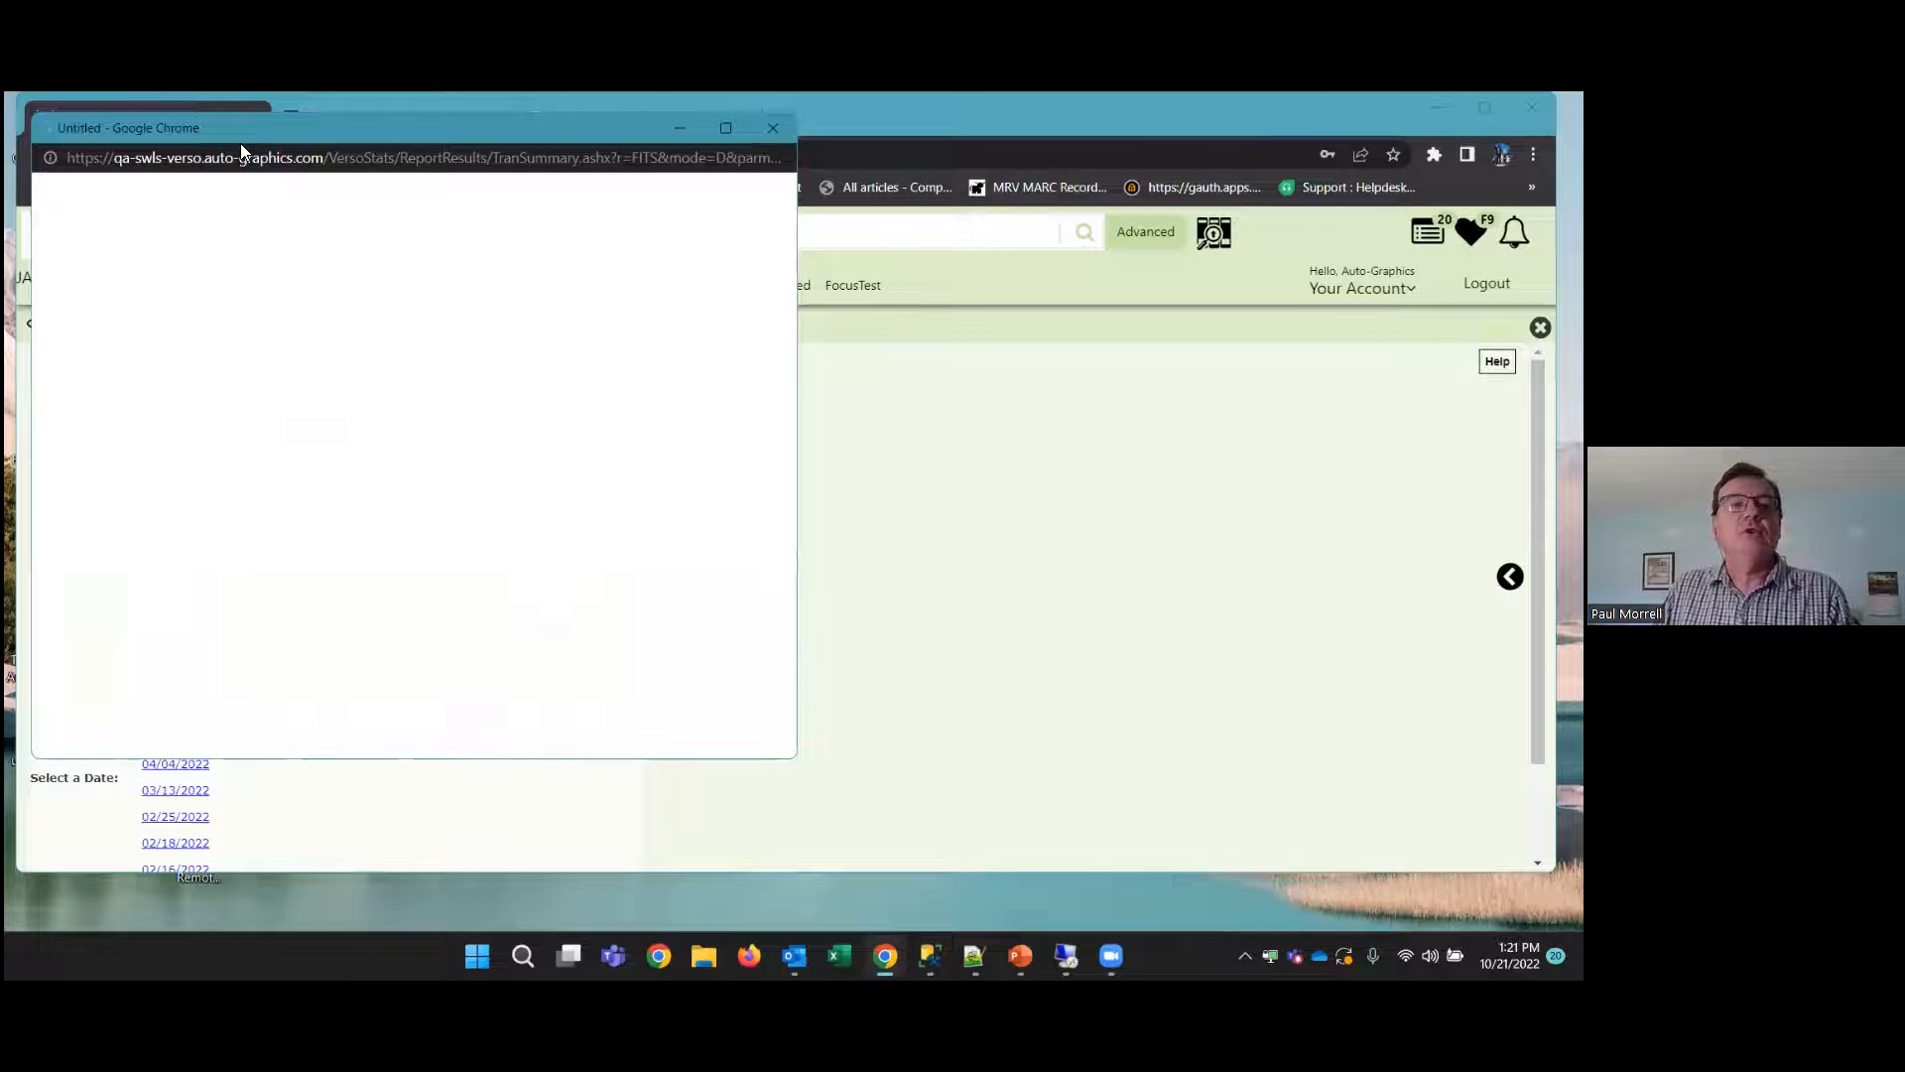
pyautogui.moveTo(240, 141); pyautogui.dragTo(506, 303)
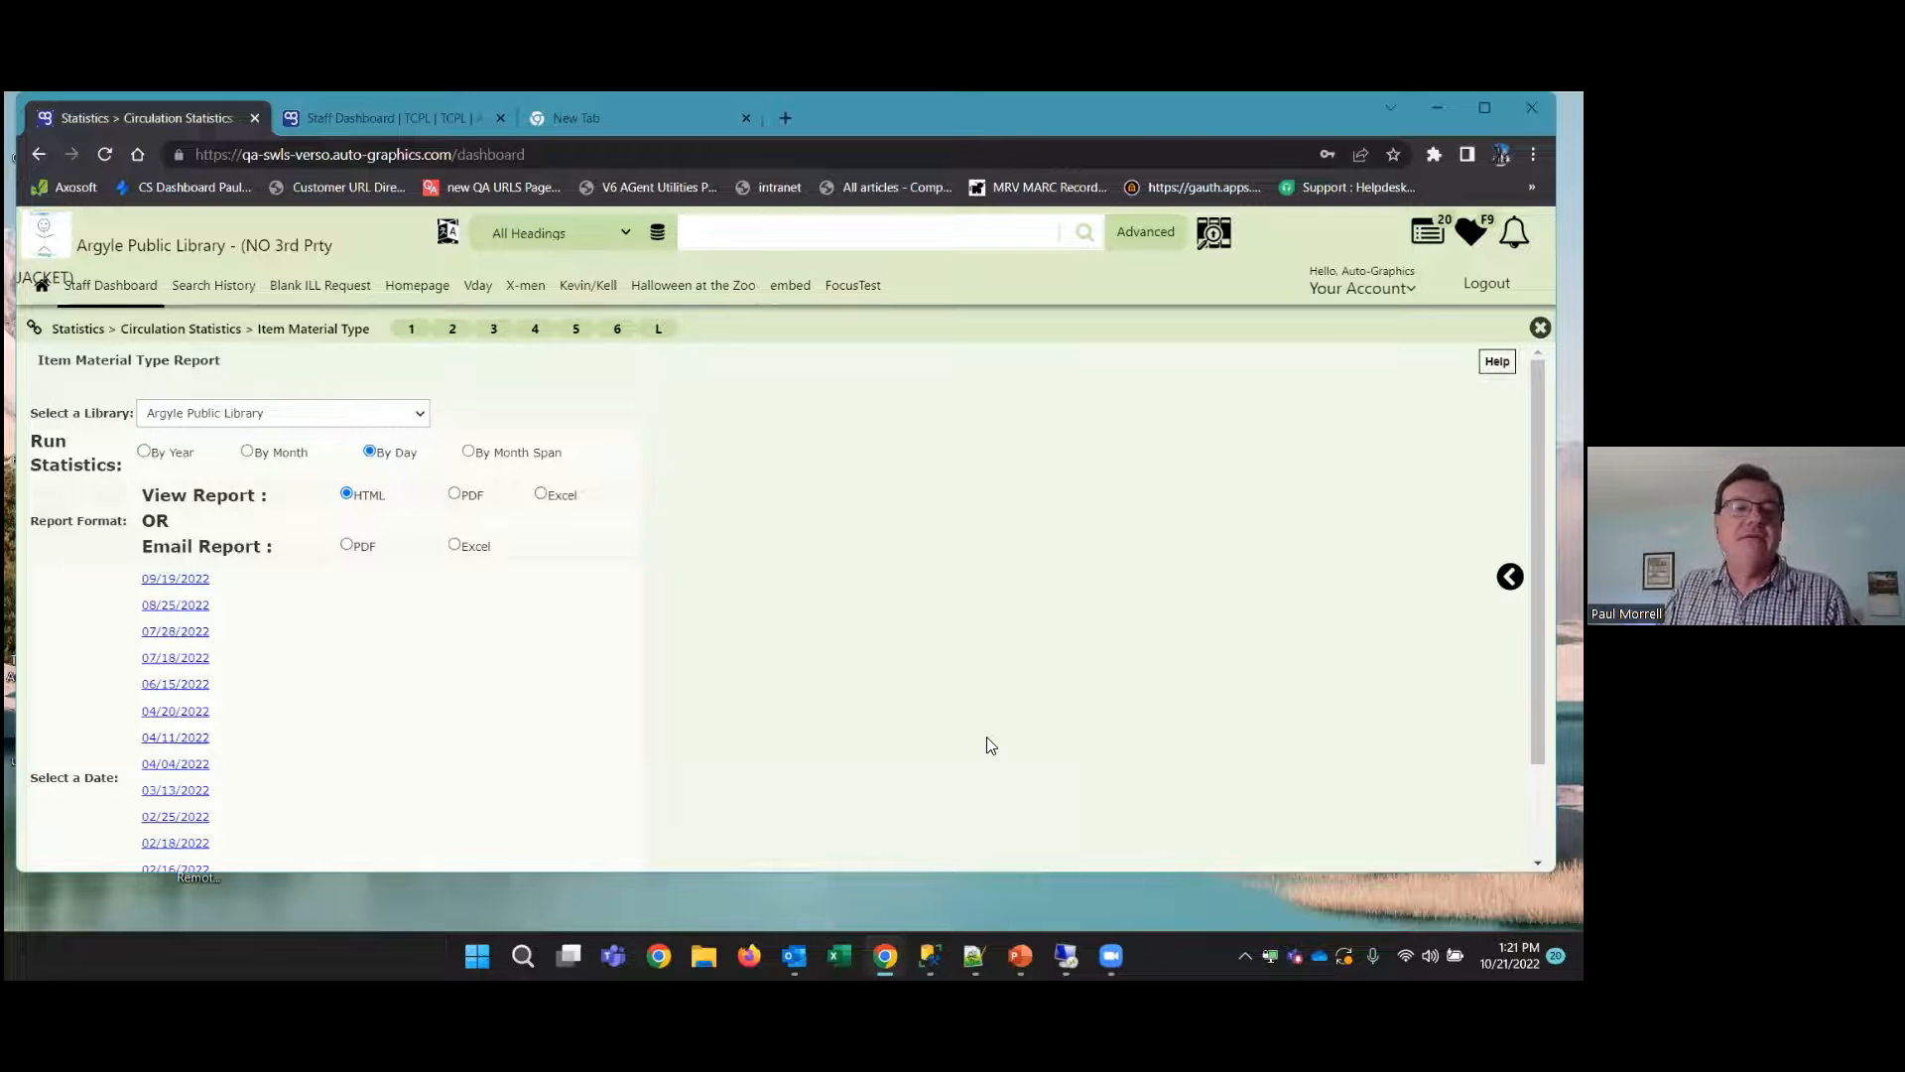
pyautogui.press('Escape')
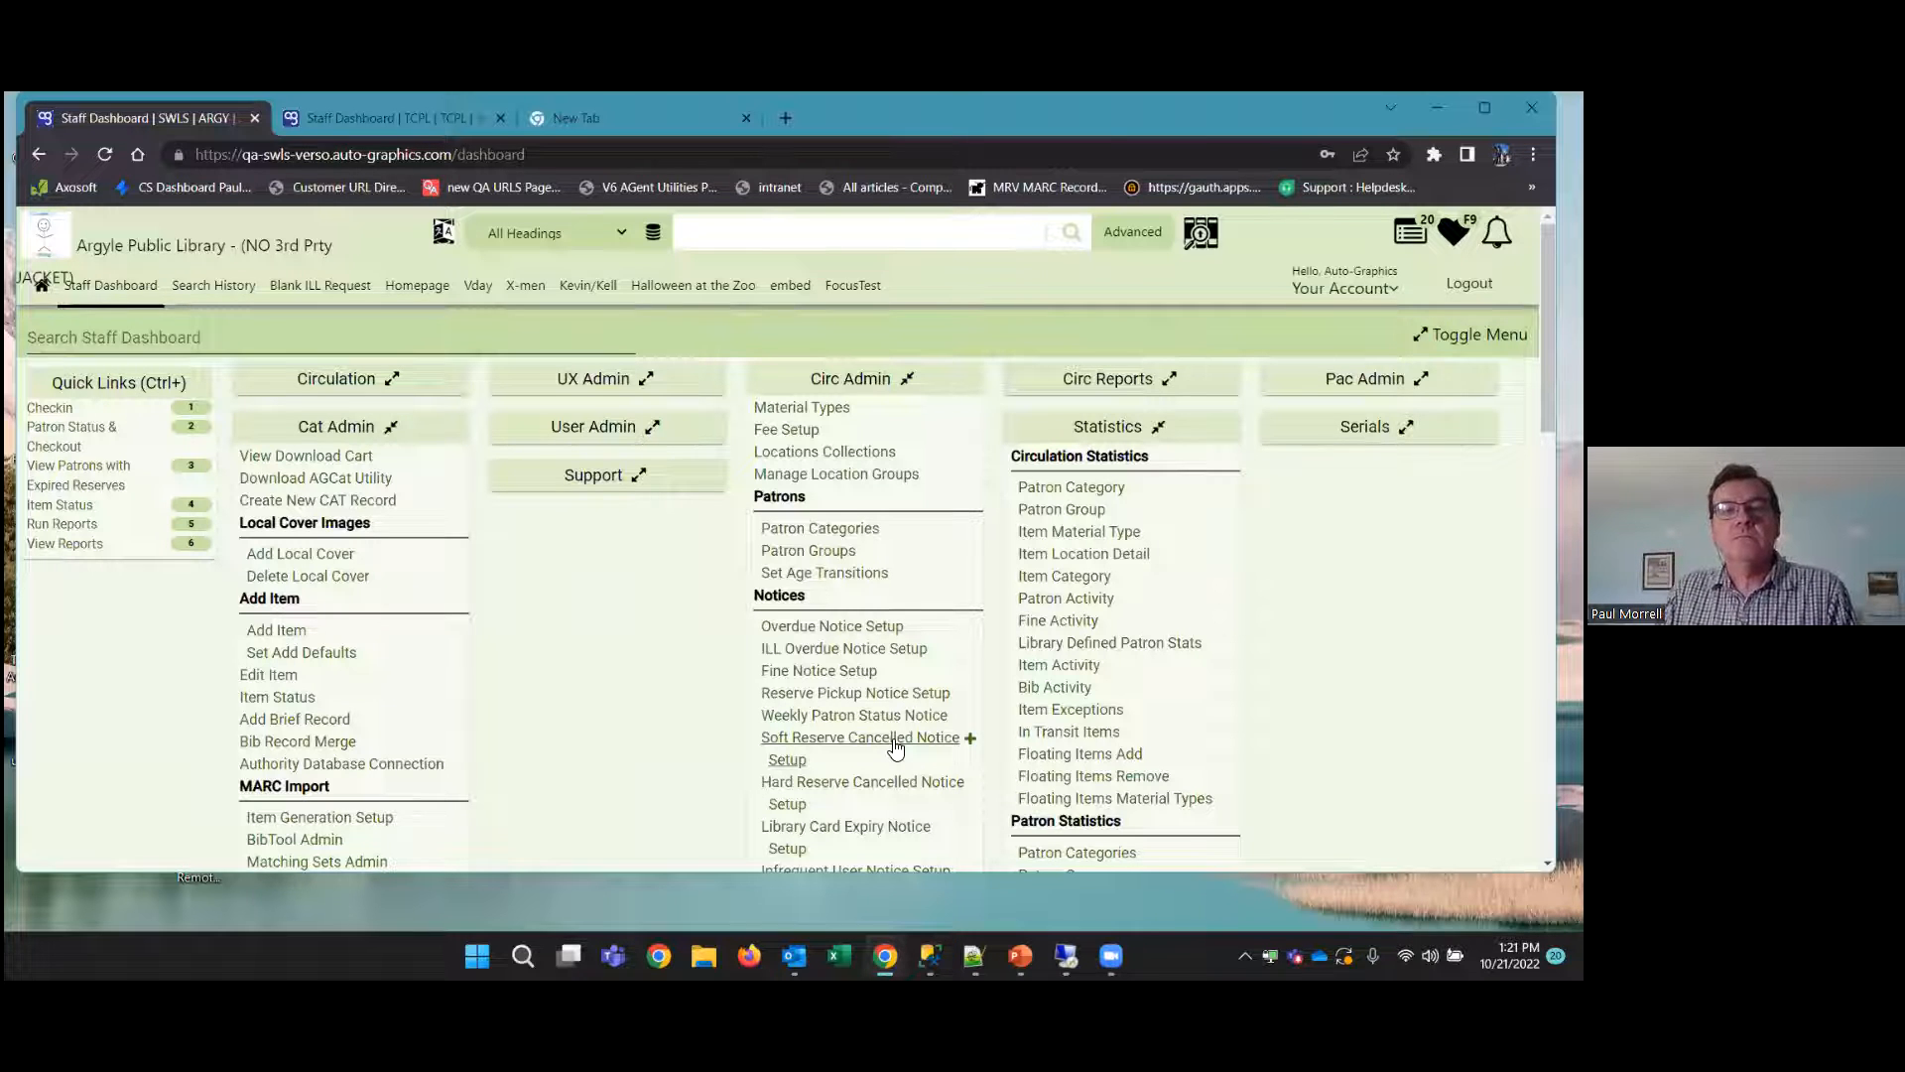
# Open Patron Status & Checkout and retrieve the patron record with the barcode anonymous
pyautogui.click(65, 437)
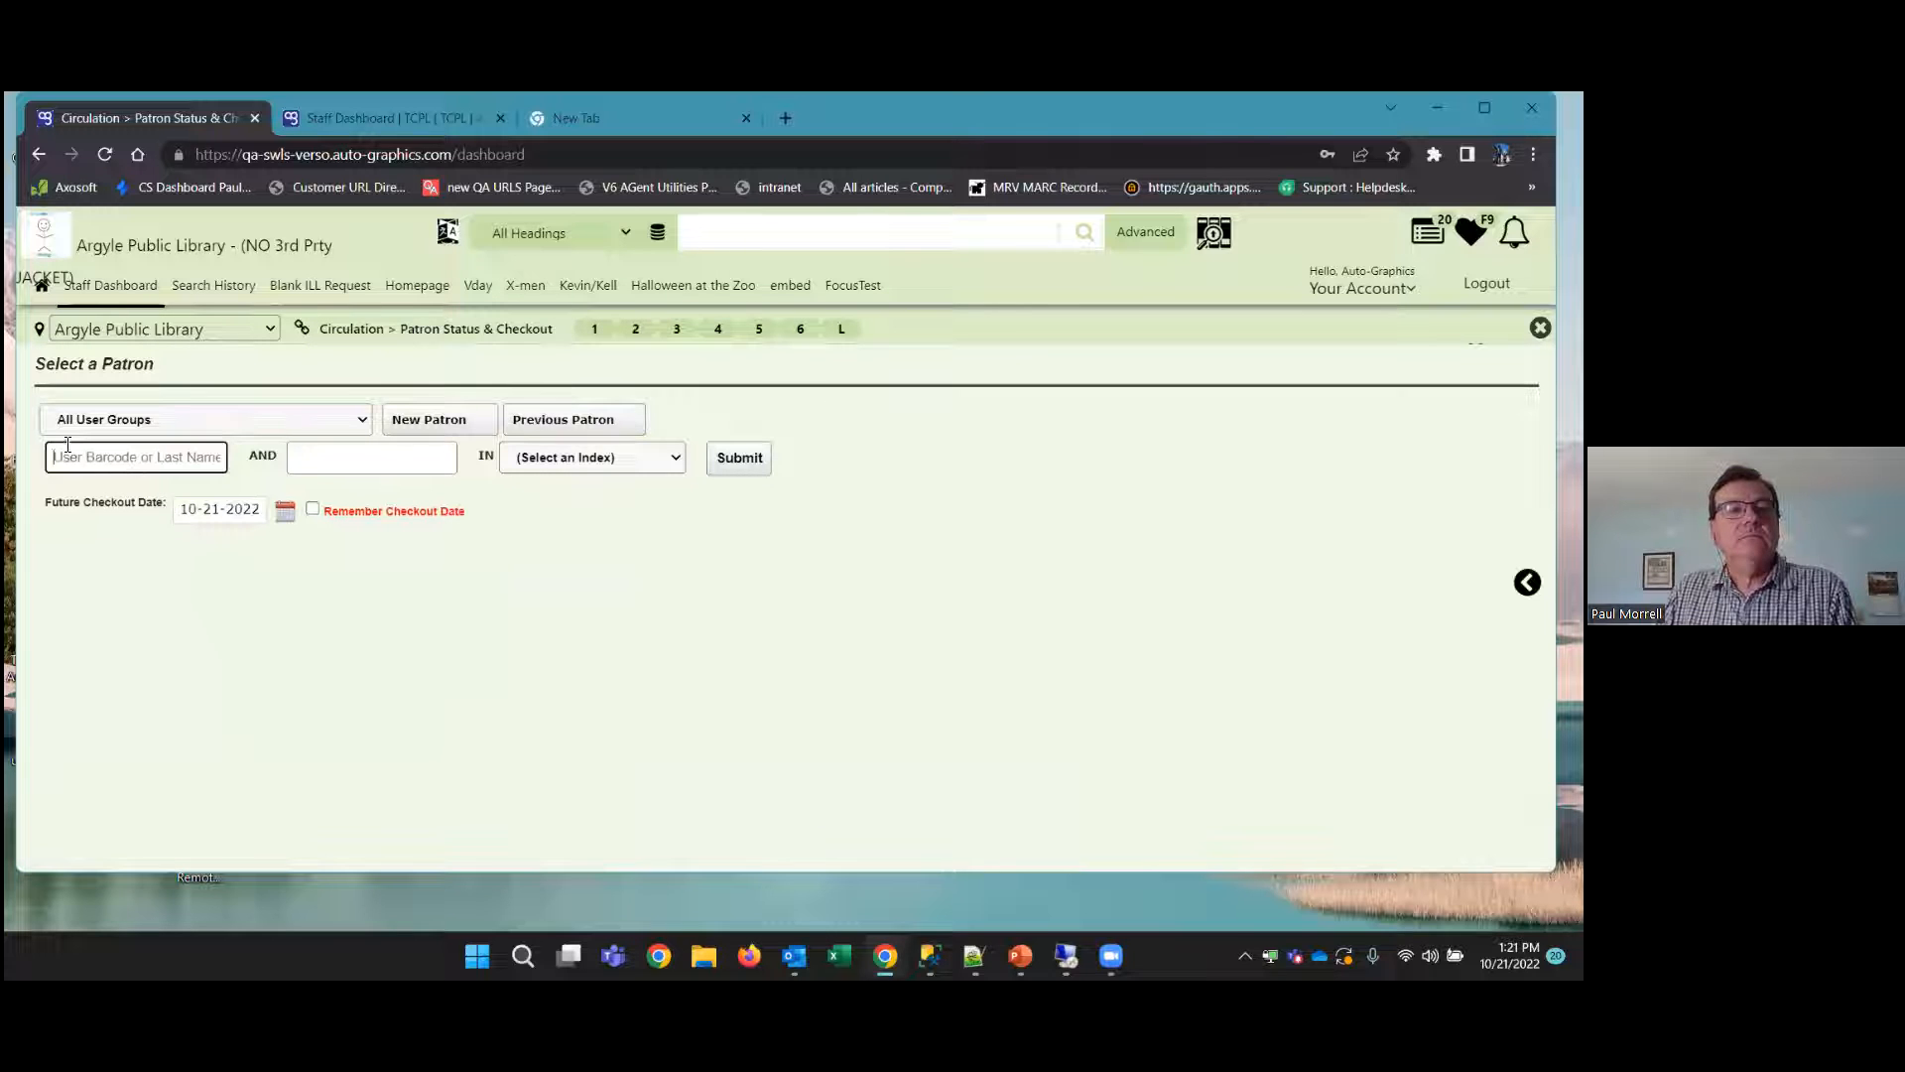
pyautogui.write('any')
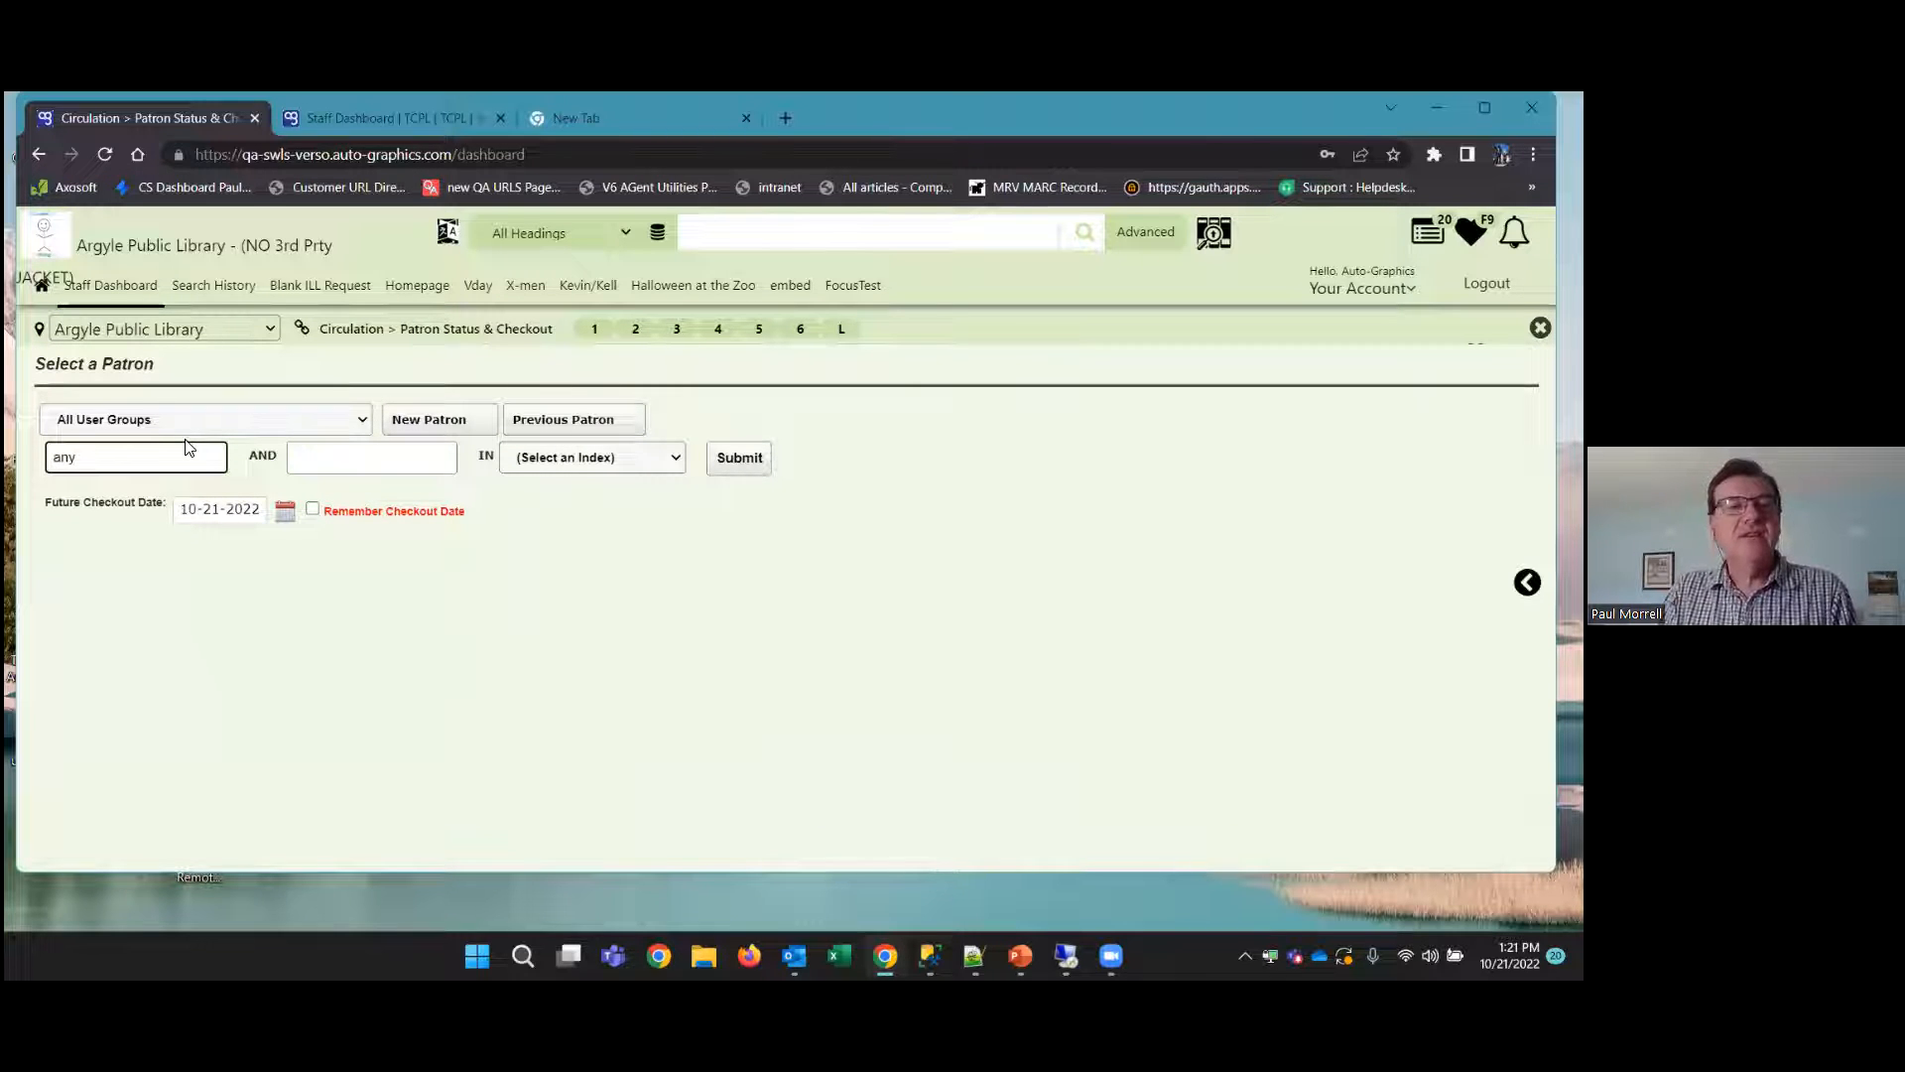
pyautogui.press('BackSpace')
pyautogui.write('onymous')
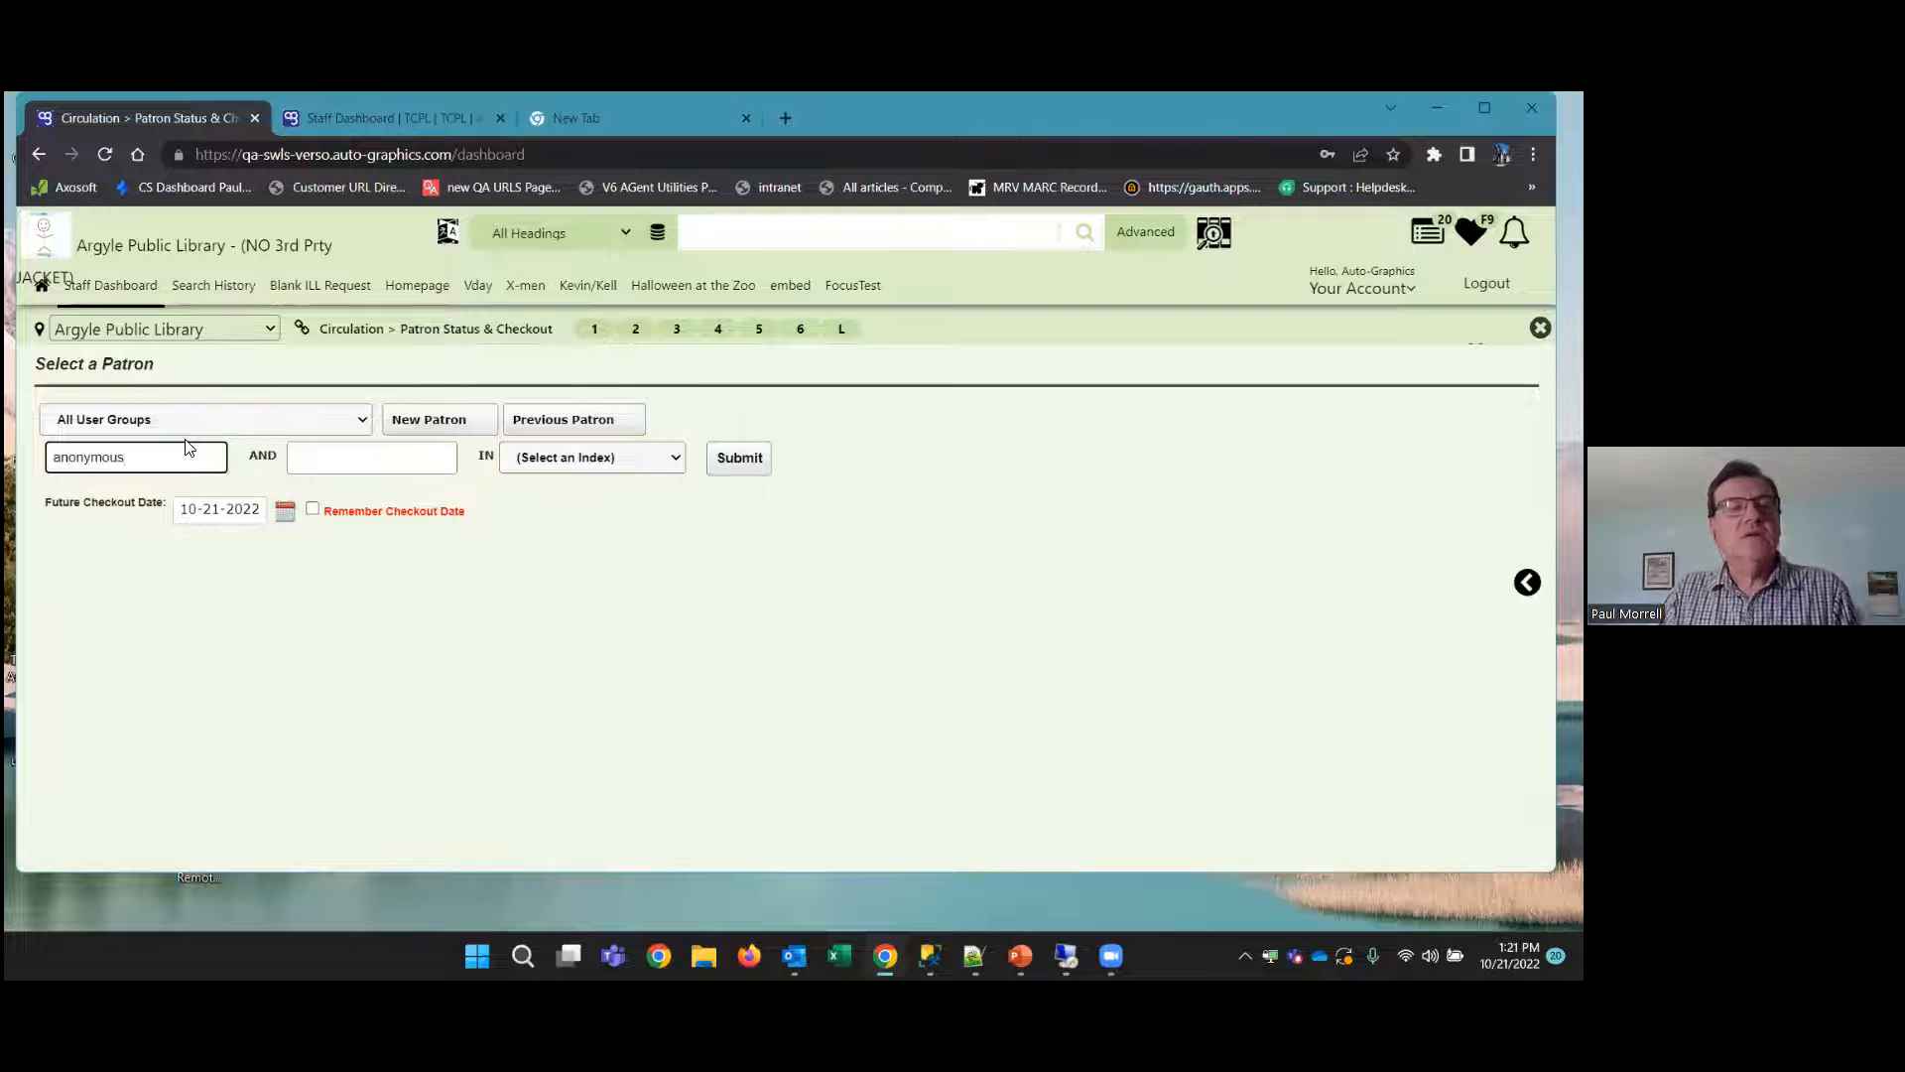
pyautogui.press('Return')
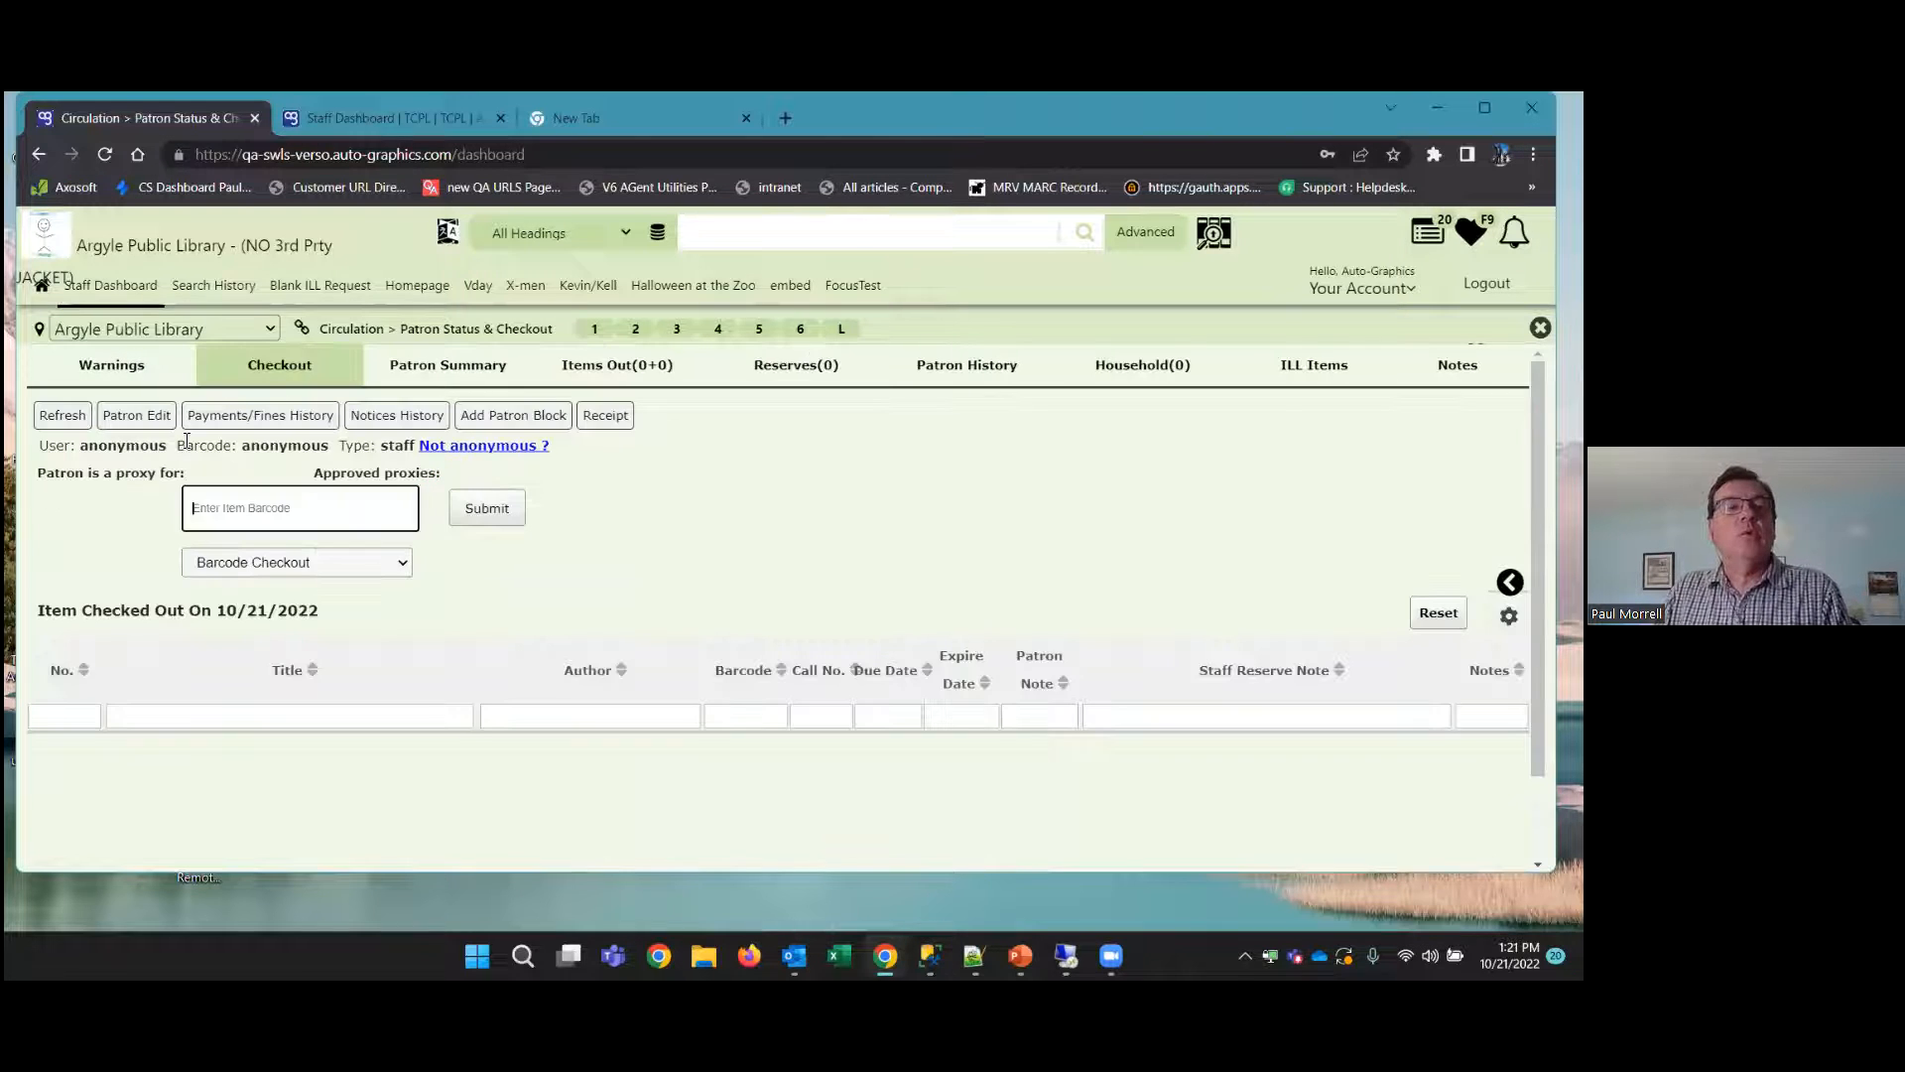
# Check out item seed1 to the anonymous patron as a group checkout of 4 pieces and close the patron's record
pyautogui.write('seed1')
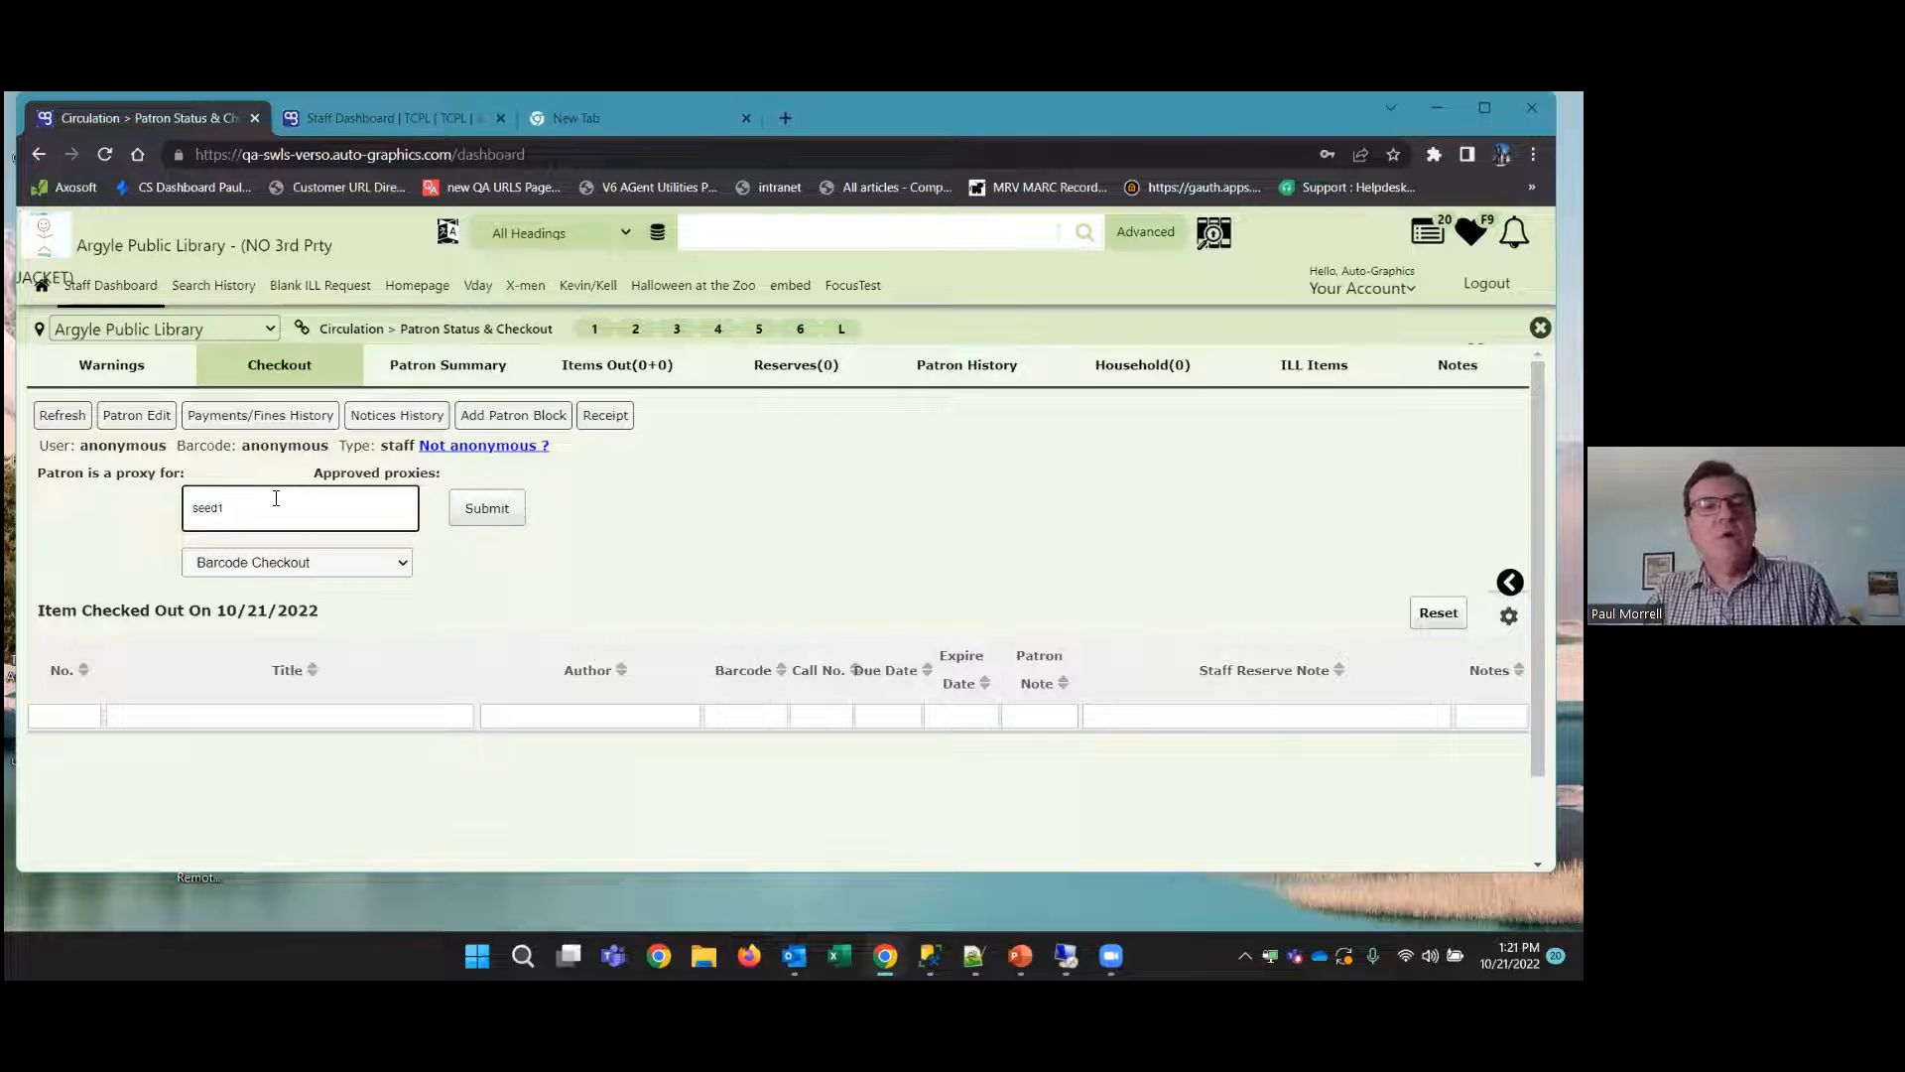
pyautogui.press('Return')
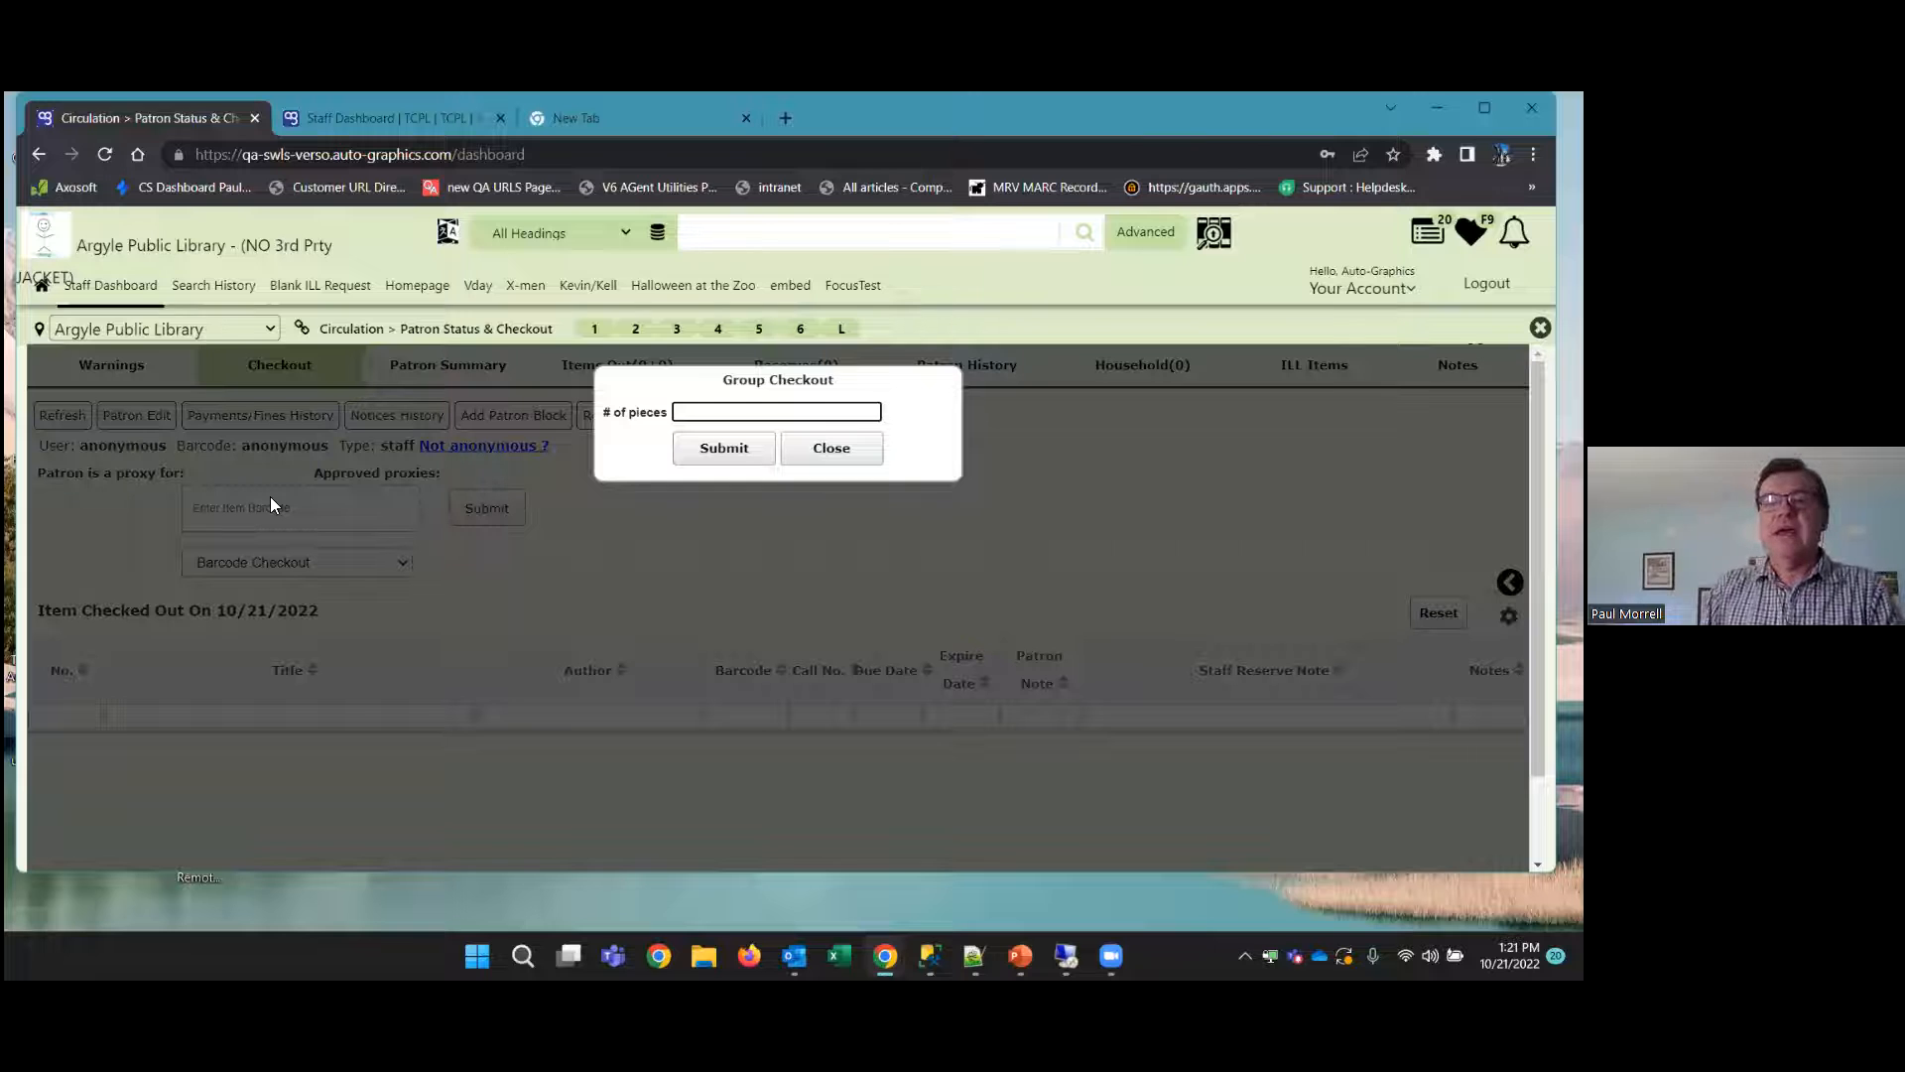
pyautogui.write('4')
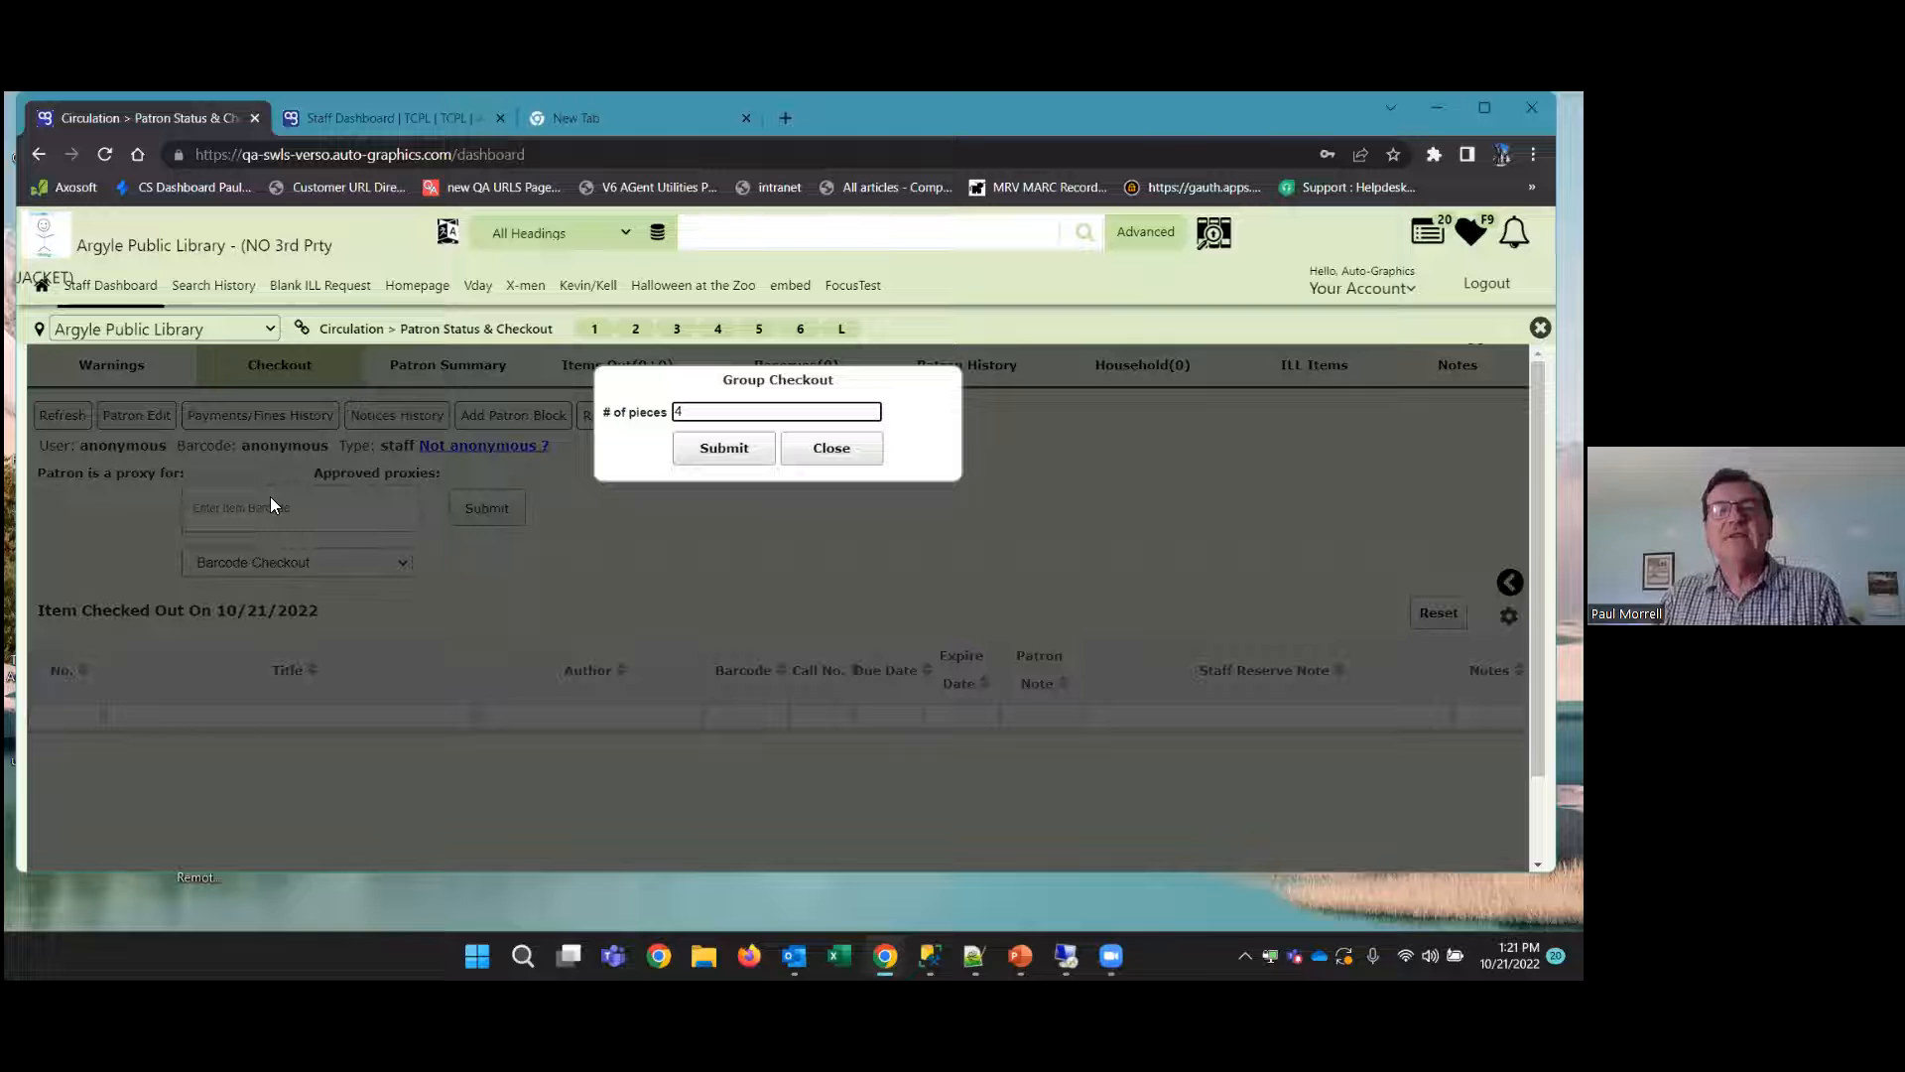
pyautogui.click(718, 456)
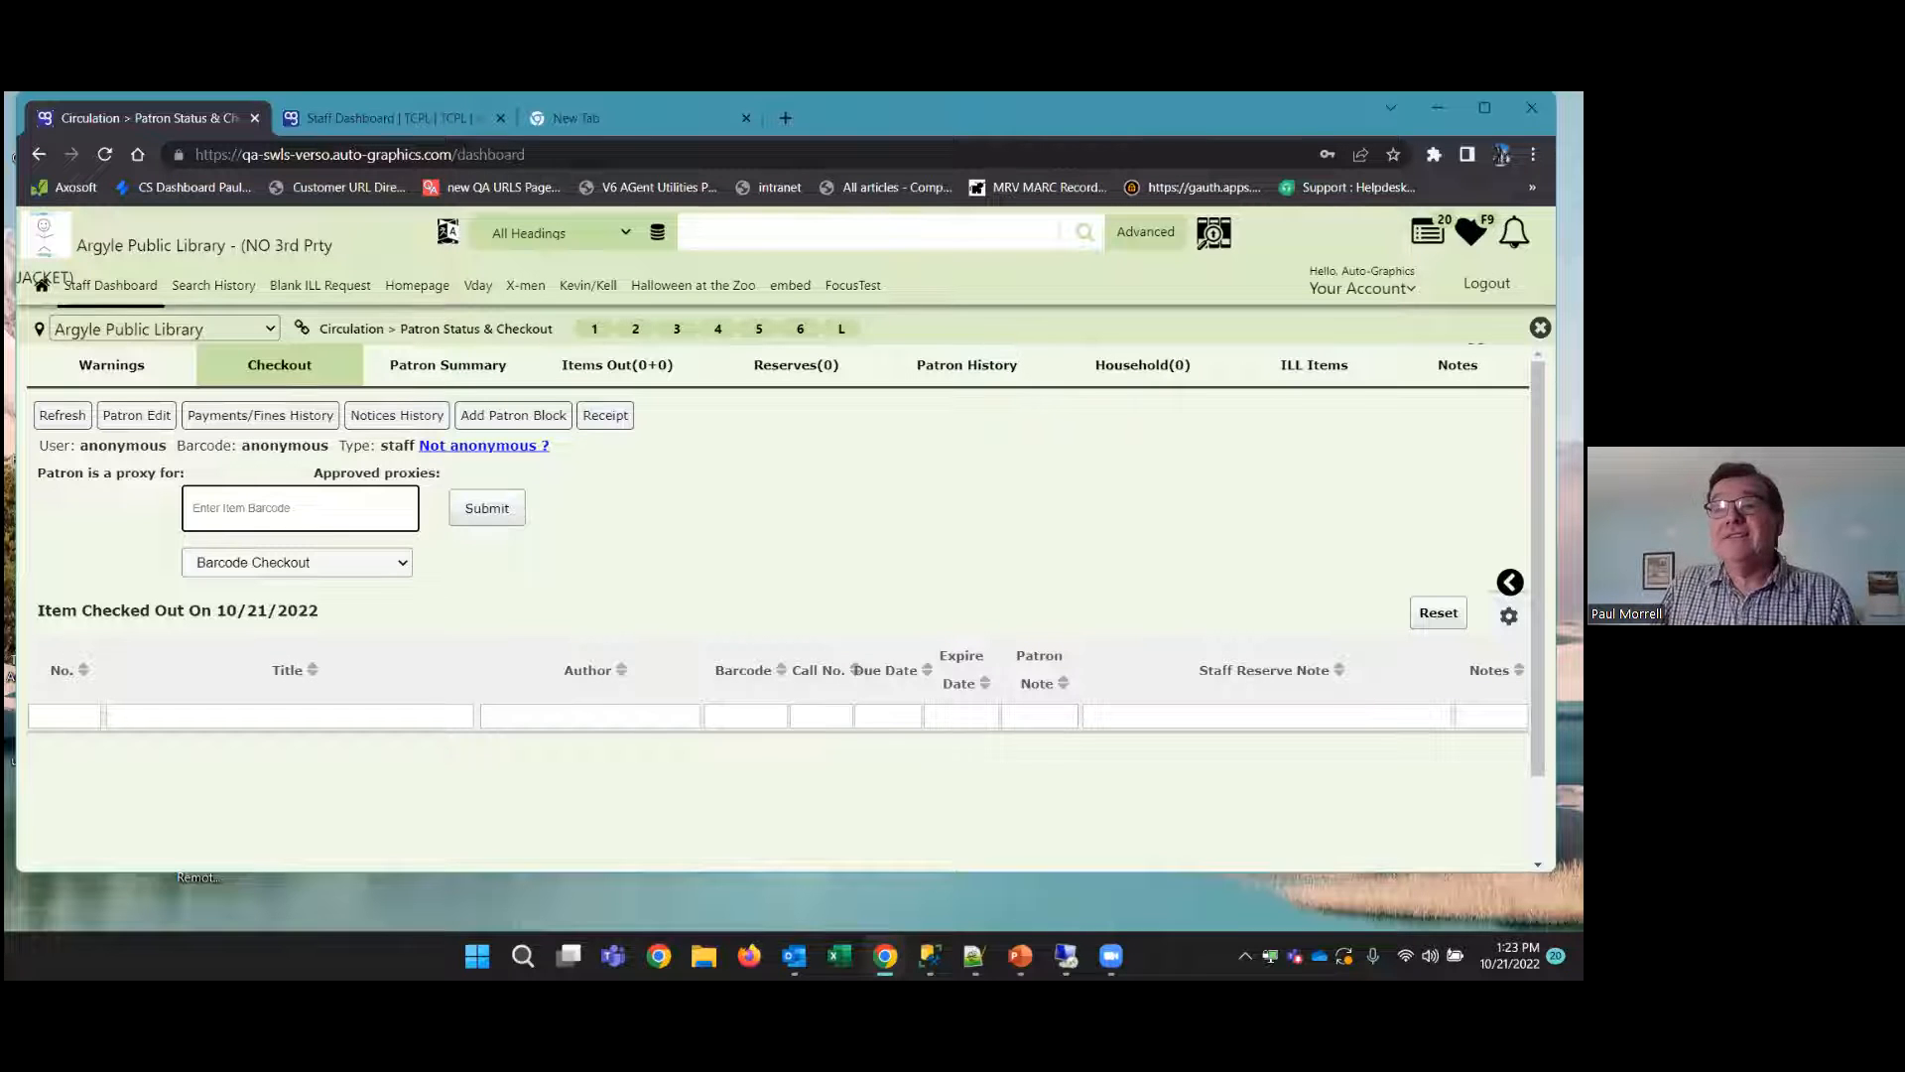
pyautogui.click(1540, 328)
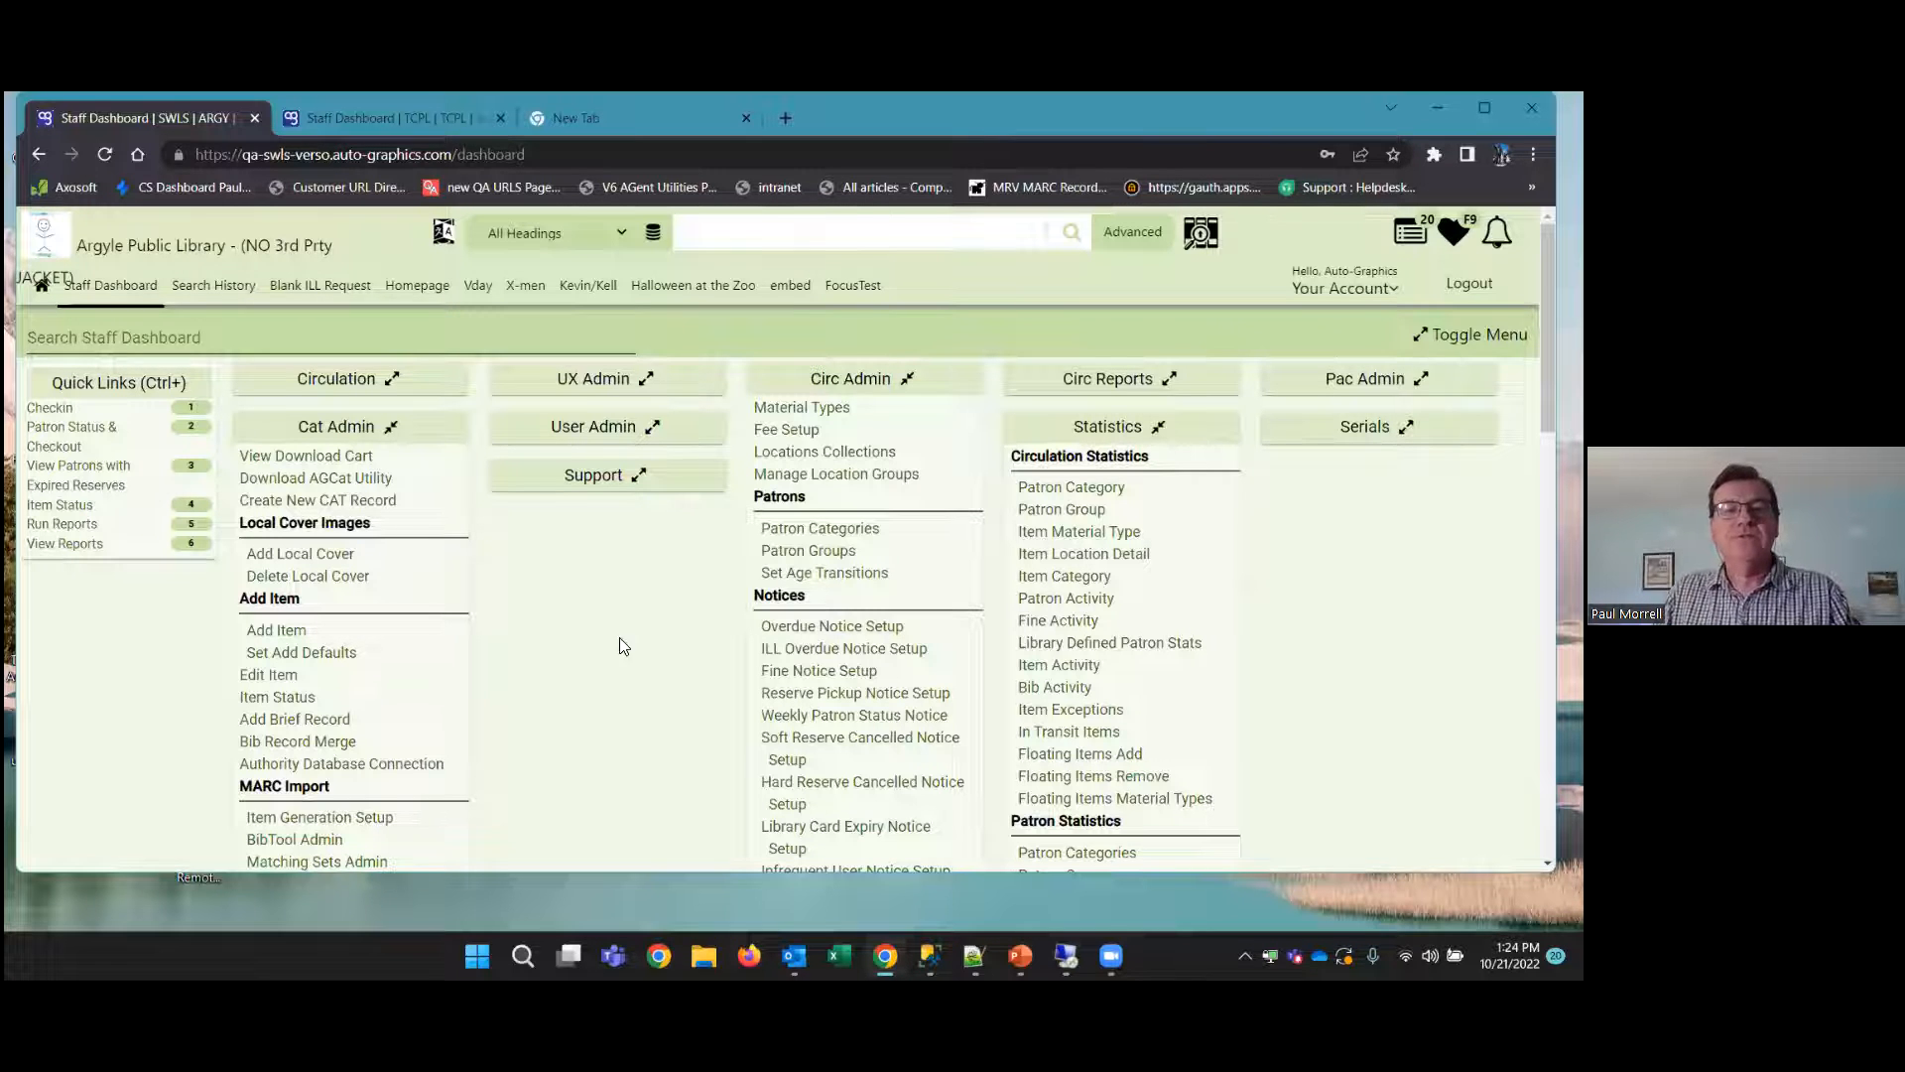
pyautogui.scroll(-3, 622, 645)
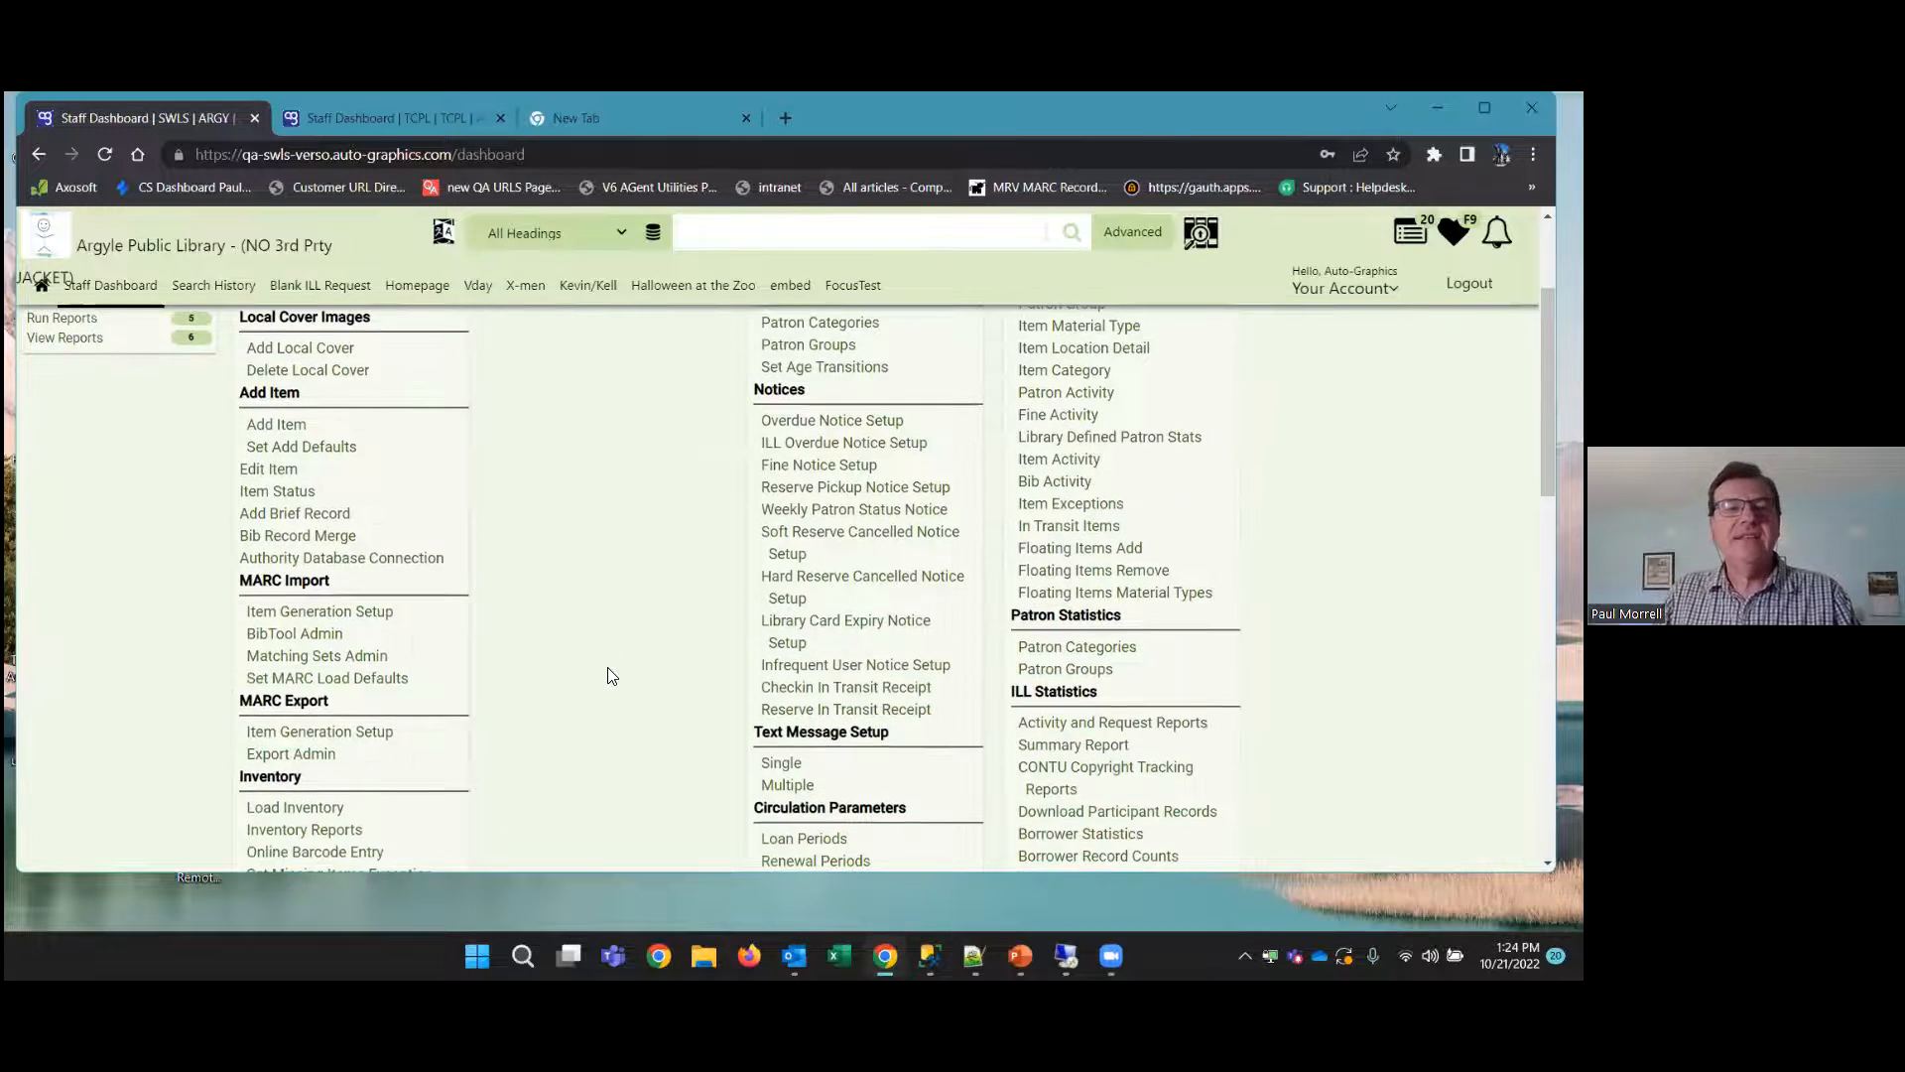
pyautogui.scroll(3, 612, 675)
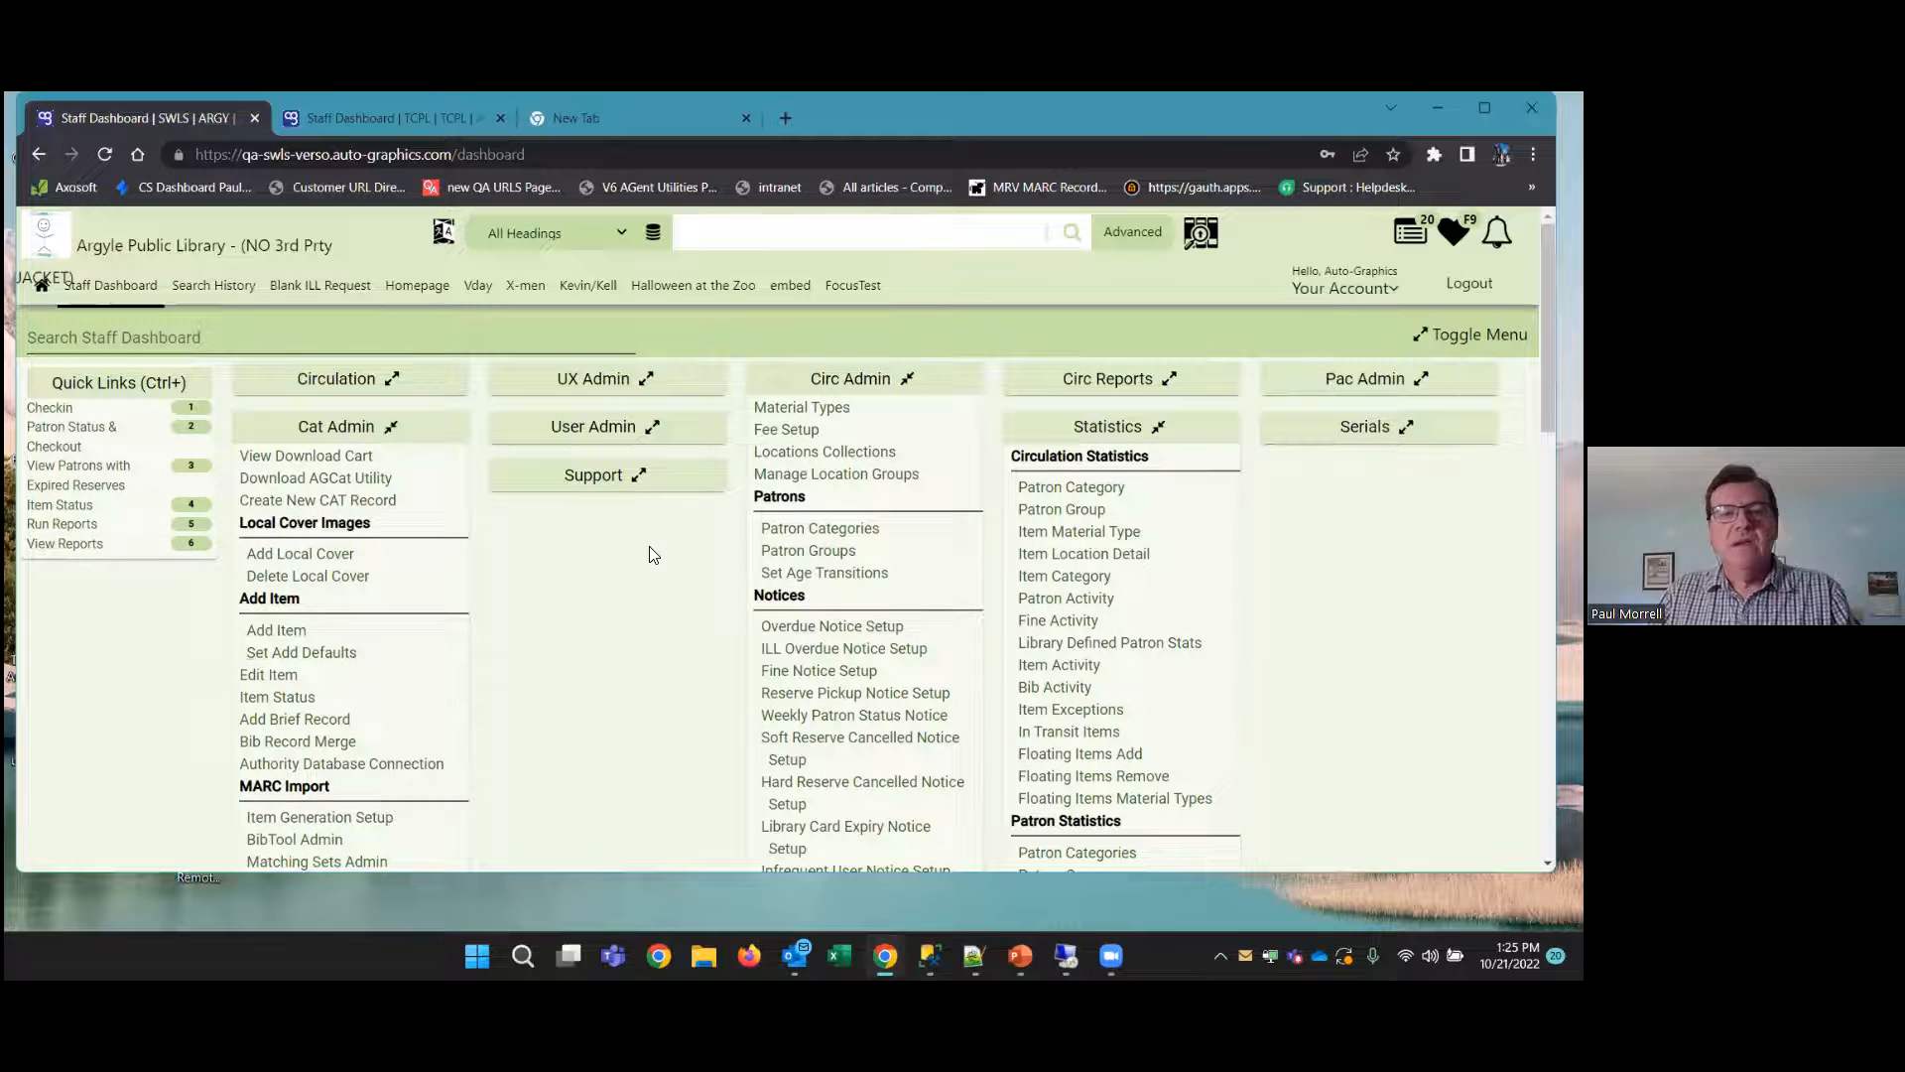
pyautogui.scroll(-2, 659, 645)
pyautogui.scroll(1, 665, 653)
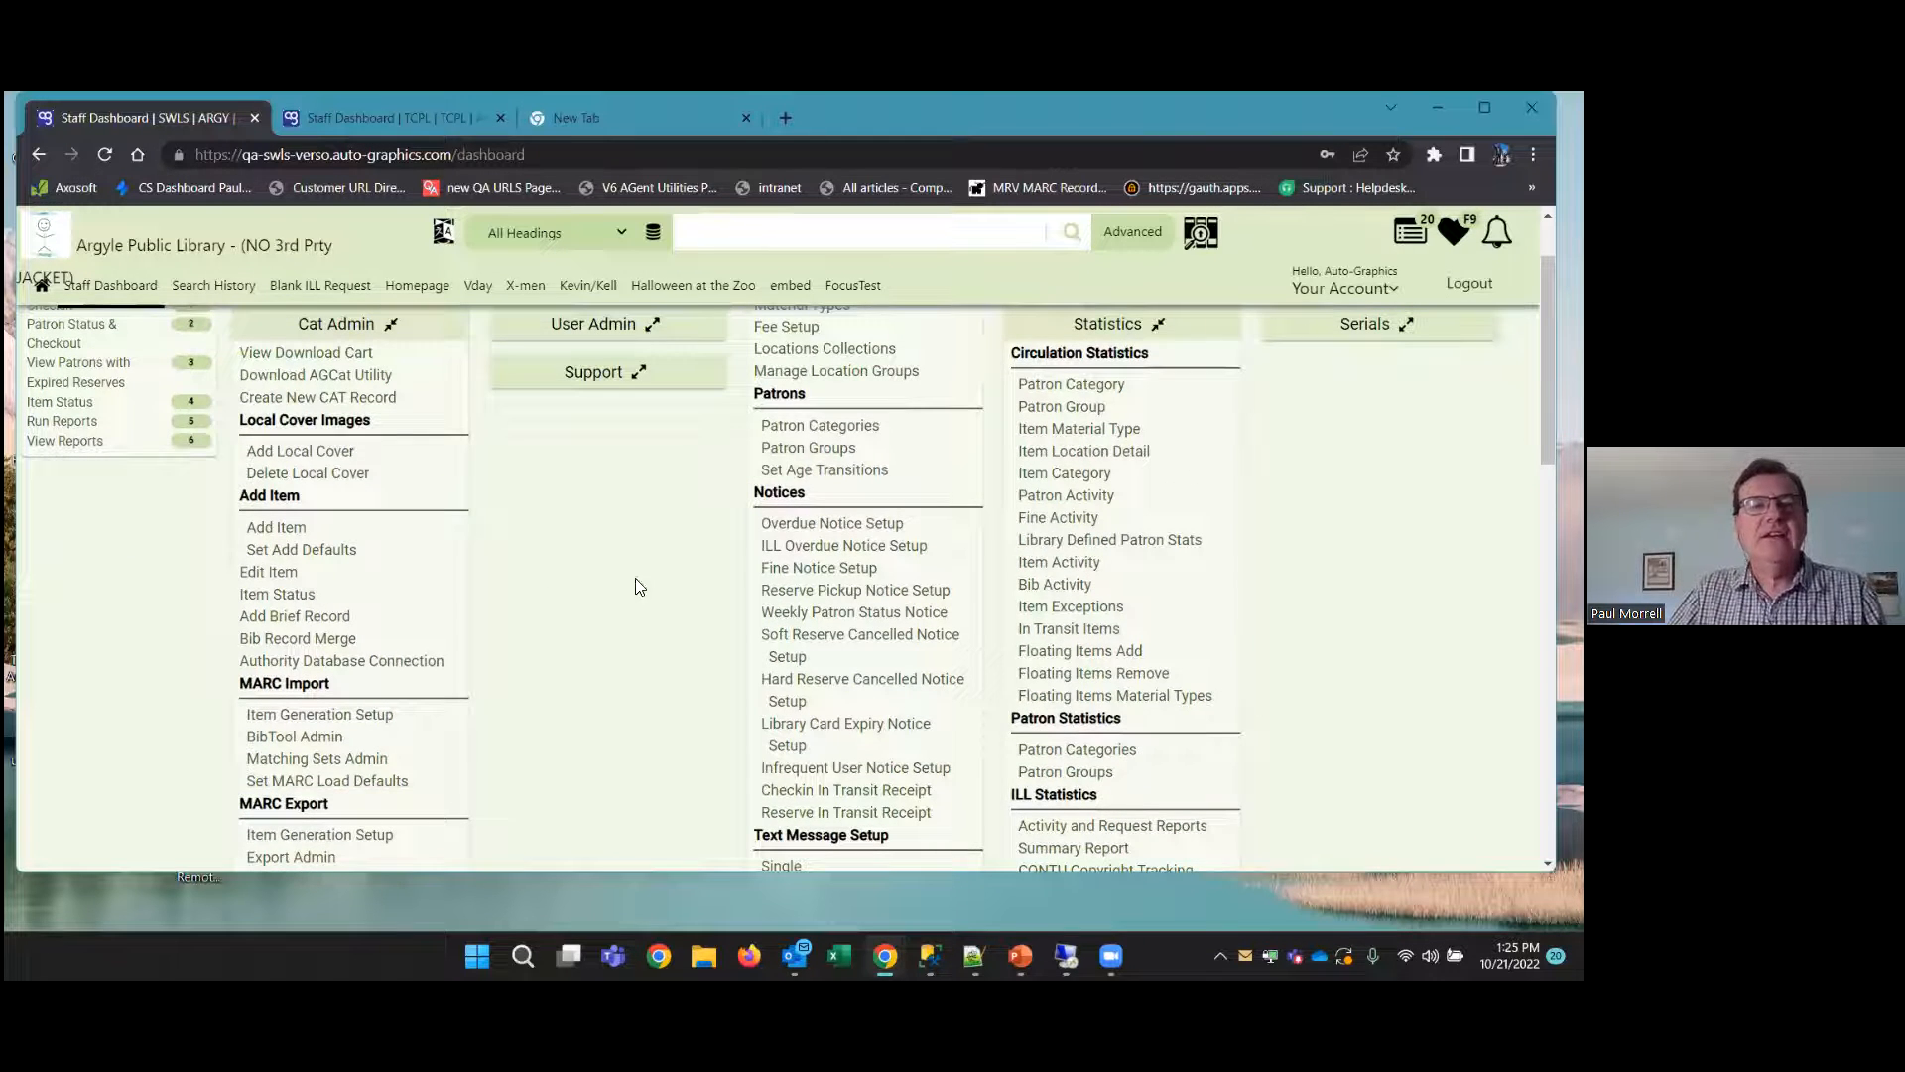
pyautogui.scroll(1, 610, 555)
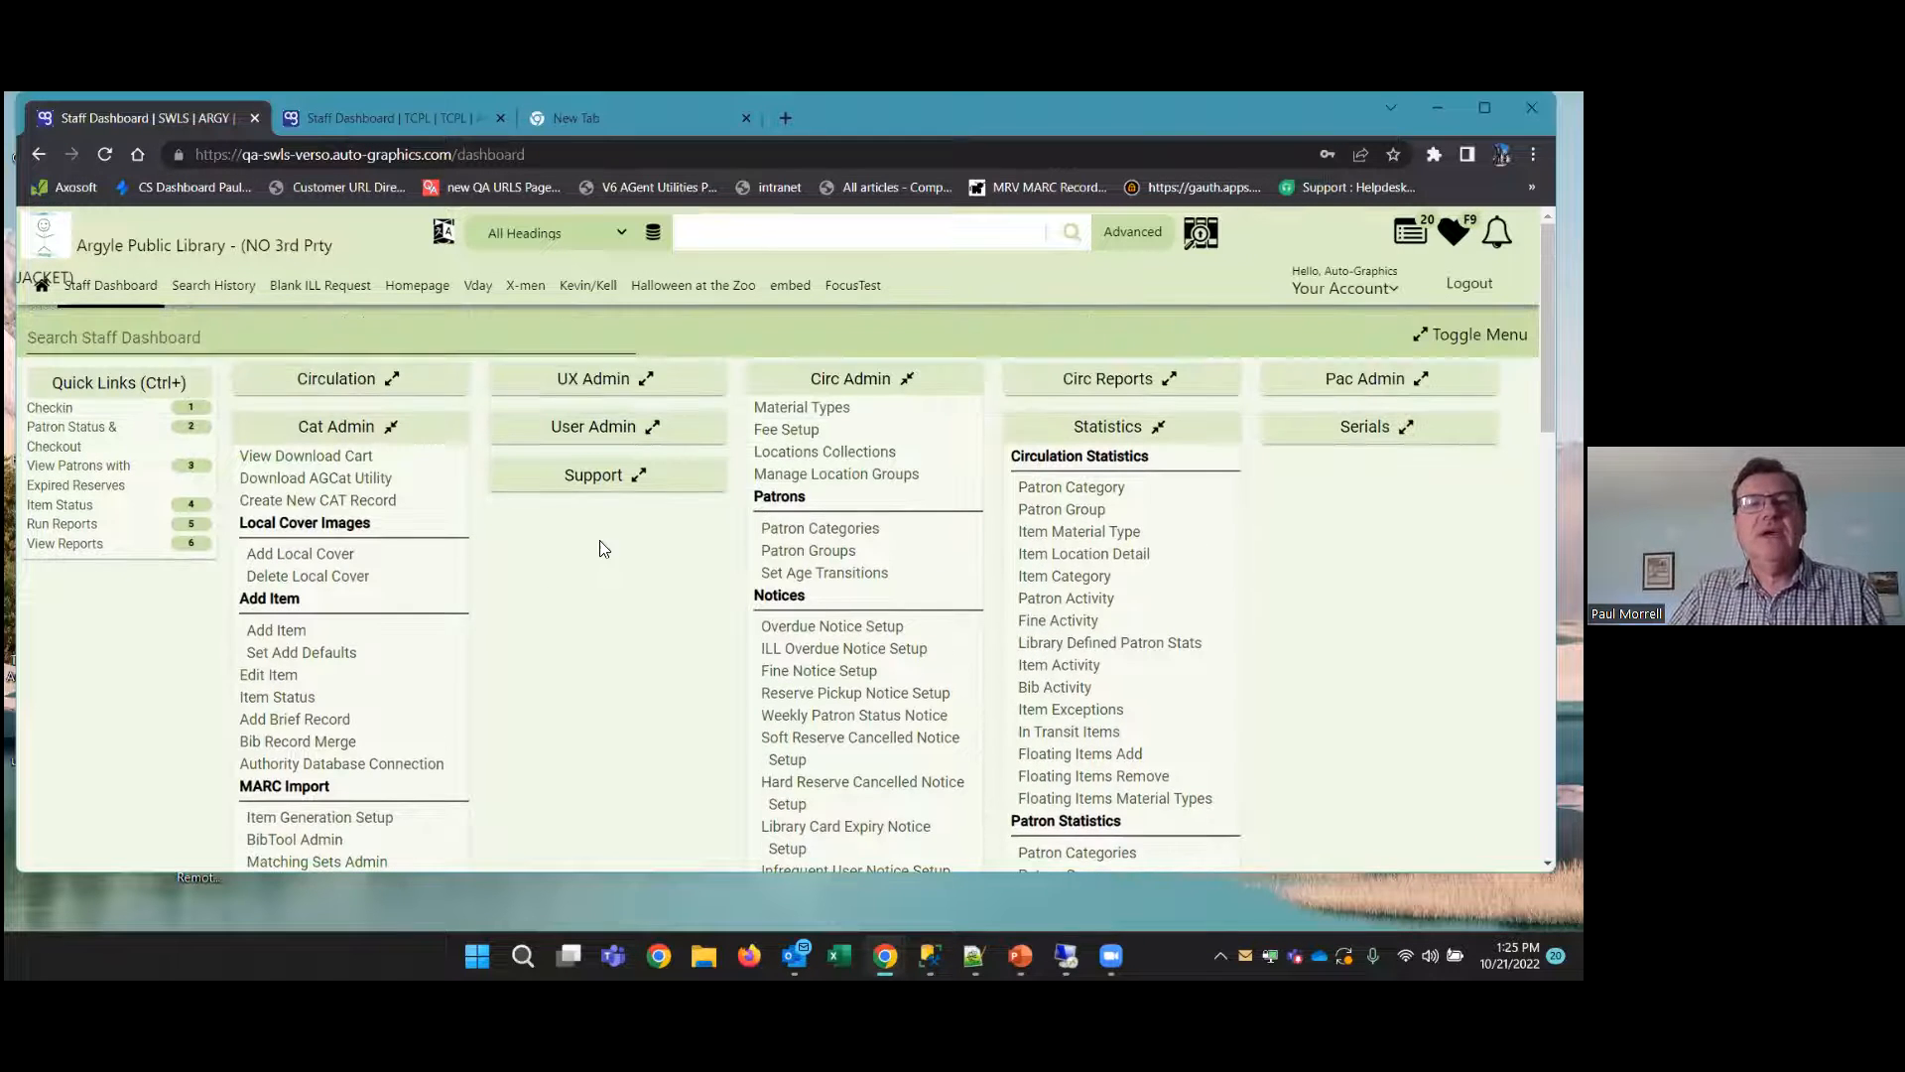
# Expand the dashboard's Circulation section and open Circulation History
pyautogui.click(391, 379)
pyautogui.scroll(-3, 180, 558)
pyautogui.scroll(-6, 180, 558)
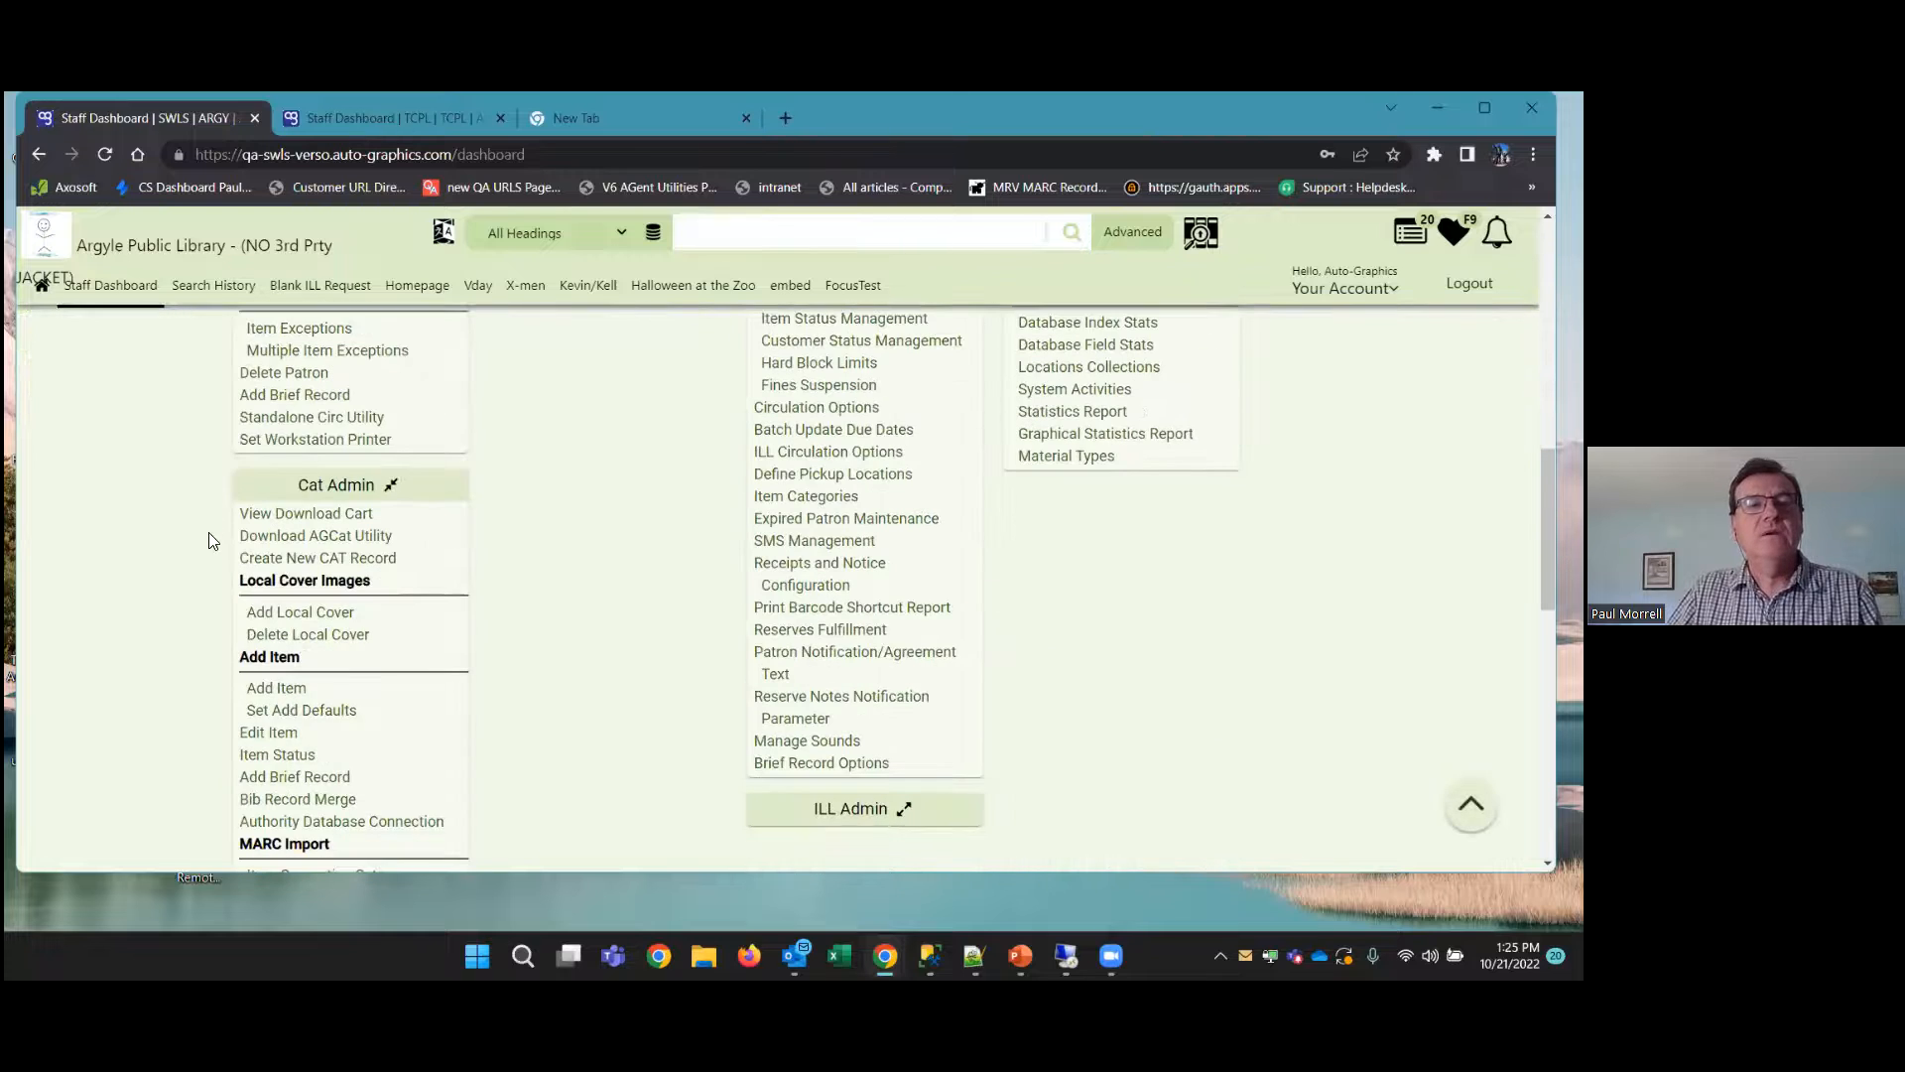
pyautogui.scroll(1, 220, 440)
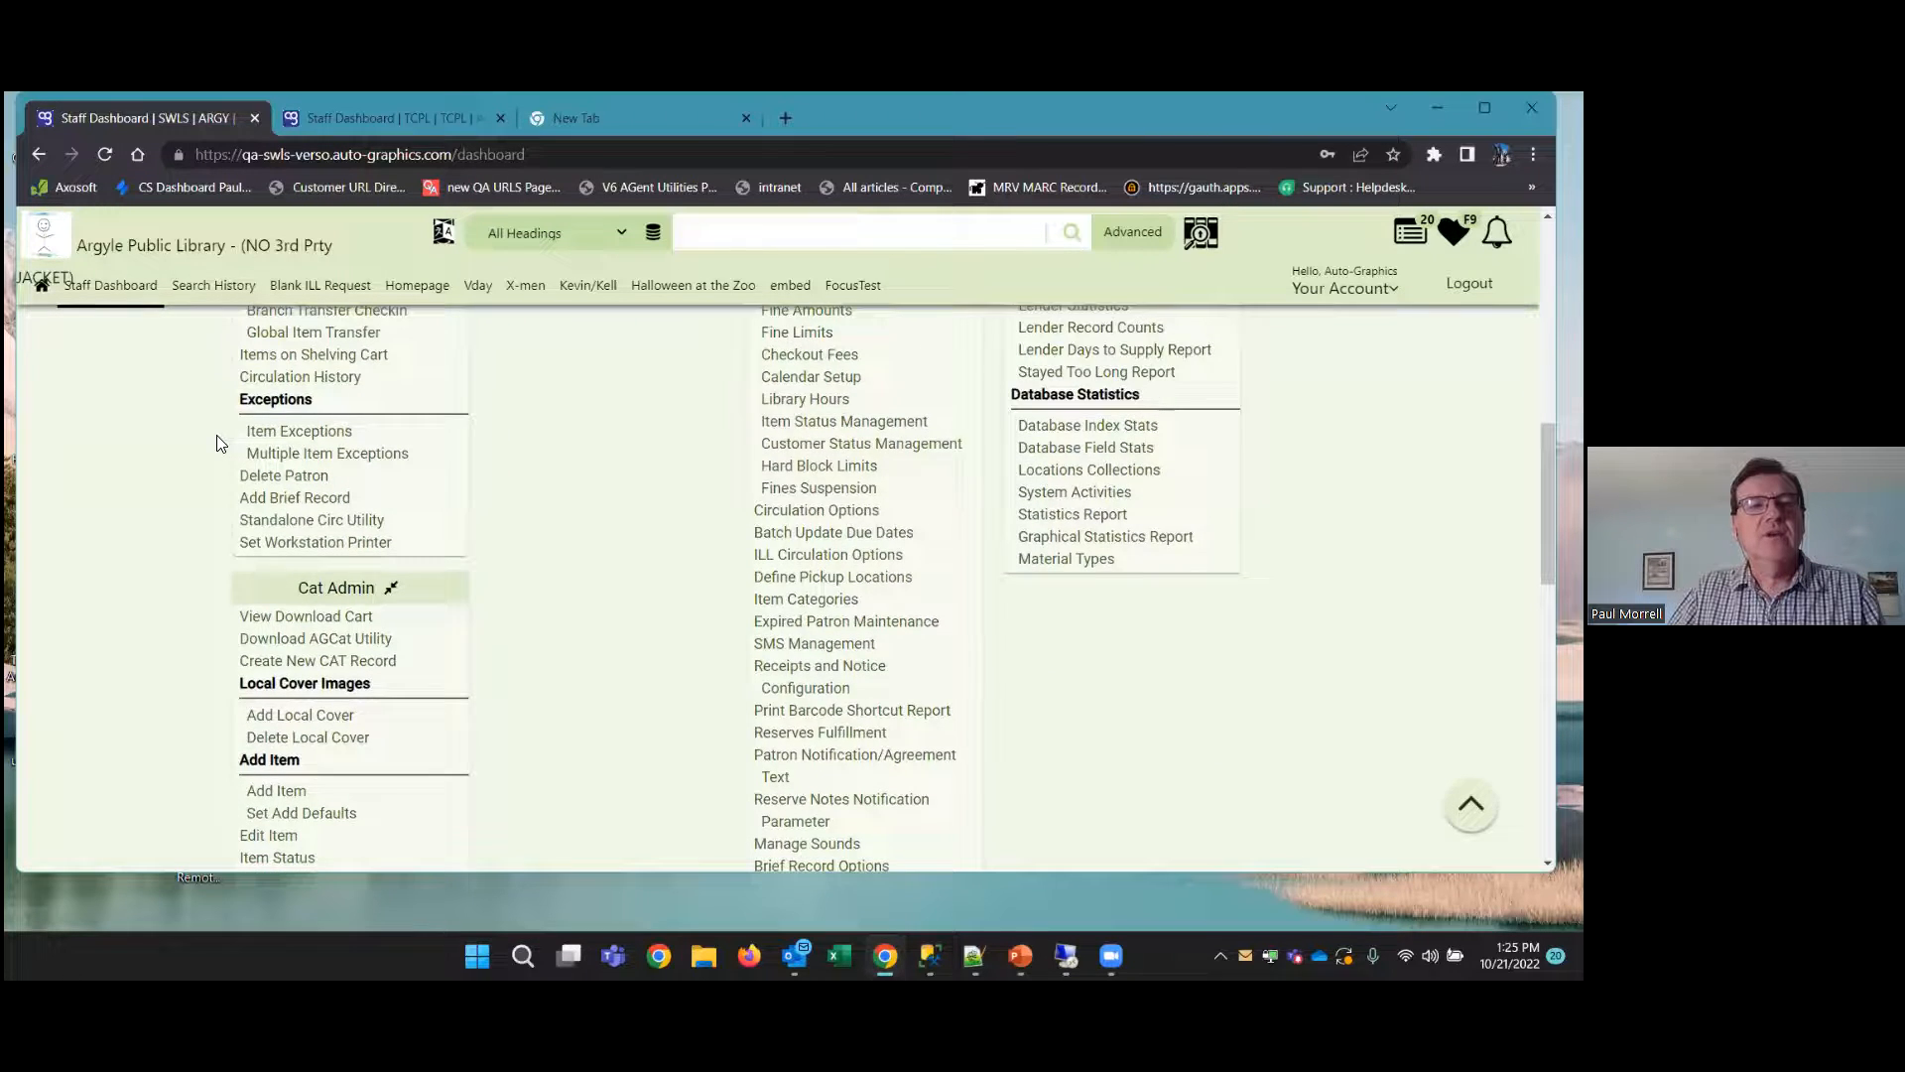
pyautogui.scroll(1, 228, 444)
pyautogui.click(302, 480)
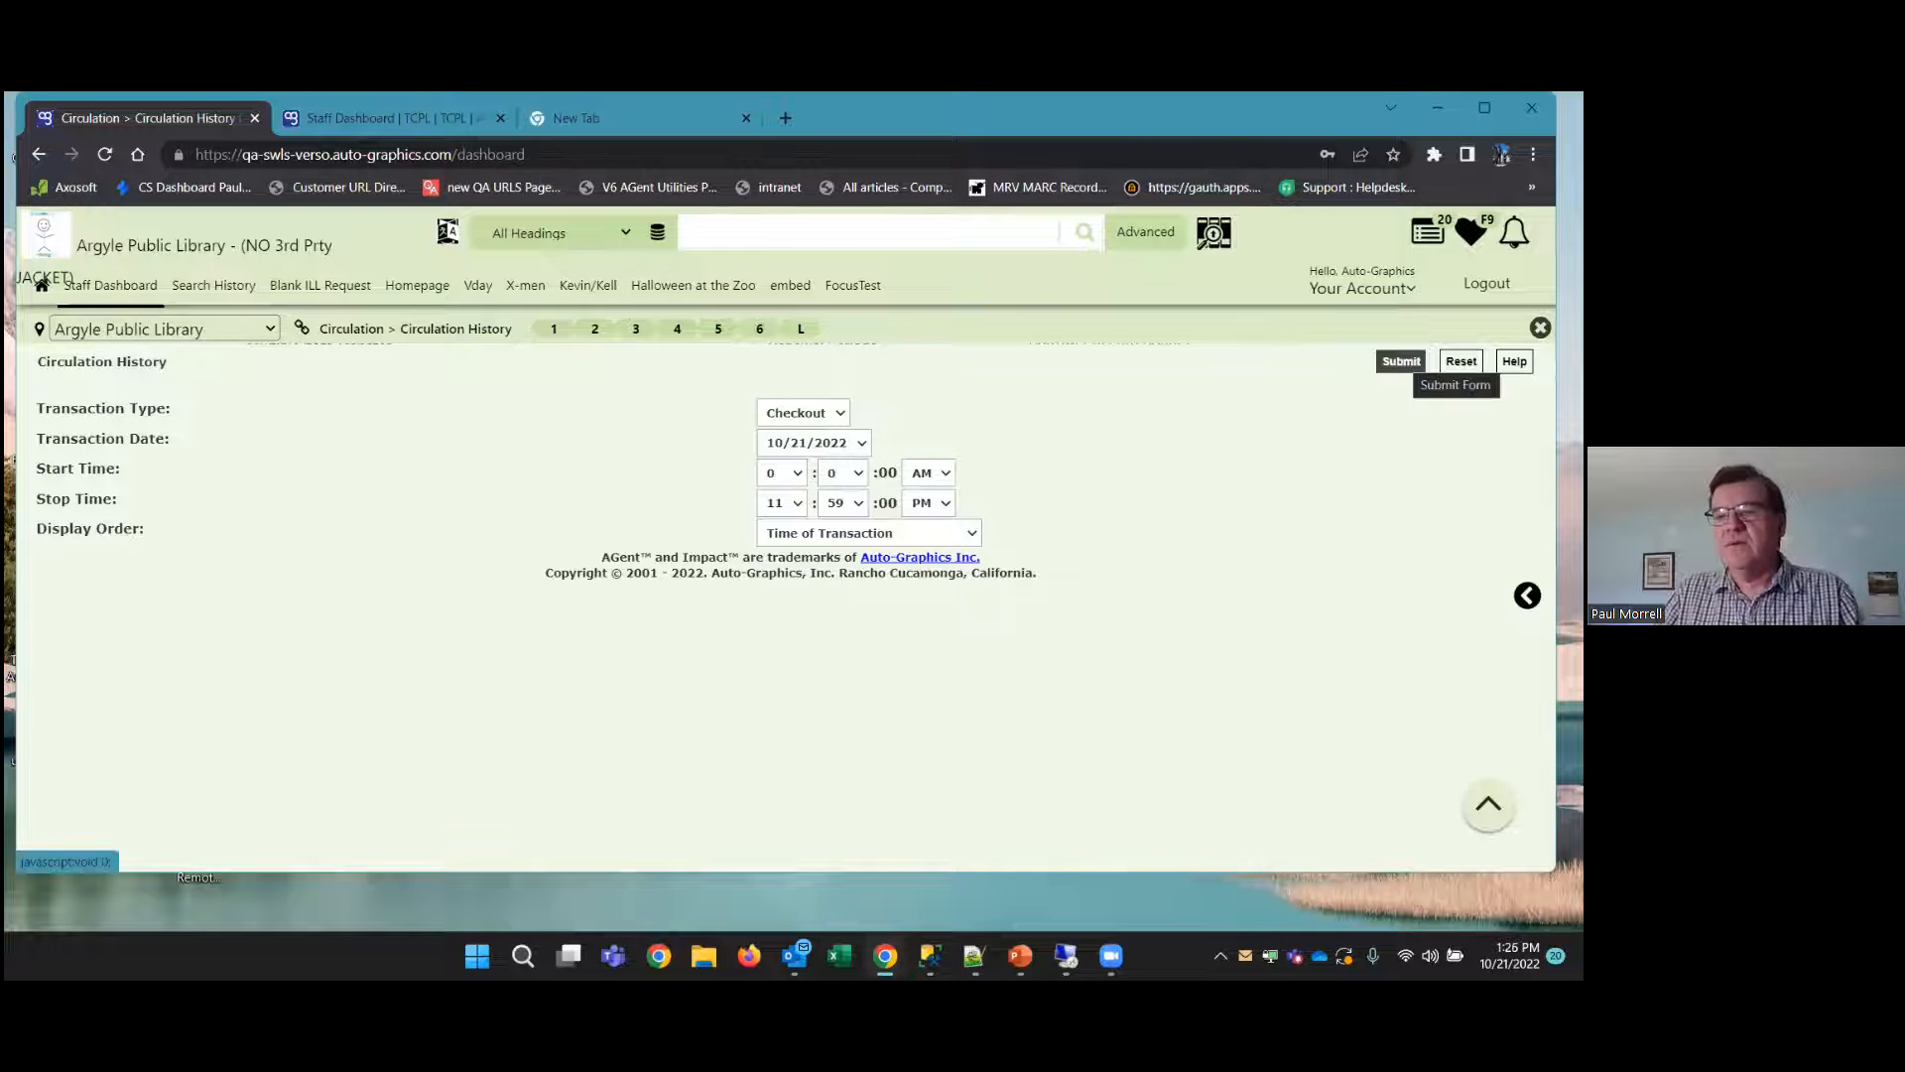
# List the full day's checkout transactions for 10/21/2022 by time of transaction and examine the titles of the seed packet entries
pyautogui.click(1402, 361)
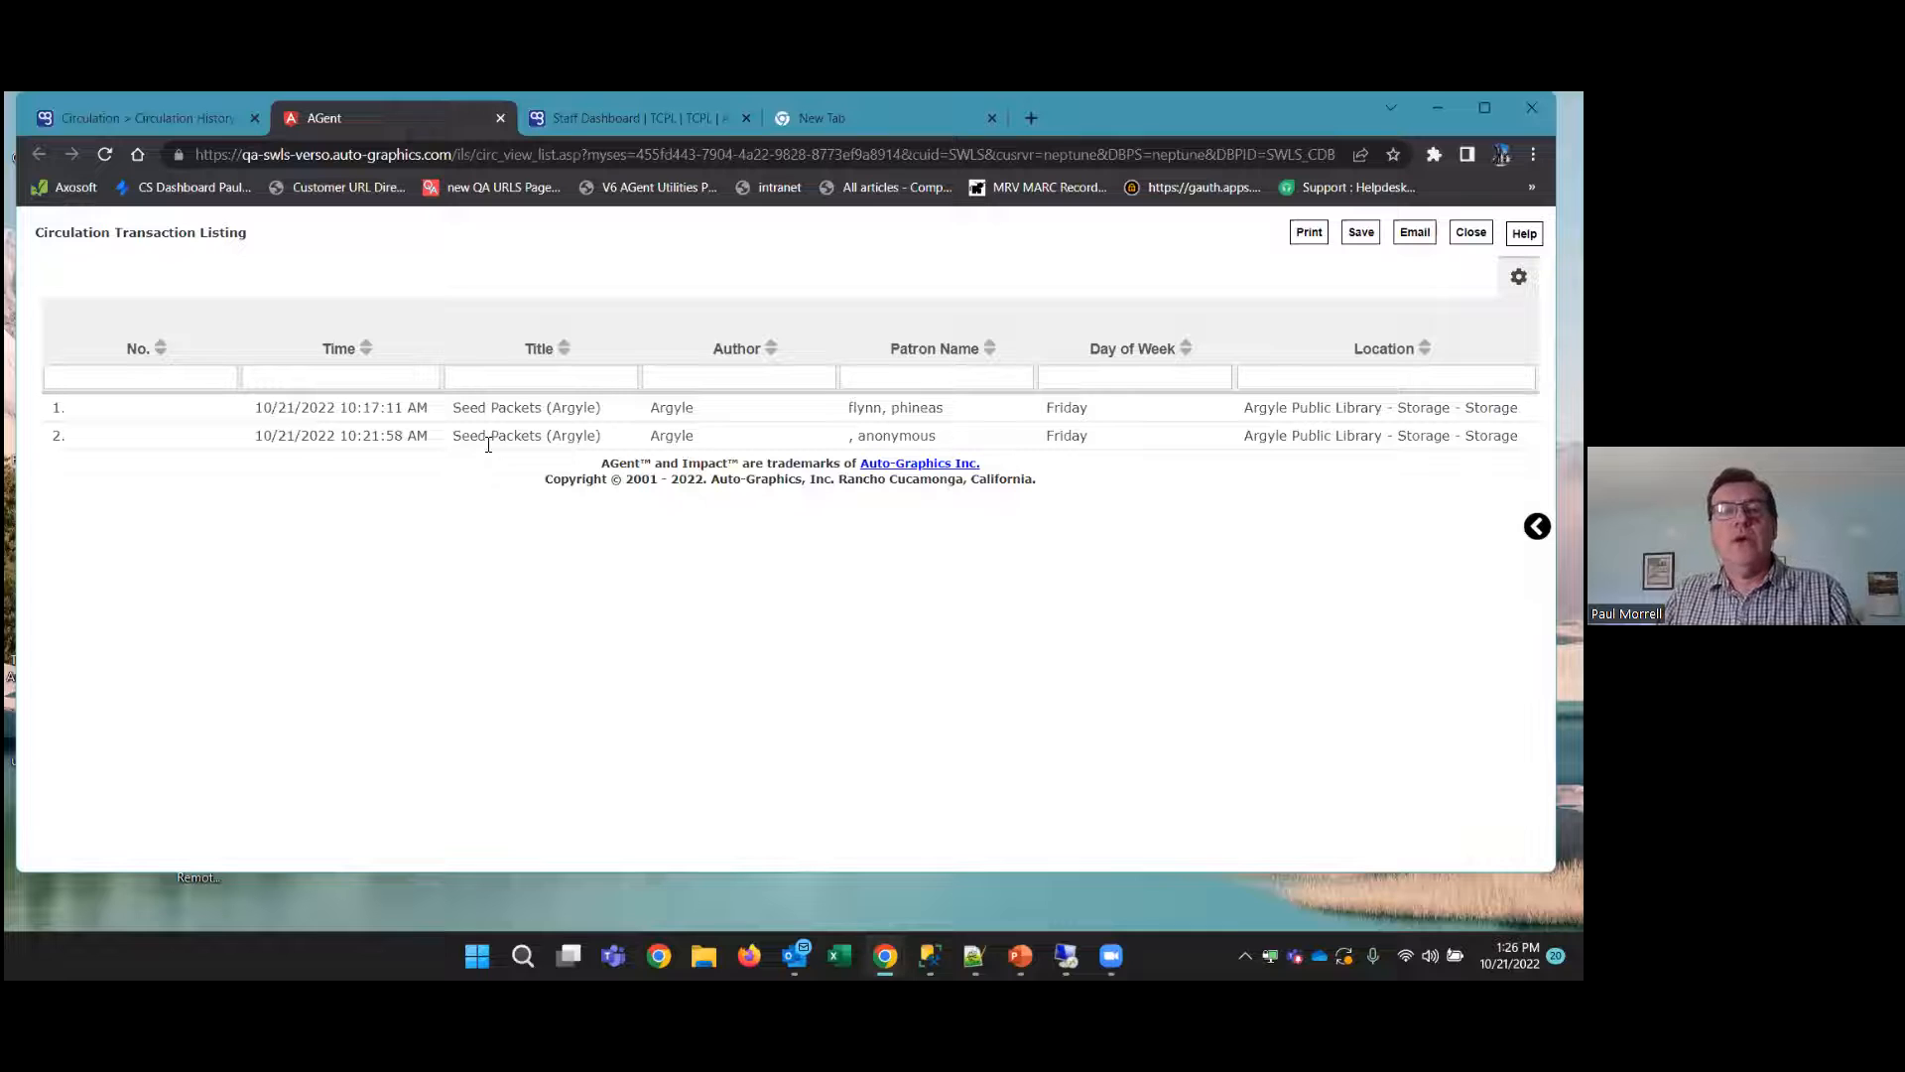
pyautogui.moveTo(454, 407); pyautogui.dragTo(566, 408)
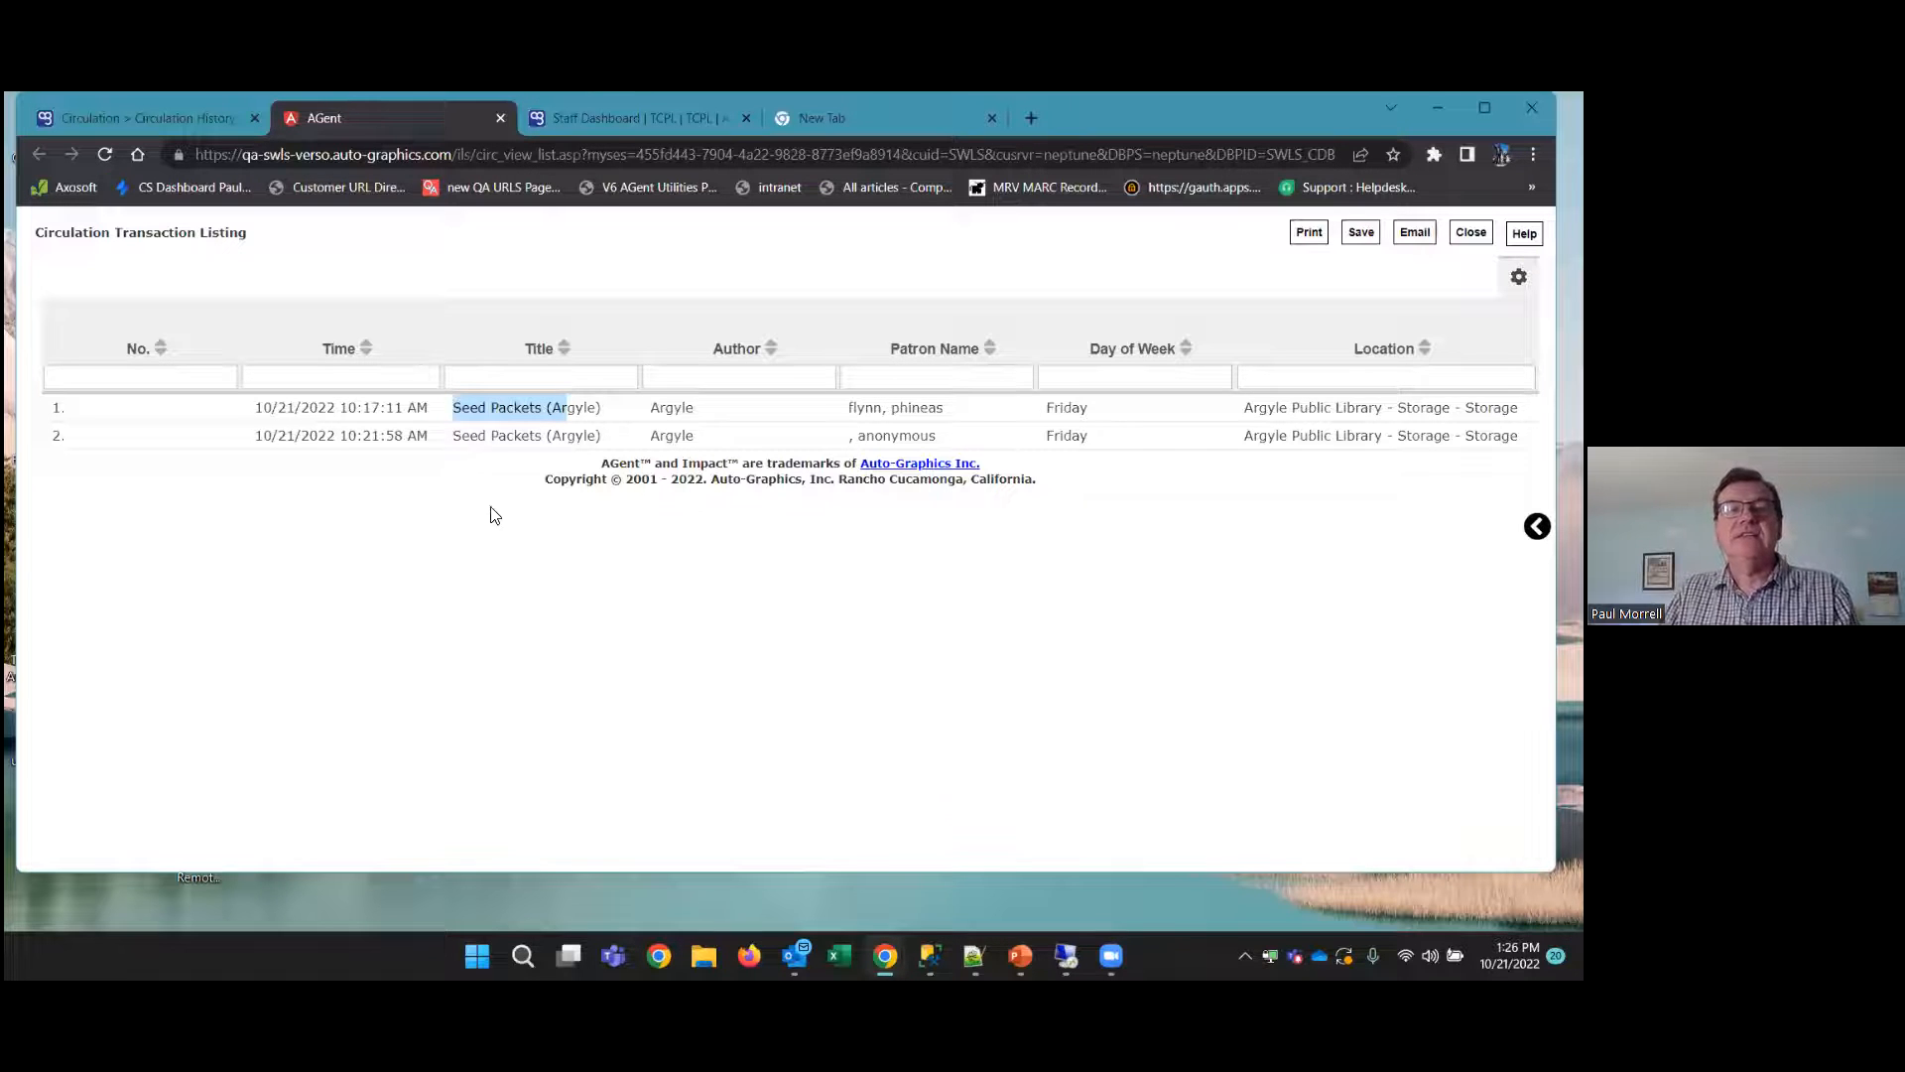
pyautogui.click(486, 439)
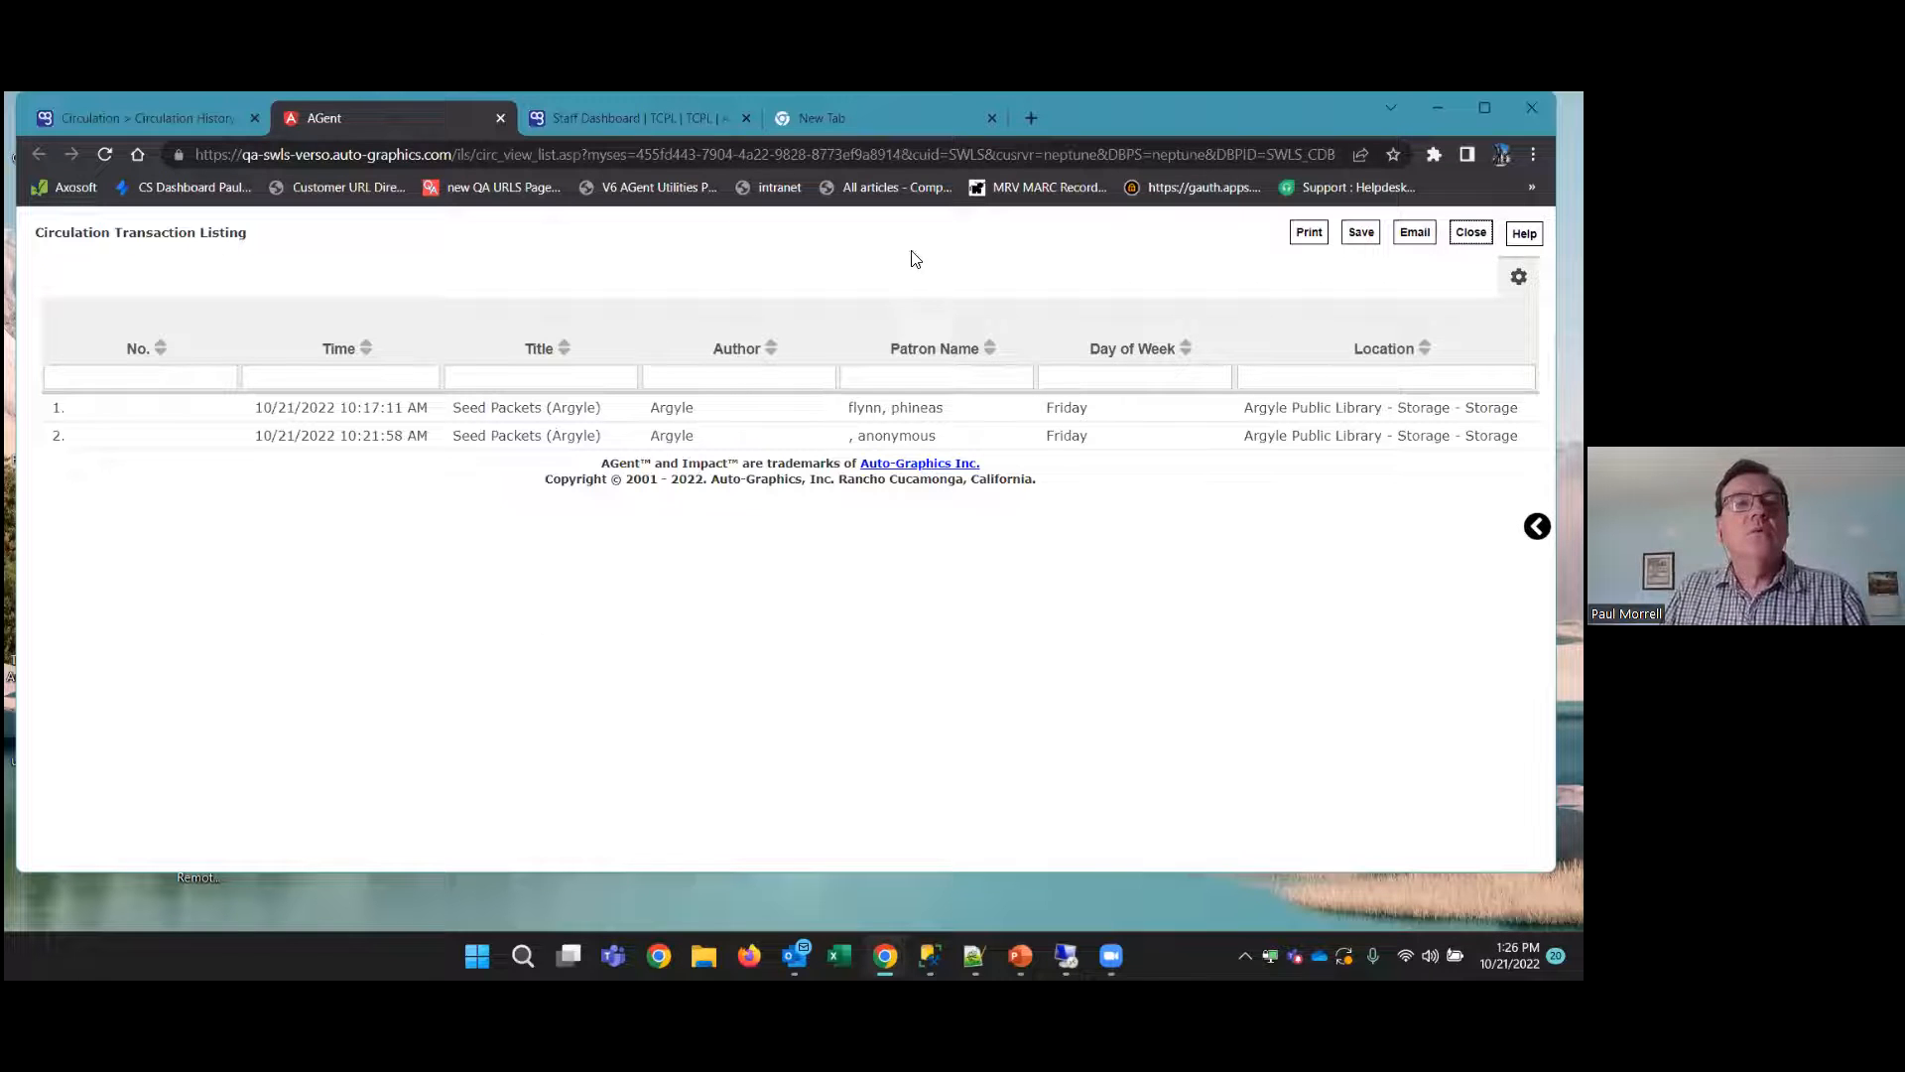
# Switch to the managing Nonreturnables.pptx presentation in PowerPoint and go to slide 5, Questions and Thank you
pyautogui.moveTo(1020, 955)
pyautogui.click(1008, 789)
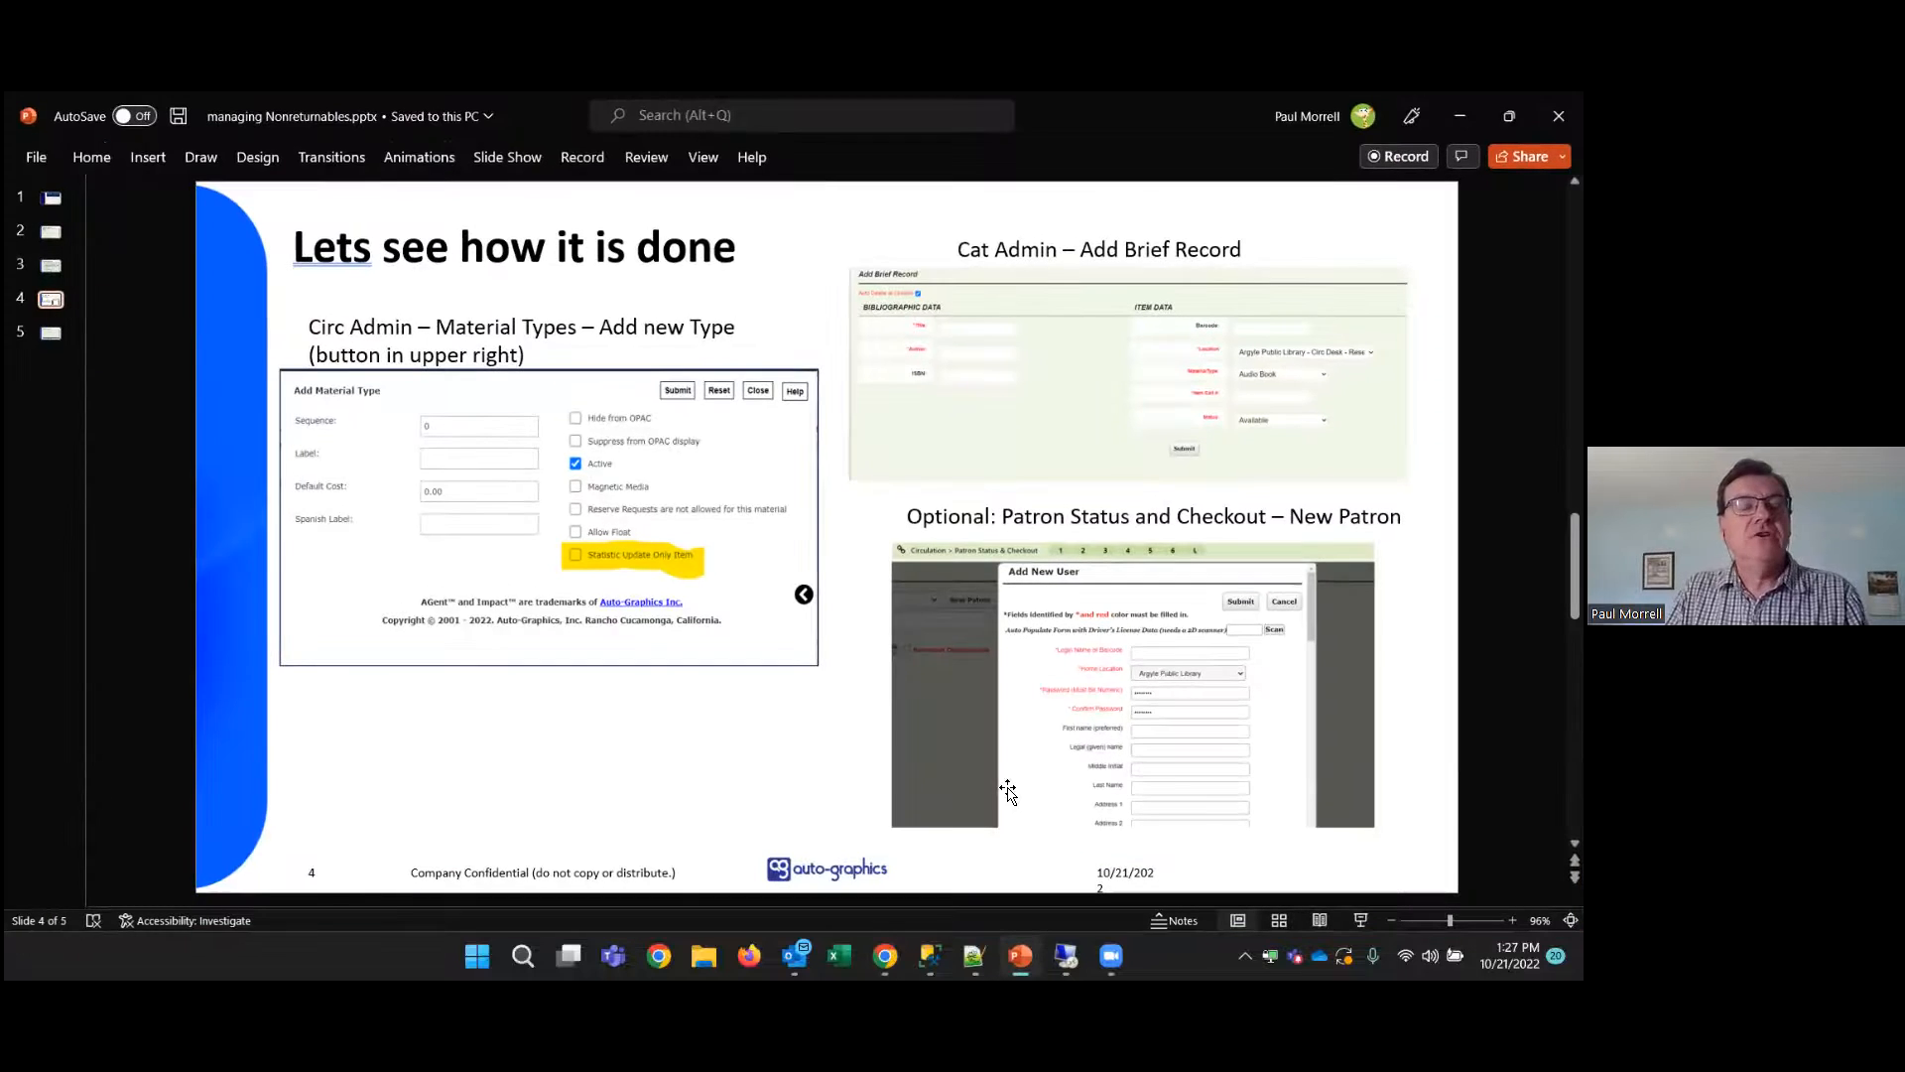
pyautogui.scroll(-1, 1014, 755)
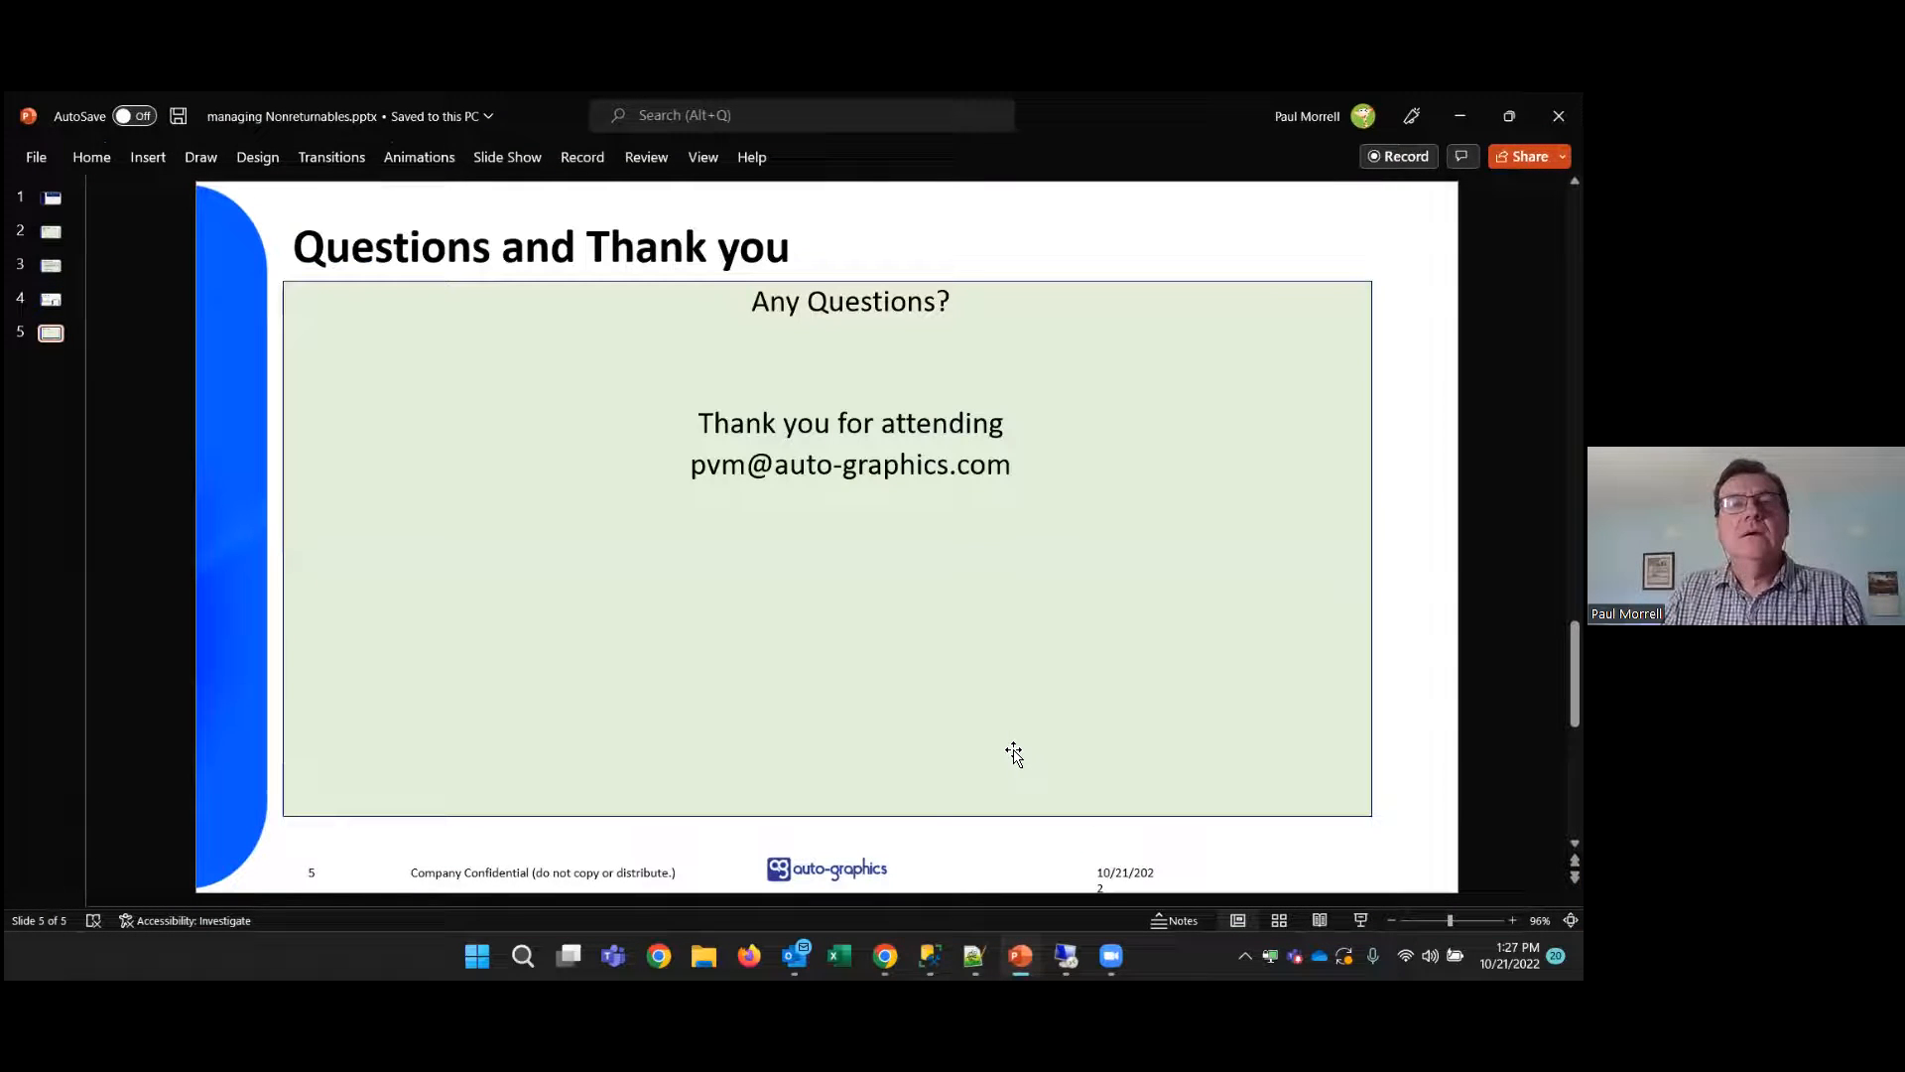